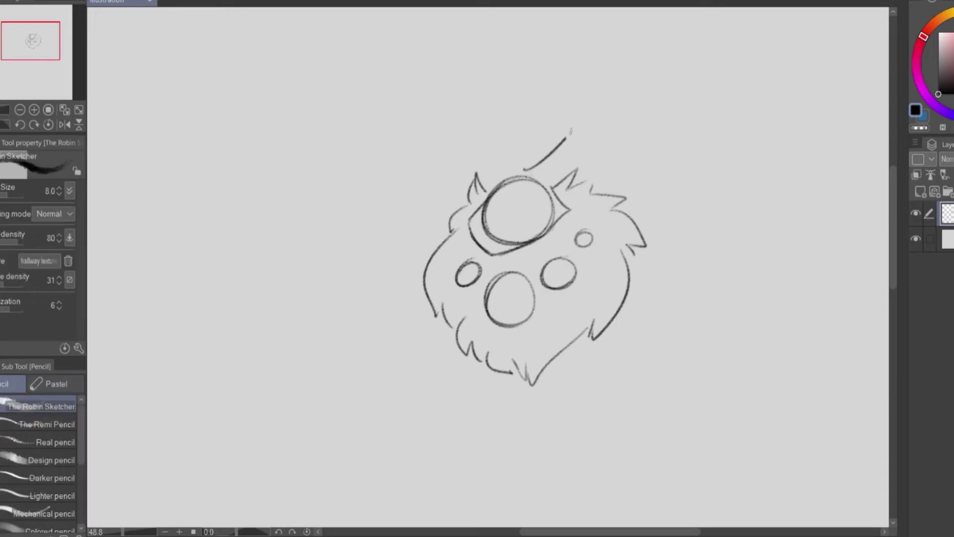
Sketch the character's long pointed horns above the head and a rounded torso outline beneath the fur collar
drag(497, 184, 561, 37)
mouse_move(645, 391)
mouse_down()
mouse_move(636, 336)
mouse_move(605, 279)
mouse_up()
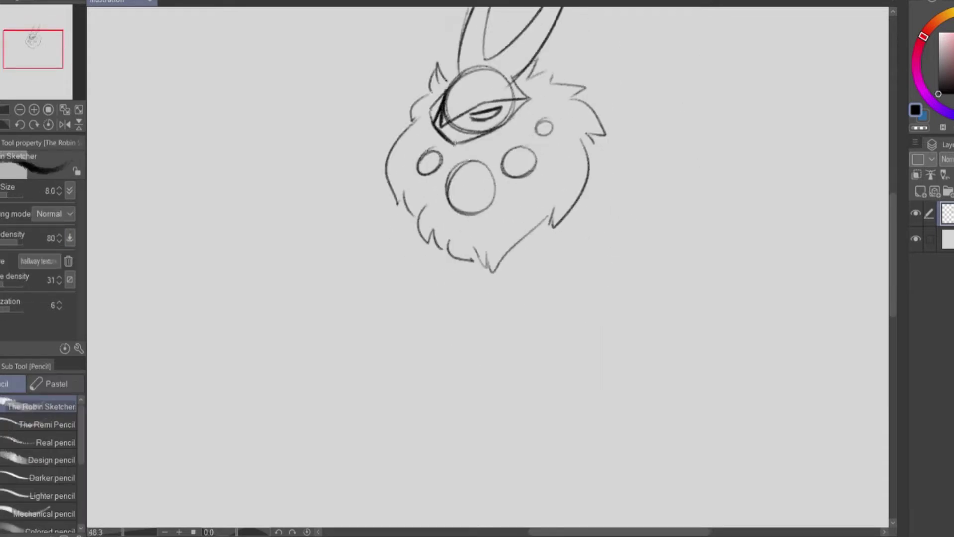
drag(420, 164, 544, 179)
drag(412, 209, 415, 282)
drag(556, 221, 530, 304)
mouse_move(430, 318)
mouse_down()
mouse_move(420, 346)
mouse_move(438, 502)
mouse_move(441, 362)
mouse_move(455, 433)
mouse_up()
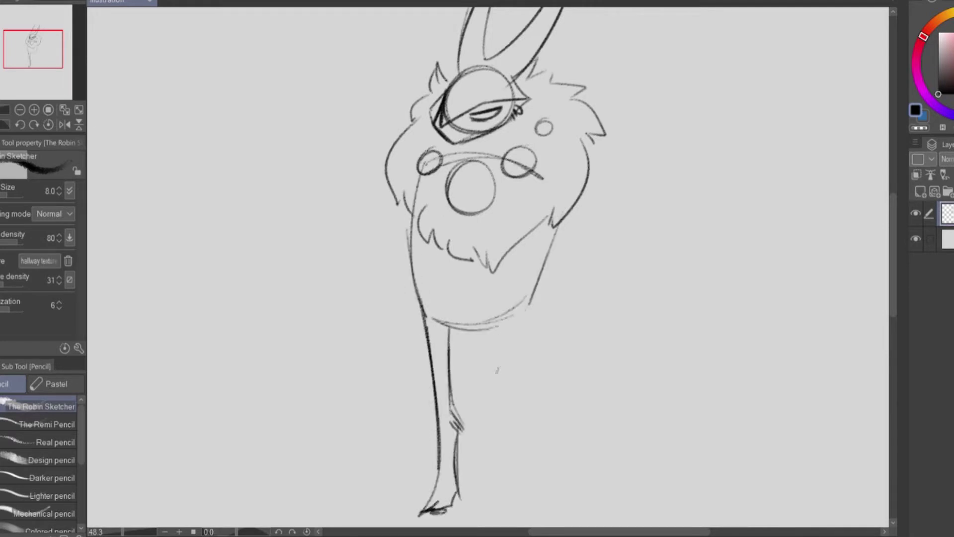
drag(495, 320, 554, 512)
key(ctrl+z)
drag(531, 296, 553, 504)
drag(507, 311, 520, 415)
drag(517, 405, 537, 497)
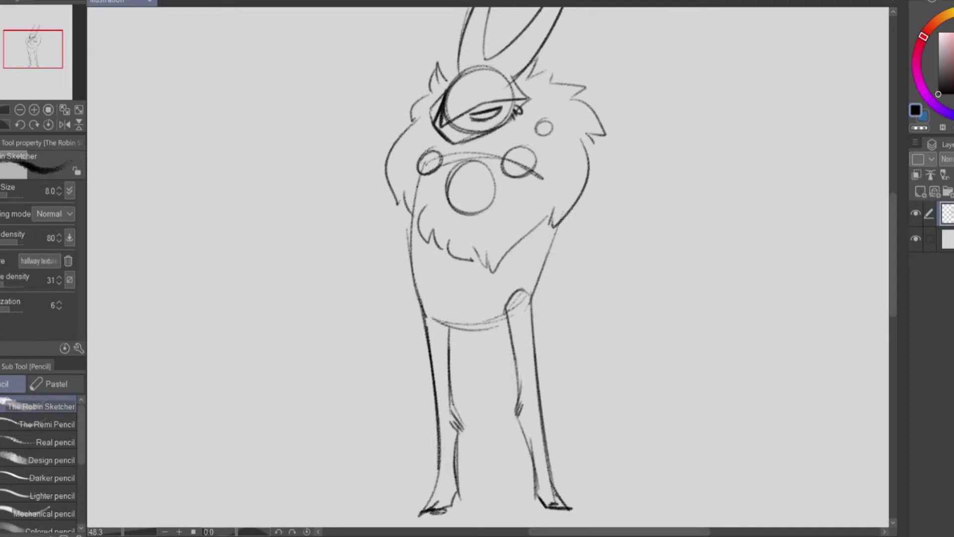
key(ctrl+z)
key(ctrl+z)
key(ctrl+z)
key(ctrl+z)
key(ctrl+z)
key(ctrl+z)
key(ctrl+z)
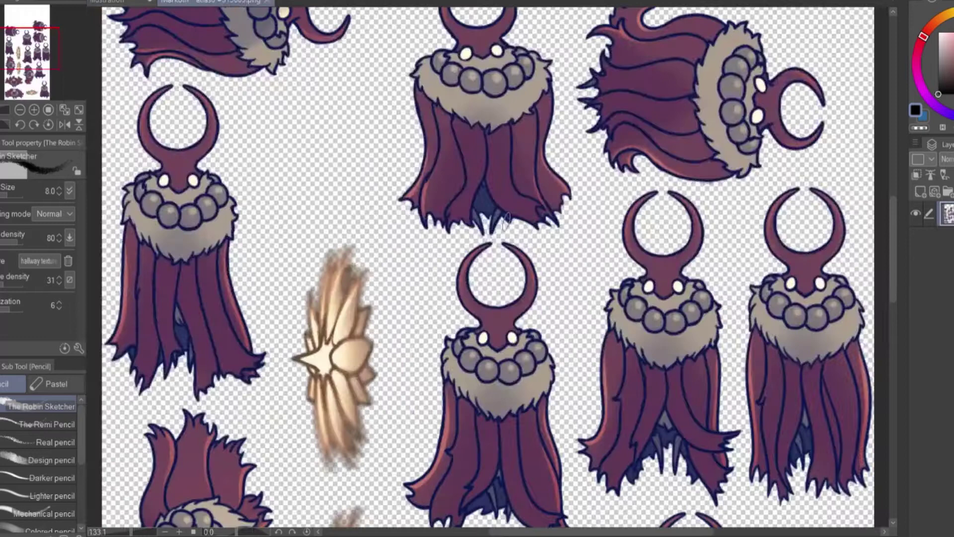
Consult the cloaked-character reference sheet and sketch the torso's outer sides with rows of short fur tufts
mouse_move(437, 40)
mouse_down()
mouse_move(497, 84)
mouse_move(532, 219)
mouse_up()
drag(432, 233, 464, 331)
drag(309, 142, 321, 186)
click(322, 206)
drag(412, 206, 418, 356)
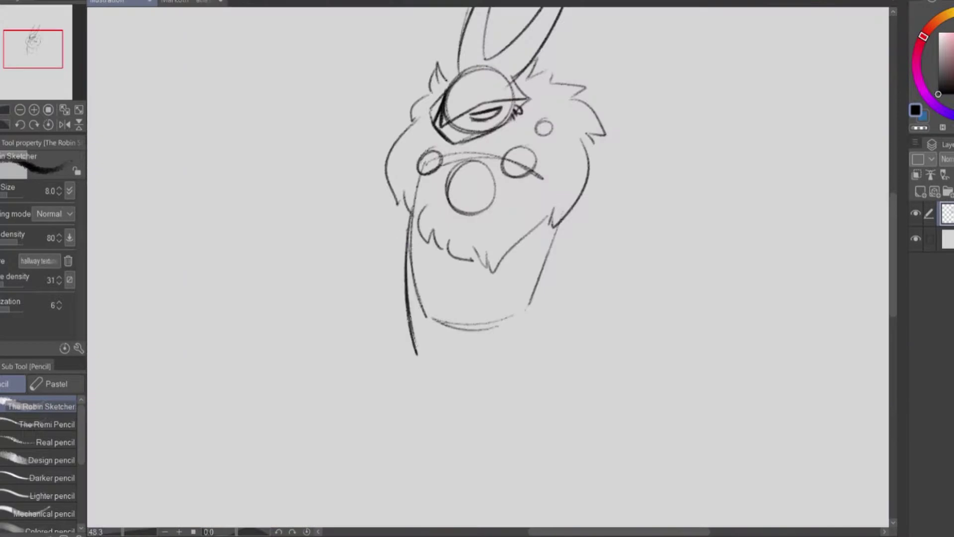
drag(559, 231, 524, 330)
drag(539, 269, 495, 350)
drag(427, 343, 462, 360)
drag(552, 238, 527, 294)
mouse_move(431, 262)
mouse_down()
mouse_move(441, 283)
mouse_move(423, 352)
mouse_up()
drag(518, 271, 502, 286)
Sketch two slender, tapering legs with pointed feet and marked knees beneath the furry torso
scroll(609, 288, down, 3)
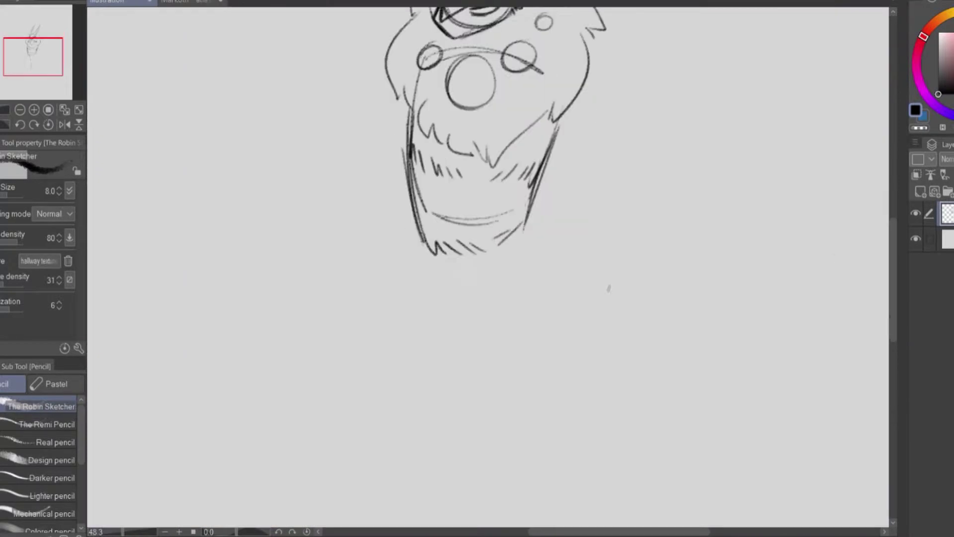
mouse_move(438, 246)
mouse_down()
mouse_move(450, 443)
mouse_move(468, 392)
mouse_up()
key(ctrl+z)
drag(466, 259, 466, 420)
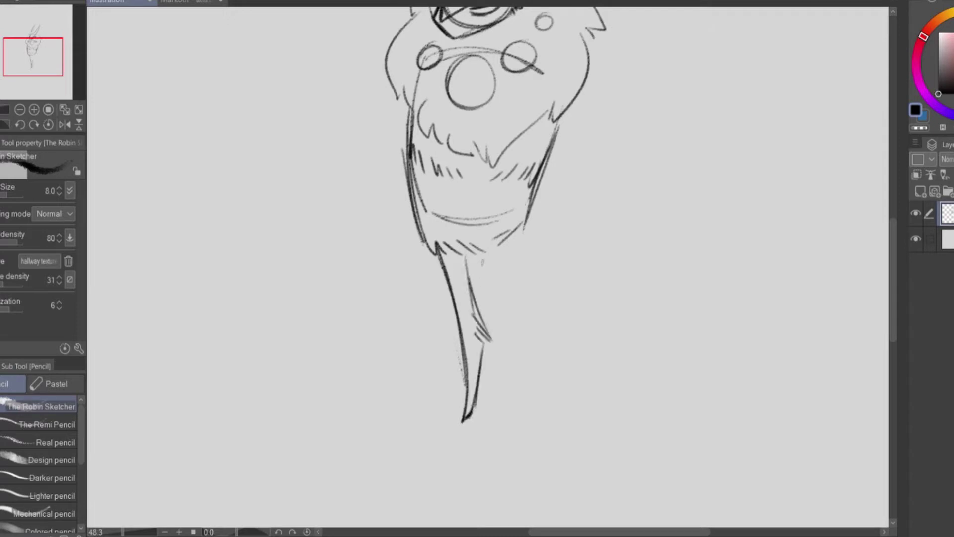
drag(515, 233, 545, 426)
drag(483, 252, 542, 429)
drag(515, 338, 543, 428)
scroll(497, 269, up, 1)
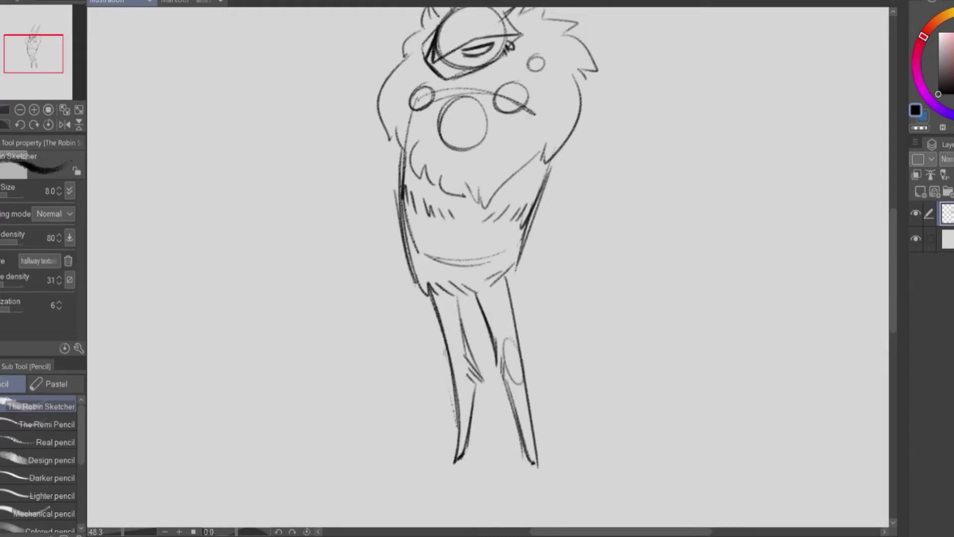
Sketch a long cape flaring from both sides of the fur collar down to the ground behind the legs
scroll(497, 269, down, 2)
mouse_move(533, 223)
mouse_down()
mouse_move(552, 447)
mouse_move(704, 455)
mouse_up()
drag(702, 458, 546, 460)
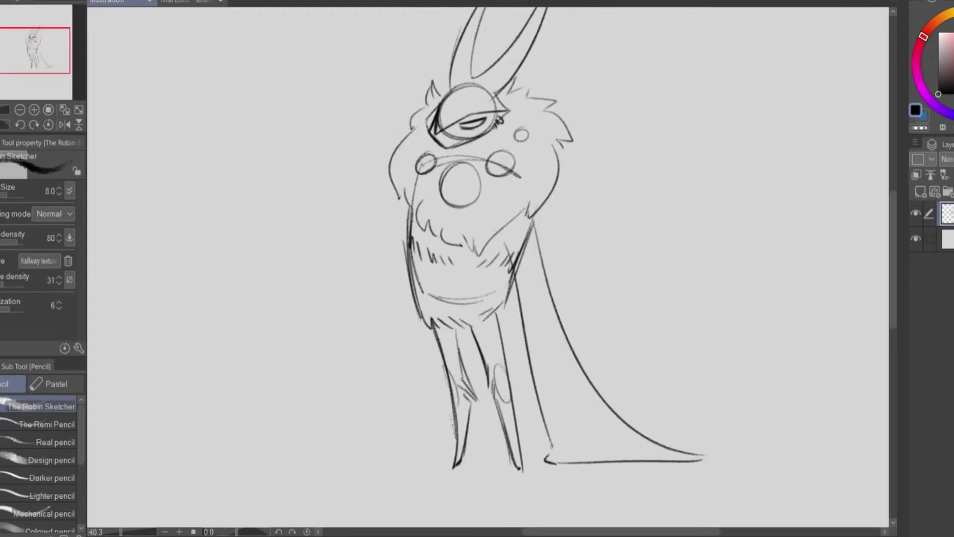
mouse_move(408, 221)
mouse_down()
mouse_move(313, 457)
mouse_move(386, 453)
mouse_move(305, 455)
mouse_up()
key(ctrl+z)
drag(304, 458, 388, 457)
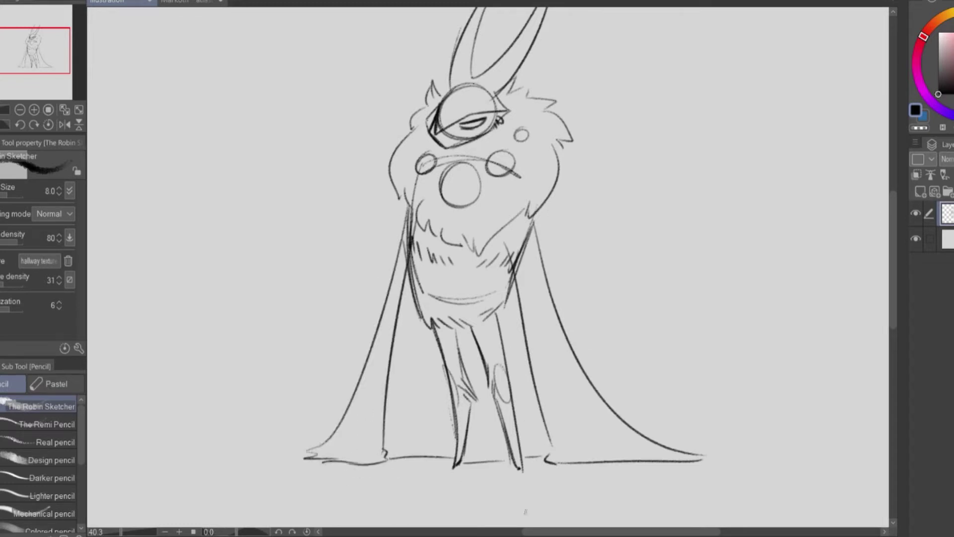
Sketch a smaller character's head with facial guidelines and curved horns on a new layer, beside the first character
key(ctrl+shift+n)
drag(363, 102, 361, 104)
drag(365, 103, 369, 148)
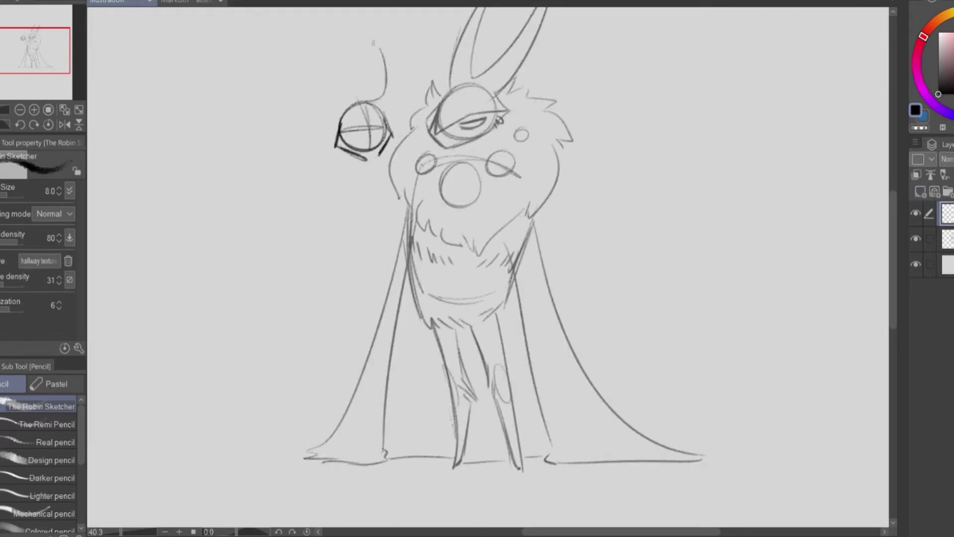
key(ctrl+z)
key(ctrl+z)
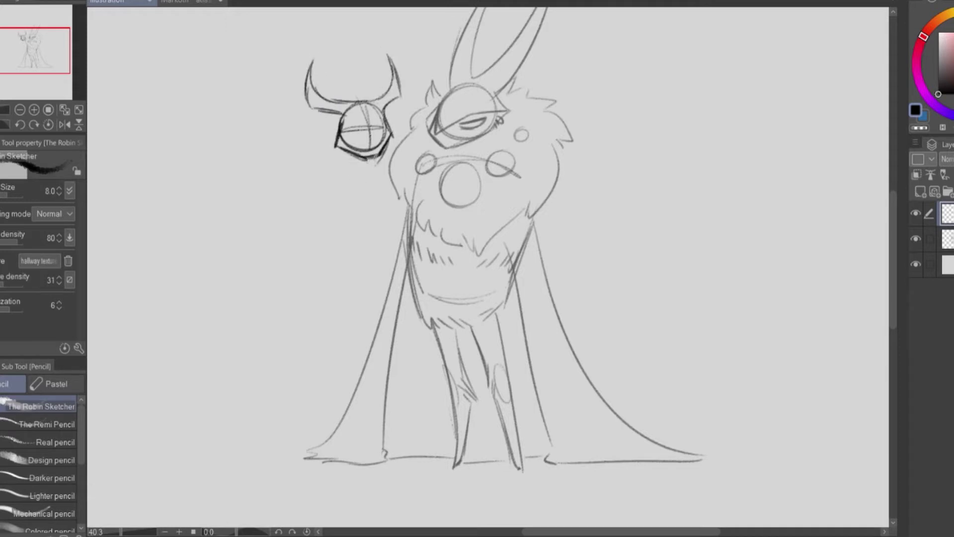
Sketch the small horned character's neck and slim torso with a long fish tail arching across the larger character
drag(347, 182, 395, 176)
drag(344, 183, 376, 234)
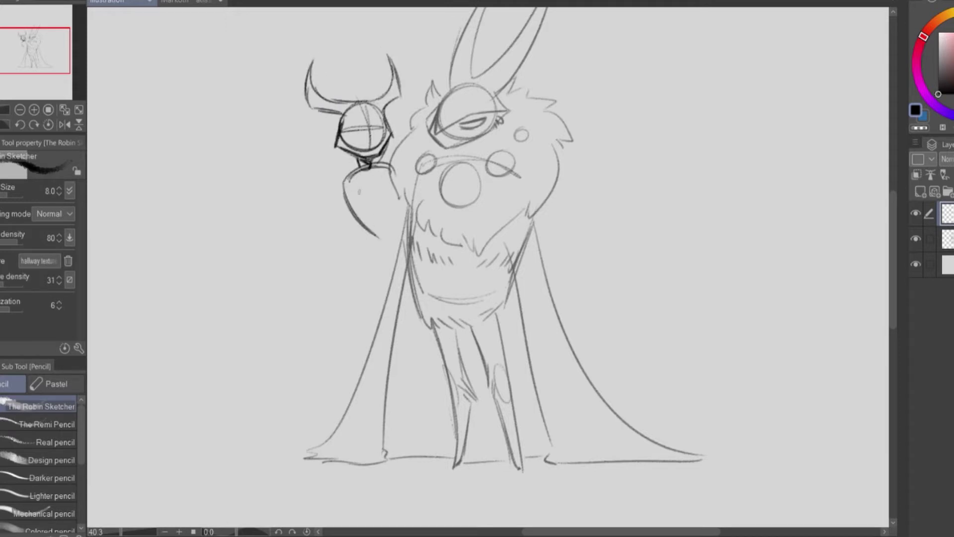
drag(348, 180, 388, 244)
mouse_move(389, 162)
mouse_down()
mouse_move(404, 205)
mouse_move(641, 384)
mouse_up()
mouse_move(378, 237)
mouse_down()
mouse_move(477, 231)
mouse_move(640, 385)
mouse_up()
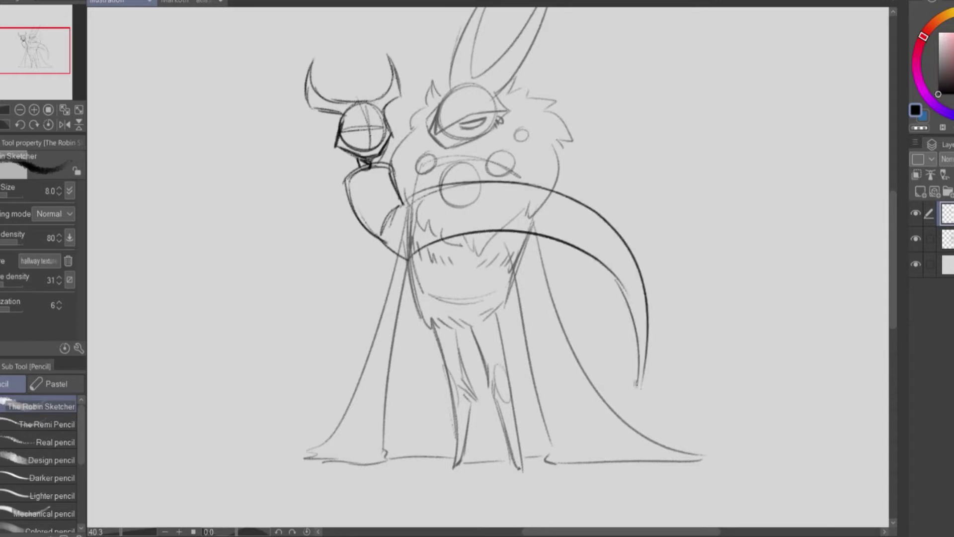
drag(621, 283, 643, 380)
drag(382, 236, 467, 185)
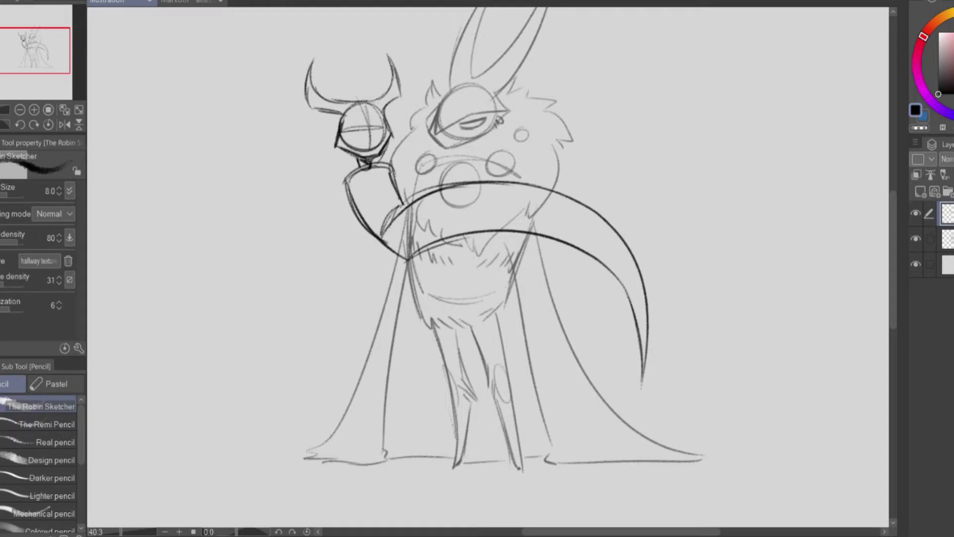
Paste the goldfish reference photo and sketch pointed fins beneath the front of the tail
key(ctrl+v)
drag(380, 234, 417, 294)
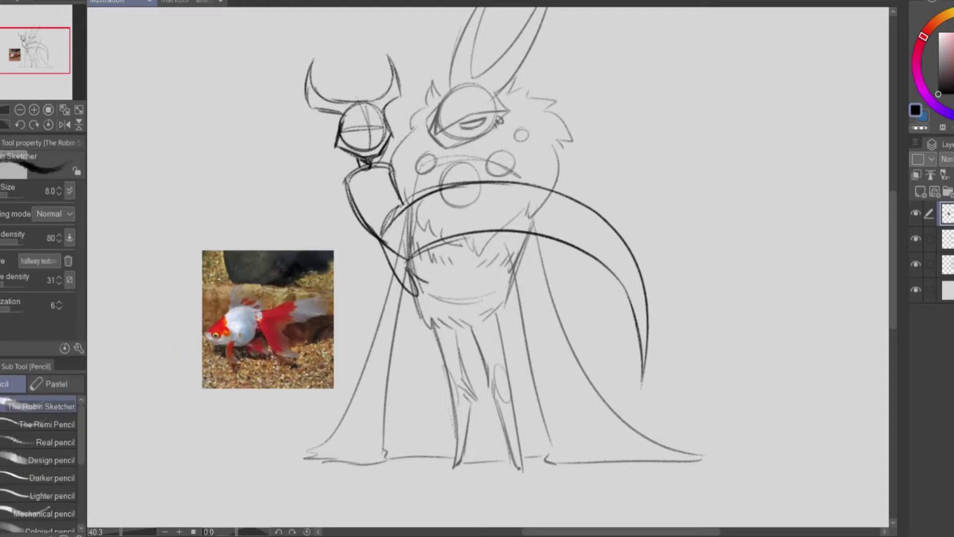
drag(412, 261, 507, 256)
drag(447, 254, 487, 297)
Sketch large flowing tail-fin lobes with inner ray lines and a pointed fin on top of the tail
drag(565, 238, 481, 462)
drag(642, 366, 576, 464)
drag(547, 271, 542, 428)
mouse_move(571, 196)
mouse_down()
mouse_move(619, 183)
mouse_move(728, 228)
mouse_up()
drag(646, 230, 759, 331)
drag(733, 308, 746, 443)
drag(694, 470, 756, 431)
drag(650, 279, 709, 408)
drag(675, 276, 741, 358)
drag(638, 250, 712, 282)
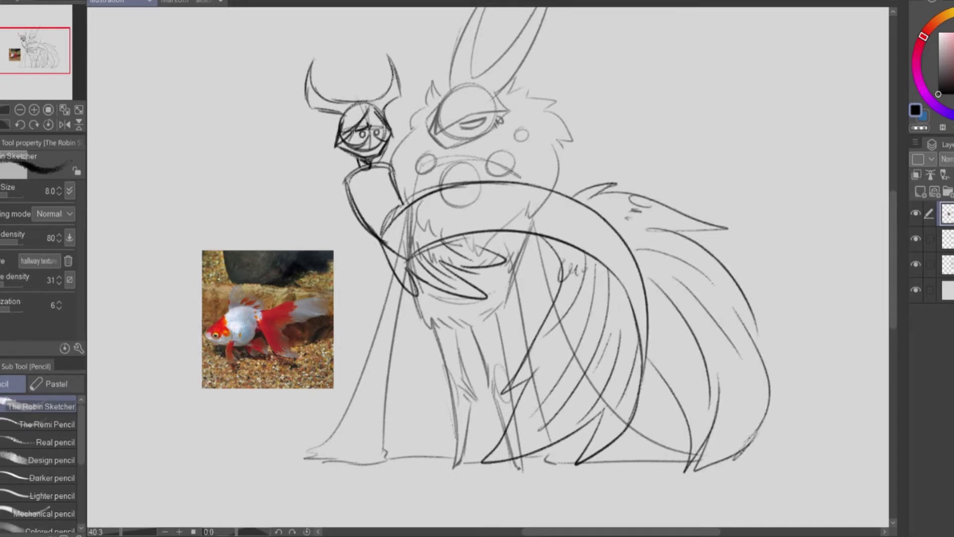
Sketch curved fins along the middle of the tail and erase the guidelines on the small character's face
mouse_move(489, 190)
mouse_down()
mouse_move(519, 311)
mouse_move(539, 233)
mouse_up()
drag(532, 191, 596, 164)
key(alt+bracketleft)
key(e)
drag(343, 149, 373, 125)
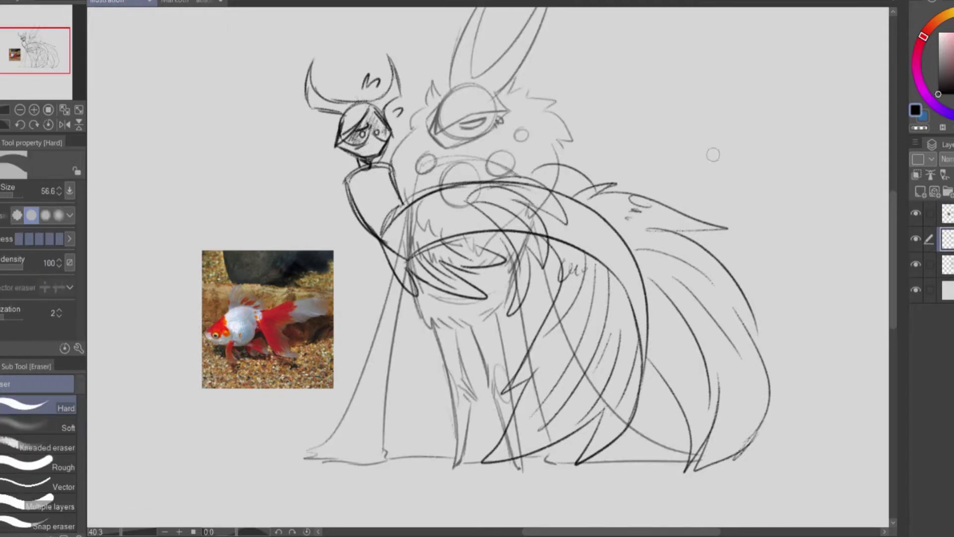
Sketch the small character's round shoulder joints and a long pointed lock of hair beside the face
key(alt+bracketright)
key(p)
drag(361, 167, 348, 164)
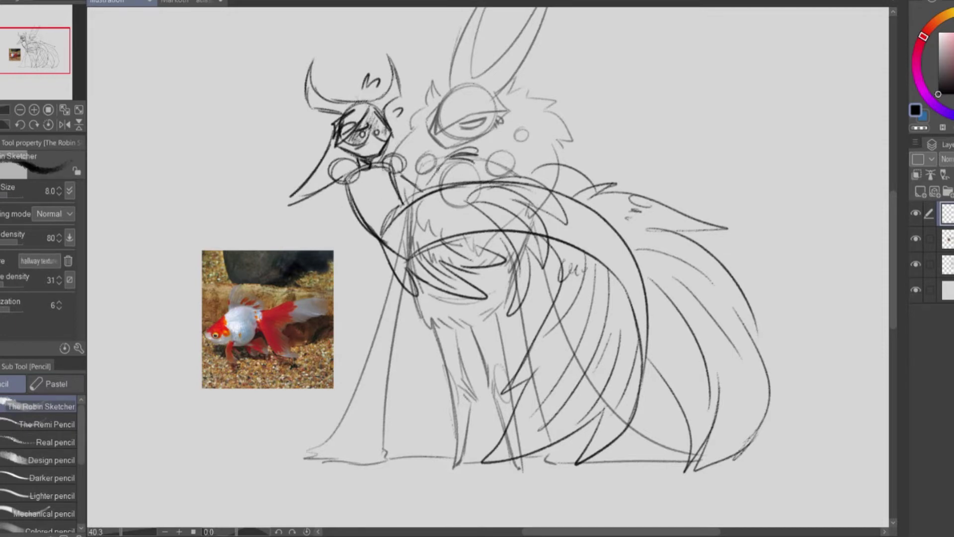
Erase the stray curve above the tail and sketch the small character's arm with its hand against the larger character's head
key(e)
key(alt+bracketleft)
drag(534, 169, 601, 179)
key(p)
drag(522, 114, 504, 172)
drag(538, 129, 522, 169)
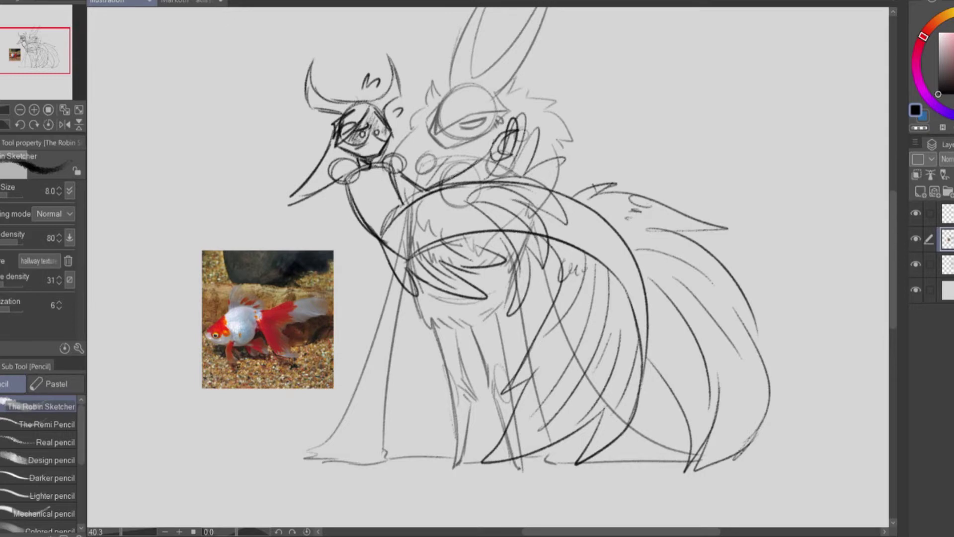
Sketch a spiky collar over the small character's shoulders and long ragged drapery hanging beneath it
drag(315, 172, 378, 159)
drag(304, 188, 354, 169)
drag(340, 193, 343, 370)
drag(361, 239, 368, 342)
drag(354, 216, 356, 282)
drag(378, 242, 394, 366)
drag(348, 202, 393, 179)
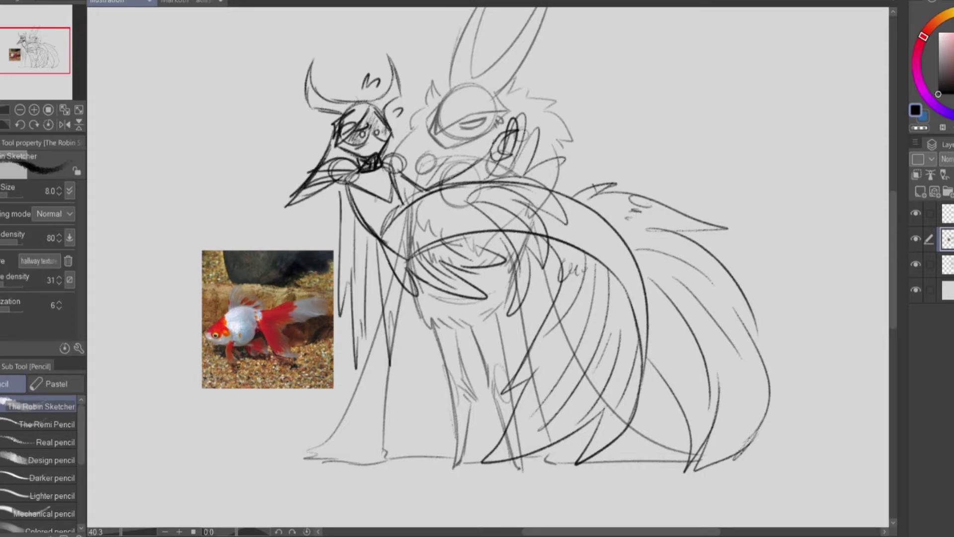
Add scale marks to the tail and spikes to the collar's other side, erasing the goldfish photo's edge beside the drapery
drag(420, 211, 436, 225)
drag(440, 218, 452, 213)
drag(370, 158, 421, 147)
drag(377, 163, 425, 164)
key(e)
mouse_move(336, 254)
mouse_down()
mouse_move(323, 390)
mouse_move(309, 391)
mouse_up()
click(947, 214)
click(915, 238)
drag(497, 248, 490, 277)
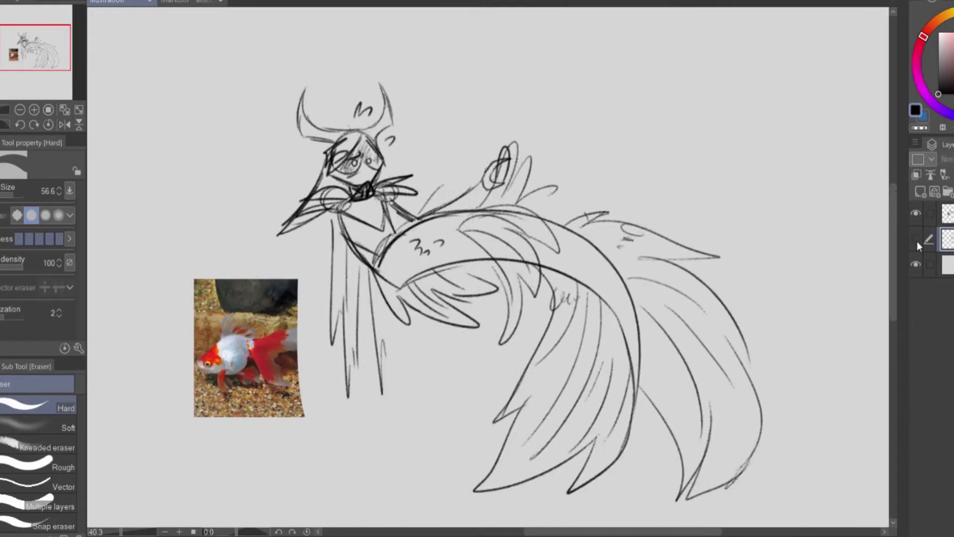
click(915, 239)
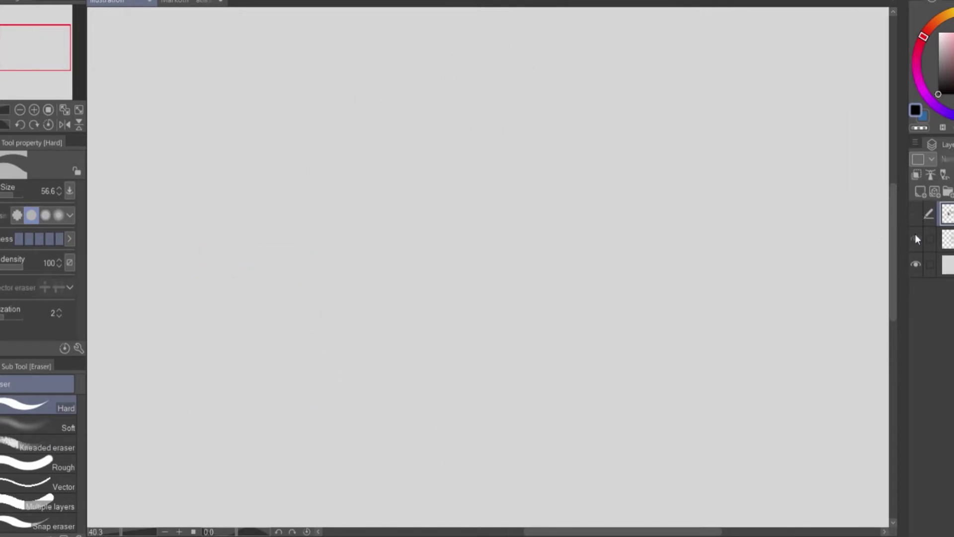
click(947, 239)
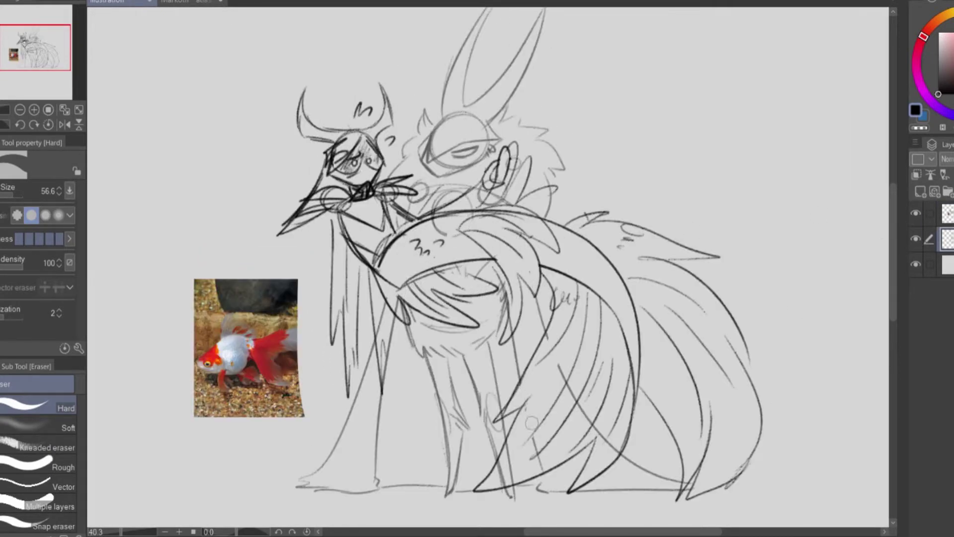
drag(532, 423, 616, 450)
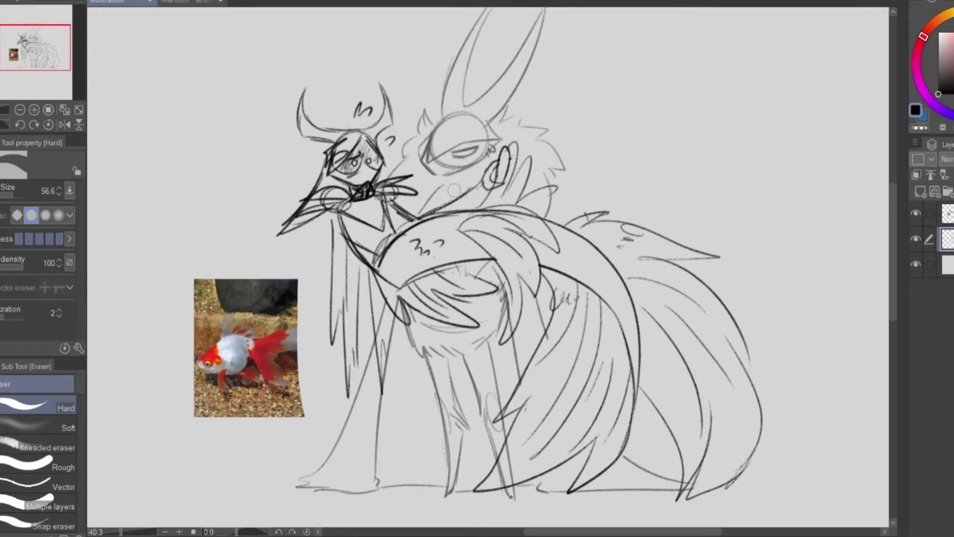
click(915, 214)
click(916, 213)
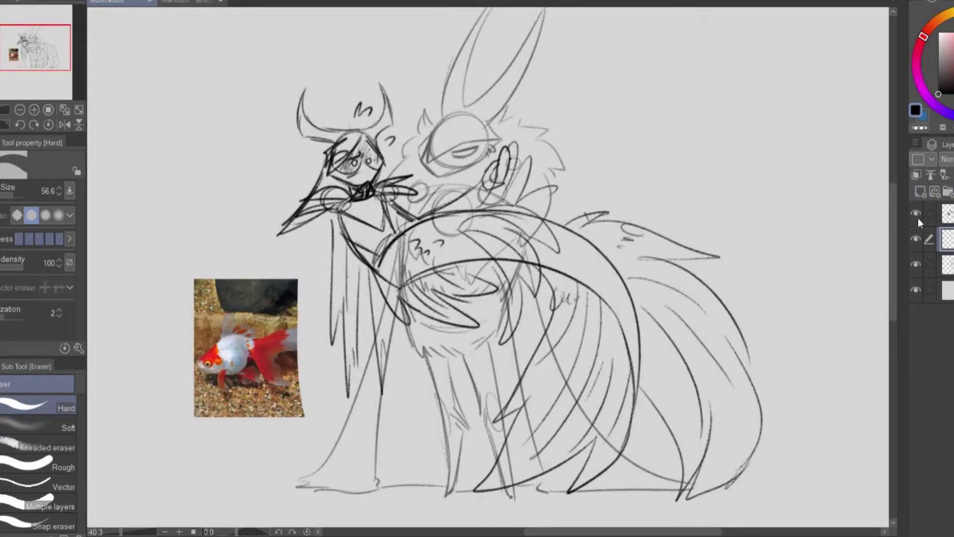
Sketch the larger character's two bent, clawed arms using the Robin Sketcher pencil
key(p)
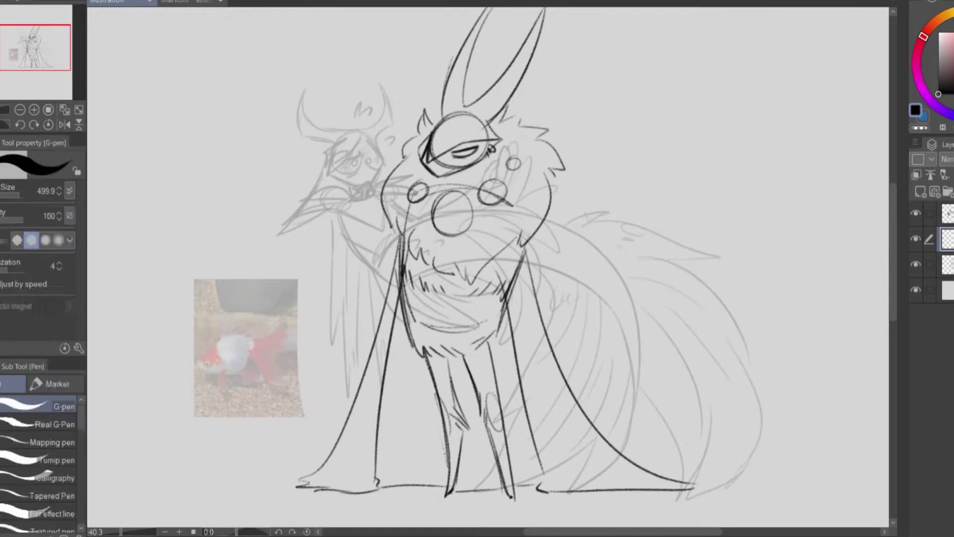
drag(401, 238, 357, 284)
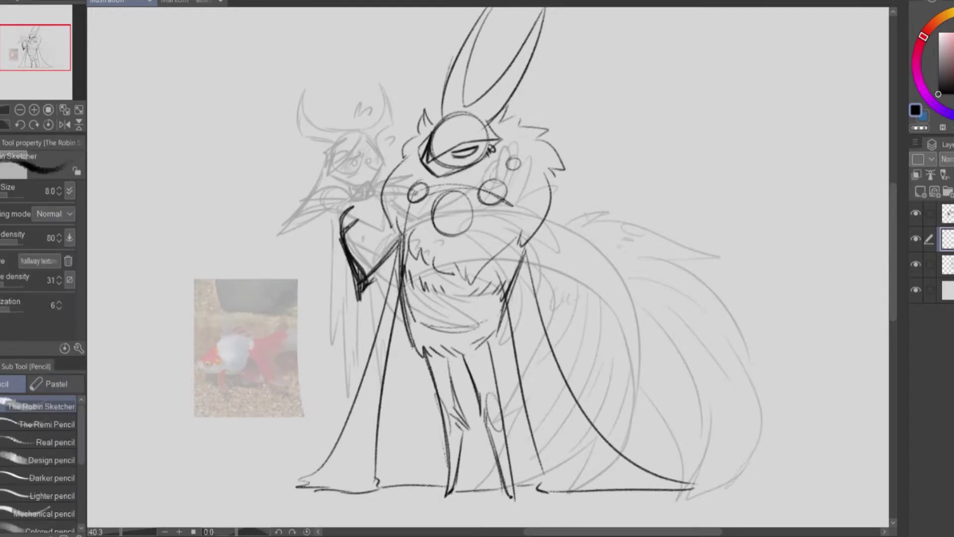
key(ctrl+z)
drag(515, 247, 535, 298)
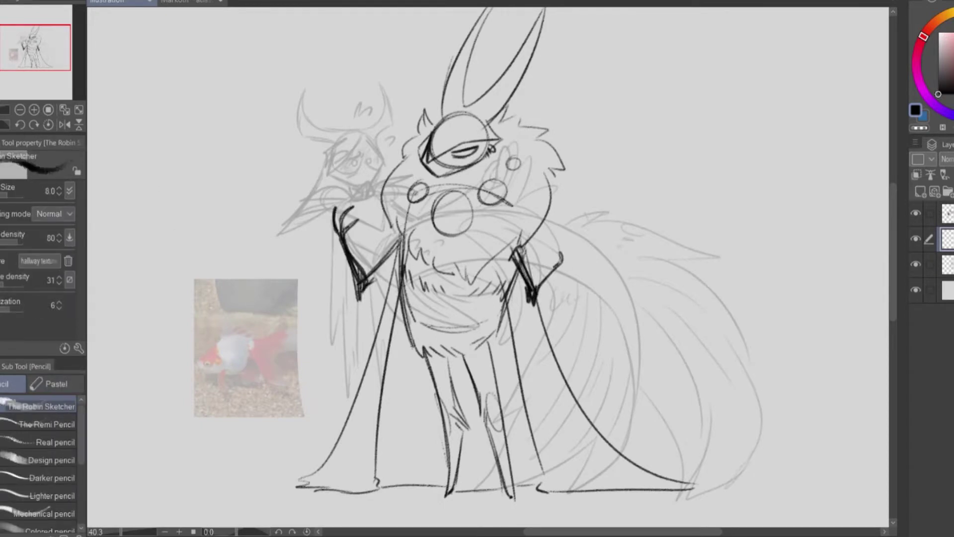
Erase the larger character's lines where they overlap the small character's arm, tail and tail fins
key(e)
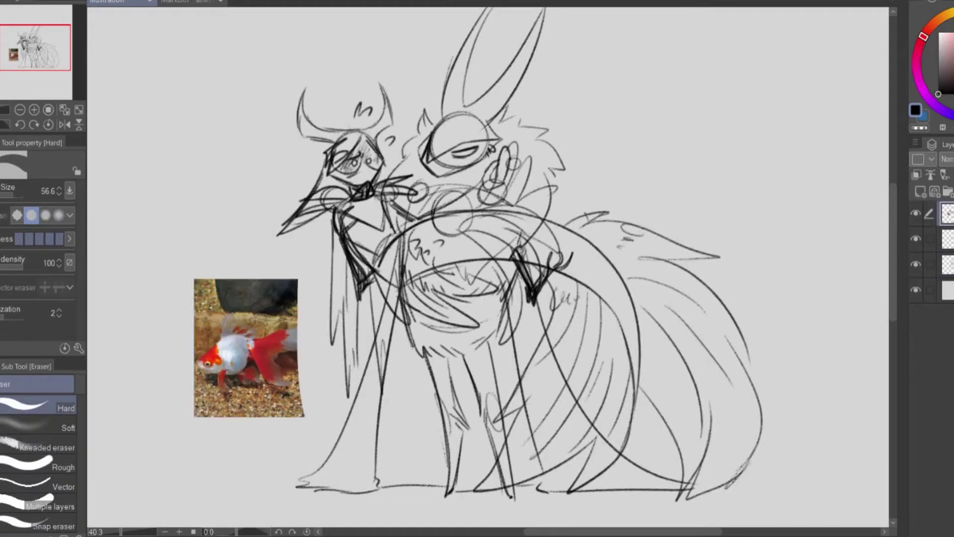
key(alt+bracketleft)
drag(522, 264, 497, 227)
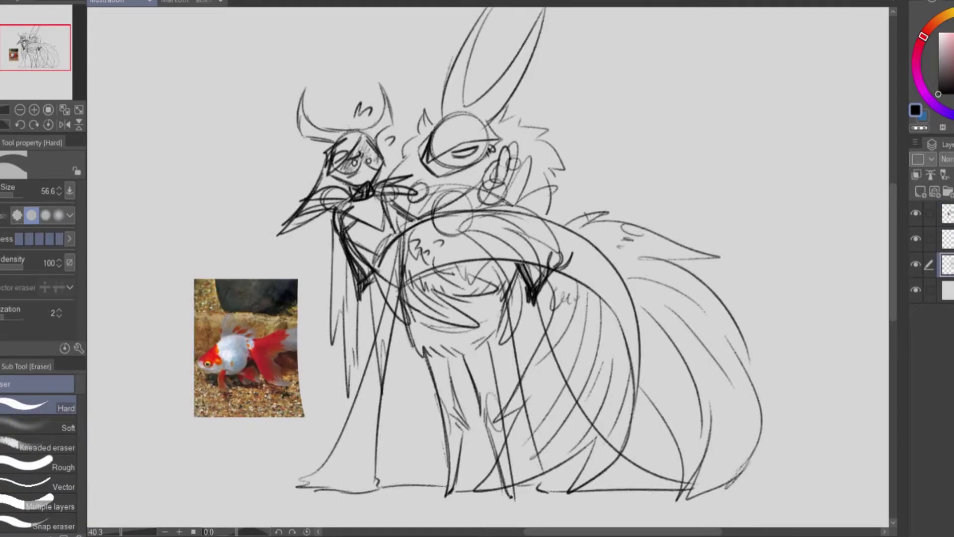
drag(437, 223, 395, 285)
drag(408, 198, 472, 209)
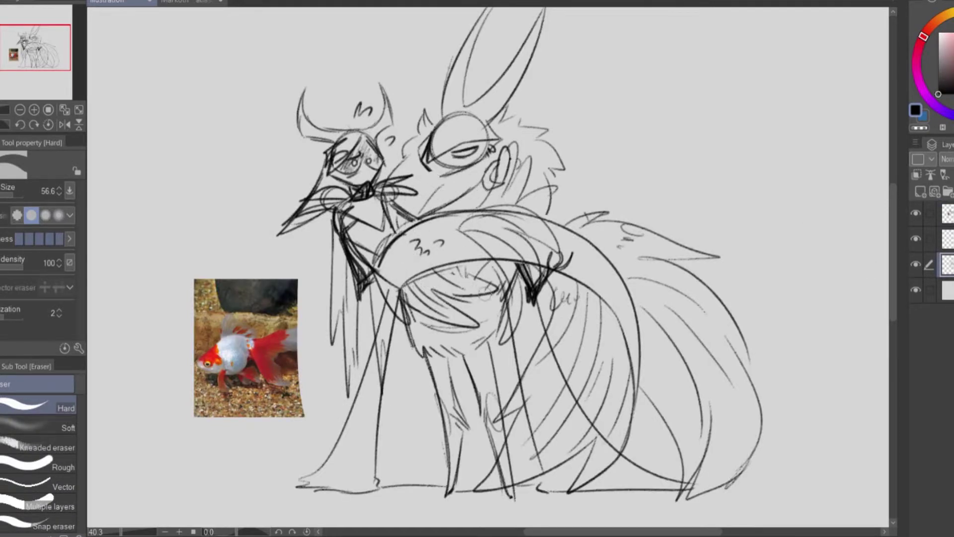
drag(557, 453, 617, 358)
Handwrite the speech bubbles "where did my legs go??" and "Beats me" beside the two characters
scroll(579, 437, down, 1)
key(p)
drag(278, 88, 292, 99)
drag(294, 84, 300, 97)
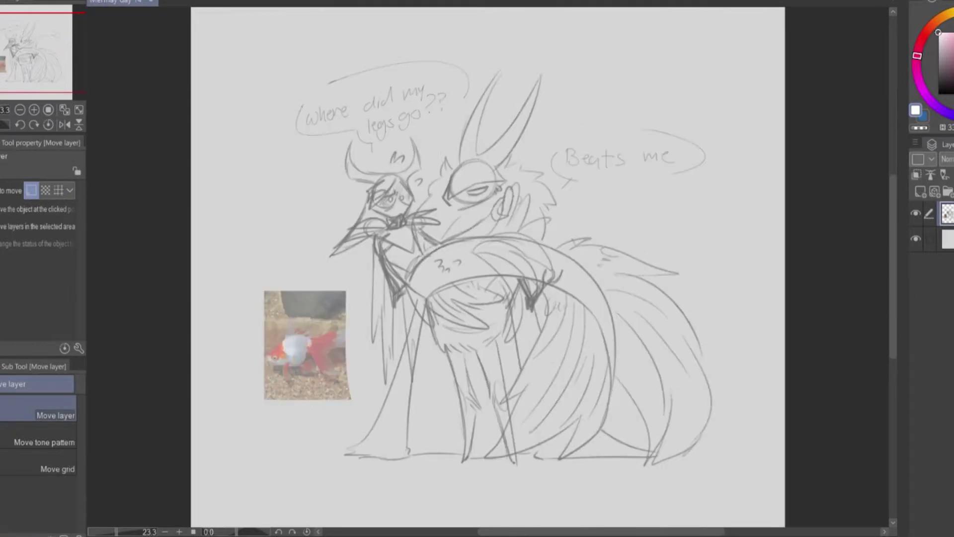
Set up a new layer and the black Fairy Tale pen at size 11.6 for inking
scroll(50, 517, down, 3)
click(49, 497)
scroll(472, 169, up, 8)
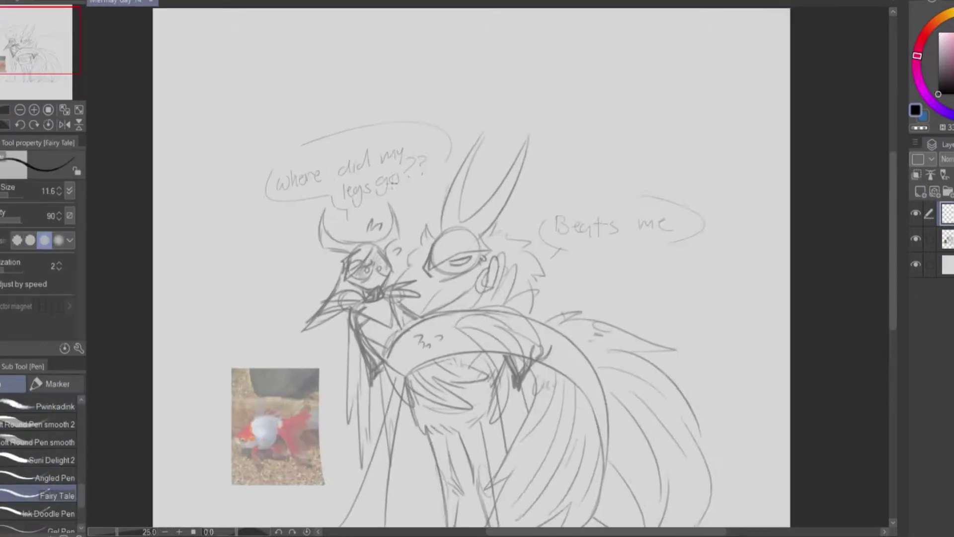
mouse_move(572, 156)
mouse_down()
mouse_move(432, 158)
mouse_move(337, 264)
mouse_up()
drag(361, 223, 318, 398)
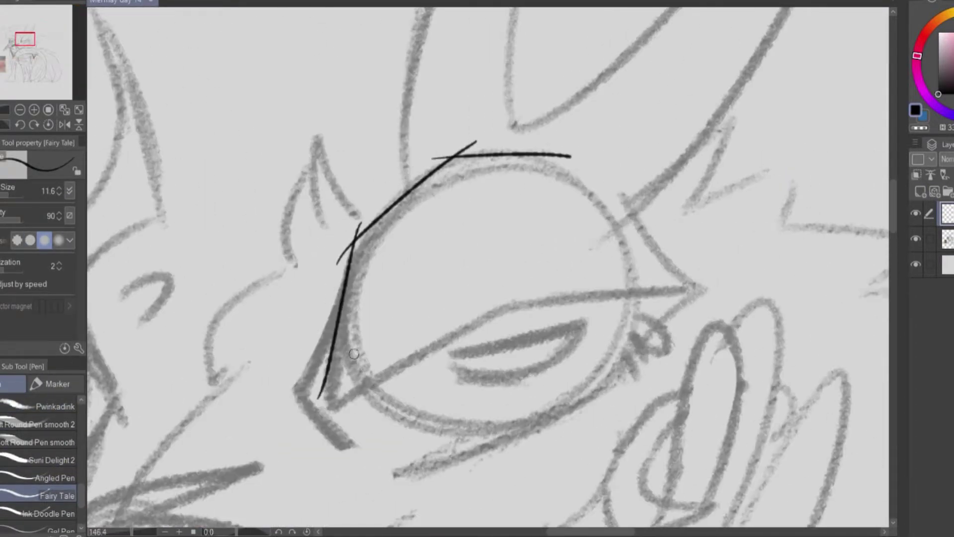
key(Delete)
Examine the horned characters' heads in the Markoth and Xero reference sprite sheets
mouse_move(298, 224)
mouse_down()
mouse_move(870, 285)
mouse_move(775, 304)
mouse_up()
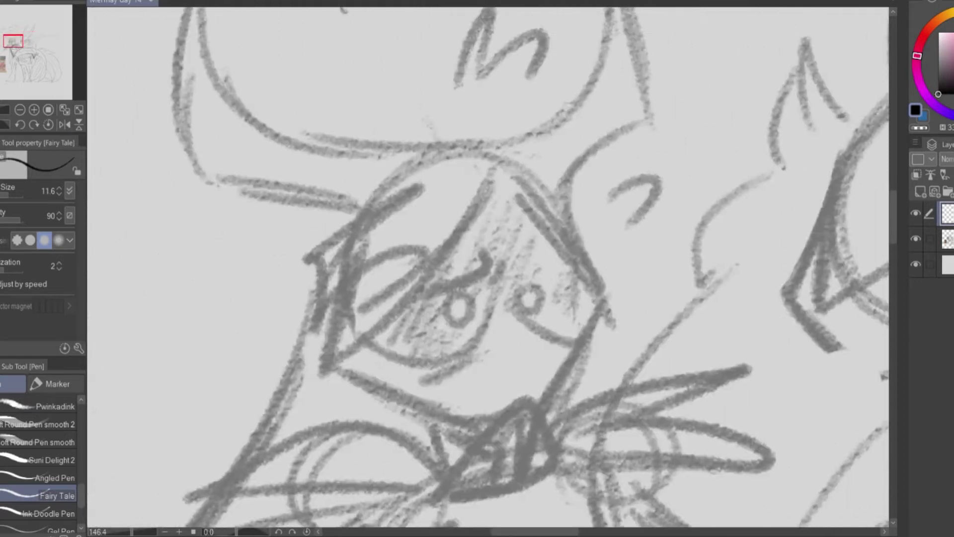
scroll(490, 131, down, 2)
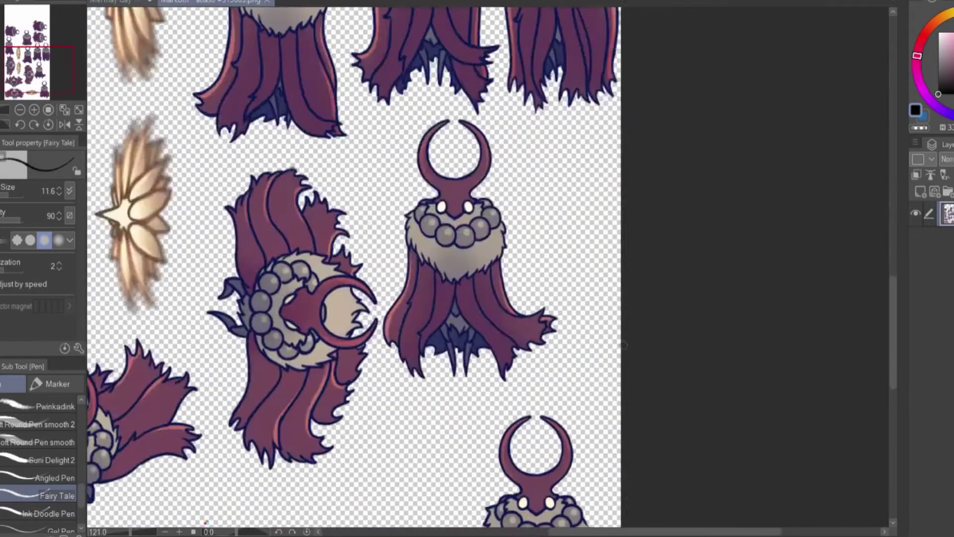
scroll(365, 147, up, 2)
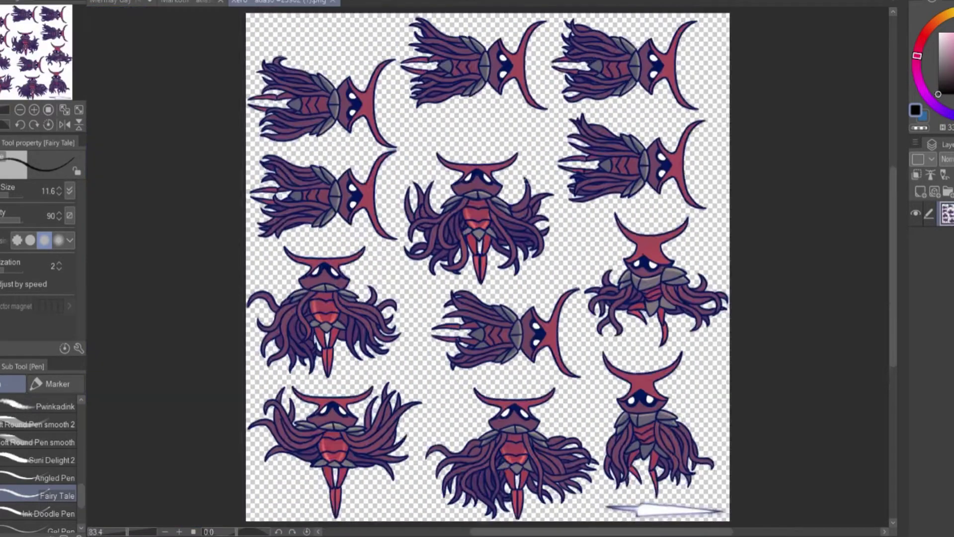
scroll(378, 269, down, 1)
scroll(377, 269, up, 5)
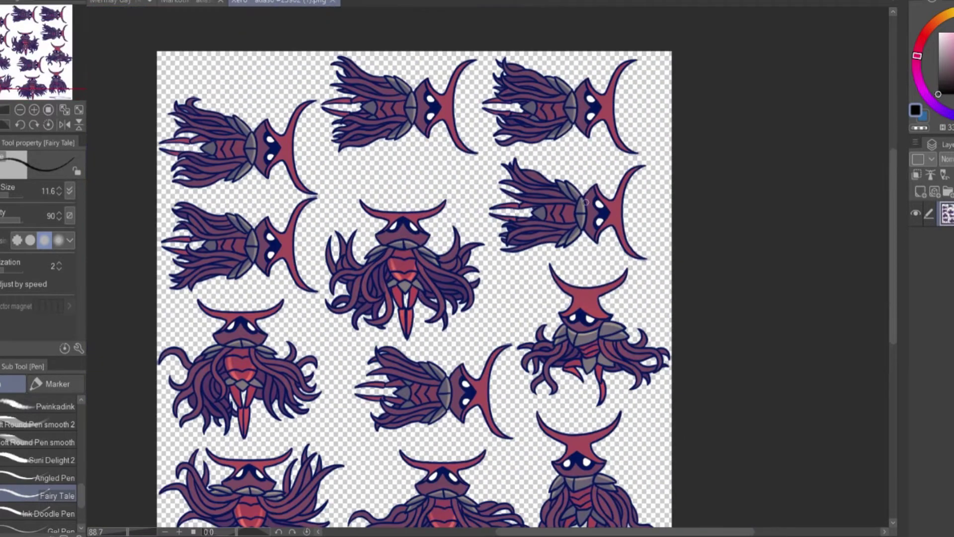
click(77, 123)
click(26, 123)
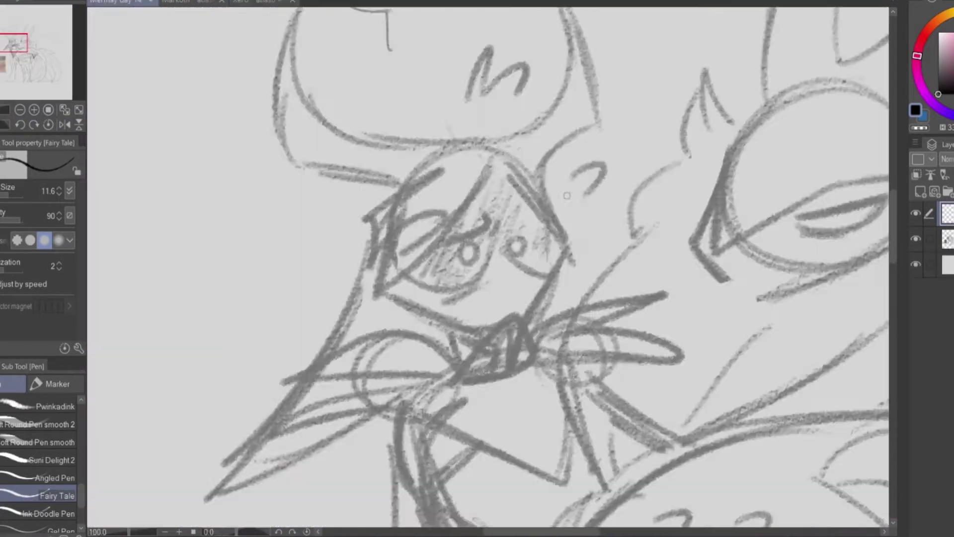
scroll(716, 137, up, 3)
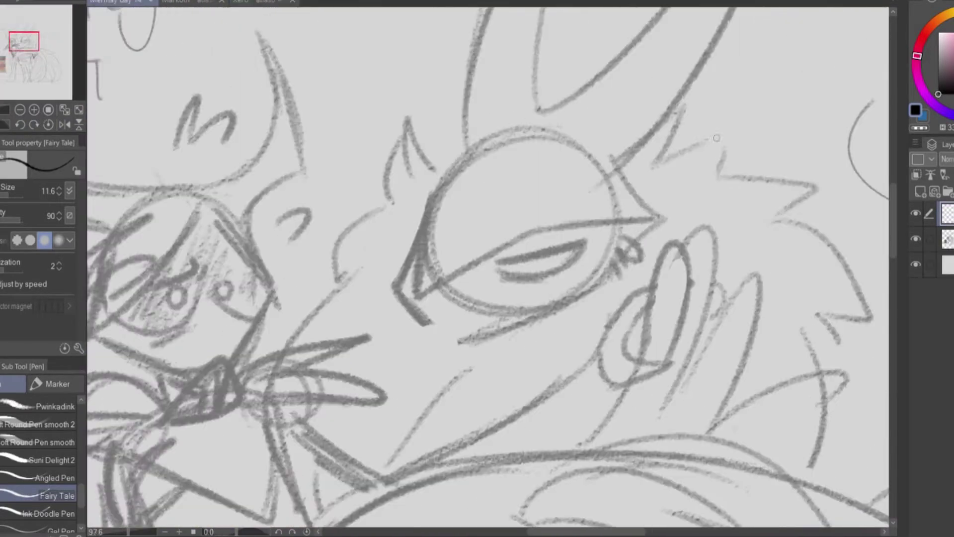
Try inking the larger character's brow curve, pointed snout and lower jaw over the sketch
mouse_move(531, 107)
mouse_down()
mouse_move(410, 276)
mouse_move(426, 304)
mouse_up()
key(ctrl+z)
key(ctrl+z)
key(ctrl+z)
drag(556, 130, 444, 178)
drag(406, 264, 370, 314)
drag(378, 305, 433, 338)
drag(631, 270, 449, 339)
click(947, 214)
Try inking the larger character's mask outline, drooping eyelid and cheek fur, clearing the attempt from the ink layer
mouse_move(562, 127)
mouse_down()
mouse_move(453, 153)
mouse_move(406, 255)
mouse_move(437, 172)
mouse_move(549, 111)
mouse_up()
key(ctrl+z)
drag(410, 214, 653, 216)
drag(618, 148, 652, 215)
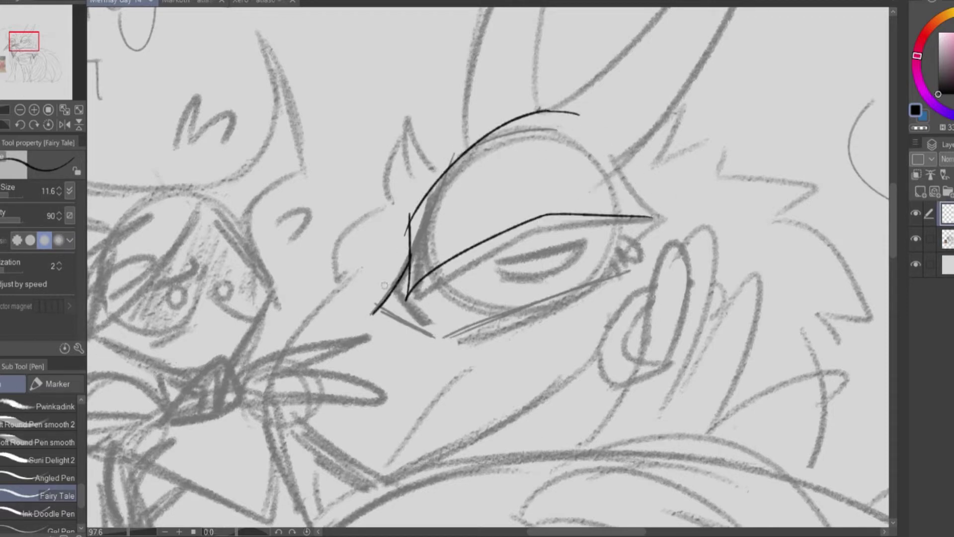
key(ctrl+z)
drag(411, 246, 384, 311)
drag(447, 340, 602, 284)
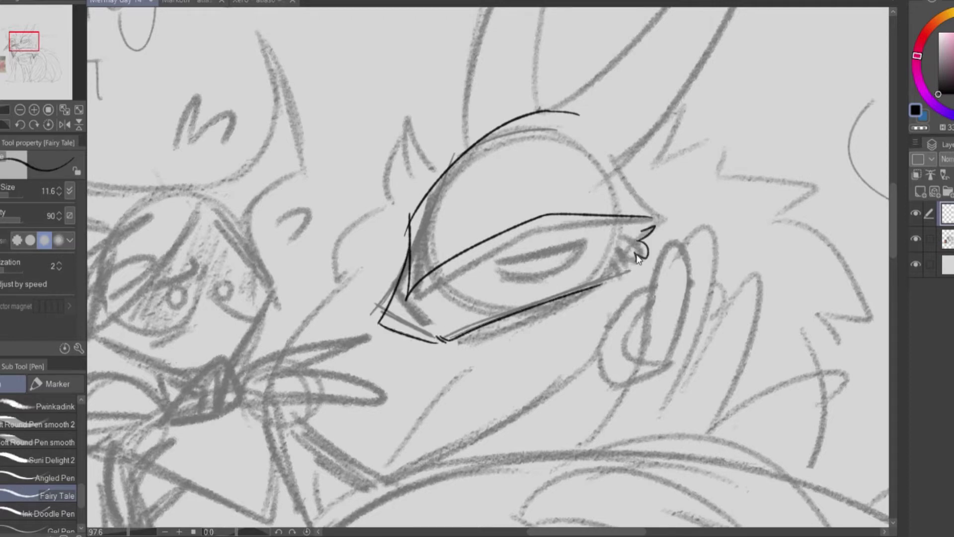
scroll(536, 232, up, 2)
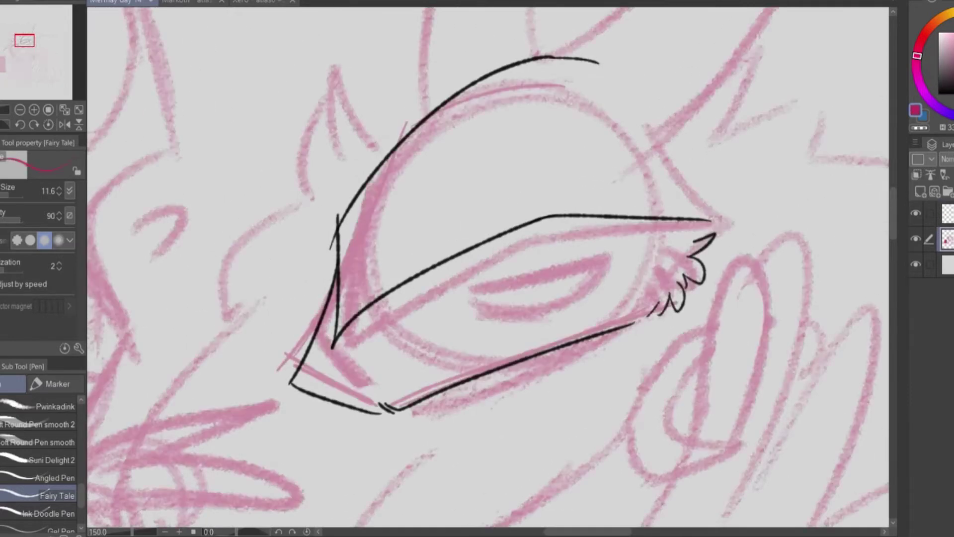
key(Delete)
Ink the larger character's angular brow, eyelid line and pointed back corner of the mask, erasing the overshooting line ends
drag(420, 106, 598, 92)
key(ctrl+z)
mouse_move(449, 84)
mouse_down()
mouse_move(330, 368)
mouse_move(336, 278)
mouse_up()
mouse_move(355, 204)
mouse_down()
mouse_move(350, 343)
mouse_move(493, 236)
mouse_up()
drag(447, 263, 725, 207)
drag(640, 120, 741, 216)
key(e)
drag(343, 263, 341, 234)
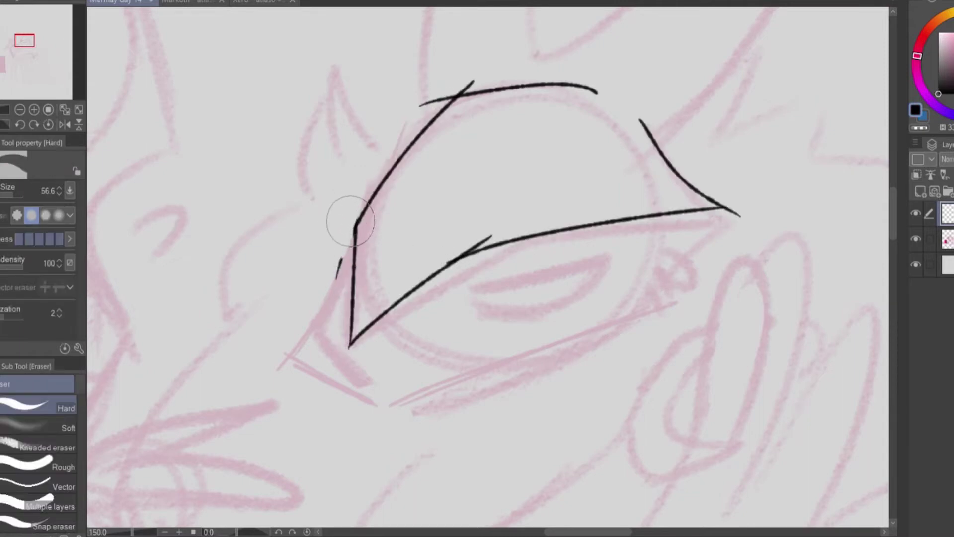
drag(475, 82, 423, 104)
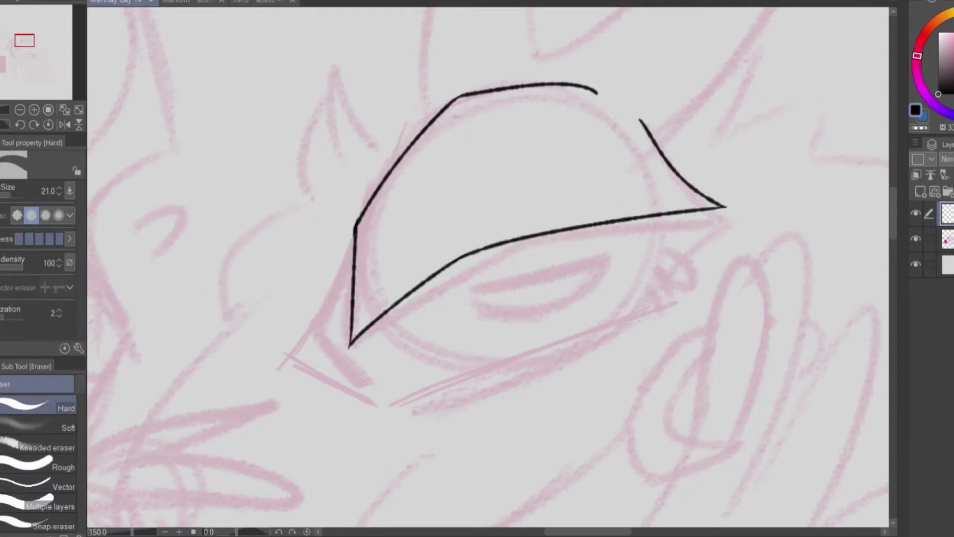
Ink the larger character's snout, jaw line and tufted cheek fur with the Fairy Tale pen
key(p)
mouse_move(356, 256)
mouse_down()
mouse_move(300, 360)
mouse_move(408, 416)
mouse_move(429, 399)
mouse_up()
drag(437, 398, 621, 340)
mouse_move(681, 228)
mouse_down()
mouse_move(722, 211)
mouse_move(652, 332)
mouse_up()
Ink the larger character's half-closed eye below the eyelid and add small fur marks beside the cheek
mouse_move(462, 268)
mouse_down()
mouse_move(602, 238)
mouse_move(599, 247)
mouse_up()
key(ctrl+z)
key(ctrl+z)
drag(463, 268, 600, 237)
mouse_move(470, 271)
mouse_down()
mouse_move(524, 282)
mouse_move(595, 240)
mouse_up()
drag(469, 273, 532, 285)
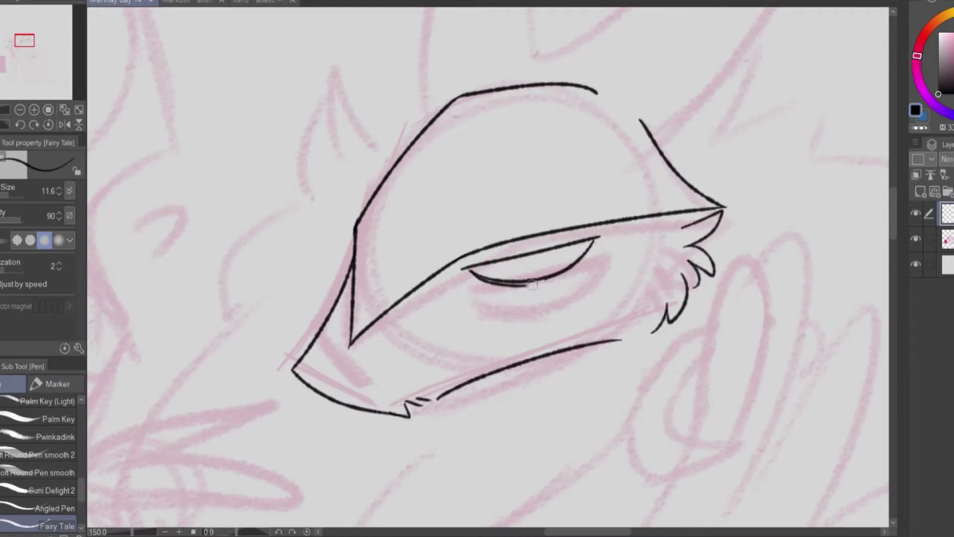
drag(662, 256, 649, 297)
scroll(663, 256, down, 4)
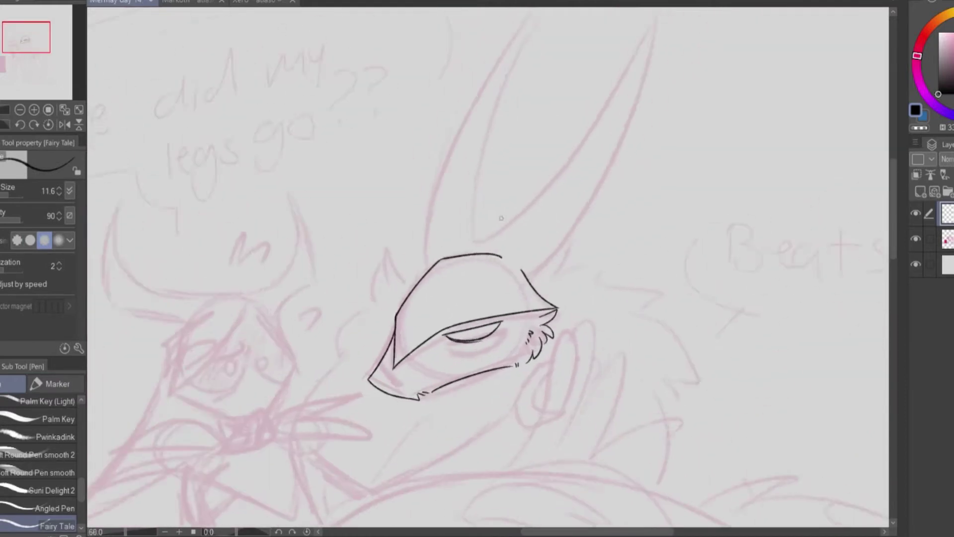
scroll(477, 268, up, 2)
mouse_move(390, 230)
mouse_down()
mouse_move(390, 403)
mouse_move(621, 29)
mouse_up()
key(ctrl+z)
Check the curved horns in the Markoth sprite sheet and ink the larger character's two tall horns
click(187, 2)
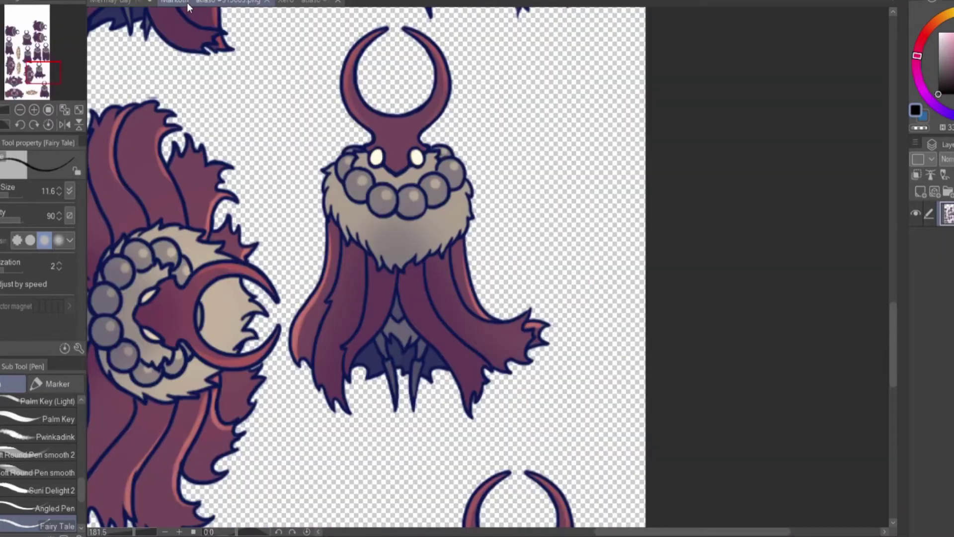
drag(467, 90, 452, 120)
drag(459, 105, 485, 107)
drag(559, 107, 589, 112)
drag(487, 130, 556, 149)
click(115, 2)
mouse_move(398, 408)
mouse_down()
mouse_move(723, 55)
mouse_move(468, 443)
mouse_move(532, 50)
mouse_move(397, 408)
mouse_up()
key(ctrl+z)
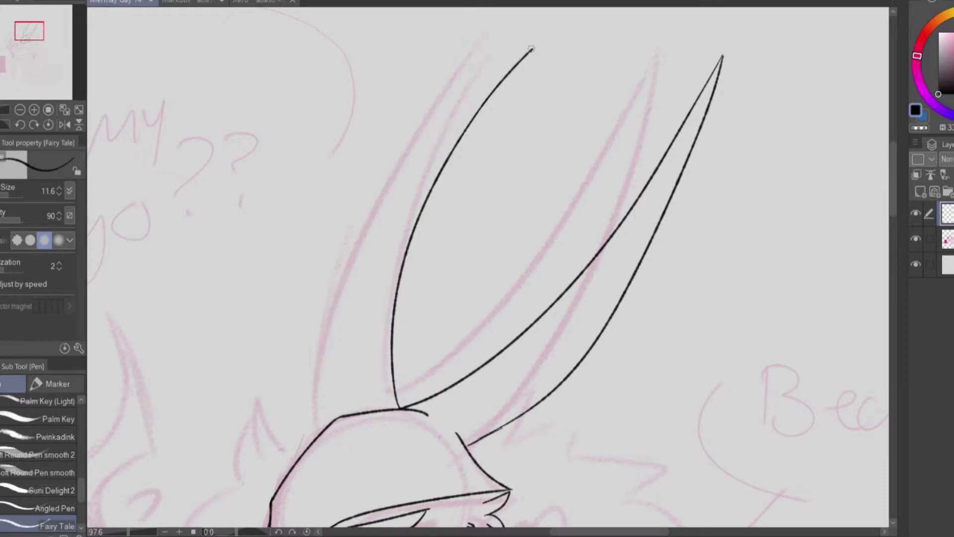
drag(532, 49, 396, 405)
scroll(655, 279, up, 4)
drag(248, 9, 214, 343)
drag(756, 184, 470, 477)
Erase the overshooting lines where the horns meet the larger character's head
key(e)
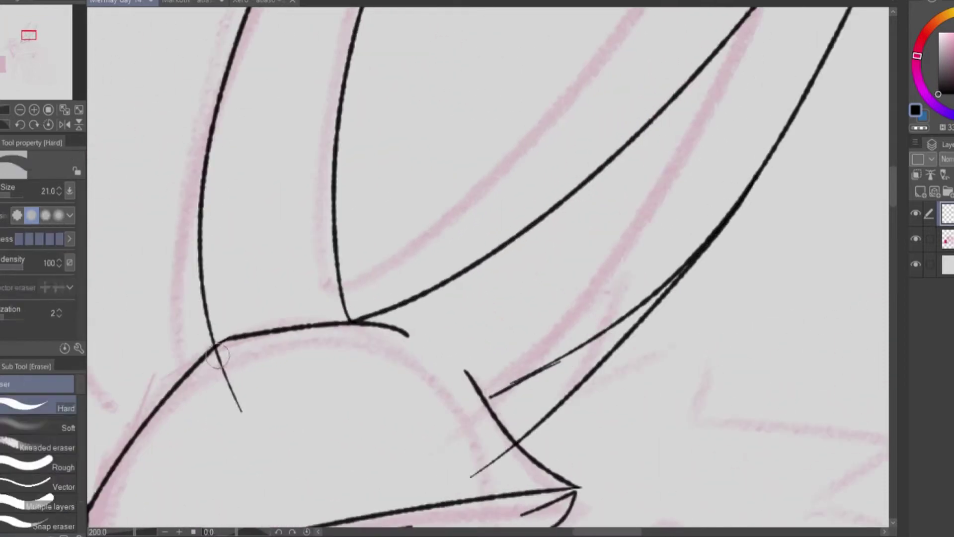
drag(405, 332, 361, 323)
mouse_move(725, 214)
mouse_down()
mouse_move(496, 432)
mouse_move(468, 378)
mouse_up()
drag(363, 321, 306, 334)
key(p)
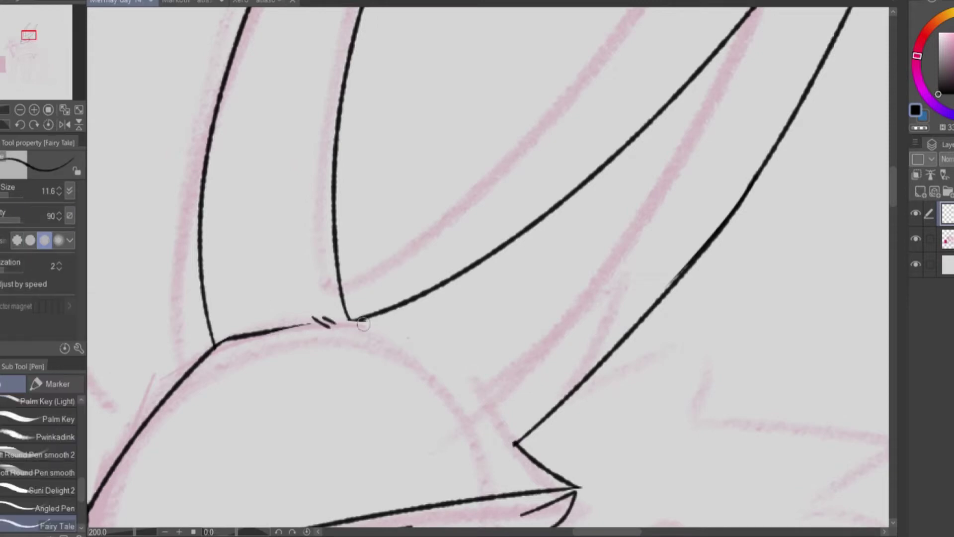
Erase the larger character's rear horn and ink it again on a new layer with a stronger inward curve
scroll(590, 292, down, 5)
scroll(591, 291, up, 4)
key(e)
drag(447, 463, 520, 388)
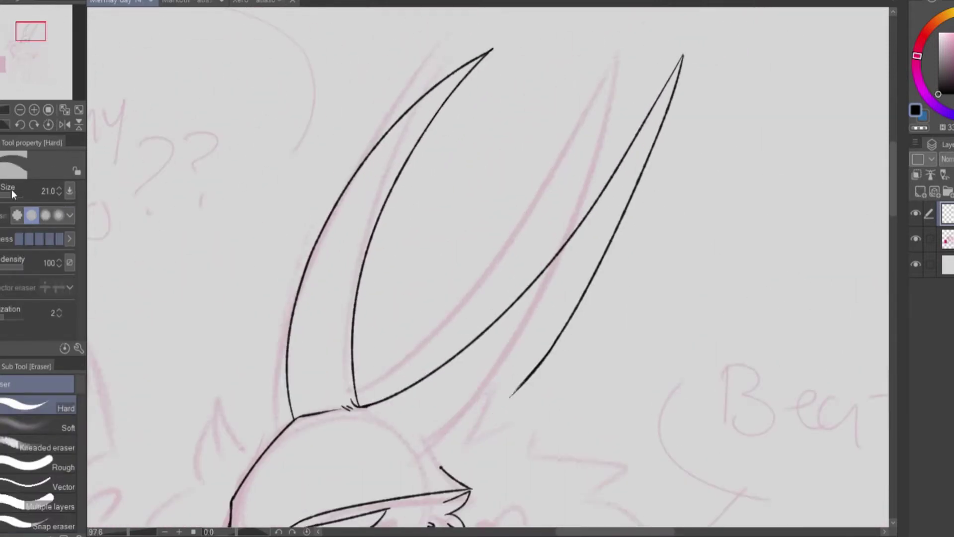
drag(367, 400, 683, 60)
key(p)
drag(560, 55, 358, 403)
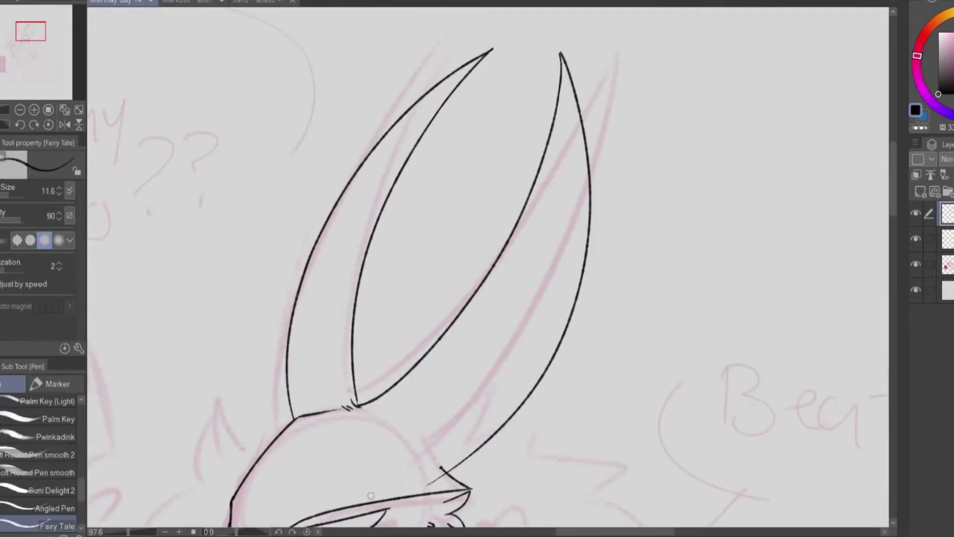
Free-transform the rear horn to fit the head and add short tick marks around the horn bases
key(ctrl+shift+t)
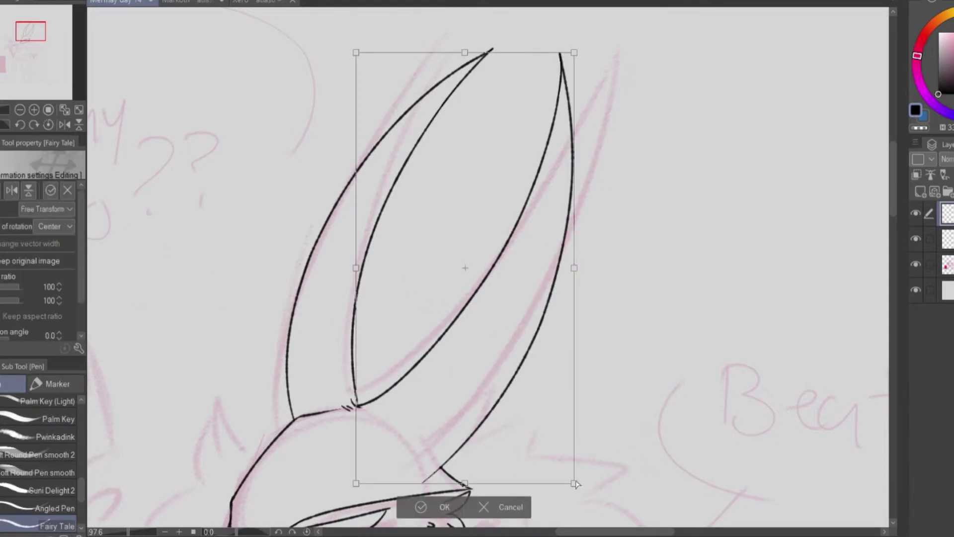
drag(574, 483, 494, 341)
key(Return)
scroll(374, 473, up, 5)
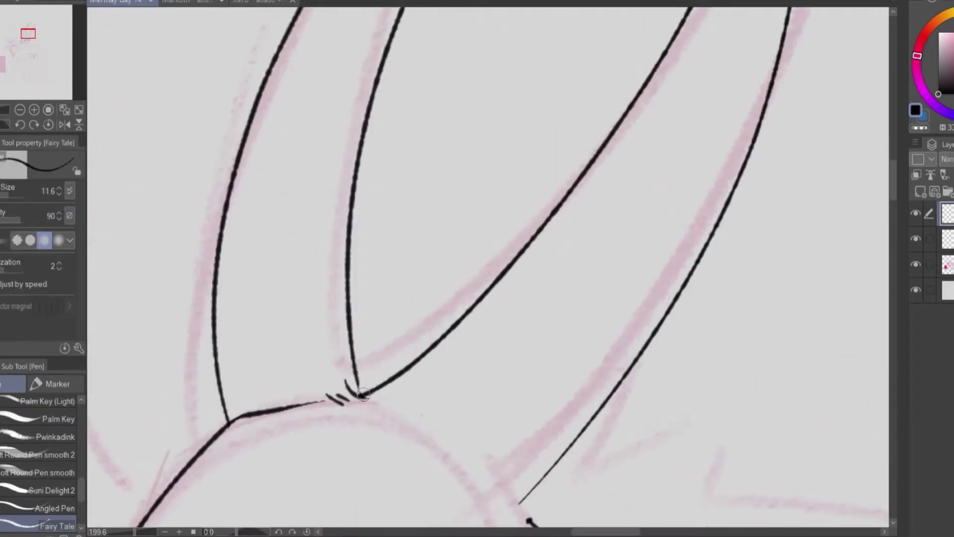
drag(264, 296, 143, 160)
drag(439, 249, 400, 311)
scroll(345, 198, down, 5)
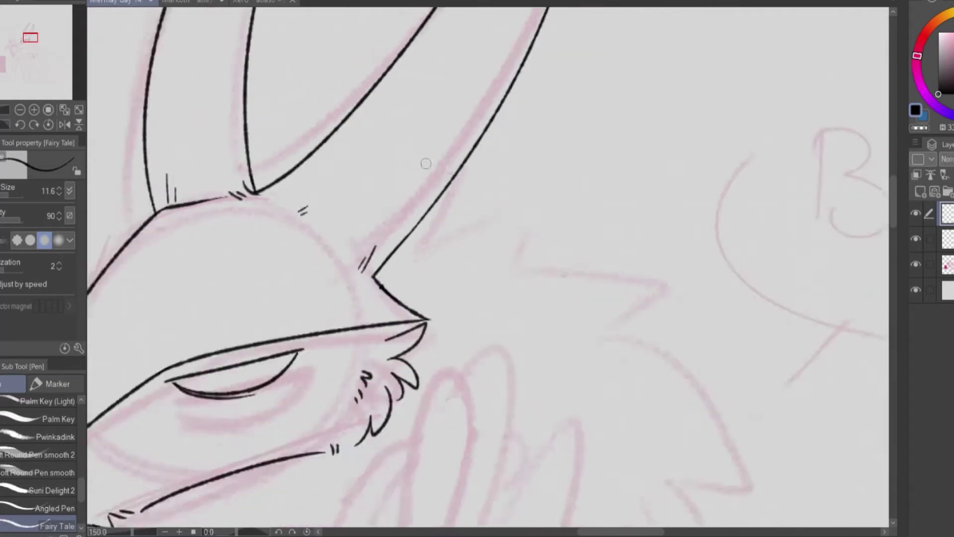
scroll(497, 249, up, 2)
mouse_move(602, 92)
mouse_down()
mouse_move(425, 377)
mouse_move(483, 318)
mouse_up()
key(ctrl+z)
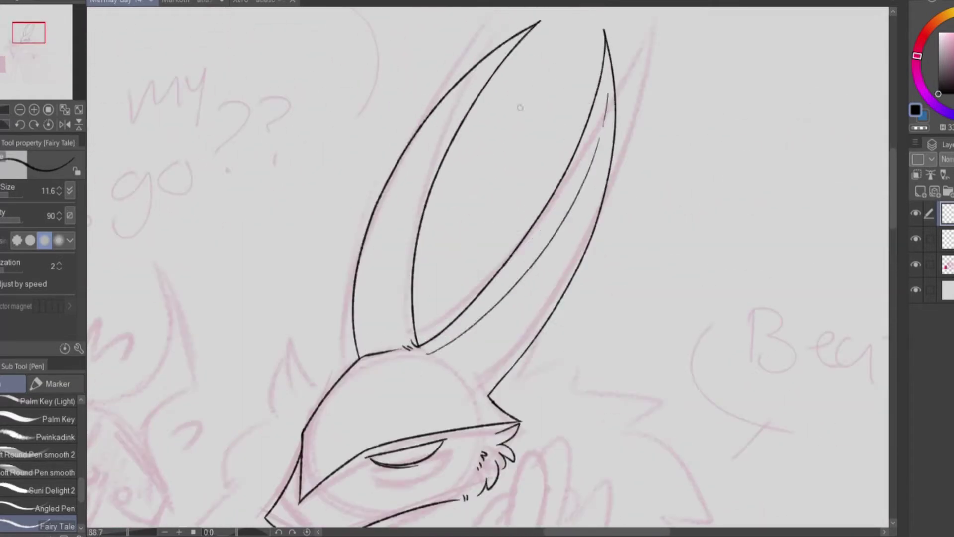
scroll(517, 75, down, 5)
scroll(497, 150, up, 4)
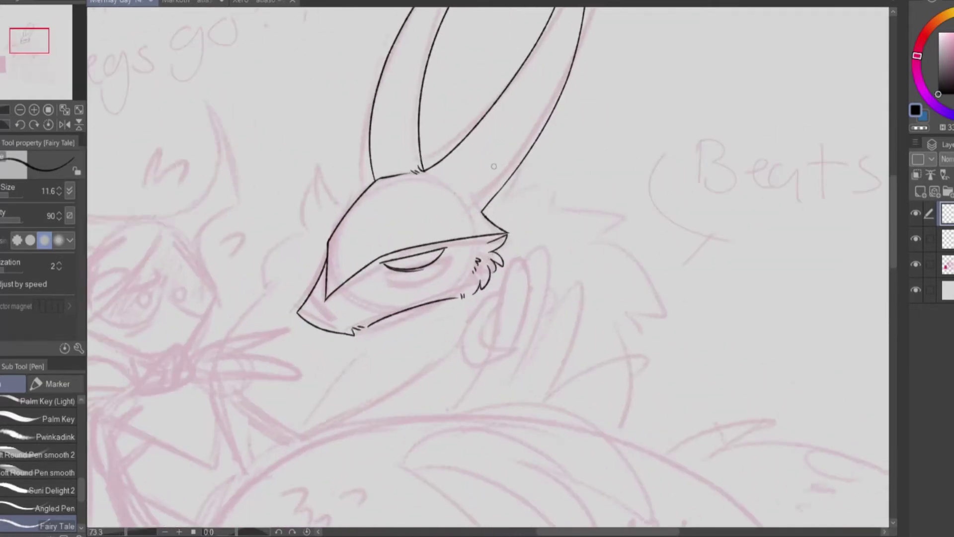
Check the Markoth reference again and hide the larger character's ink layer to prepare for inking the smaller character
click(179, 2)
click(124, 3)
mouse_move(592, 221)
mouse_down()
mouse_move(651, 256)
mouse_move(746, 365)
mouse_move(711, 432)
mouse_up()
drag(646, 285, 681, 313)
drag(661, 308, 671, 343)
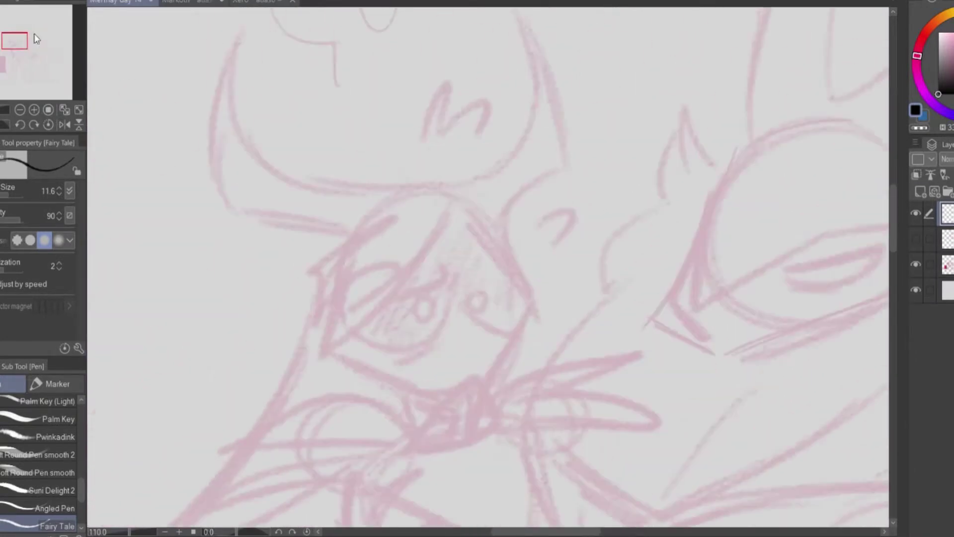
click(179, 2)
click(124, 2)
Try inking the smaller character's pointed face outline and the peaked upper edge of its face opening
drag(343, 216, 458, 392)
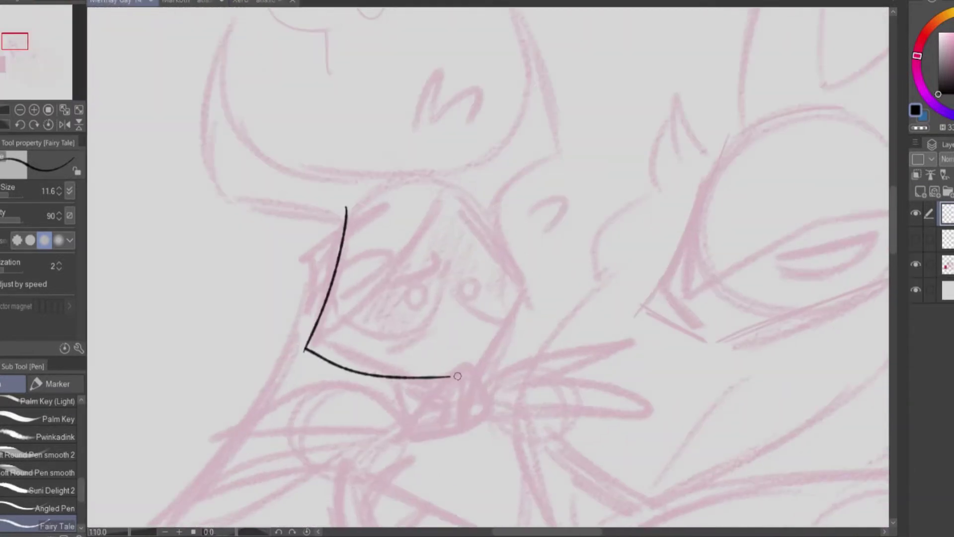
mouse_move(494, 201)
mouse_down()
mouse_move(530, 291)
mouse_move(470, 360)
mouse_up()
scroll(482, 334, up, 4)
drag(164, 355, 408, 64)
drag(408, 64, 535, 236)
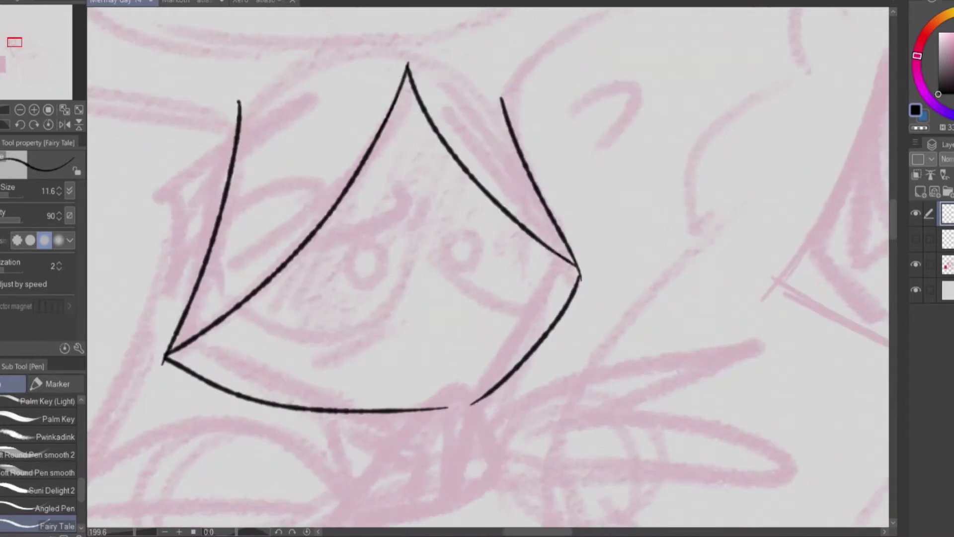
key(ctrl+z)
drag(399, 97, 584, 266)
key(e)
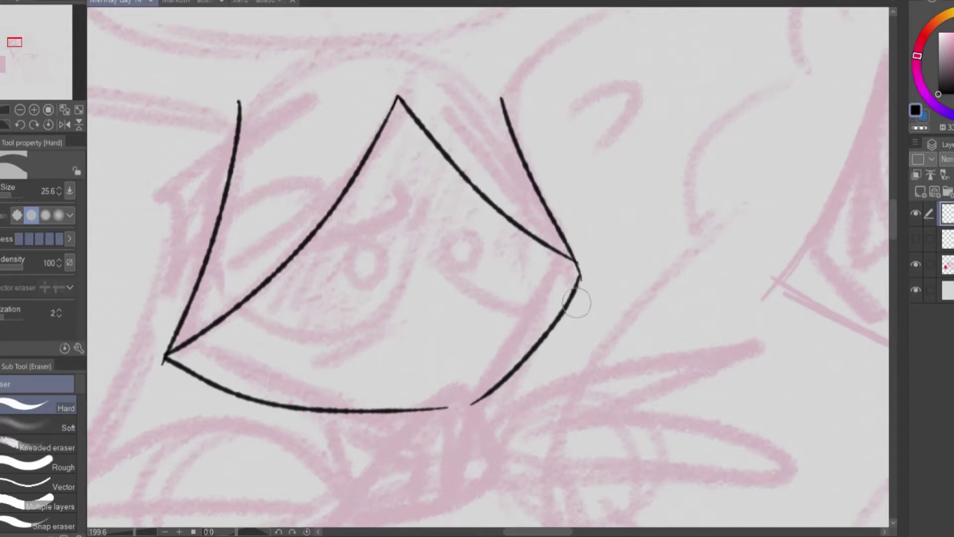
Try inking the smaller character's lower face curve, round eyes and brow line, clearing the whole face attempt
key(p)
drag(164, 355, 427, 278)
key(ctrl+z)
drag(164, 355, 418, 256)
drag(418, 256, 586, 276)
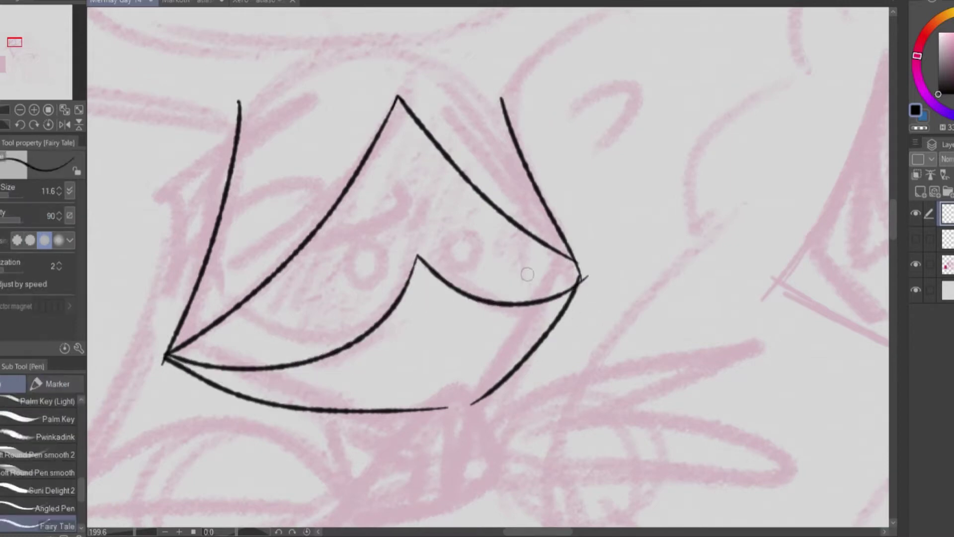
drag(380, 261, 383, 268)
drag(367, 311, 383, 295)
key(ctrl+z)
drag(363, 214, 360, 233)
key(ctrl+z)
drag(470, 219, 468, 219)
drag(287, 226, 415, 219)
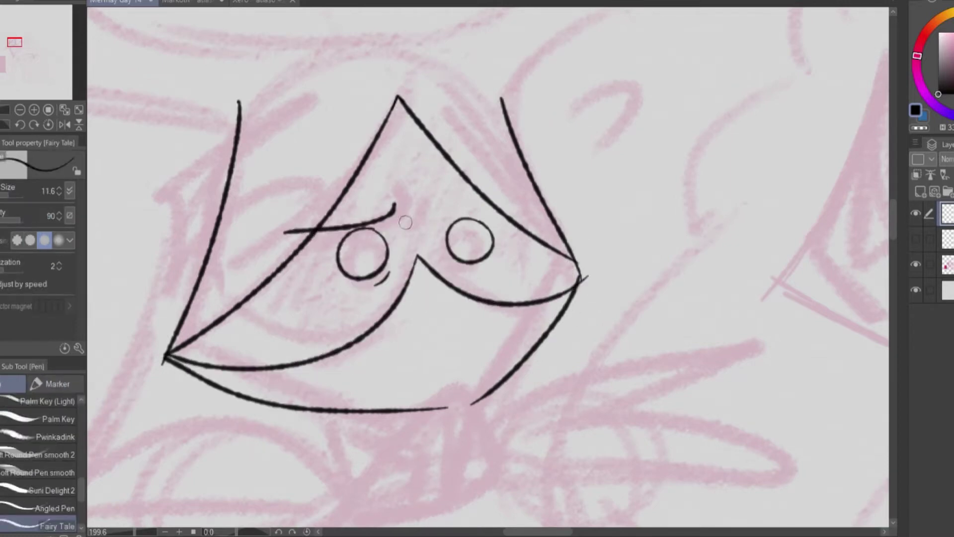
key(ctrl+z)
scroll(434, 284, down, 2)
key(Delete)
Ink the smaller character's pointed head outline and its peaked face opening with a curved, notched lower edge
drag(286, 165, 435, 387)
mouse_move(496, 142)
mouse_down()
mouse_move(469, 373)
mouse_move(538, 254)
mouse_up()
key(ctrl+z)
drag(539, 254, 493, 365)
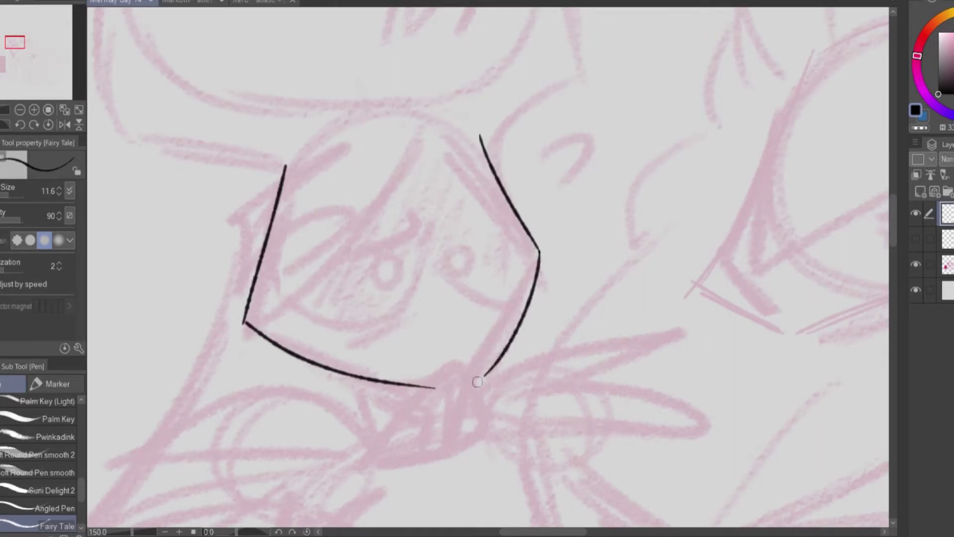
key(ctrl+z)
drag(539, 257, 468, 376)
mouse_move(245, 321)
mouse_down()
mouse_move(553, 262)
mouse_move(341, 338)
mouse_move(437, 263)
mouse_up()
mouse_move(437, 281)
mouse_down()
mouse_move(517, 296)
mouse_move(536, 269)
mouse_up()
key(e)
key(p)
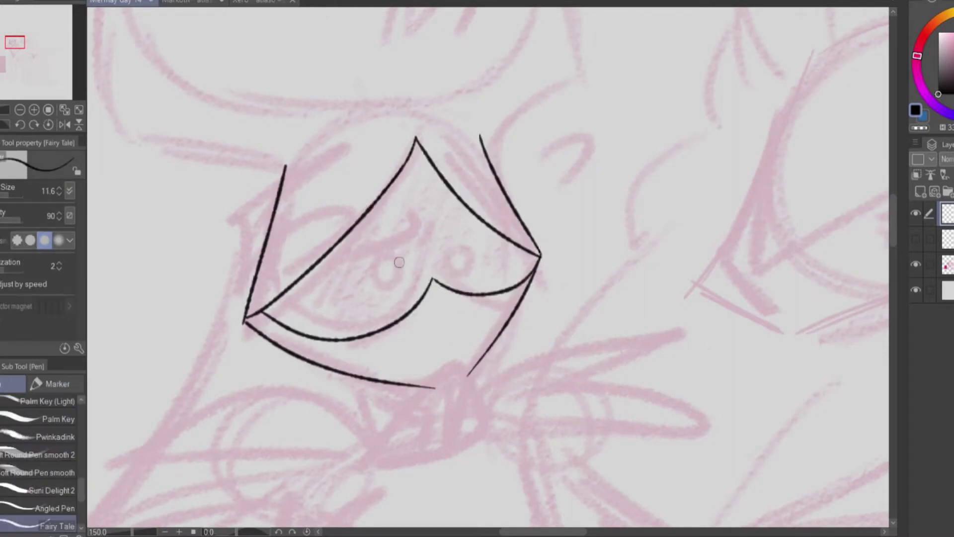
drag(393, 247, 394, 248)
drag(463, 242, 462, 243)
drag(400, 280, 411, 271)
drag(413, 217, 408, 238)
drag(341, 259, 415, 226)
key(ctrl+z)
key(ctrl+z)
key(ctrl+z)
key(ctrl+z)
key(ctrl+z)
Handwrite the note "kirby character" with an arrow pointing at the smaller character's face
drag(142, 219, 207, 249)
drag(114, 269, 244, 276)
drag(186, 304, 229, 333)
Try inking the smaller character's left horn edge and the wide U-shaped curve joining both horns
key(ctrl+minus)
drag(29, 51, 25, 44)
drag(213, 27, 213, 256)
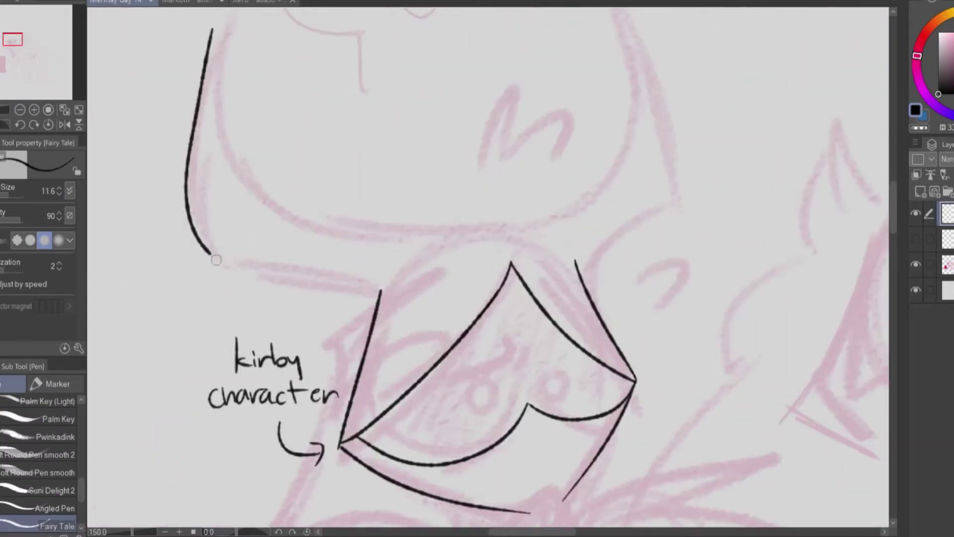
key(ctrl+z)
mouse_move(567, 90)
mouse_down()
mouse_move(581, 175)
mouse_move(308, 88)
mouse_up()
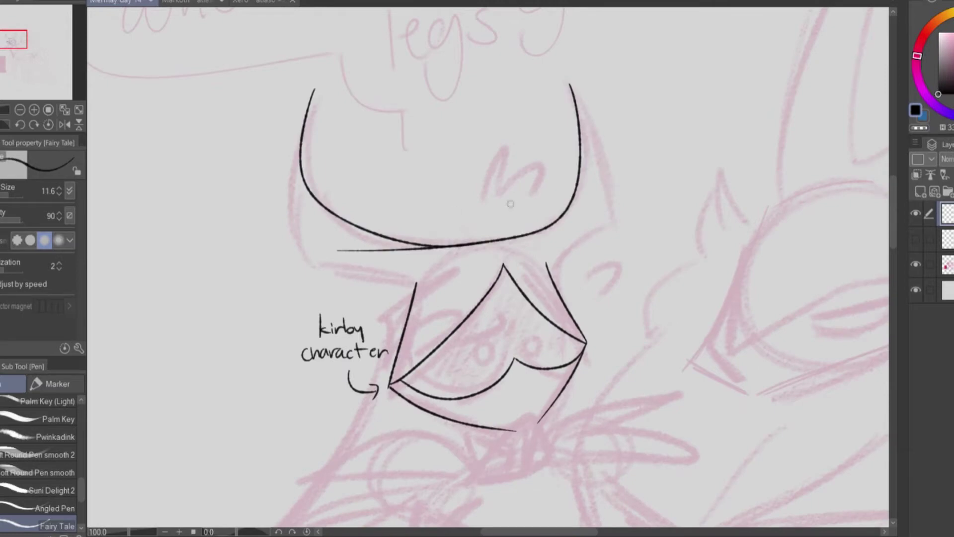
key(ctrl+plus)
key(ctrl+z)
key(ctrl+z)
Try inking the left horn again as one sweeping curve running down to the top of the head
mouse_move(181, 85)
mouse_down()
mouse_move(512, 287)
mouse_move(576, 55)
mouse_move(564, 298)
mouse_move(457, 288)
mouse_move(320, 385)
mouse_up()
key(ctrl+z)
key(ctrl+z)
key(ctrl+z)
key(ctrl+z)
key(ctrl+z)
key(ctrl+minus)
drag(267, 155, 448, 287)
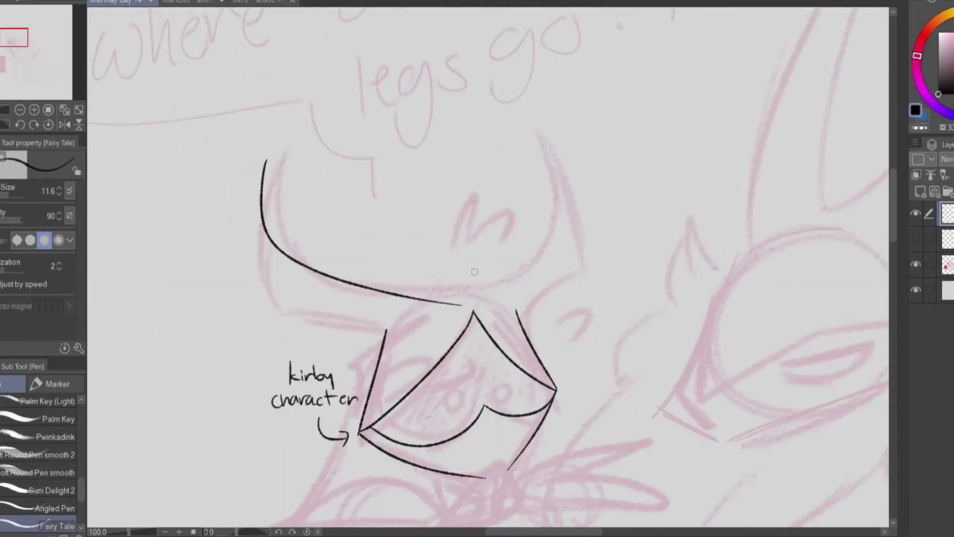
key(ctrl+z)
Ink the smaller character's two tall curved horns, with curved lines joining them to the head
mouse_move(283, 131)
mouse_down()
mouse_move(480, 289)
mouse_move(320, 340)
mouse_up()
drag(245, 309, 385, 348)
drag(464, 289, 537, 127)
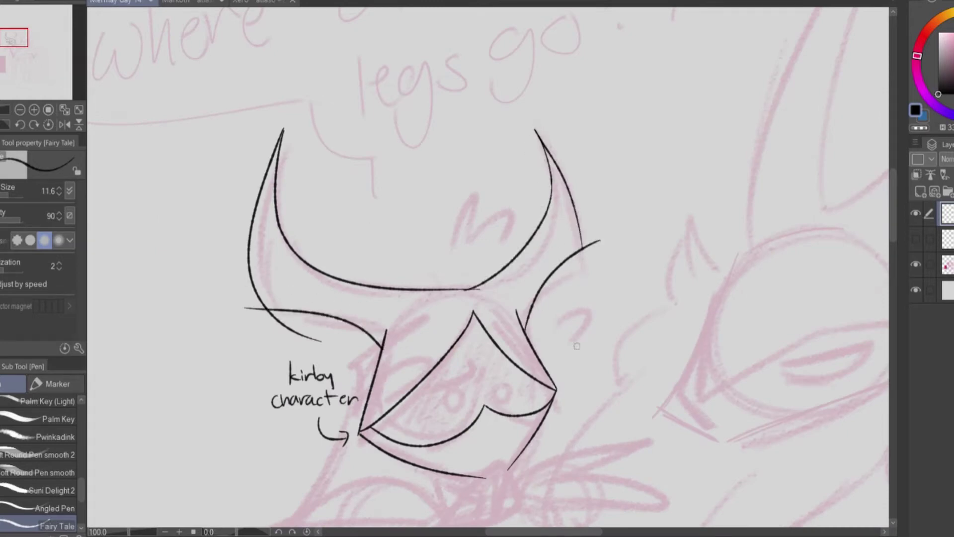
Erase the crossing stroke ends on the horns and round their lower outer corners into the head
scroll(421, 348, up, 2)
key(e)
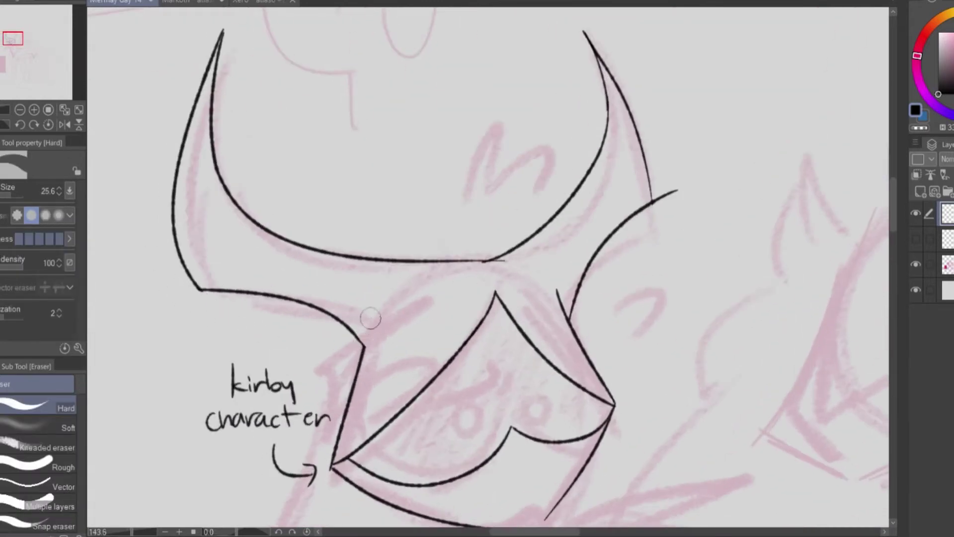
drag(175, 223, 236, 291)
key(p)
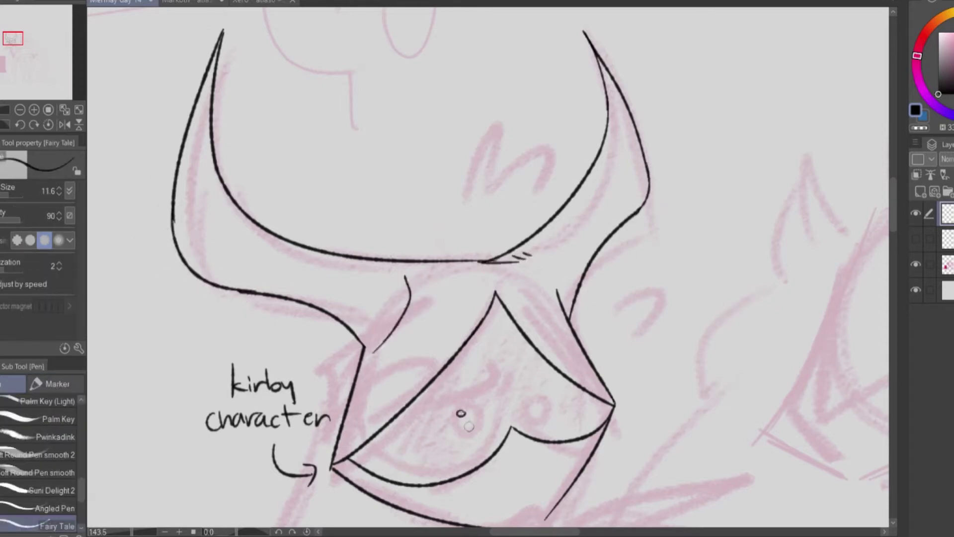
Ink the smaller character's neck line and a fan-shaped bow knot with a fold line under the chin
scroll(418, 189, down, 3)
scroll(417, 189, up, 3)
drag(288, 184, 179, 55)
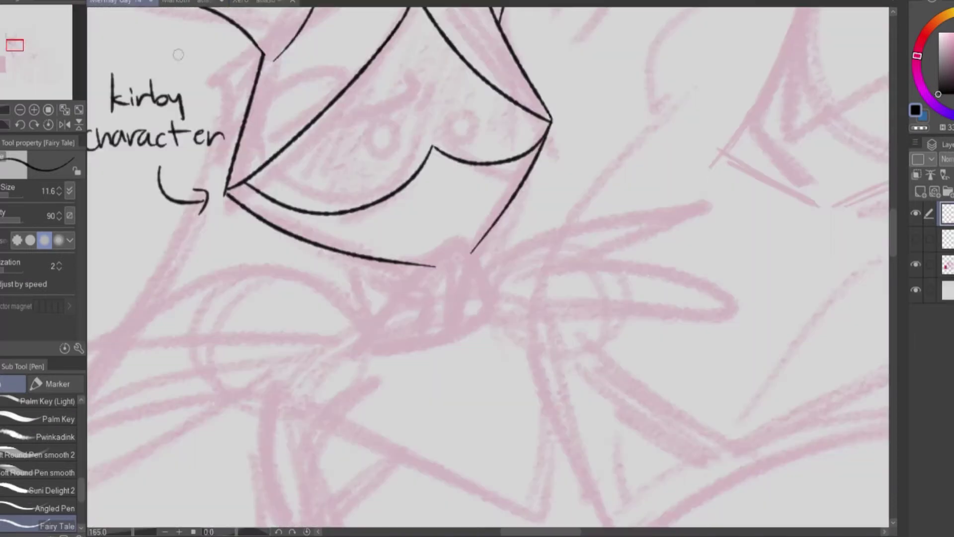
drag(350, 255, 384, 314)
drag(434, 268, 444, 294)
mouse_move(509, 311)
mouse_down()
mouse_move(368, 338)
mouse_move(450, 359)
mouse_up()
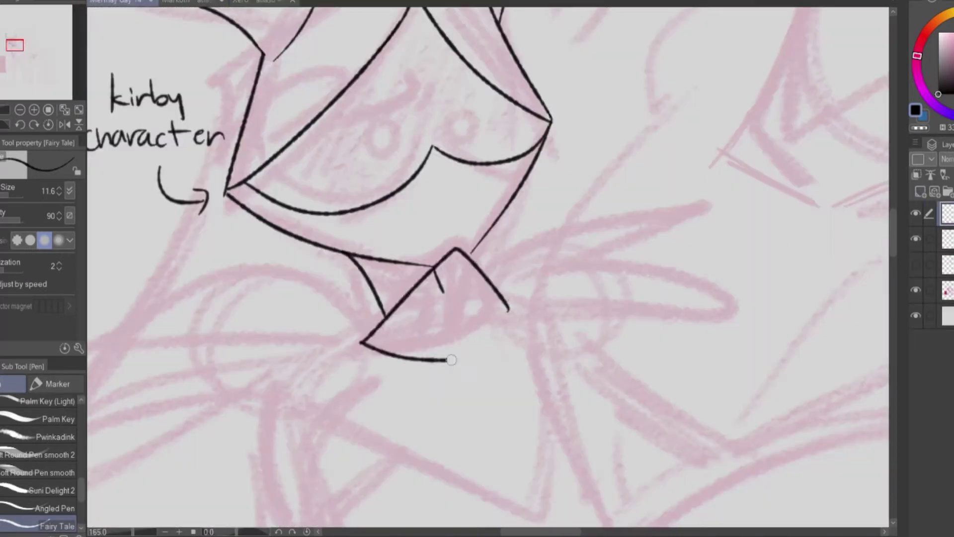
key(e)
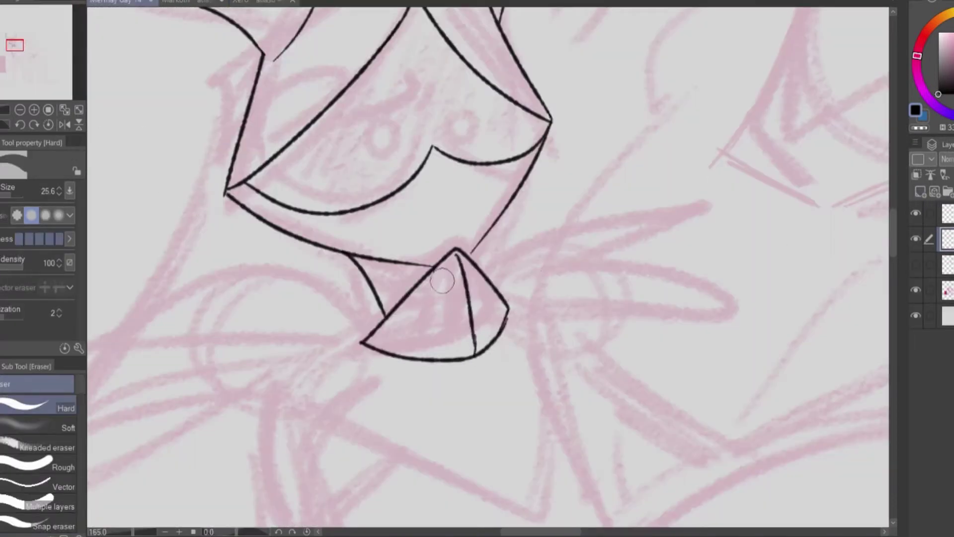
key(p)
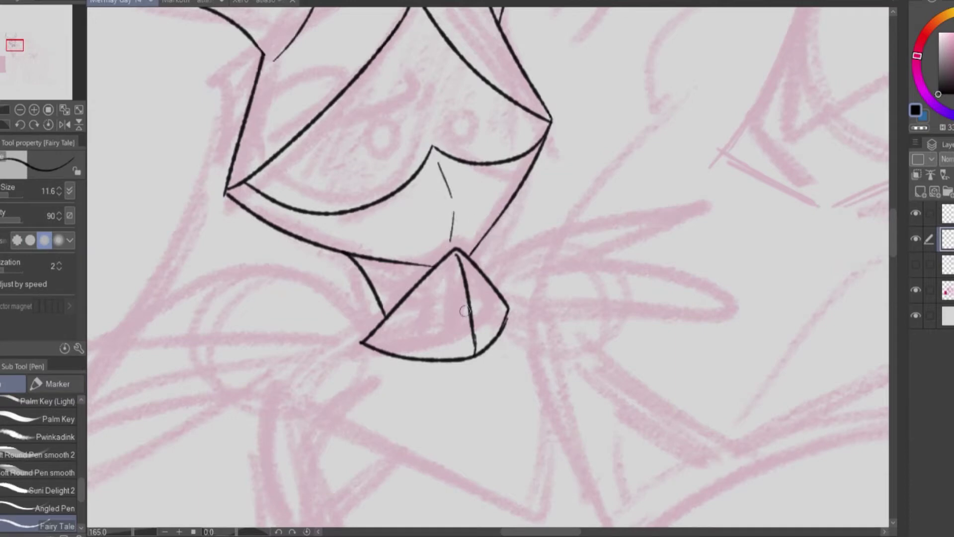
Ink the two long pointed ribbon tails extending left from the bow knot
scroll(464, 311, down, 3)
scroll(356, 193, up, 3)
mouse_move(603, 257)
mouse_down()
mouse_move(278, 269)
mouse_move(571, 272)
mouse_move(400, 366)
mouse_up()
key(ctrl+z)
drag(596, 293, 257, 339)
scroll(263, 345, down, 2)
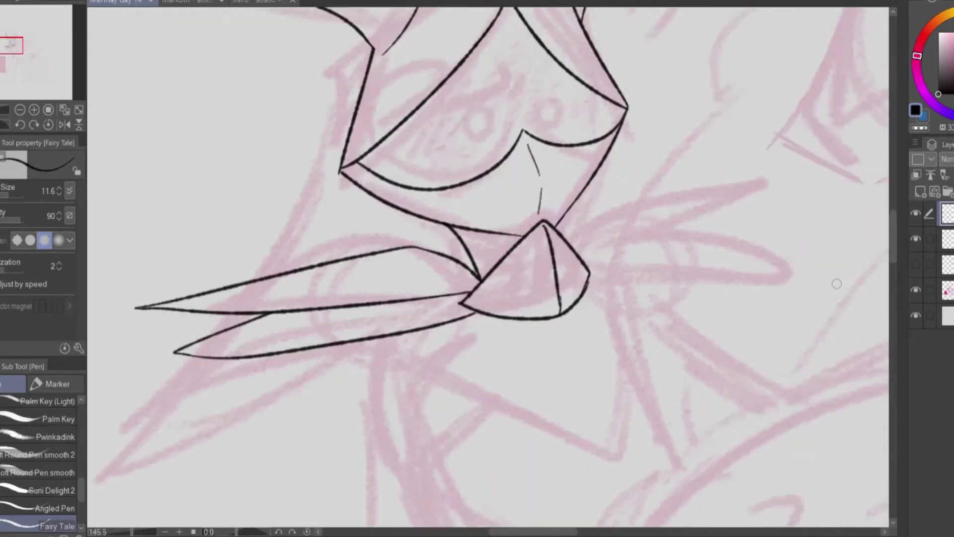
Ink the two pointed ribbon tails on the right of the bow knot, redoing strokes that miss the shape
scroll(497, 224, up, 3)
drag(479, 234, 790, 196)
key(ctrl+z)
mouse_move(462, 248)
mouse_down()
mouse_move(744, 170)
mouse_move(485, 343)
mouse_up()
drag(502, 236, 603, 203)
key(ctrl+z)
drag(460, 233, 762, 168)
mouse_move(762, 168)
mouse_down()
mouse_move(492, 298)
mouse_move(815, 222)
mouse_up()
key(ctrl+z)
drag(815, 221, 668, 217)
key(e)
scroll(443, 400, down, 2)
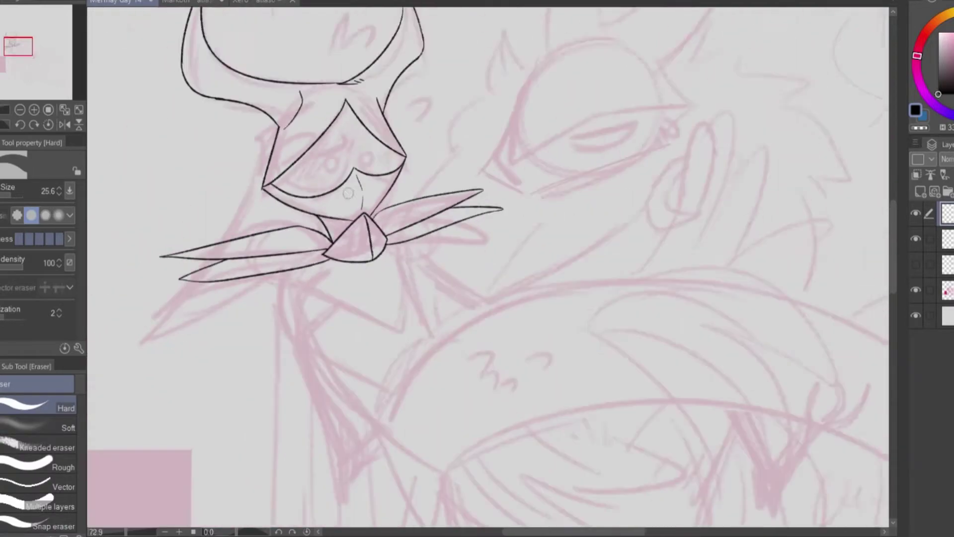
Check the horned character's reference sheet, and ink the torso outline below the bow with two pointed chest bands
key(ctrl+Tab)
key(ctrl+shift+Tab)
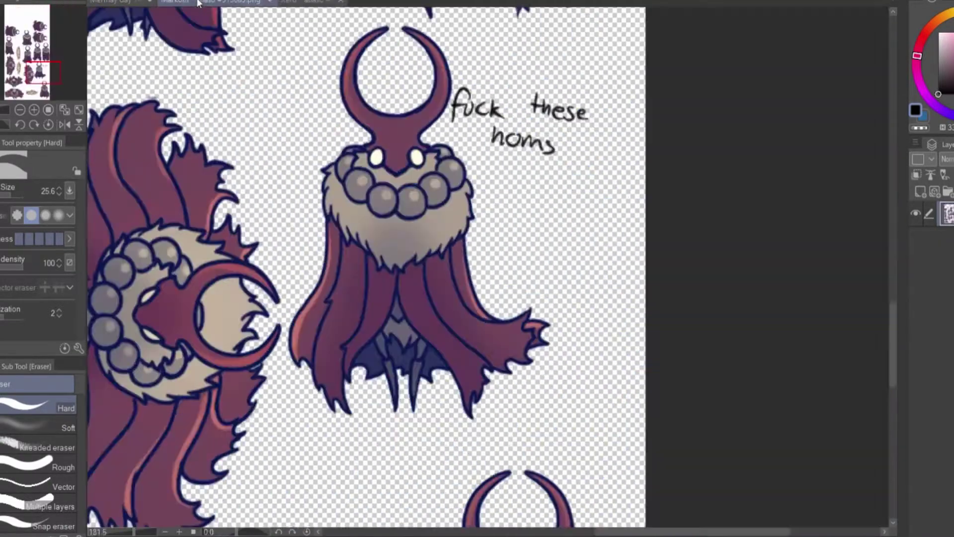
key(ctrl+shift+Tab)
key(p)
drag(244, 133, 411, 405)
mouse_move(289, 267)
mouse_down()
mouse_move(444, 312)
mouse_move(455, 227)
mouse_up()
drag(245, 157, 414, 244)
drag(426, 112, 416, 260)
key(e)
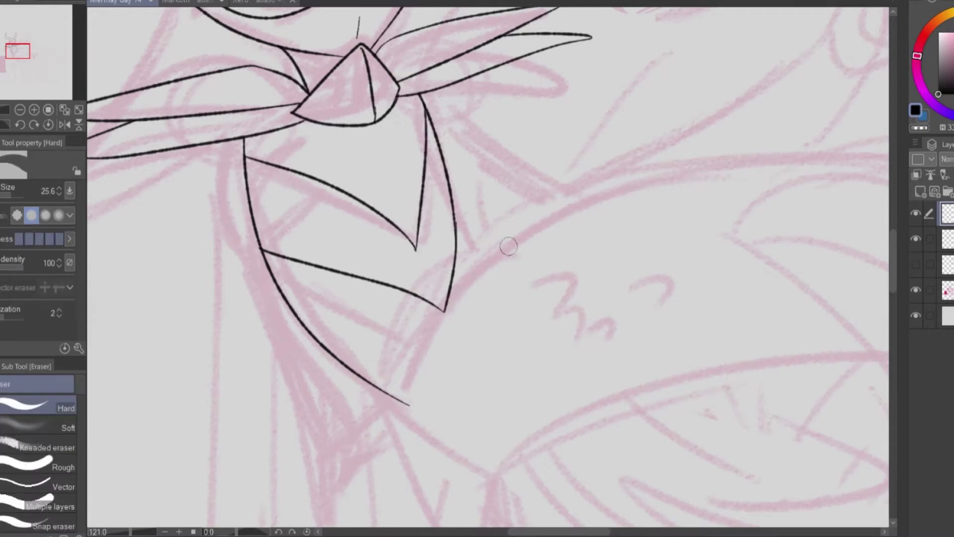
Try extending the torso's lower edge toward the tail base with a pencil stroke
scroll(509, 246, down, 3)
scroll(306, 192, up, 3)
key(p)
drag(279, 293, 388, 367)
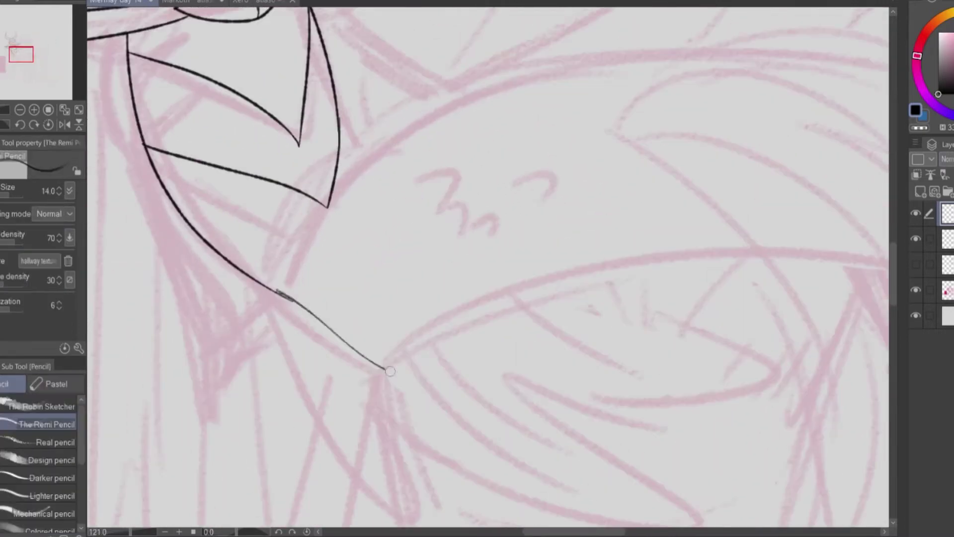
key(ctrl+z)
key(ctrl+z)
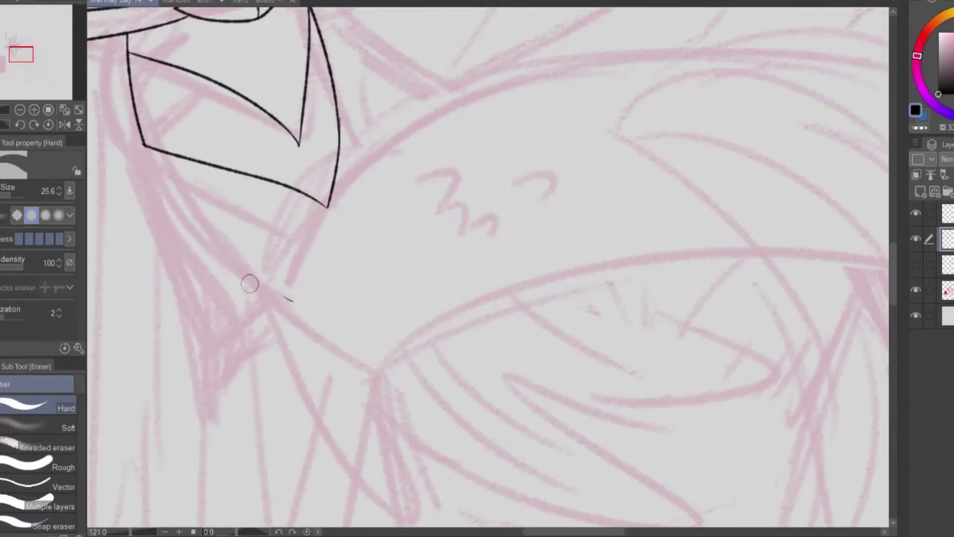
Redraw the torso's lower edge as a rounder curve and ink the beginnings of the tail's upper and lower edges
key(e)
key(p)
drag(144, 146, 383, 393)
drag(382, 393, 836, 225)
drag(309, 272, 591, 71)
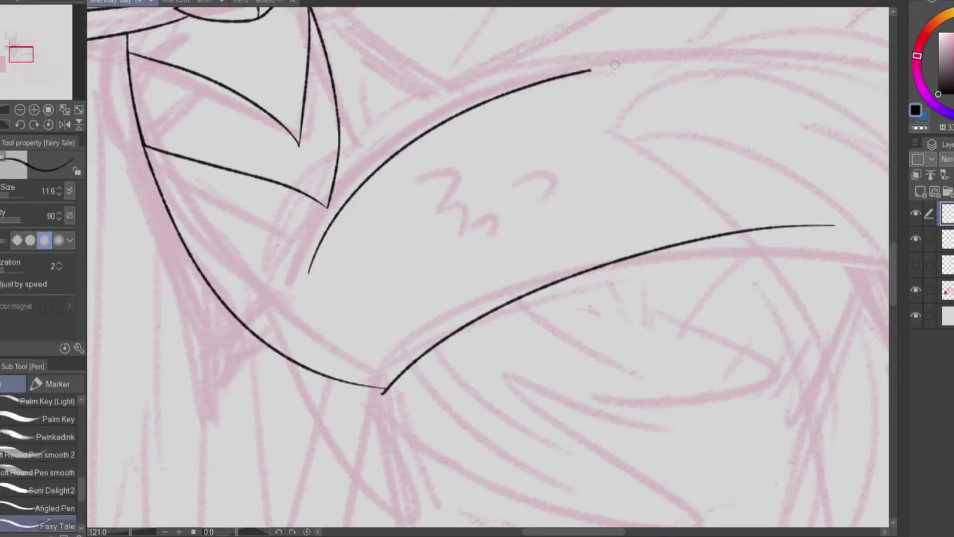
Tidy the joint between torso and tail, and add another torso band and small zigzag scale marks
key(e)
click(322, 247)
click(383, 393)
key(p)
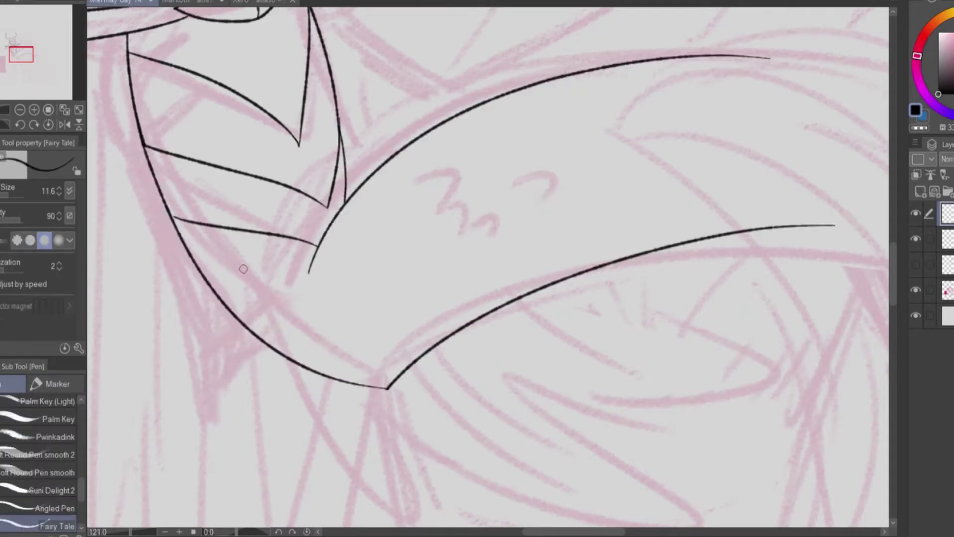
drag(467, 145, 500, 166)
scroll(45, 84, down, 2)
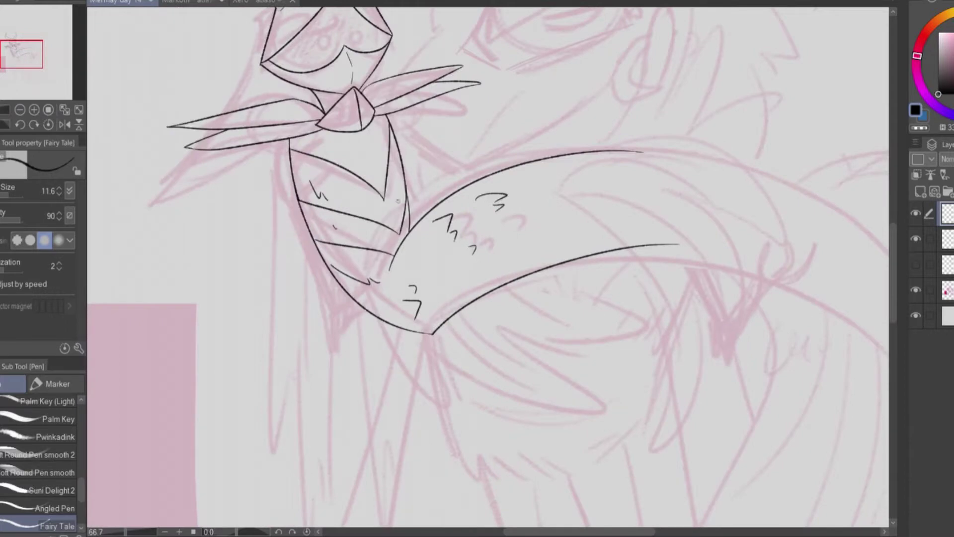
Ink the tail's long upper curve and fit it to the existing edge with a free transform
scroll(398, 200, down, 1)
drag(314, 162, 597, 442)
key(ctrl+t)
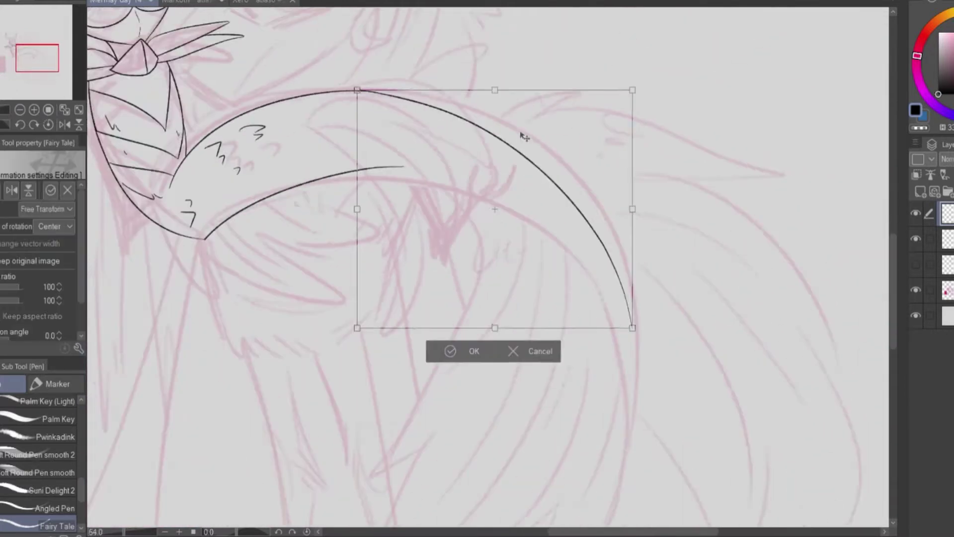
drag(525, 137, 639, 70)
key(Return)
key(k)
scroll(451, 160, up, 4)
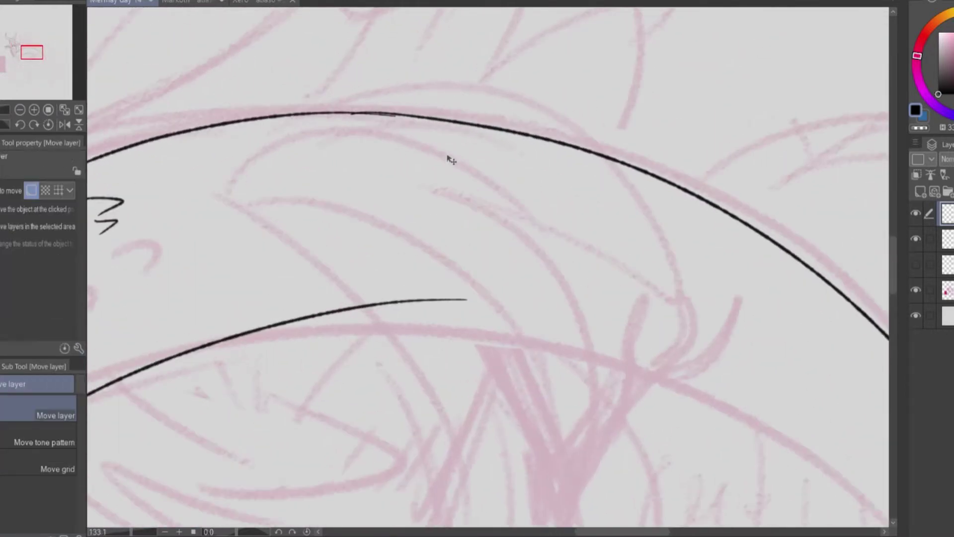
Extend the tail's outer edge downward toward its narrow tip
key(p)
scroll(618, 299, down, 1)
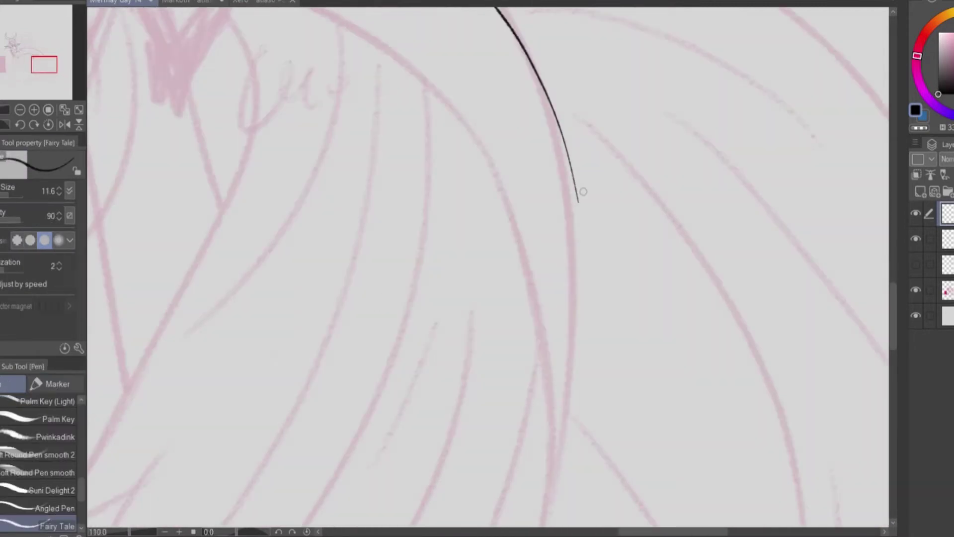
drag(551, 116, 564, 511)
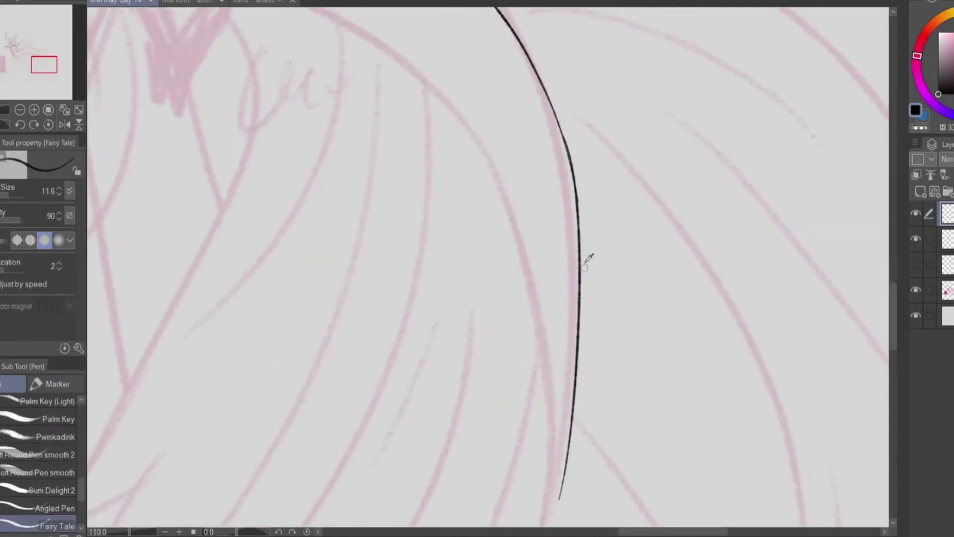
scroll(590, 256, down, 2)
Try inking the tail's inner curve and stretching and rotating it with a free transform to match the lower edge
key(x)
mouse_move(418, 180)
mouse_down()
mouse_move(705, 484)
mouse_move(716, 522)
mouse_up()
key(ctrl+t)
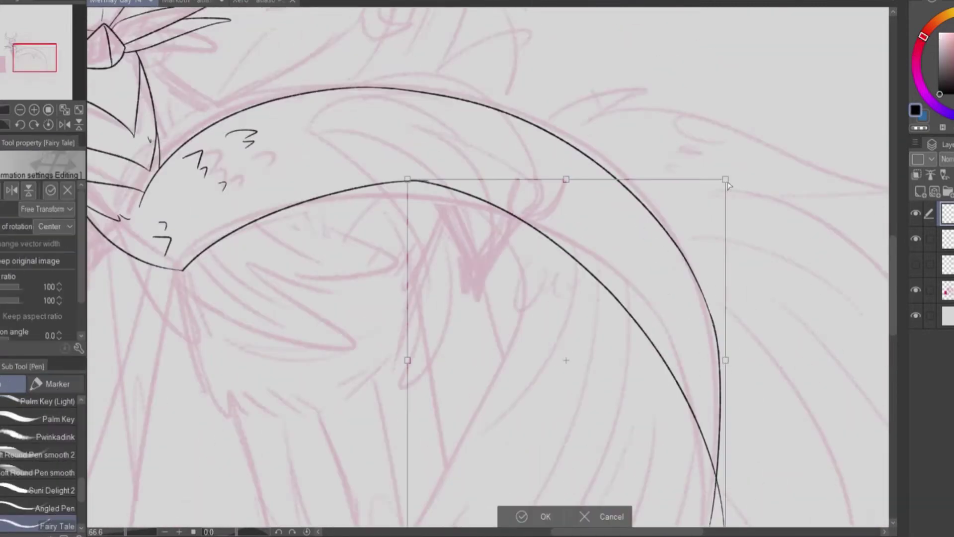
drag(727, 185, 736, 128)
scroll(736, 128, up, 1)
drag(725, 96, 736, 65)
scroll(502, 209, up, 2)
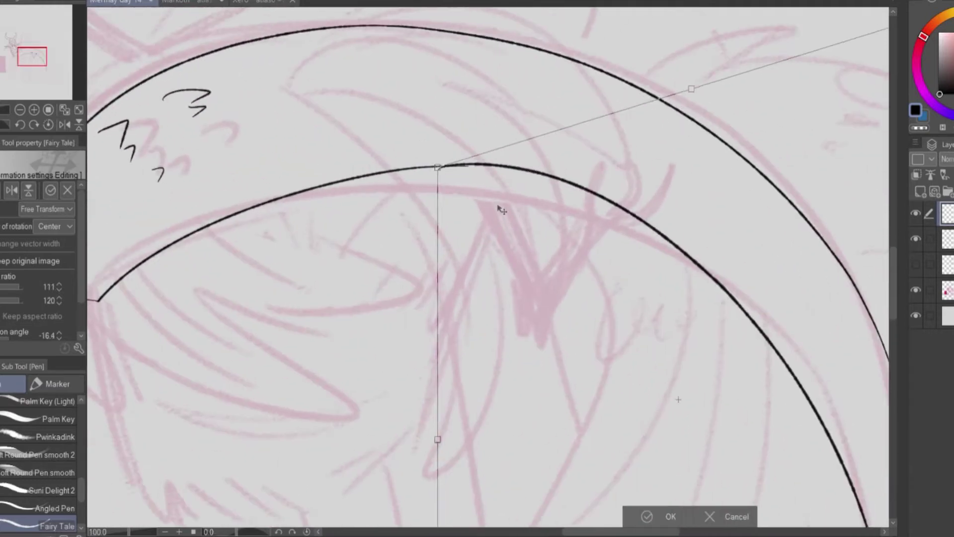
scroll(502, 210, down, 3)
key(Return)
Redraw the tail's inner curve on a rotated canvas and free-transform it to join the existing lower edge
scroll(502, 210, up, 2)
click(34, 124)
click(34, 124)
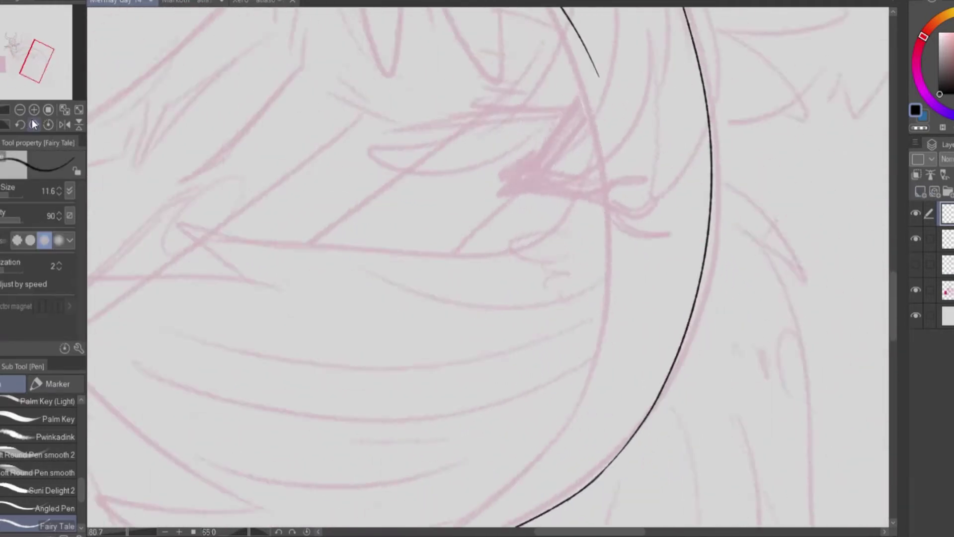
click(34, 124)
click(34, 124)
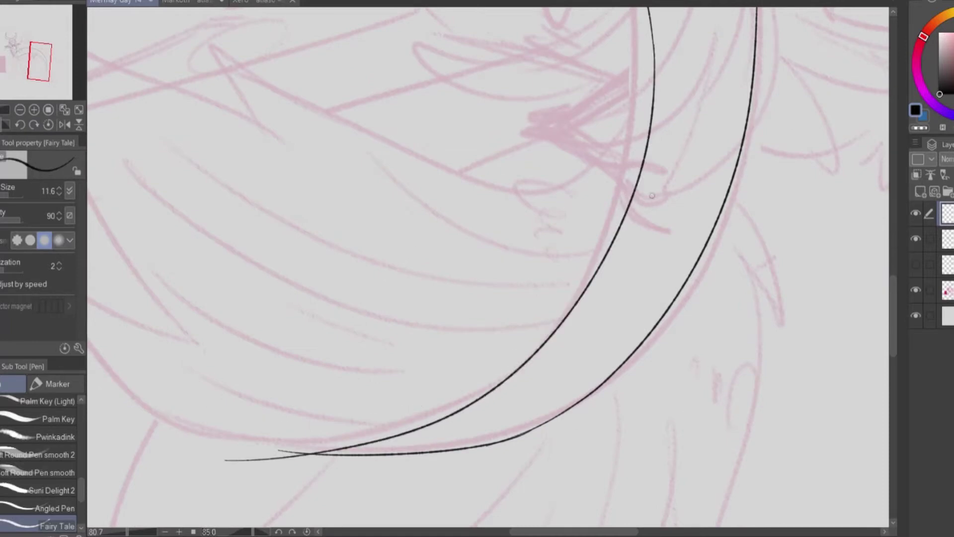
key(ctrl+t)
click(49, 124)
drag(646, 85, 639, 65)
scroll(315, 110, up, 3)
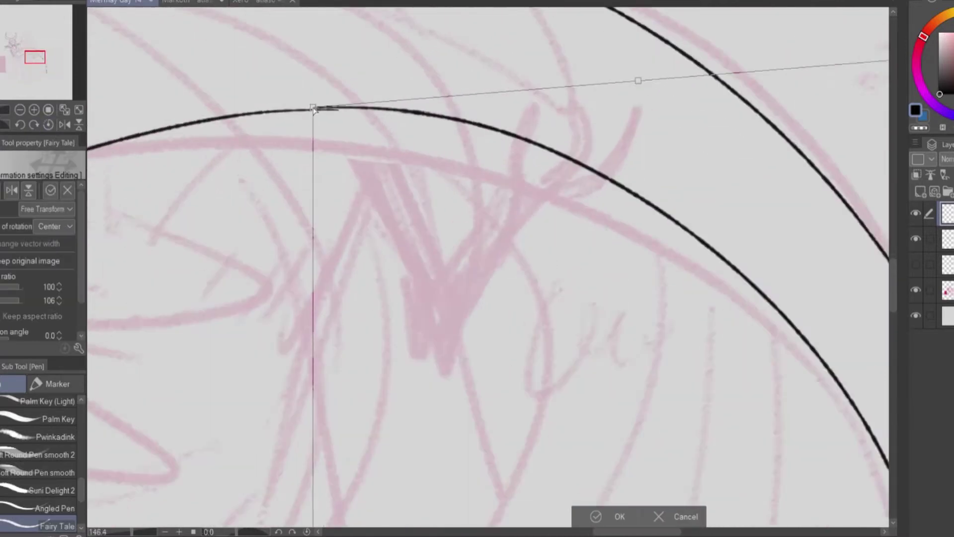
key(Return)
Erase the overshooting line ends so the tail's edges meet in a clean tip
key(e)
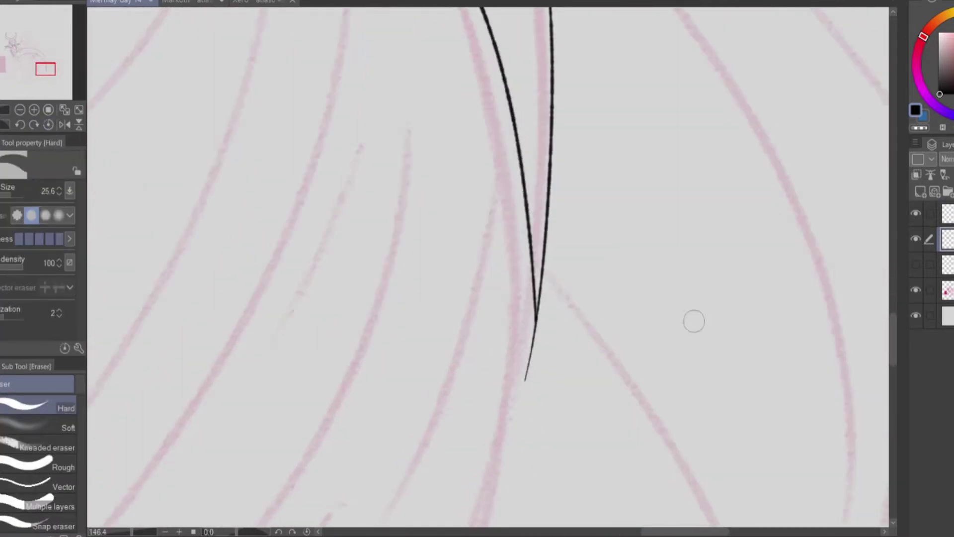
scroll(497, 268, down, 5)
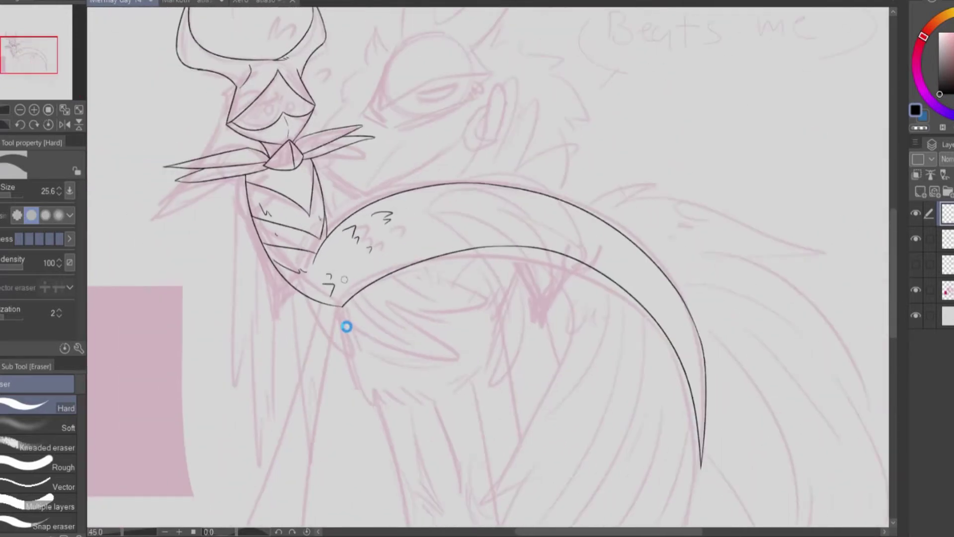
scroll(345, 327, up, 2)
Handwrite the note "NOOOO" above the pink block beside the drawing
click(34, 124)
key(p)
drag(16, 73, 13, 61)
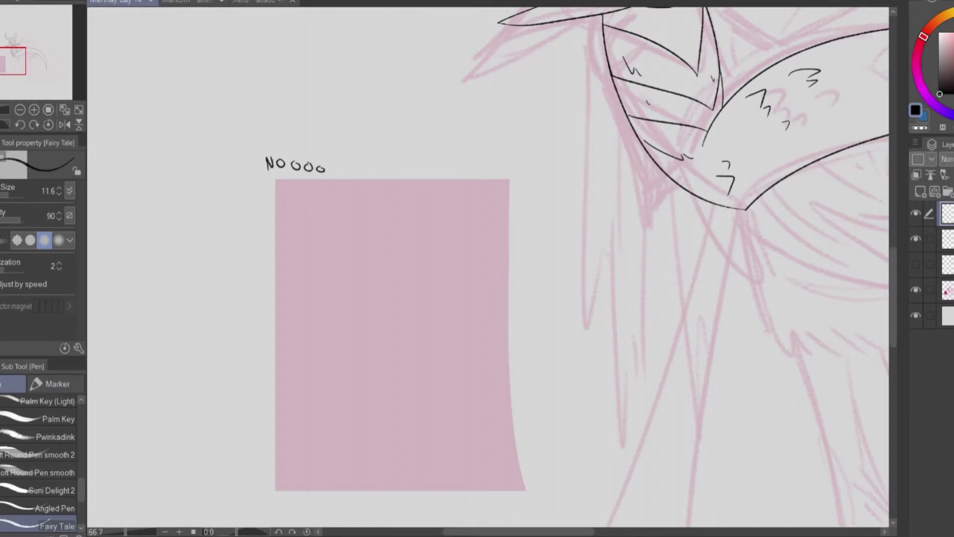
Paste the goldfish reference photo and move it onto the pink block under the note
key(ctrl+v)
drag(373, 375, 372, 522)
scroll(373, 374, down, 2)
click(947, 239)
scroll(169, 328, up, 5)
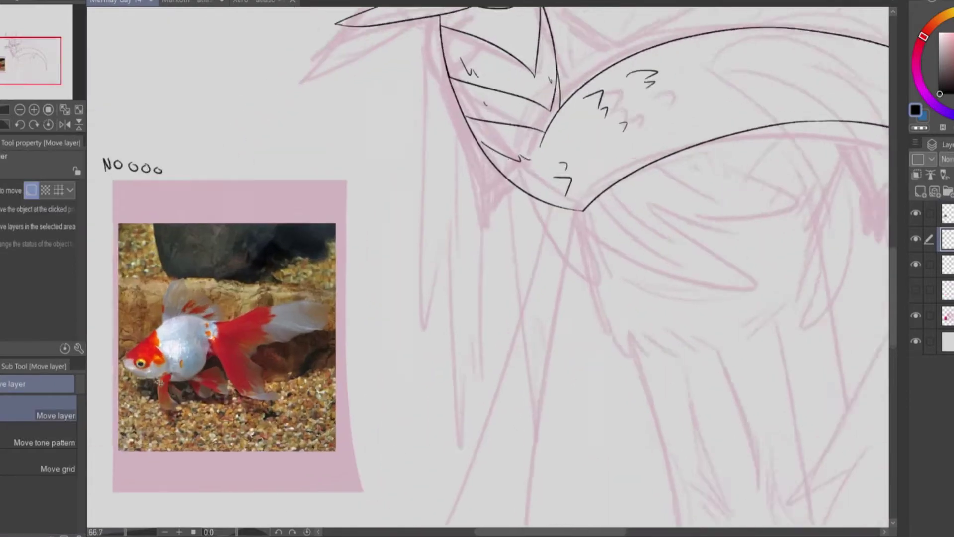
Ink the layered, rounded fin lobes fanning out beneath the base of the tail
scroll(448, 249, down, 3)
key(p)
mouse_move(296, 213)
mouse_down()
mouse_move(387, 263)
mouse_move(466, 136)
mouse_up()
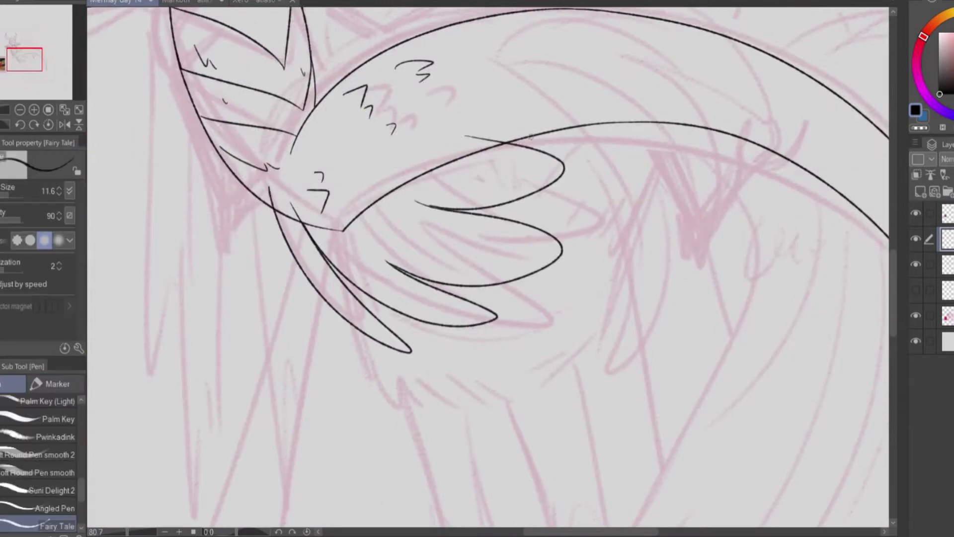
Ink curved lines running from the fin notches up to the waist, and erase fin line ends overlapping the body
scroll(412, 193, up, 3)
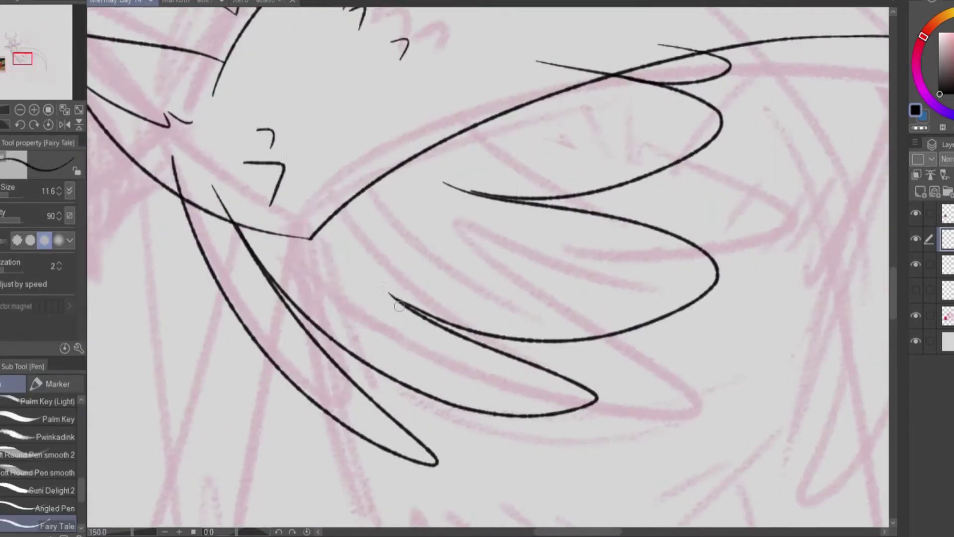
drag(284, 138, 398, 298)
drag(351, 108, 478, 194)
key(e)
mouse_move(393, 141)
mouse_down()
mouse_move(439, 182)
mouse_move(576, 69)
mouse_up()
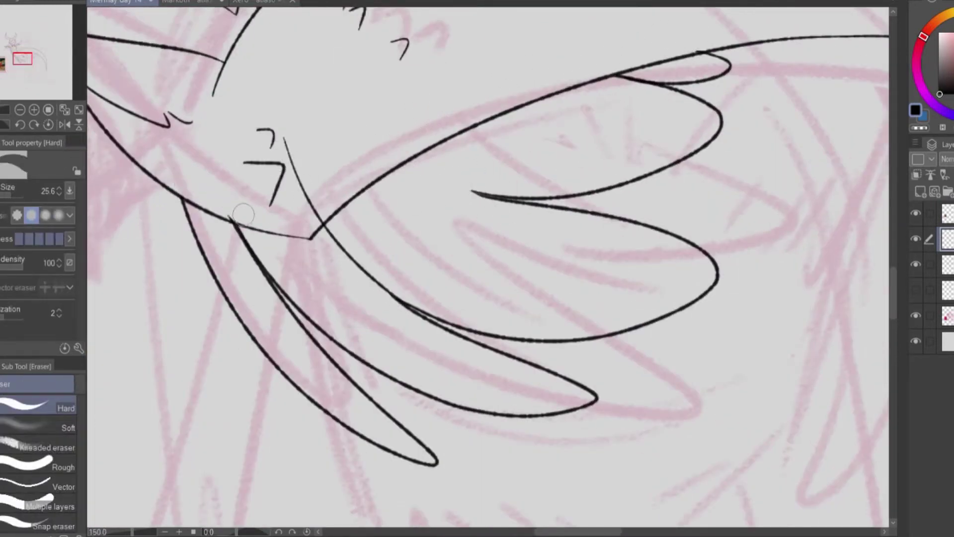
Select the two large rounded fin lobes under the tail base and ink thin curved ray lines inside them
key(w)
click(488, 220)
key(p)
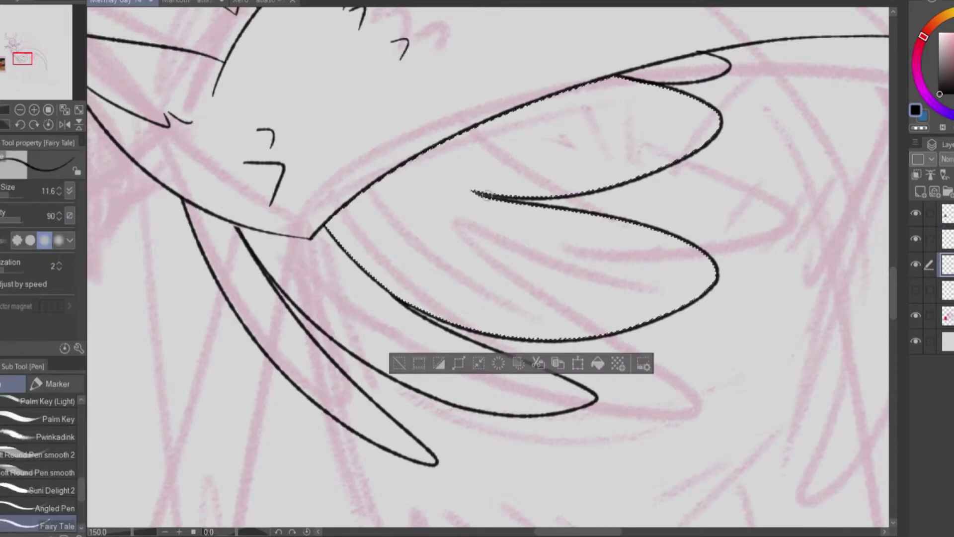
drag(492, 195, 417, 153)
drag(718, 128, 522, 107)
drag(639, 176, 468, 132)
drag(371, 189, 716, 271)
drag(343, 214, 661, 316)
Select the remaining narrow fin lobes under the tail base, ink thin ray lines along them, and clear the selection
key(w)
click(268, 299)
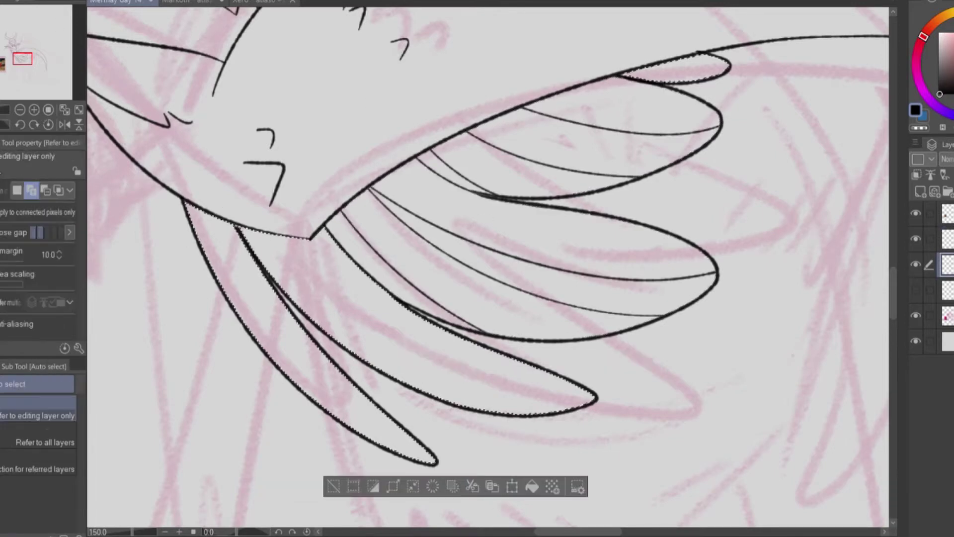
key(p)
drag(199, 209, 428, 460)
drag(527, 413, 292, 225)
key(ctrl+d)
Ink the long outer edge of the lower tail fin, curving down from the tip of the tail
scroll(293, 225, down, 6)
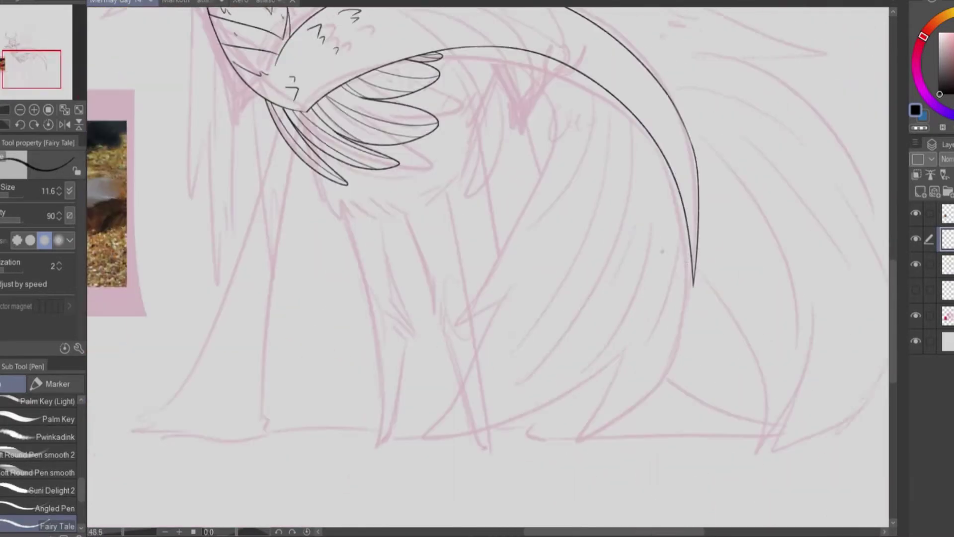
drag(507, 236, 546, 457)
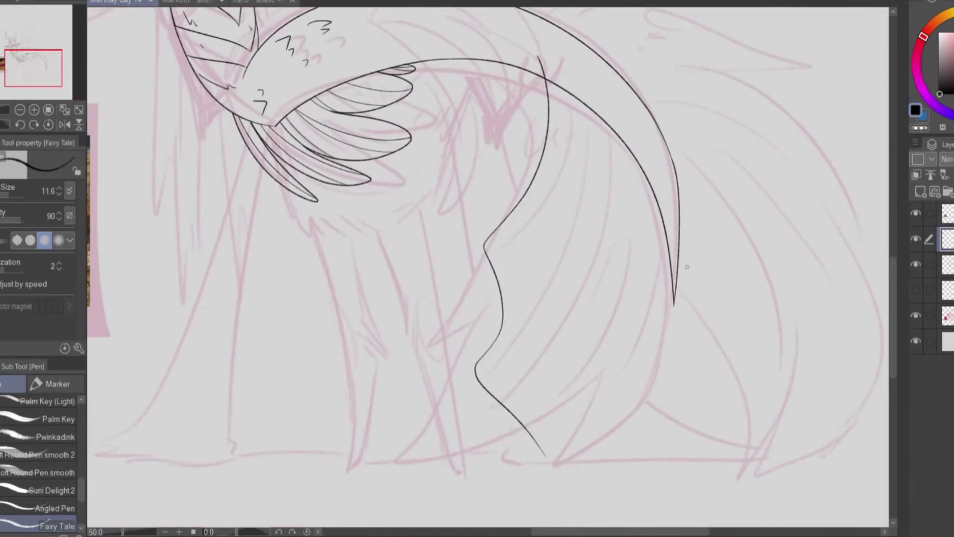
key(ctrl+z)
drag(674, 293, 535, 480)
Check the horned character's reference sheet in the other open document, and return to the illustration
click(267, 6)
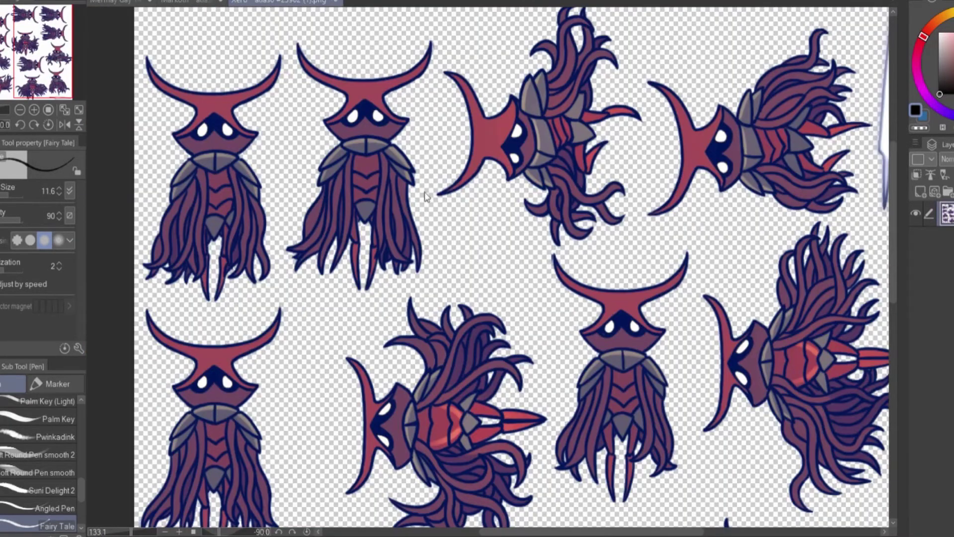
drag(437, 179, 469, 278)
click(115, 3)
mouse_move(497, 47)
mouse_down()
mouse_move(489, 240)
mouse_move(471, 262)
mouse_up()
drag(532, 214, 393, 398)
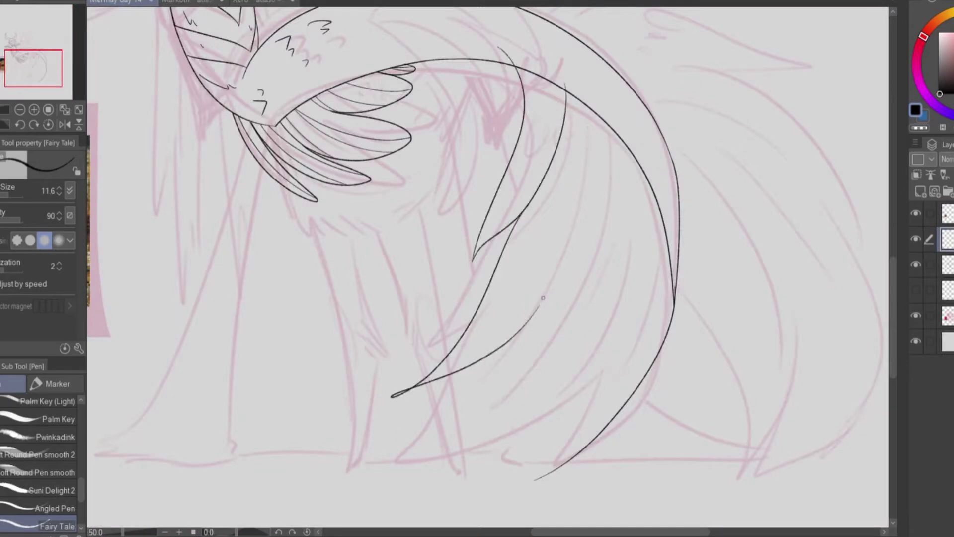
key(ctrl+z)
key(ctrl+z)
Ink the jagged inner edge of the lower tail fin as a series of long, curved points reaching the outer edge
mouse_move(498, 47)
mouse_down()
mouse_move(499, 62)
mouse_move(356, 365)
mouse_up()
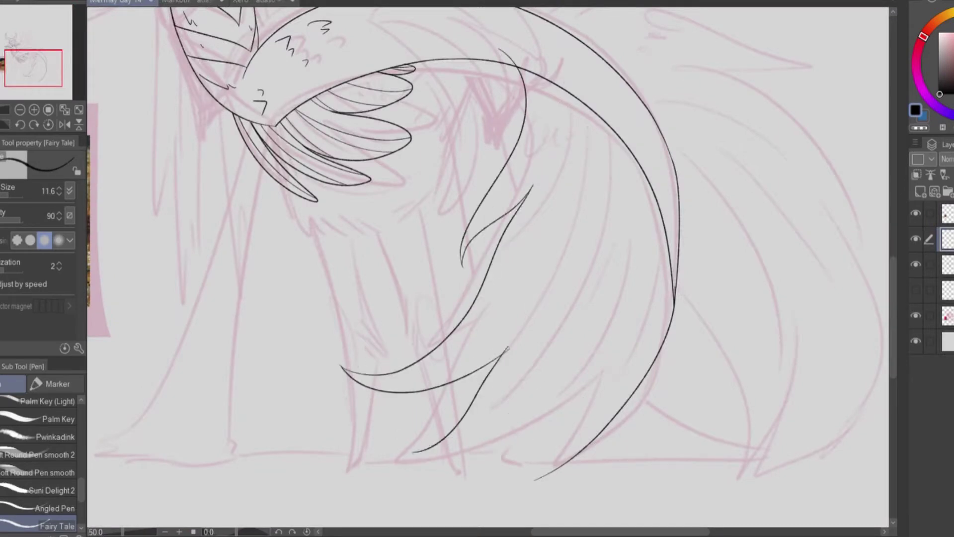
drag(412, 452, 547, 379)
drag(547, 380, 490, 491)
drag(491, 491, 605, 391)
scroll(566, 336, up, 5)
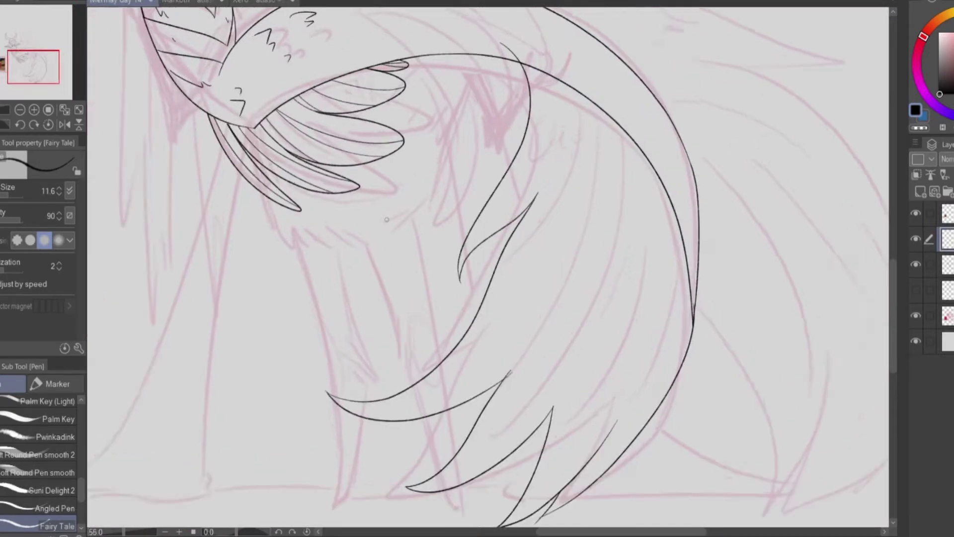
Erase the overlapping line ends where the lower tail fin joins the tail and along its notches and tips
key(e)
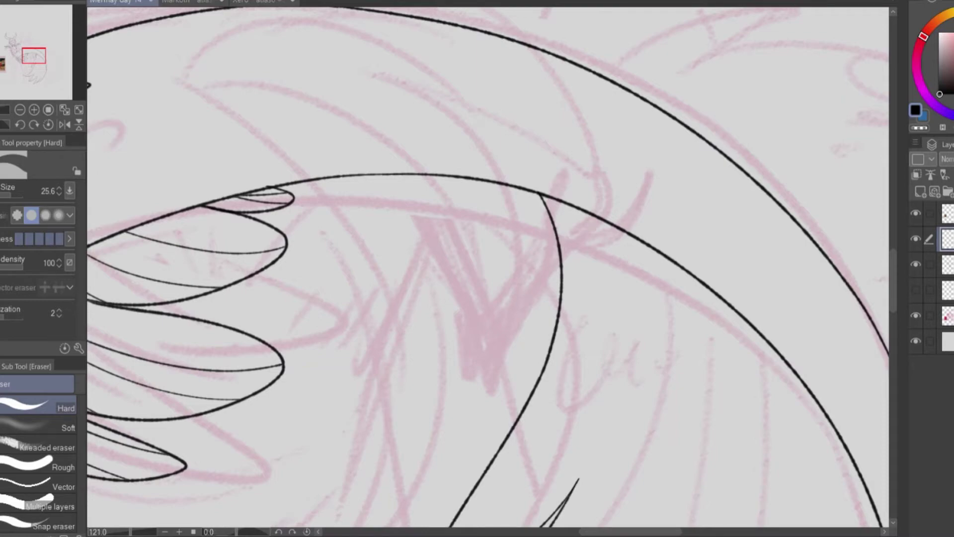
scroll(377, 430, down, 10)
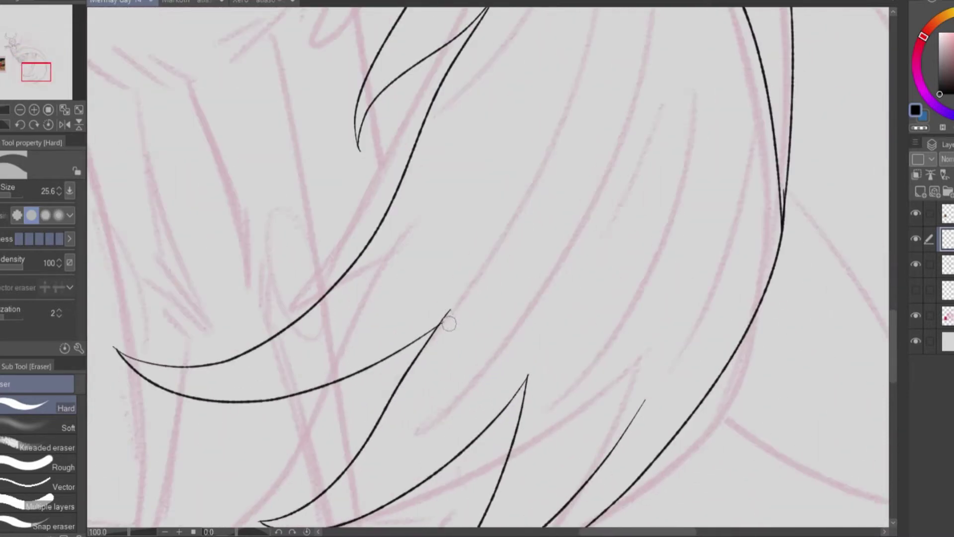
scroll(377, 430, up, 3)
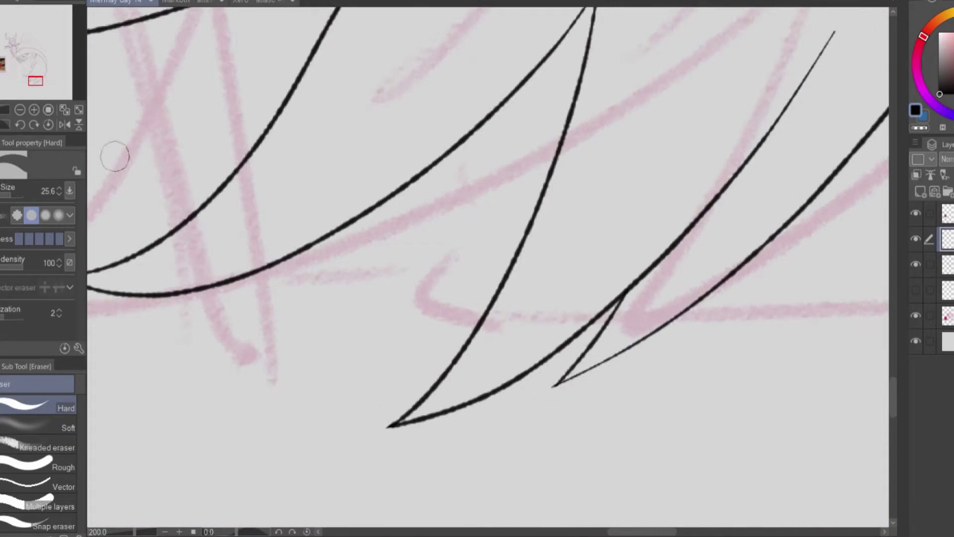
scroll(252, 219, down, 5)
scroll(615, 392, up, 4)
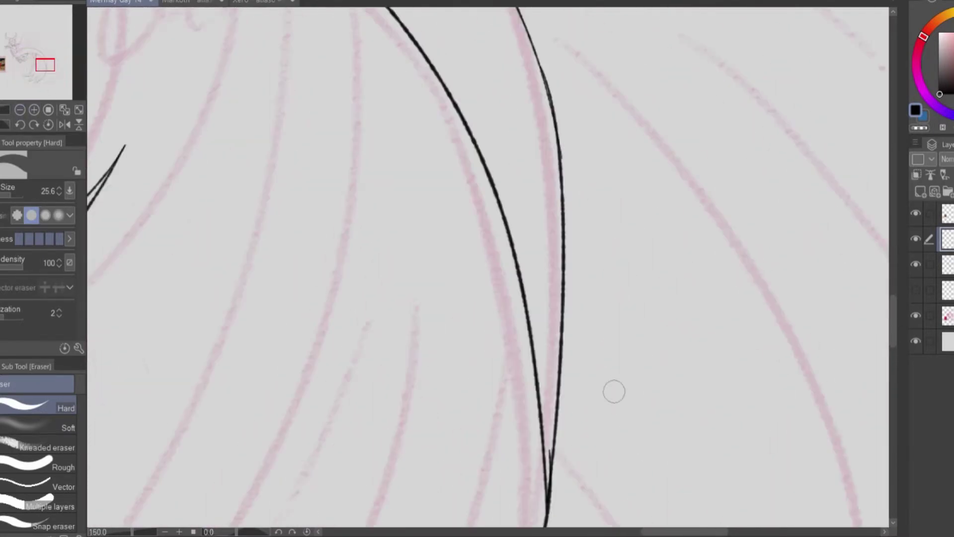
scroll(487, 268, down, 5)
Select the lower tail fin's interior and ink long, thin ray lines sweeping from the tail toward the fin tips
key(w)
click(490, 256)
key(p)
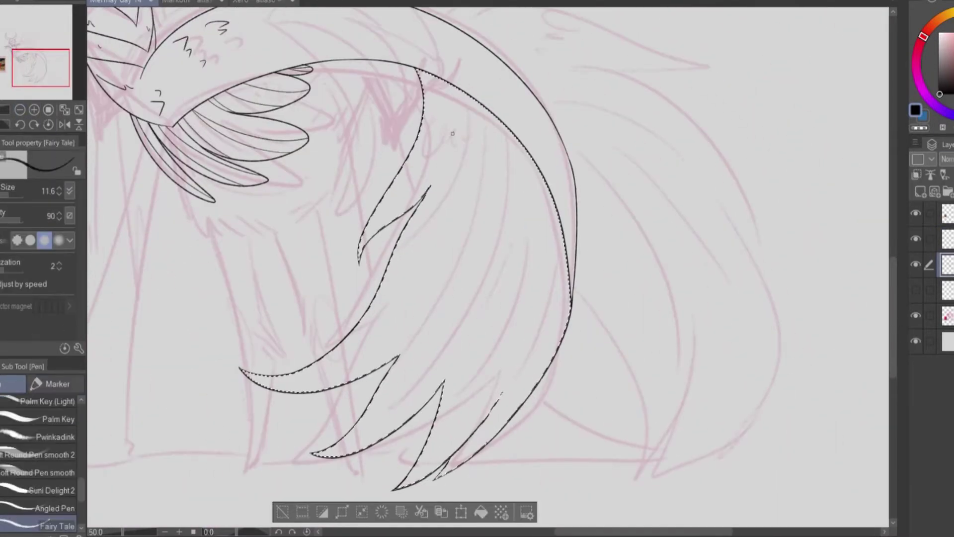
scroll(487, 268, up, 3)
drag(430, 23, 340, 186)
drag(465, 47, 348, 194)
drag(447, 30, 301, 357)
drag(483, 55, 423, 428)
drag(505, 74, 420, 467)
drag(549, 129, 492, 448)
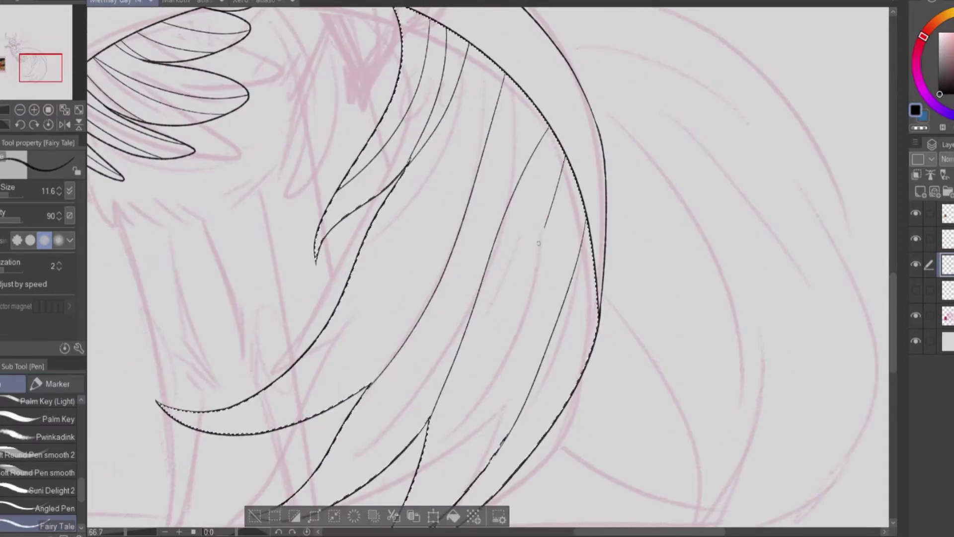
drag(567, 160, 526, 442)
drag(587, 224, 547, 413)
Ink additional ray lines in the gaps of the lower tail fin, and clear the selection
drag(506, 57, 359, 391)
drag(591, 21, 447, 234)
drag(447, 298, 490, 220)
drag(621, 41, 461, 472)
drag(642, 205, 534, 419)
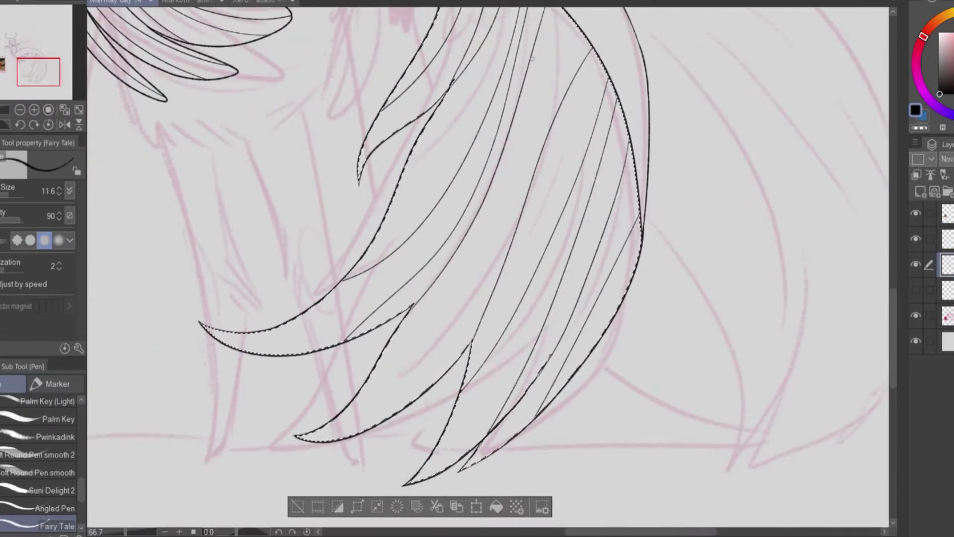
drag(568, 21, 360, 392)
key(ctrl+d)
Add short hatch marks as texture on the lower tail fin and the rounded fin lobes
scroll(142, 15, down, 4)
scroll(366, 247, up, 6)
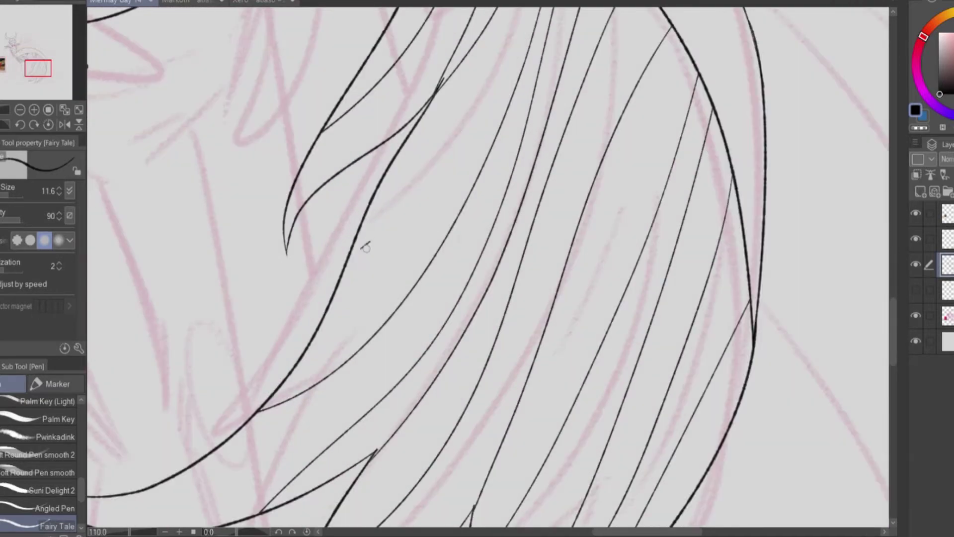
drag(19, 74, 20, 75)
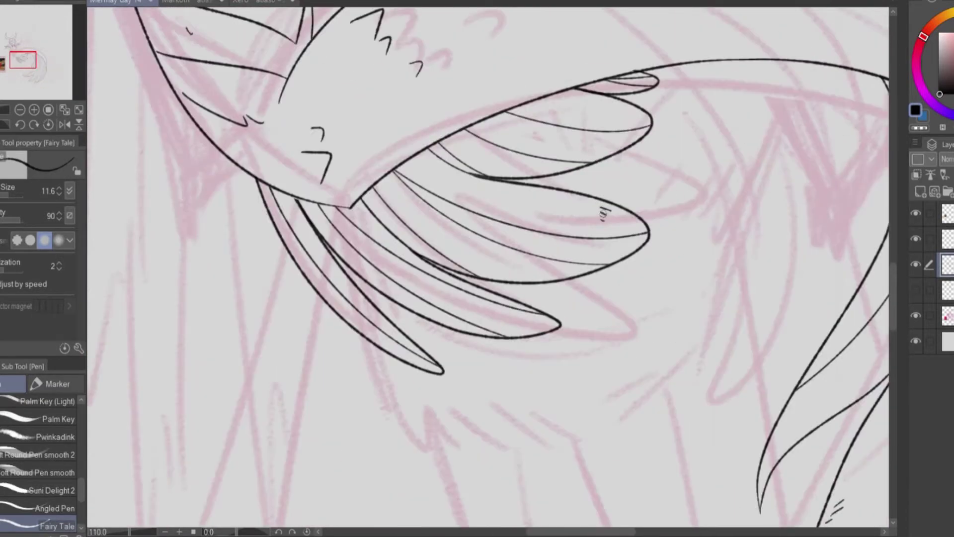
click(19, 110)
scroll(321, 283, down, 2)
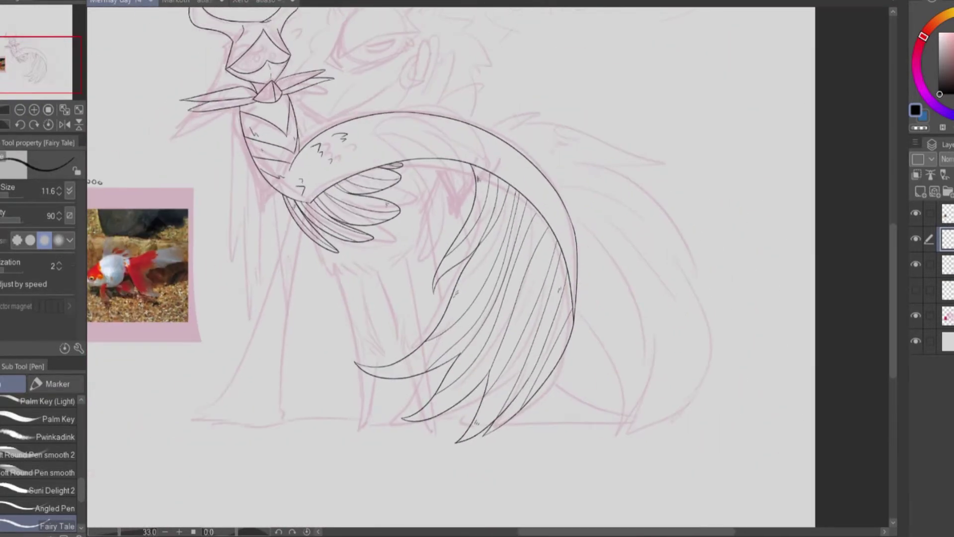
Select the area outside the tail and ink the upper lobes of the flowing fin along the tail's outer curve
key(w)
click(661, 188)
scroll(632, 251, up, 2)
key(p)
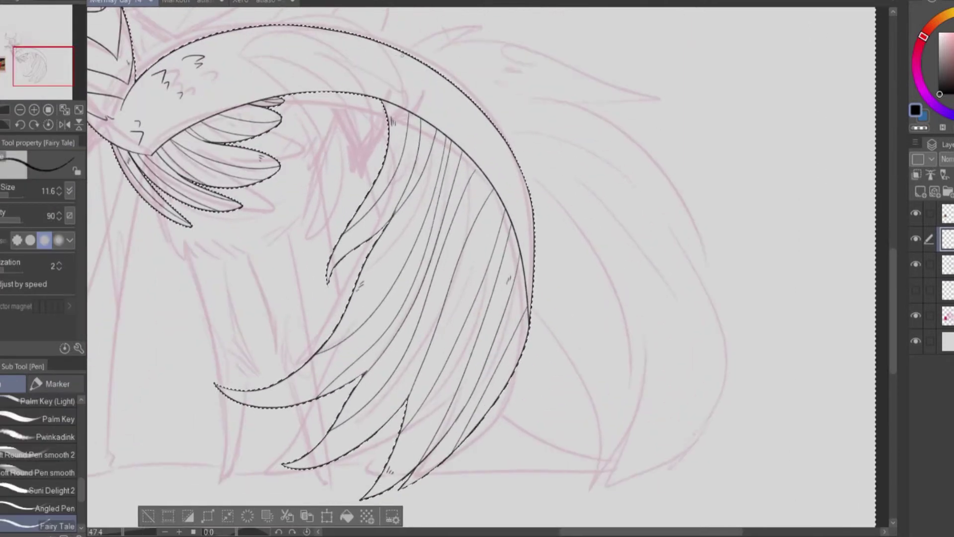
mouse_move(450, 78)
mouse_down()
mouse_move(634, 64)
mouse_move(731, 159)
mouse_up()
mouse_move(490, 115)
mouse_down()
mouse_move(730, 159)
mouse_move(763, 331)
mouse_up()
drag(512, 145, 761, 319)
drag(735, 238, 703, 455)
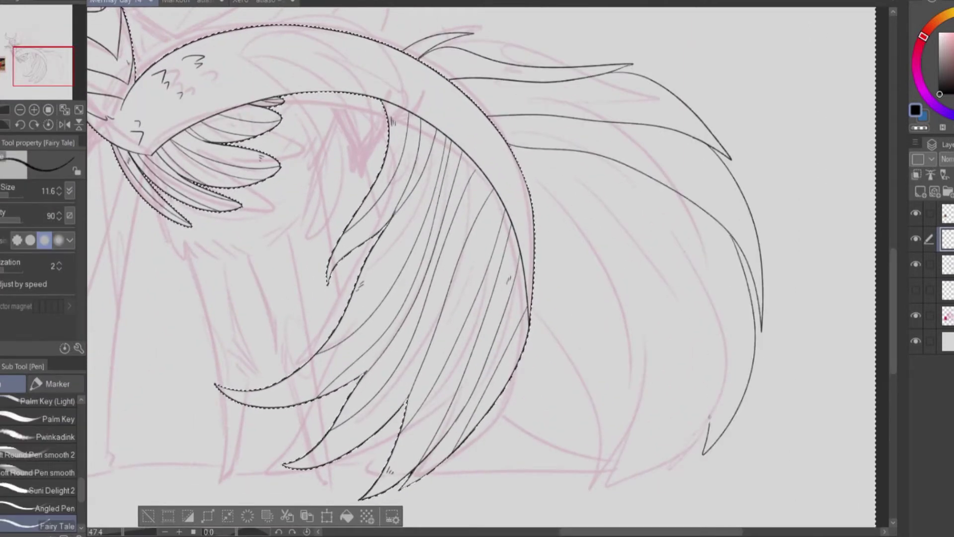
Ink the lower pointed lobes of the outer tail fin down from the tail's side, and clear the selection
drag(539, 221, 711, 422)
mouse_move(535, 271)
mouse_down()
mouse_move(673, 417)
mouse_move(673, 479)
mouse_up()
key(ctrl+z)
drag(708, 383, 672, 474)
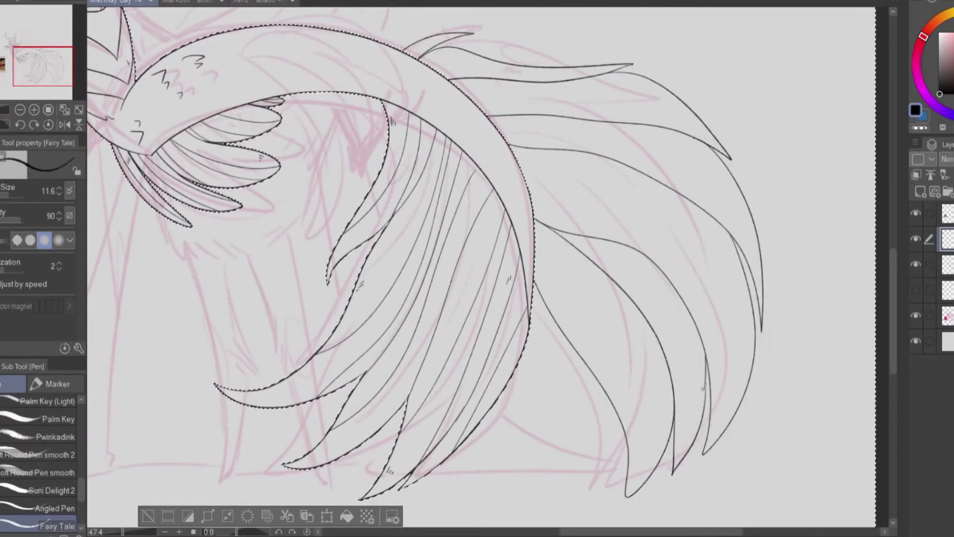
key(ctrl+d)
Select the outer tail fin's lobes, ink thin curved ray lines inside them, and clear the selection
key(w)
click(597, 97)
shift+click(685, 249)
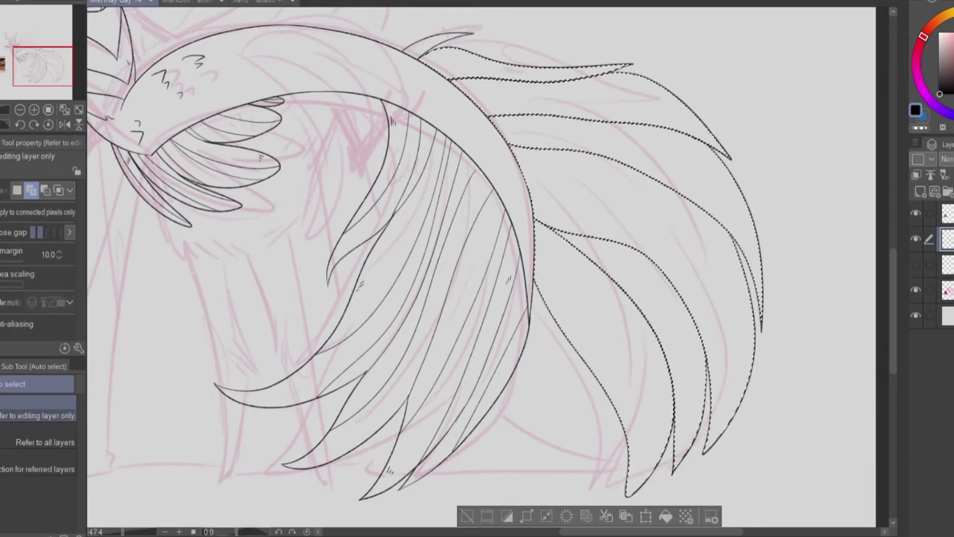
key(p)
drag(647, 79, 469, 94)
drag(527, 171, 755, 343)
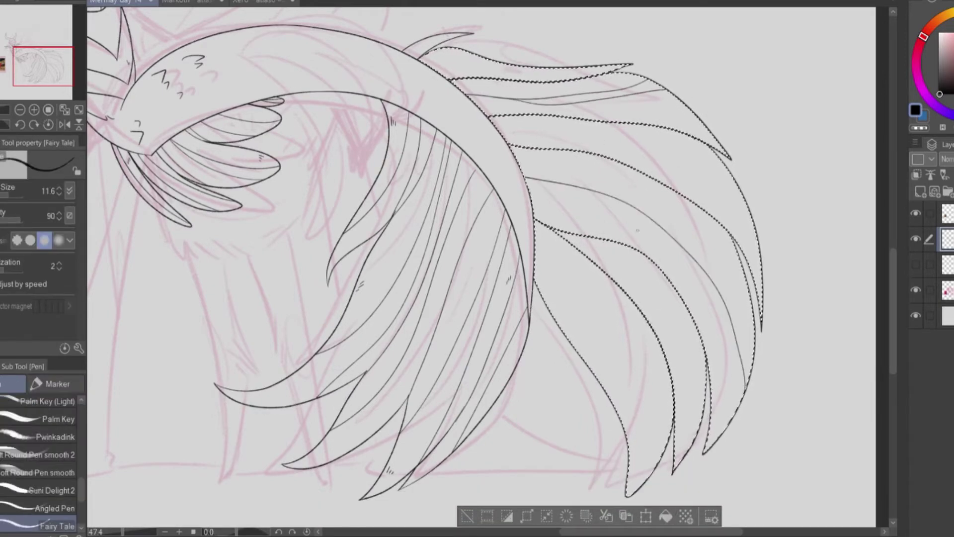
drag(534, 208, 736, 410)
drag(540, 234, 631, 407)
drag(542, 259, 597, 373)
drag(497, 124, 597, 138)
key(ctrl+d)
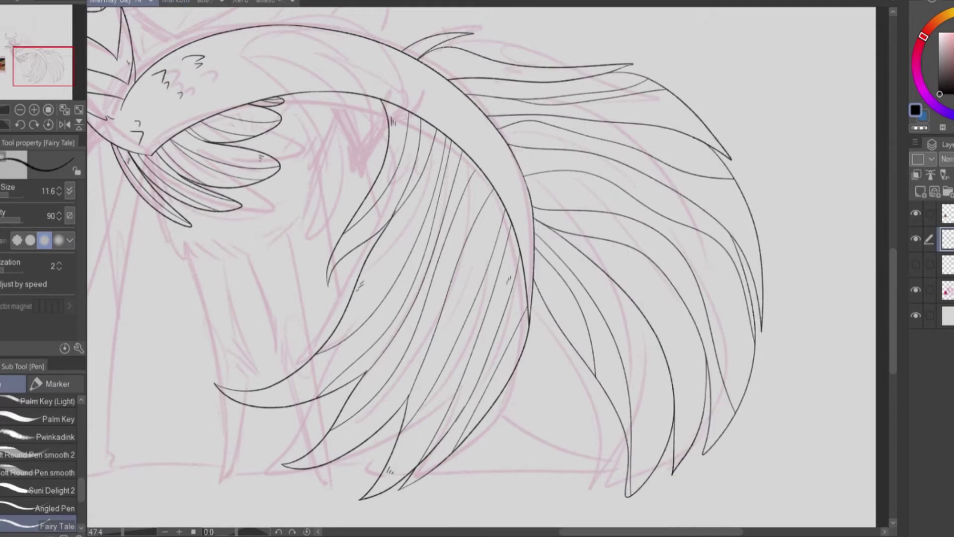
Ink small scale marks along the tail with the sketch layer hidden, and show the sketch again
scroll(597, 137, down, 3)
click(916, 290)
scroll(583, 224, up, 5)
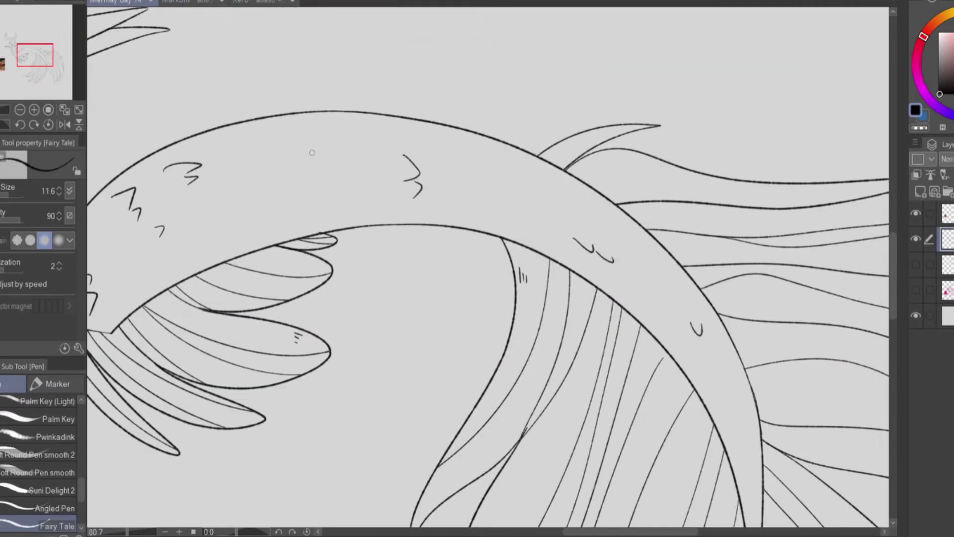
scroll(483, 220, down, 3)
click(916, 289)
scroll(487, 269, down, 2)
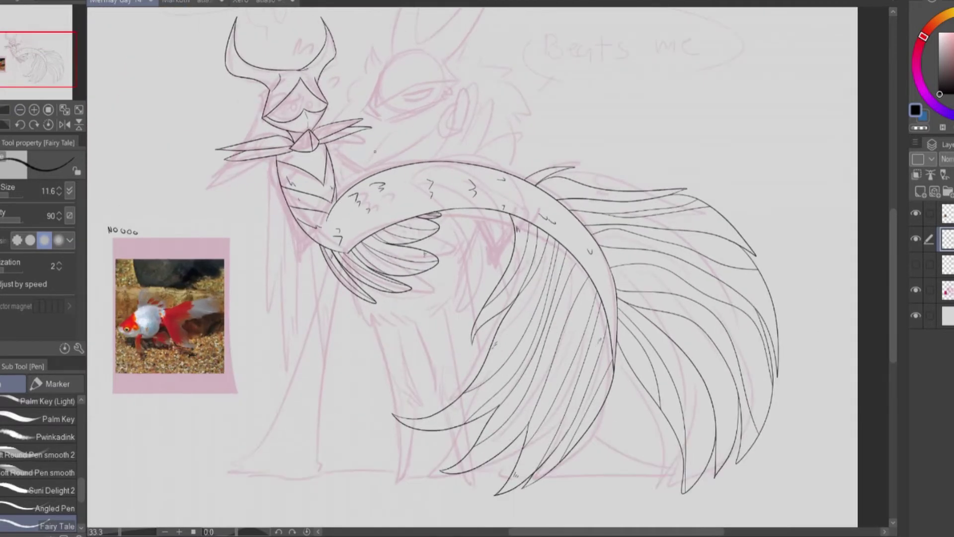
Show the larger character's line art layer and make it the active layer
click(916, 264)
click(947, 265)
scroll(542, 89, up, 3)
Hide the smaller character's line art and ink fur under the larger character's jaw and behind its head
key(e)
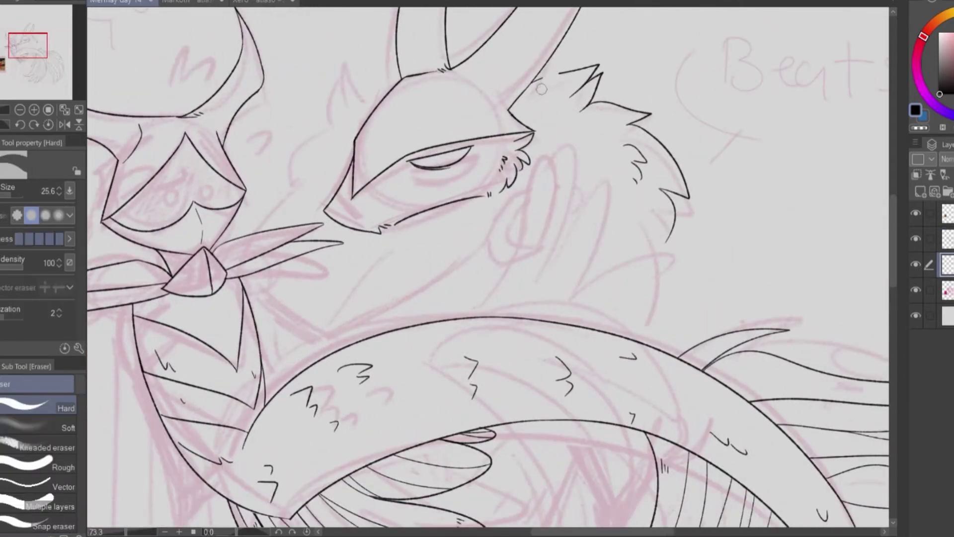
key(ctrl+z)
key(p)
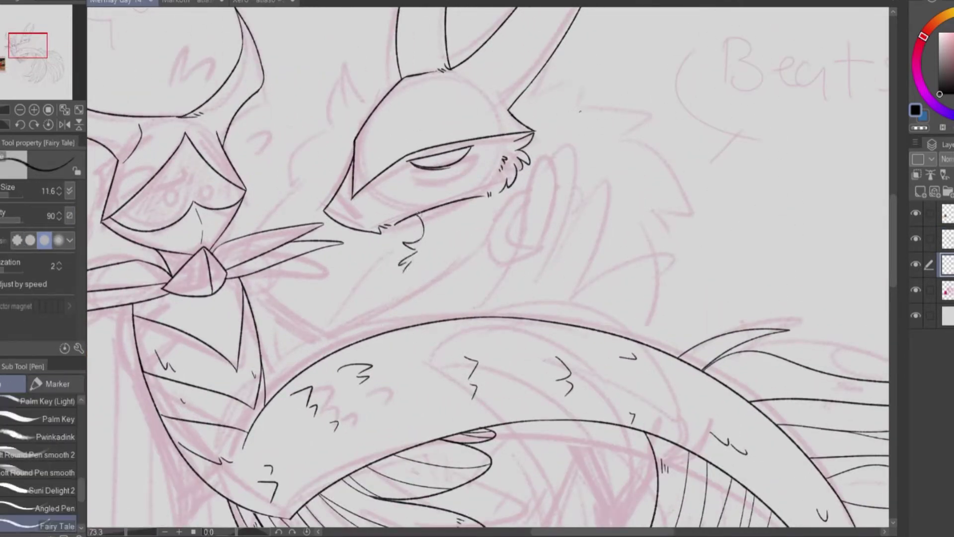
click(916, 239)
drag(510, 107, 637, 141)
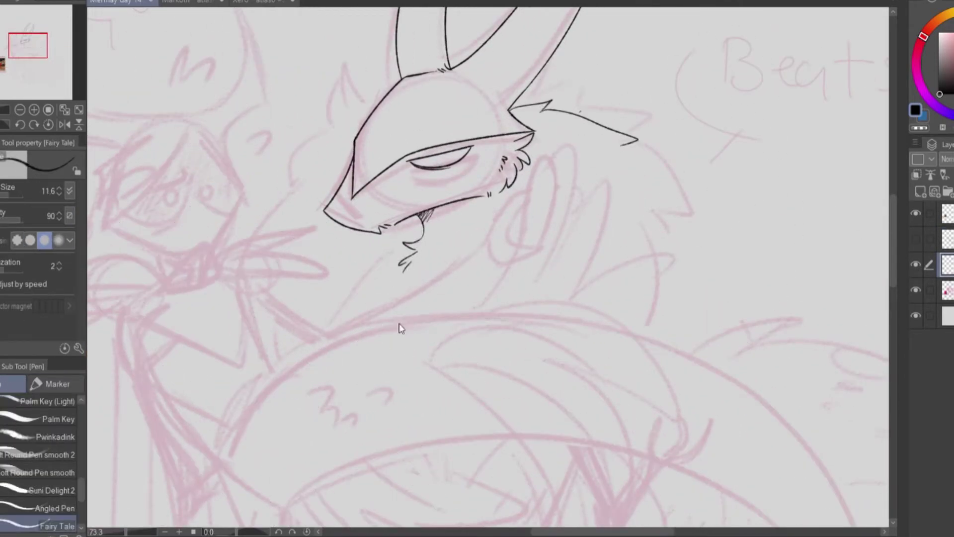
scroll(437, 443, up, 1)
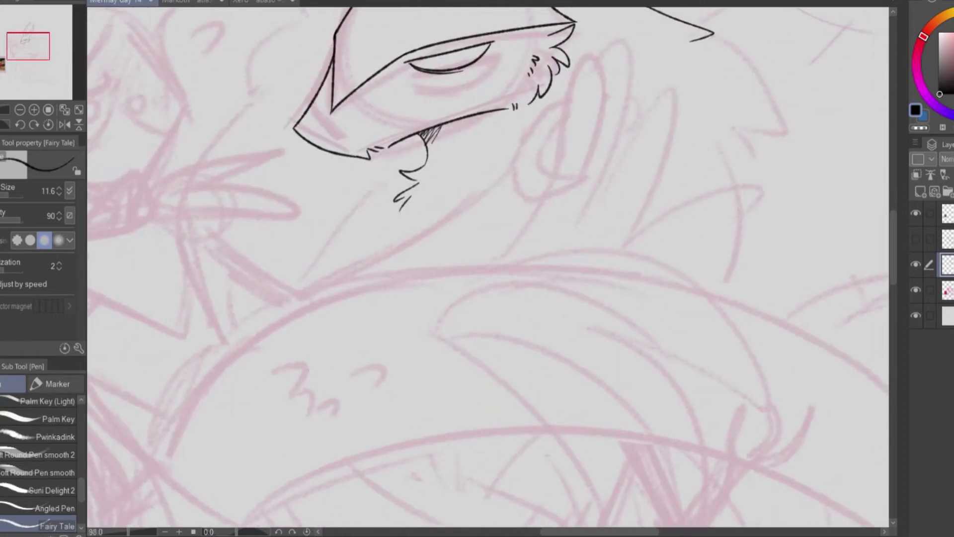
drag(383, 238, 378, 238)
key(ctrl+z)
mouse_move(382, 238)
mouse_down()
mouse_move(324, 266)
mouse_move(385, 238)
mouse_up()
drag(577, 206, 496, 261)
key(ctrl+z)
key(ctrl+z)
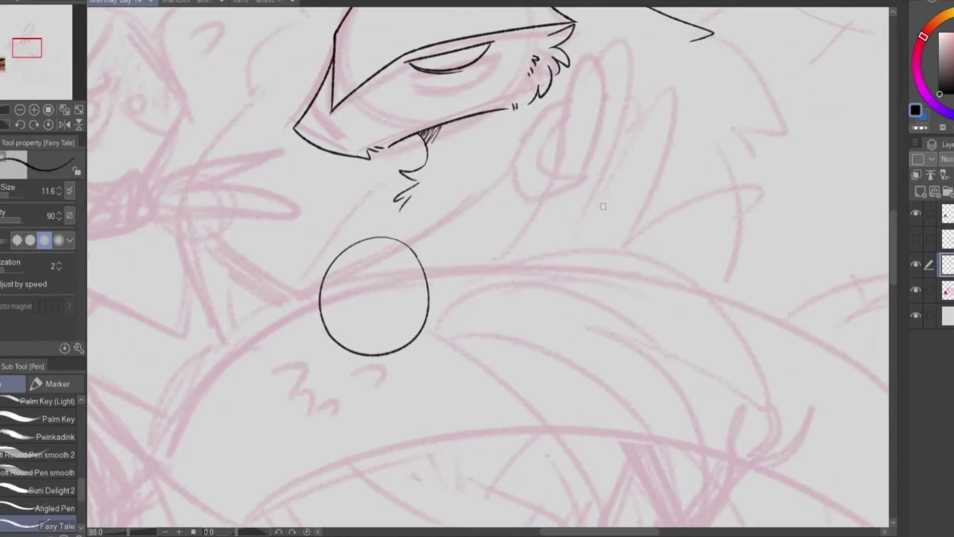
key(ctrl+z)
Ink separate round outlines below and behind the larger character's head, across the neck and collar area
drag(381, 229, 383, 231)
mouse_move(572, 192)
mouse_down()
mouse_move(593, 256)
mouse_move(586, 188)
mouse_up()
key(ctrl+z)
drag(691, 109, 705, 127)
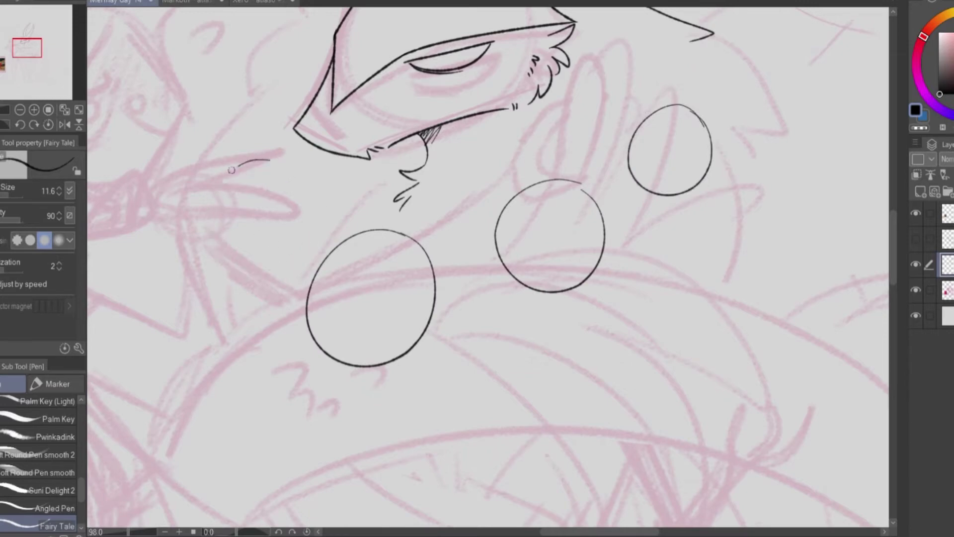
Close the gaps in the round bead outlines around the larger character's collar and erase their overlapping line ends
scroll(651, 160, up, 4)
drag(488, 213, 539, 381)
key(ctrl+z)
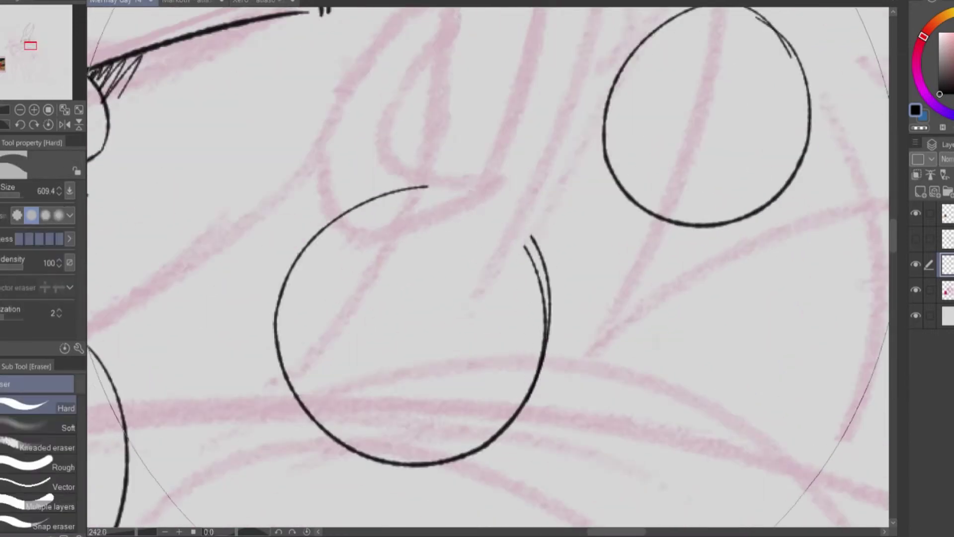
mouse_move(427, 185)
mouse_down()
mouse_move(490, 224)
mouse_move(540, 383)
mouse_up()
key(ctrl+z)
key(e)
drag(547, 306, 316, 465)
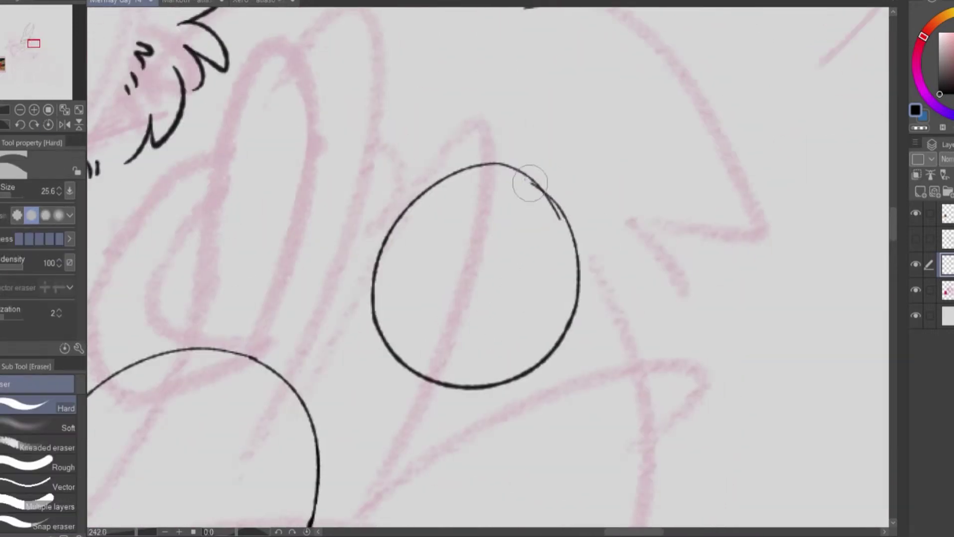
scroll(562, 247, down, 3)
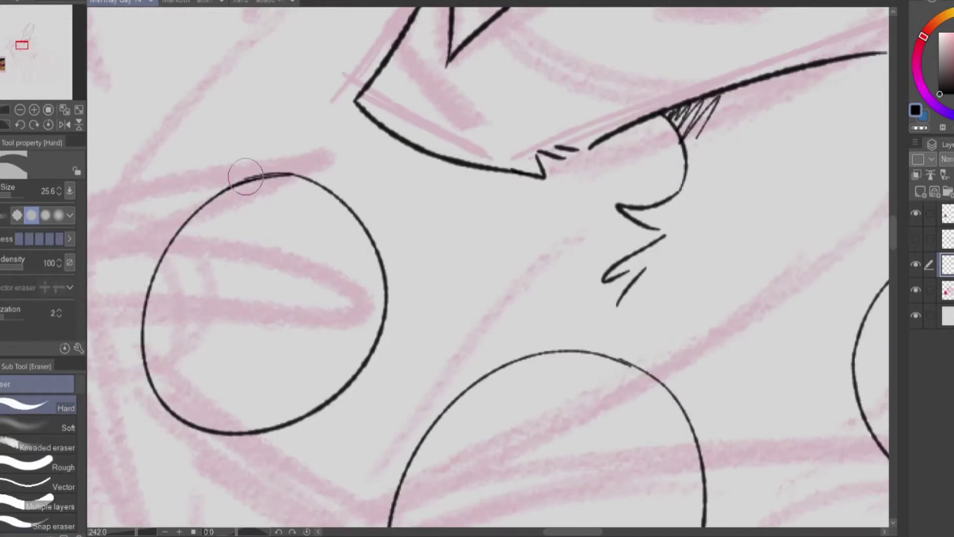
Ink curved cords linking the round beads across the larger character's collar
drag(23, 52, 36, 47)
key(p)
drag(674, 182, 587, 260)
drag(334, 400, 468, 342)
drag(35, 47, 31, 47)
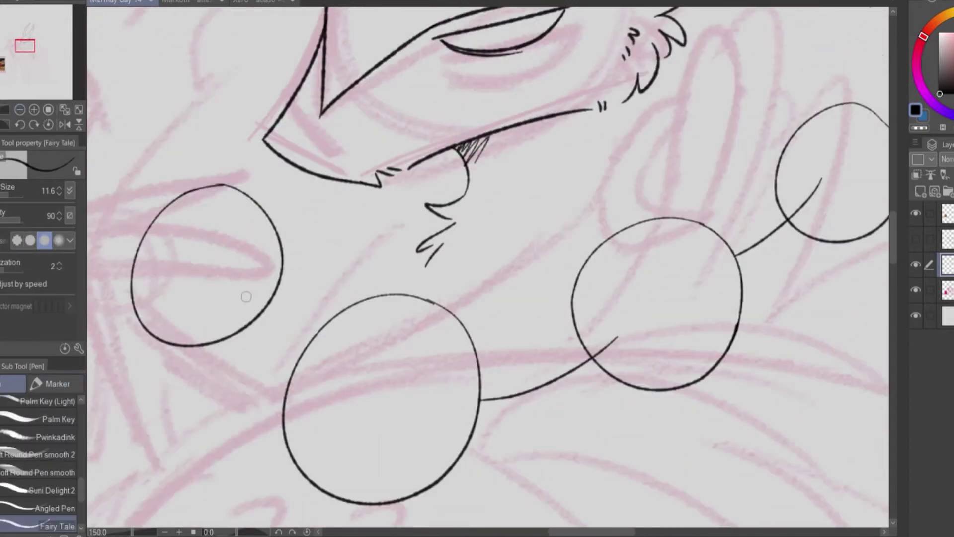
drag(214, 268, 286, 377)
Add short hatch marks inside the beads' lower edges and ink the short cord up to the smallest bead
drag(25, 45, 32, 42)
scroll(27, 44, up, 1)
mouse_move(661, 117)
mouse_down()
mouse_move(619, 199)
mouse_move(661, 118)
mouse_up()
drag(696, 180, 691, 199)
drag(657, 185, 636, 230)
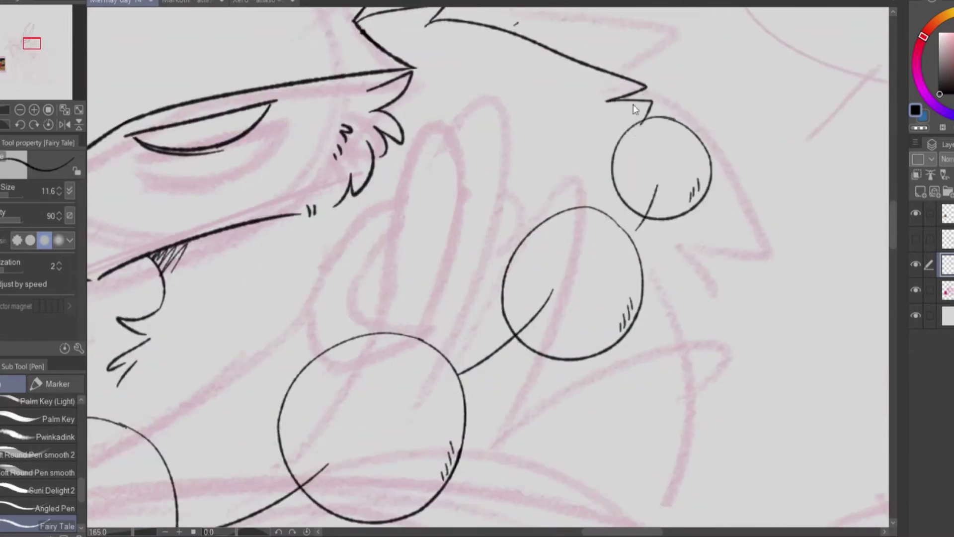
Ink the mane's jagged fur outline from the smallest bead down to the pointed tip on the chest
drag(689, 204, 745, 321)
key(ctrl+z)
mouse_move(686, 230)
mouse_down()
mouse_move(736, 447)
mouse_move(669, 468)
mouse_up()
key(ctrl+z)
scroll(32, 44, down, 1)
drag(32, 44, 25, 49)
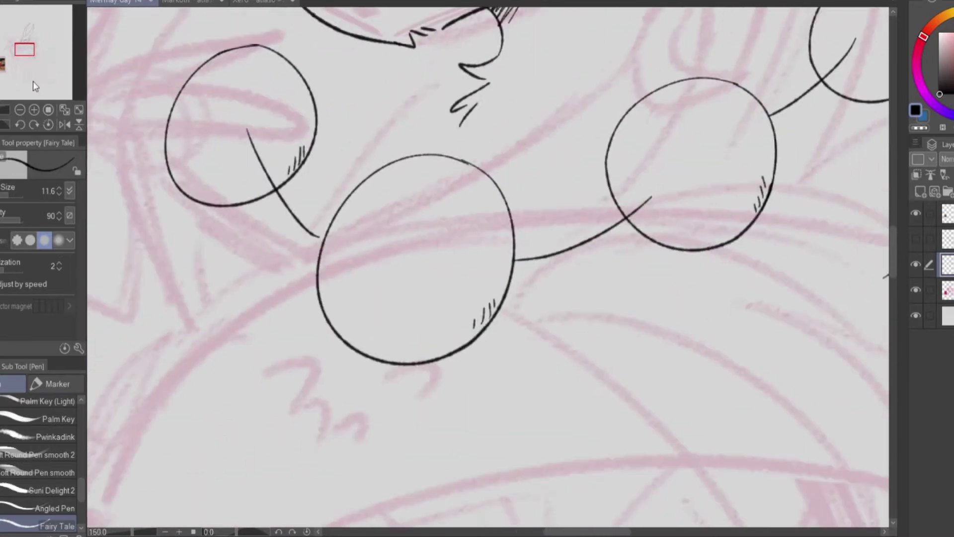
scroll(34, 86, down, 3)
drag(446, 319, 446, 382)
mouse_move(713, 163)
mouse_down()
mouse_move(637, 292)
mouse_move(515, 370)
mouse_up()
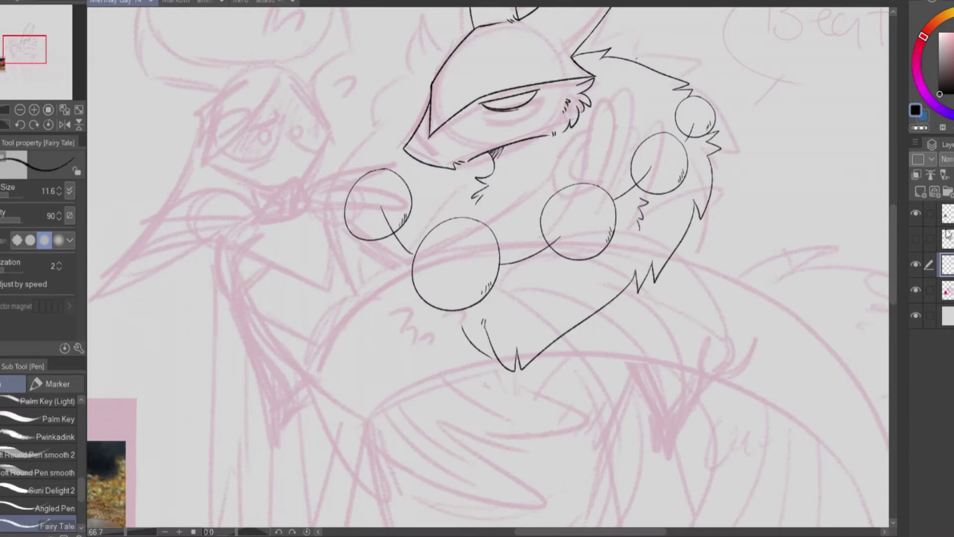
Continue the mane's jagged fur outline from the chest tip around the other side and up to the face
scroll(472, 346, up, 3)
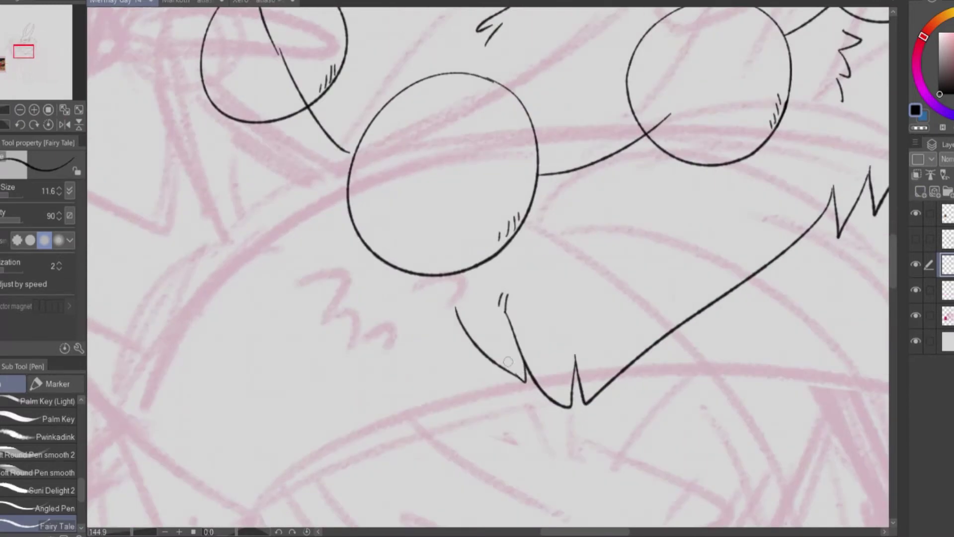
drag(240, 291, 362, 369)
drag(351, 343, 470, 397)
mouse_move(286, 144)
mouse_down()
mouse_move(259, 224)
mouse_move(328, 497)
mouse_up()
drag(397, 82, 418, 118)
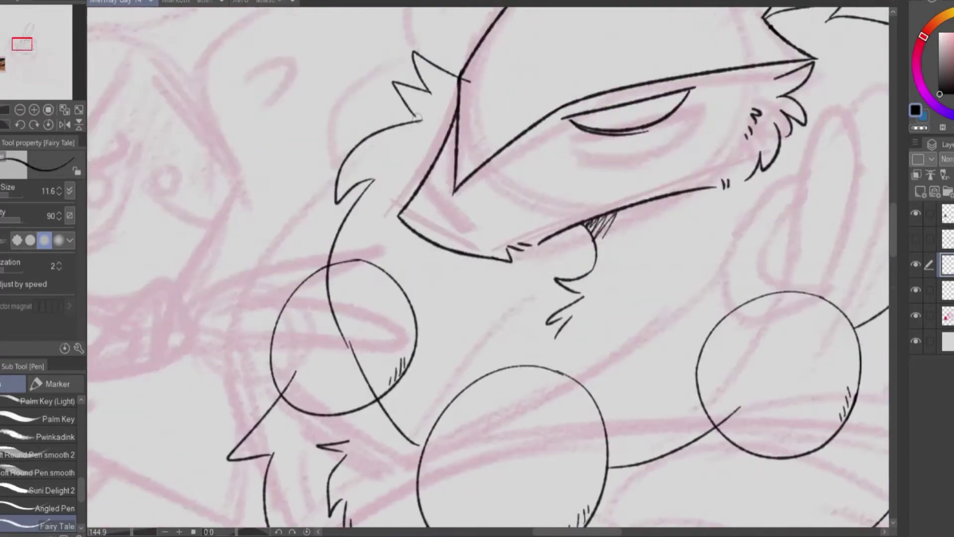
drag(436, 302, 430, 353)
Erase the mane lines crossing the bead nearest the jaw and ink small fur tufts inside the mane
key(e)
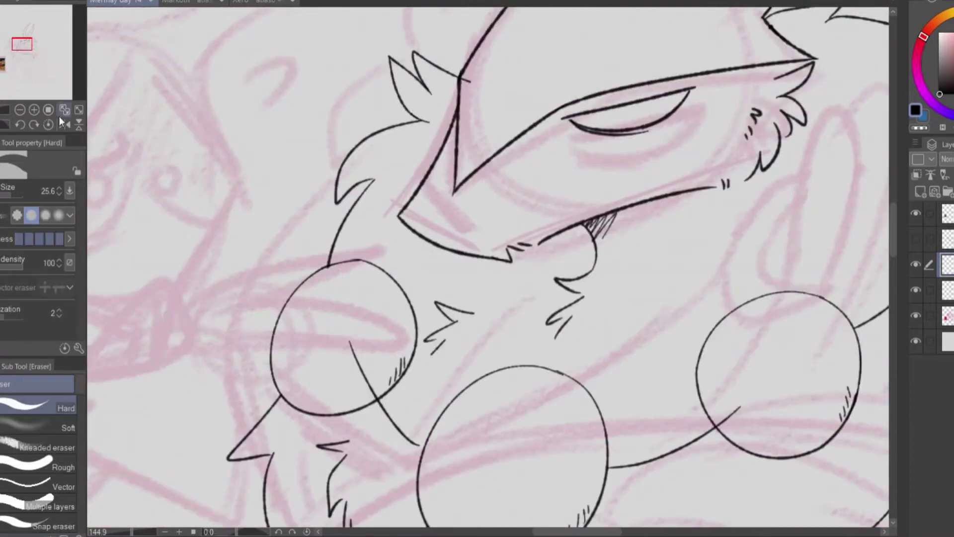
click(20, 109)
click(20, 109)
click(34, 109)
key(p)
drag(556, 98, 591, 129)
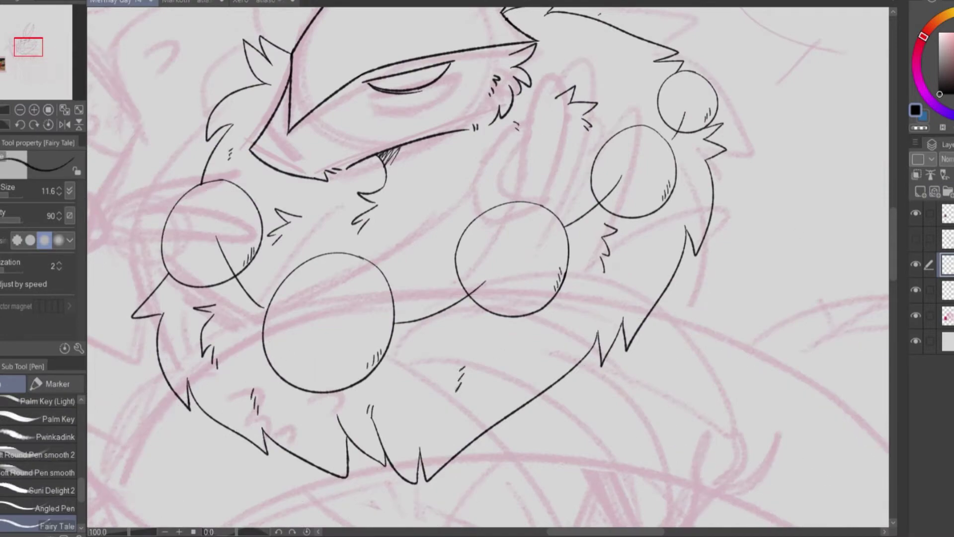
Ink the larger character's tapered torso below the mane, with bands of fur marks and a jagged lower edge
scroll(487, 269, down, 10)
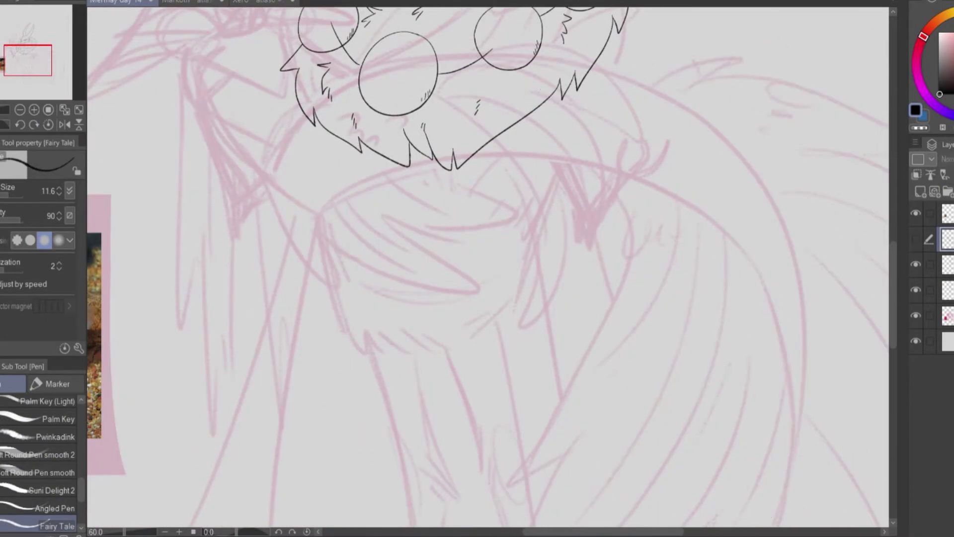
scroll(512, 214, down, 3)
scroll(273, 98, up, 5)
mouse_move(322, 54)
mouse_down()
mouse_move(328, 209)
mouse_move(421, 419)
mouse_up()
key(ctrl+z)
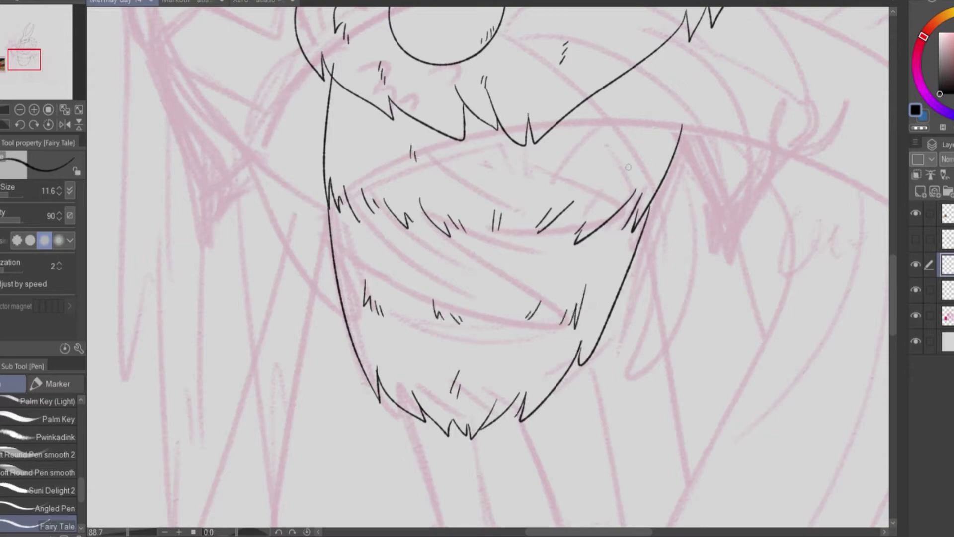
Transform the torso line art to refit it beneath the mane
scroll(628, 167, down, 5)
scroll(624, 187, up, 3)
key(ctrl+t)
key(Return)
scroll(443, 191, up, 3)
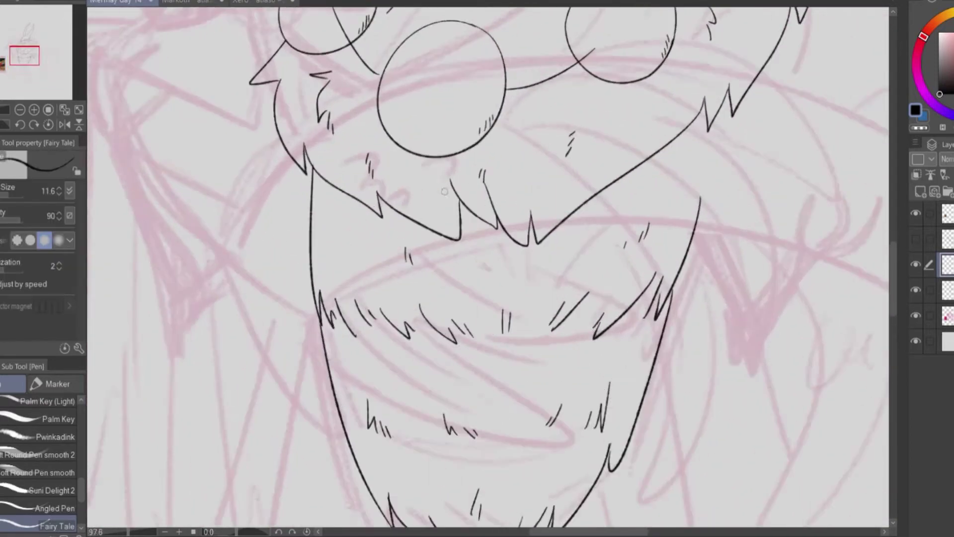
Ink the first leg with a furry joint and a pointed foot, and erase the stray line below the foot
scroll(311, 154, down, 4)
scroll(368, 352, up, 3)
drag(371, 20, 420, 502)
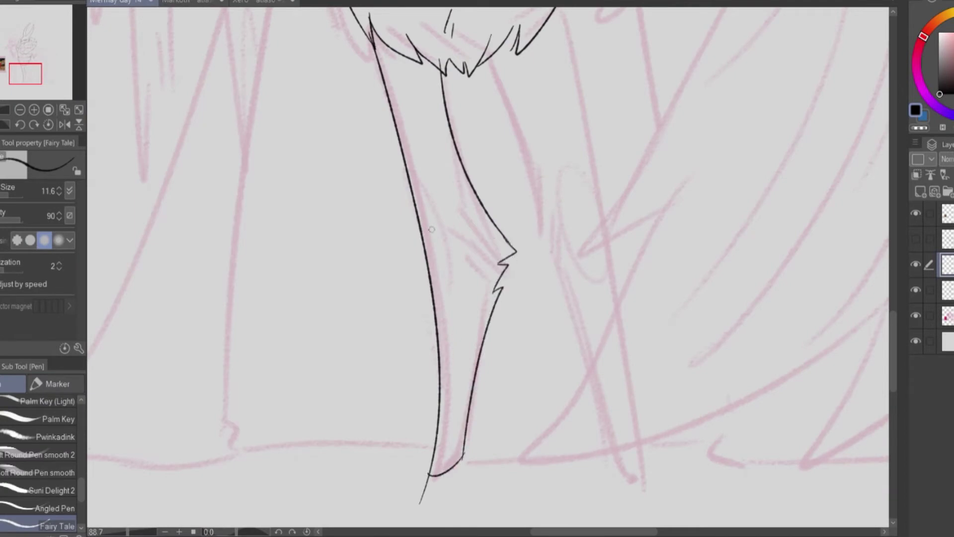
drag(477, 319, 471, 348)
key(e)
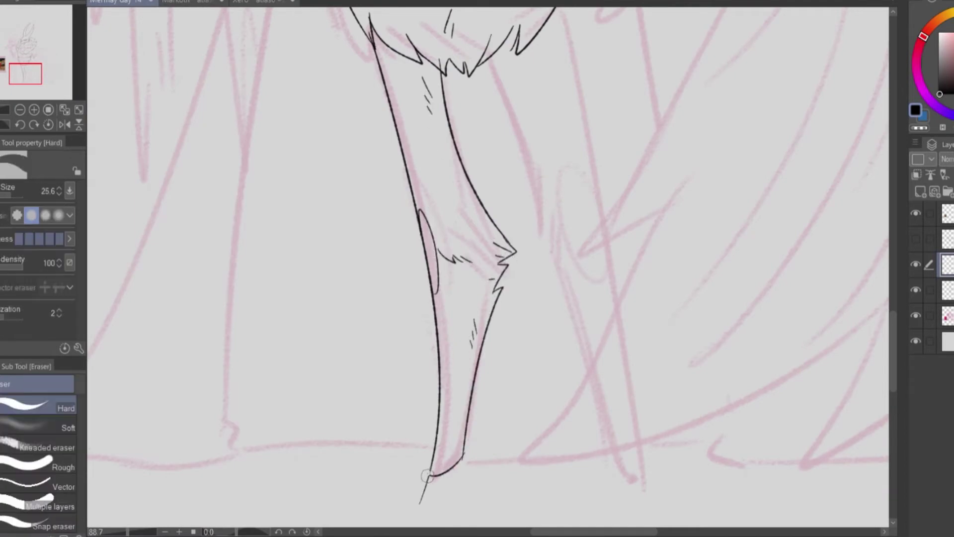
drag(36, 69, 36, 64)
Transform the first leg to reposition it under the torso and clean up where it meets the fur
scroll(442, 227, down, 3)
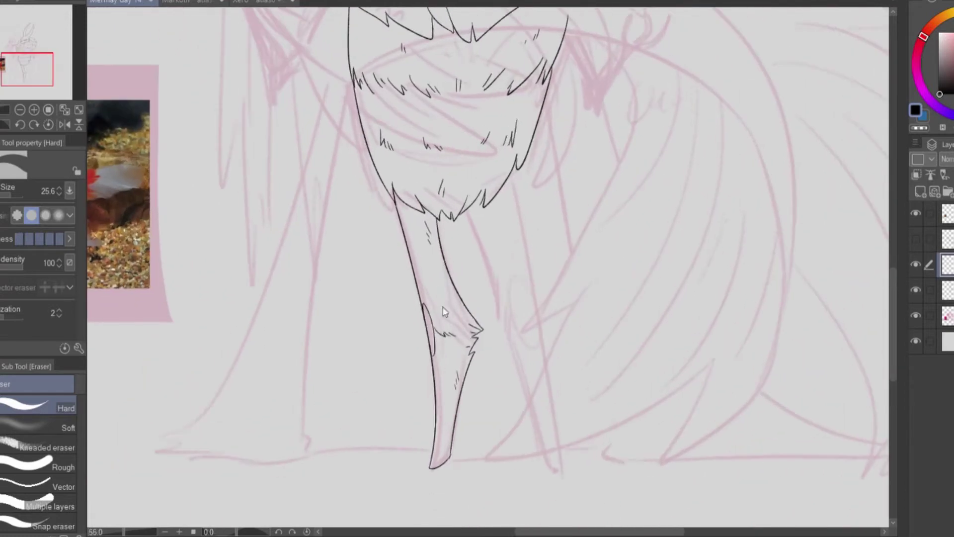
key(ctrl+t)
key(Return)
scroll(261, 51, up, 4)
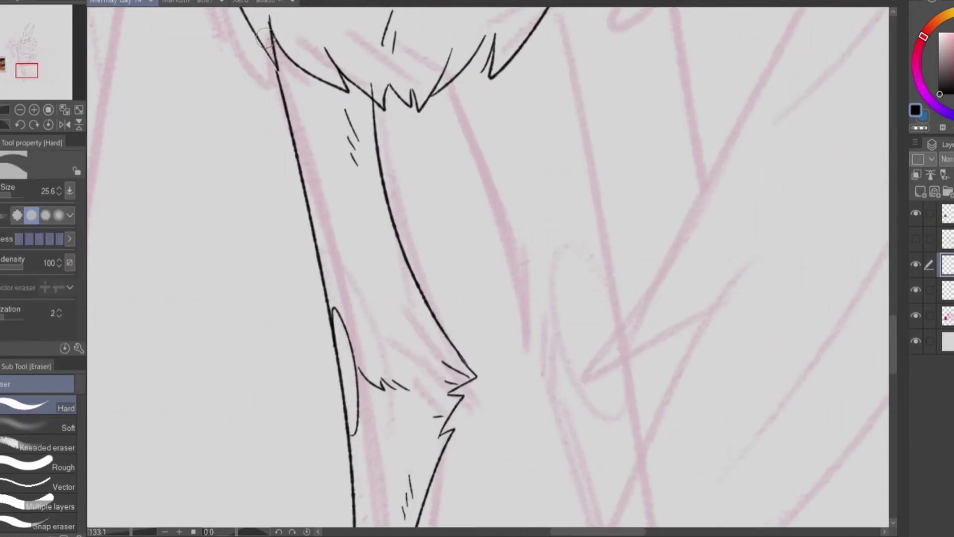
scroll(353, 204, down, 4)
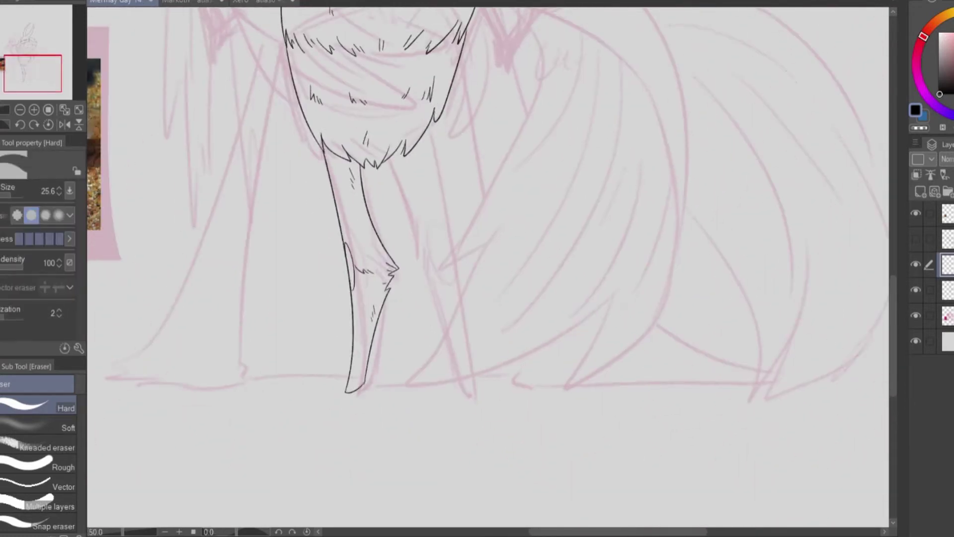
Ink the larger character's second leg beside the first, flipping the canvas vertically while drawing
key(p)
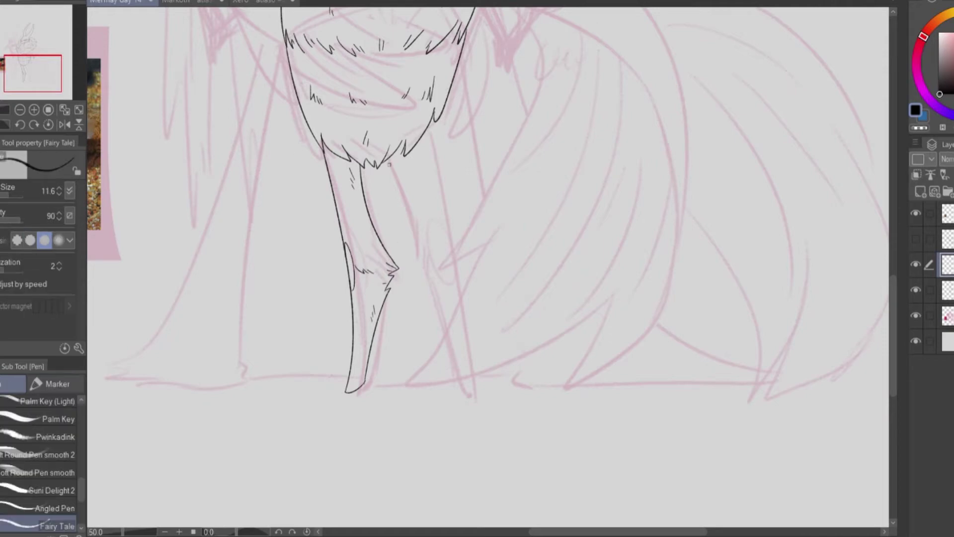
scroll(434, 141, up, 2)
mouse_move(456, 34)
mouse_down()
mouse_move(497, 422)
mouse_move(516, 489)
mouse_up()
key(ctrl+shift+h)
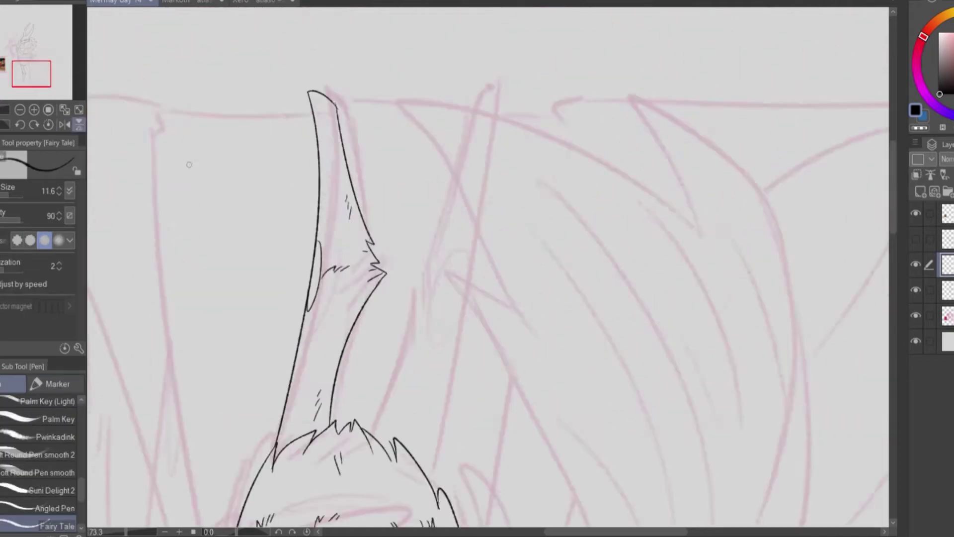
key(h)
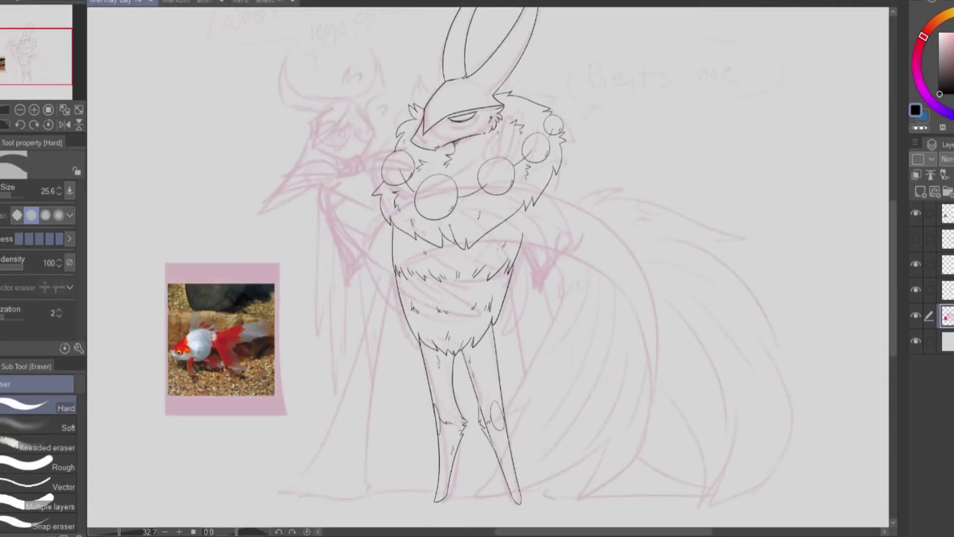
With the smaller character's line art shown, ink the larger character's clawed hand and pointed furry forearm along its torso
scroll(509, 243, up, 3)
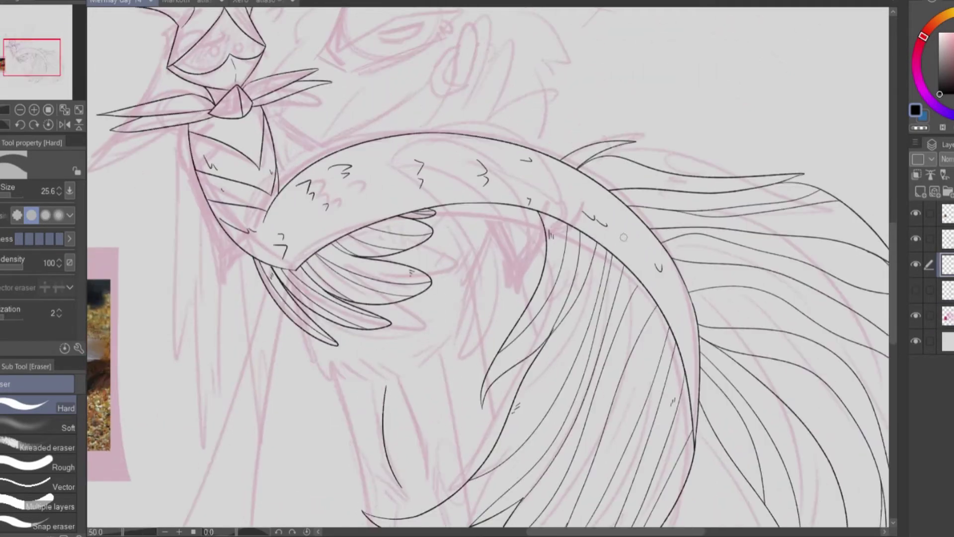
scroll(447, 249, up, 3)
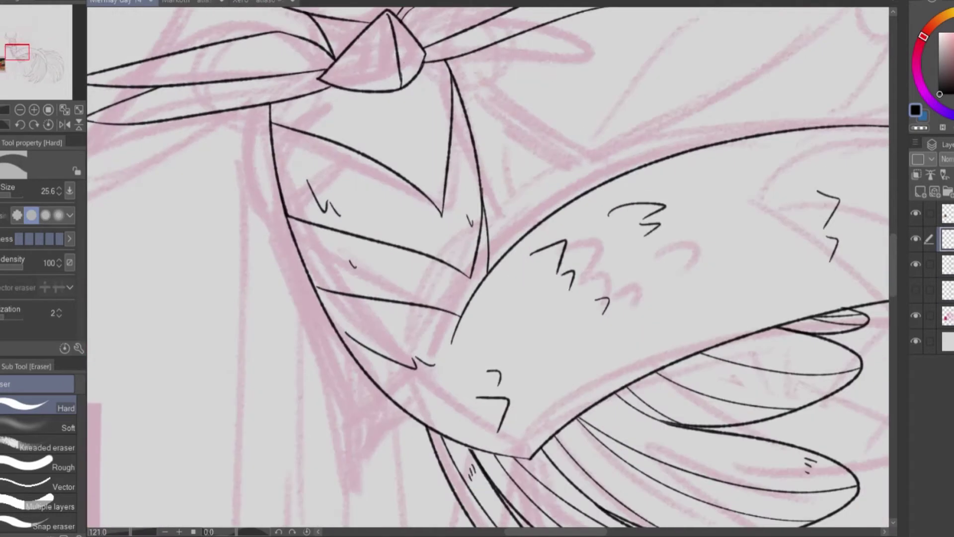
key(p)
drag(267, 228, 306, 114)
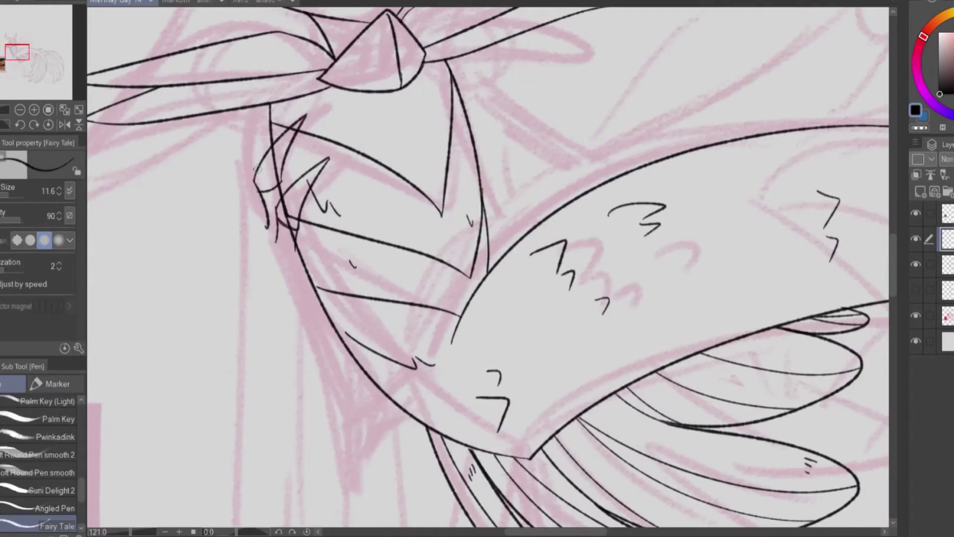
key(ctrl+z)
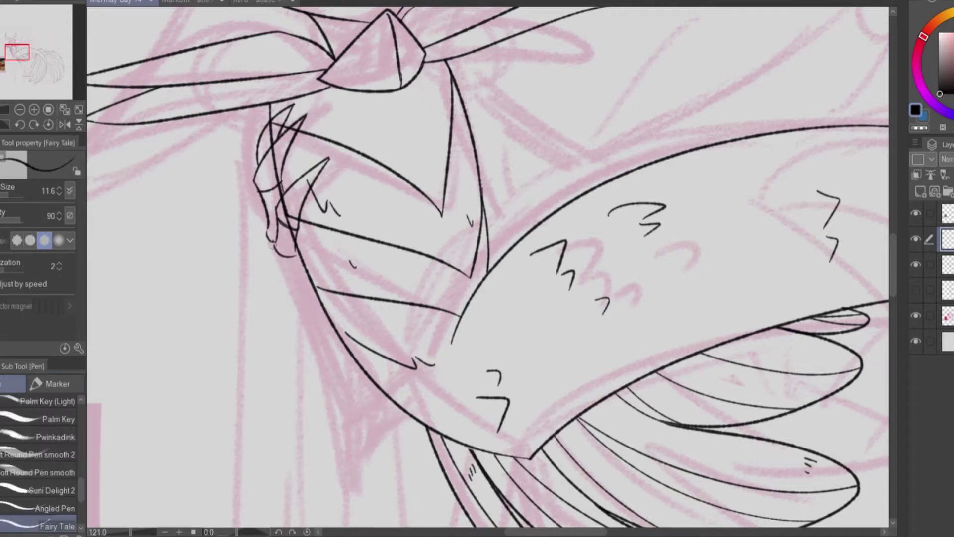
key(e)
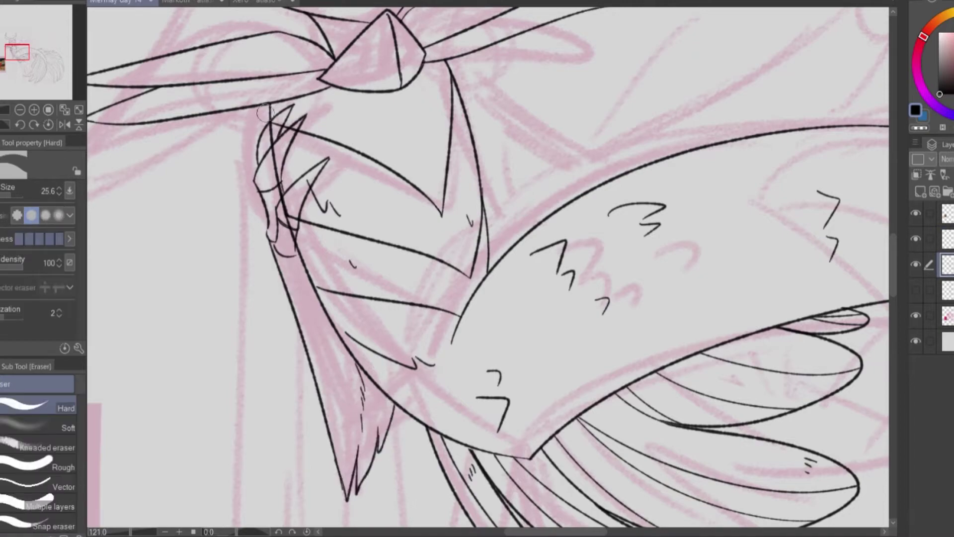
Hide the sketch and ink the larger character's other hand with three clawed fingers gripping the tail's lower edge
scroll(292, 208, down, 4)
scroll(716, 238, up, 6)
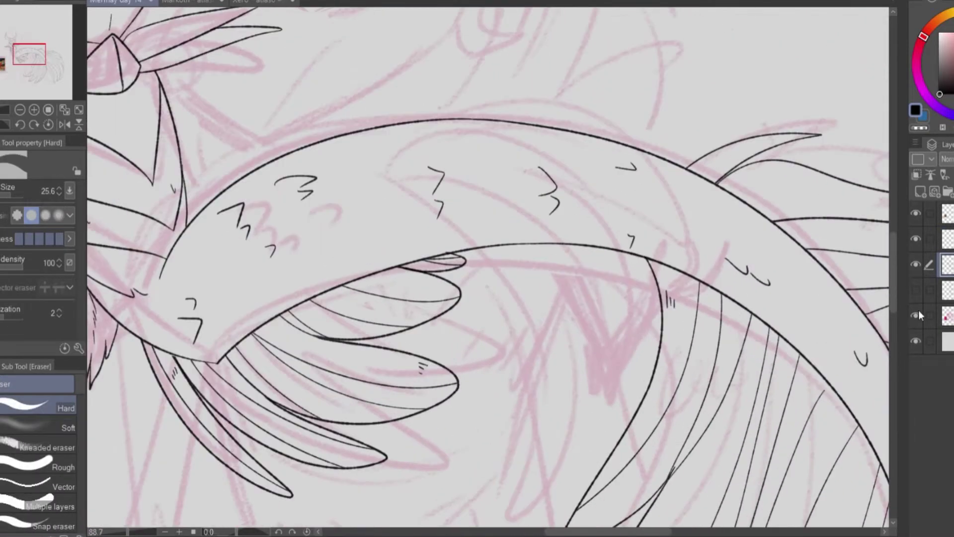
key(p)
key(ctrl+z)
drag(477, 278, 463, 241)
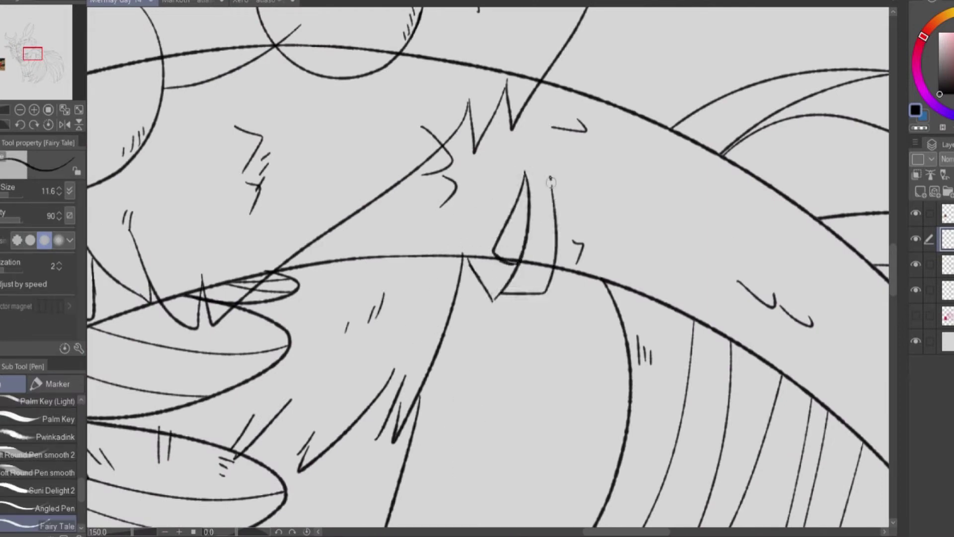
click(915, 266)
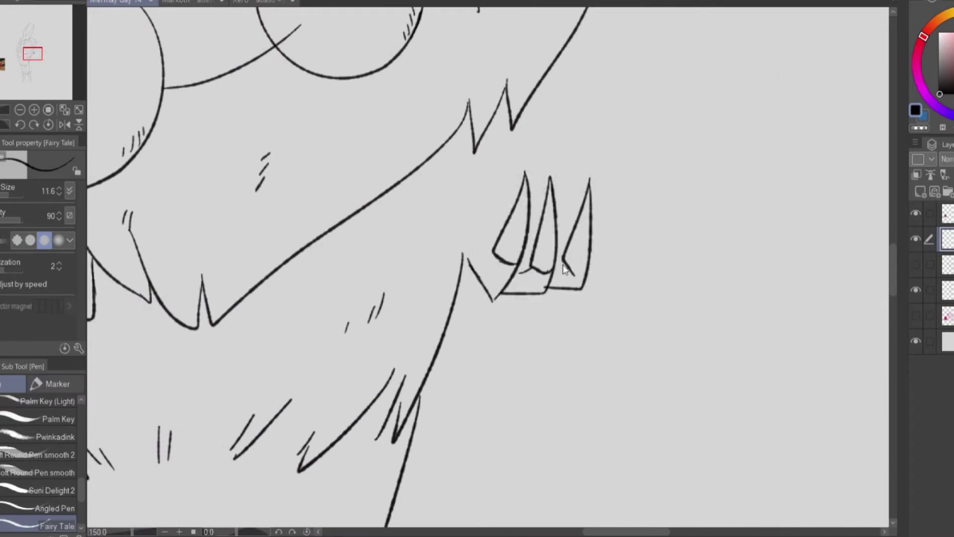
key(e)
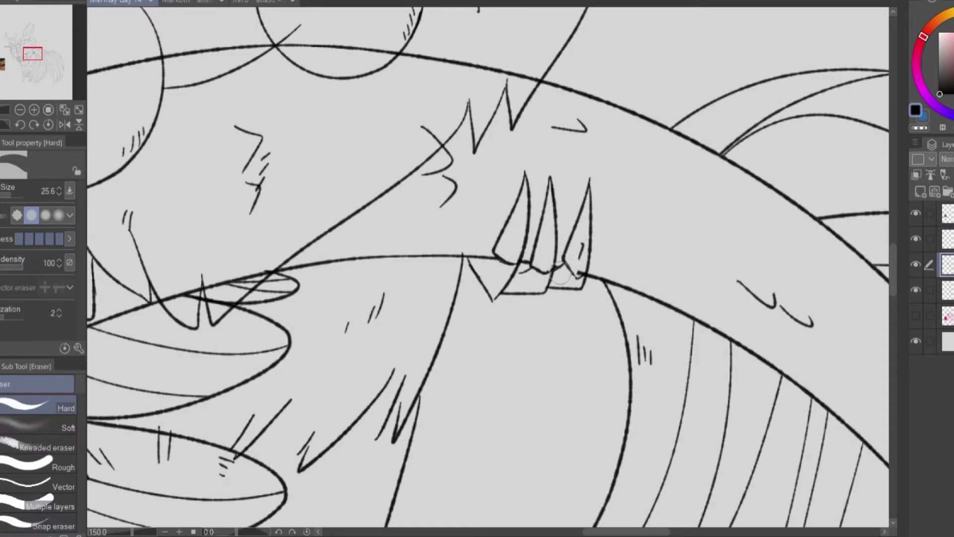
Ink a triangular furry forearm beneath the tail-gripping hand with the larger character's body line art hidden
key(alt+bracketright)
key(p)
click(917, 290)
drag(348, 232, 373, 337)
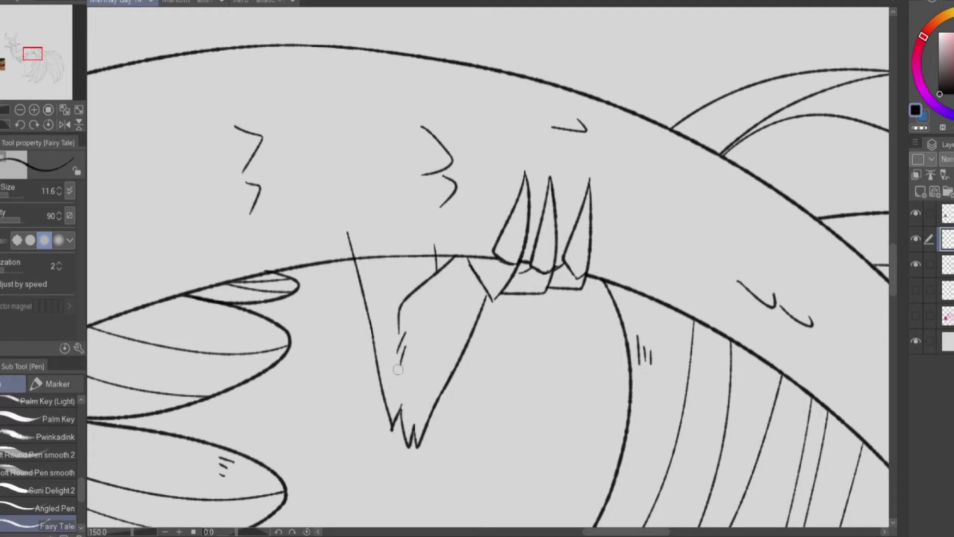
key(e)
scroll(840, 223, down, 3)
click(917, 315)
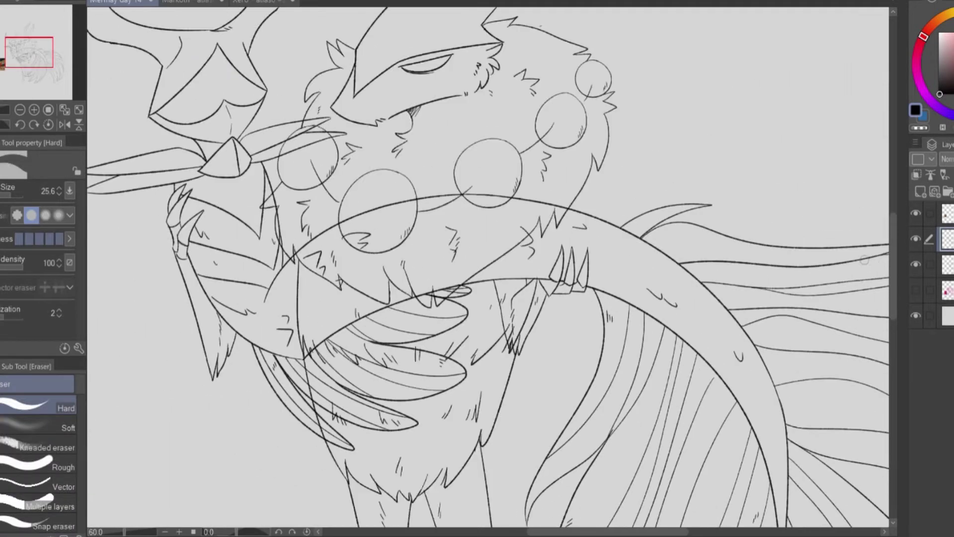
Fade the larger character's line art and redraw the forearm below the tail-gripping hand as a longer, rounded furry shape
scroll(579, 309, up, 2)
key(ctrl+shift+n)
scroll(607, 311, up, 1)
key(p)
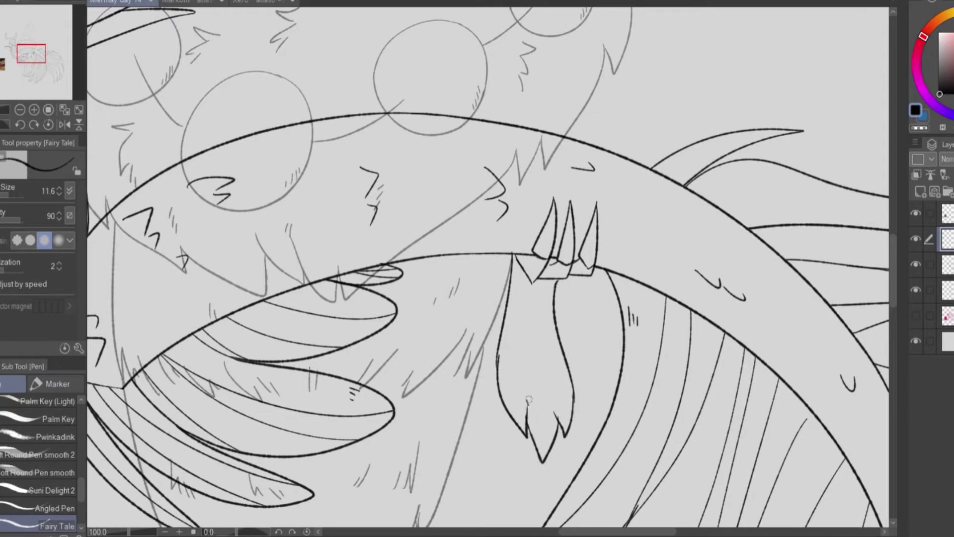
scroll(490, 377, down, 6)
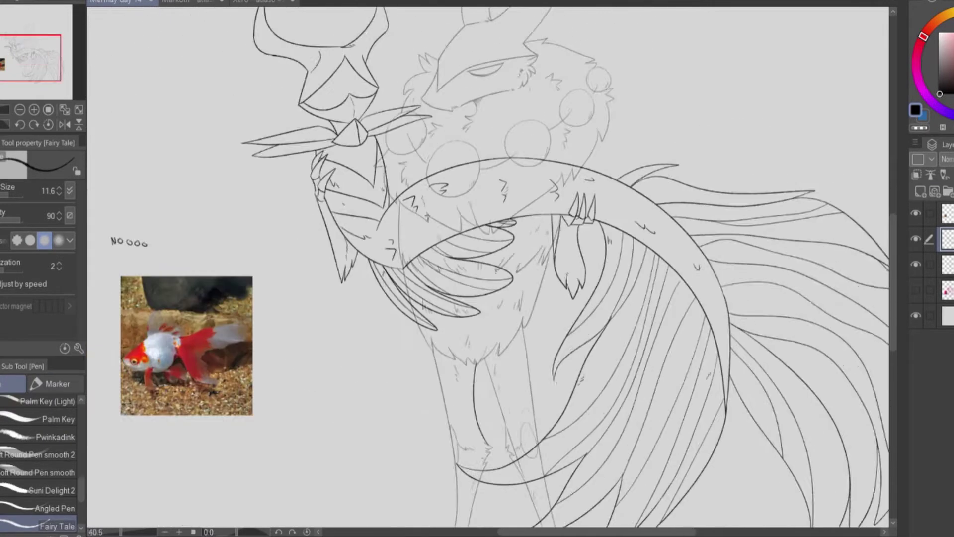
Hide the smaller character's line art, show the sketch and ink the larger character's right cloak panel with a folded, pointed hem
click(916, 238)
click(916, 290)
scroll(448, 248, up, 2)
drag(505, 79, 618, 452)
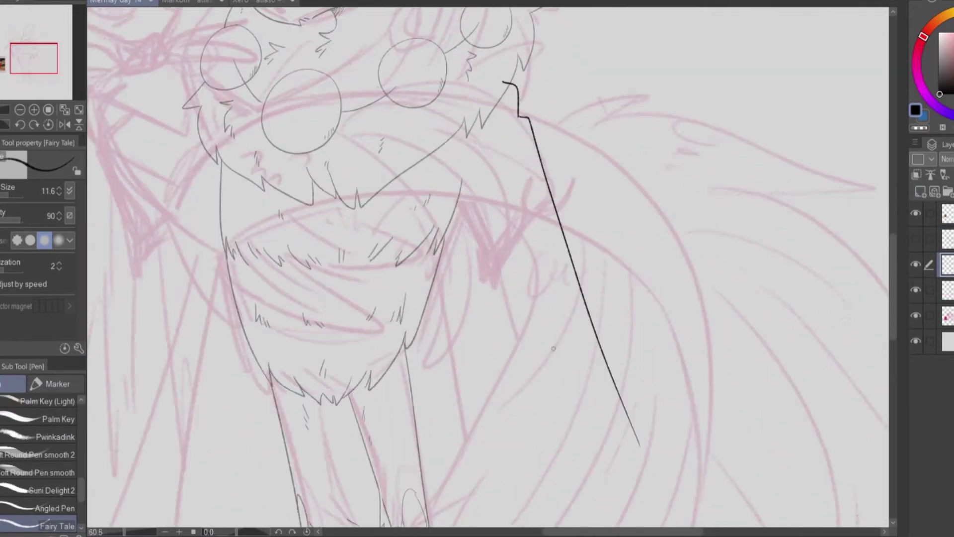
drag(429, 153, 508, 376)
scroll(341, 145, up, 2)
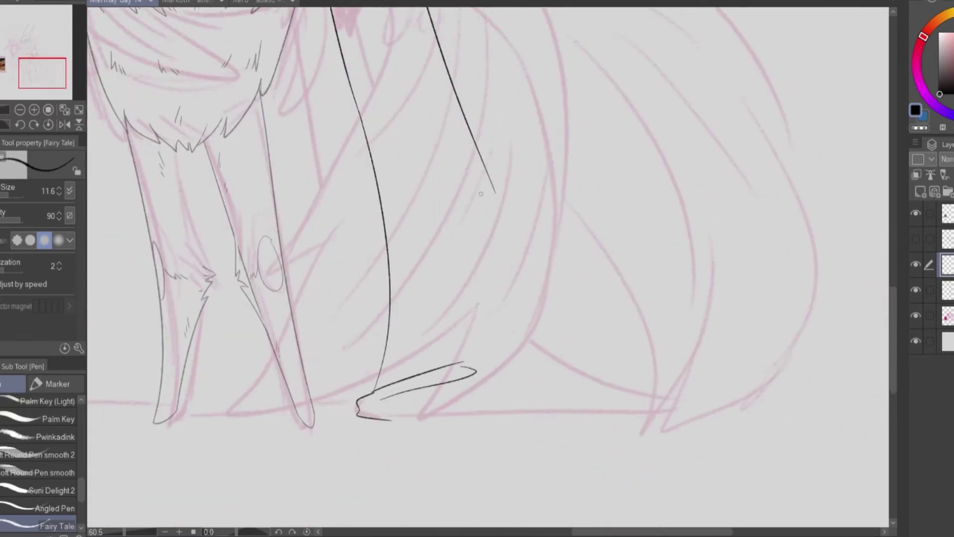
key(ctrl+z)
key(ctrl+z)
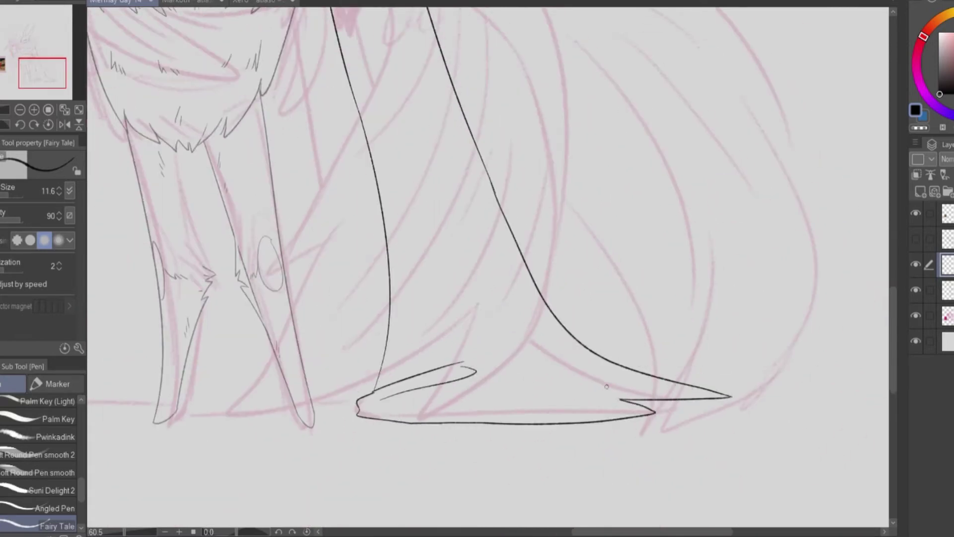
scroll(489, 298, down, 3)
scroll(490, 298, up, 2)
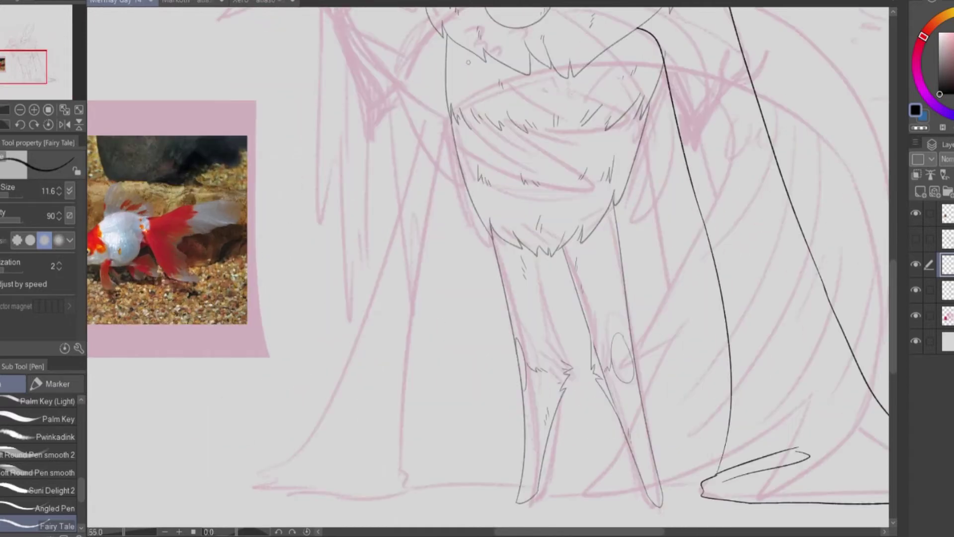
Ink the inner edge of the left cloak panel down to the ground, with a folded, rounded hem corner
mouse_move(465, 42)
mouse_down()
mouse_move(412, 489)
mouse_move(351, 482)
mouse_up()
mouse_move(414, 62)
mouse_down()
mouse_move(222, 453)
mouse_move(323, 497)
mouse_up()
key(ctrl+z)
drag(180, 498, 403, 495)
scroll(402, 495, up, 4)
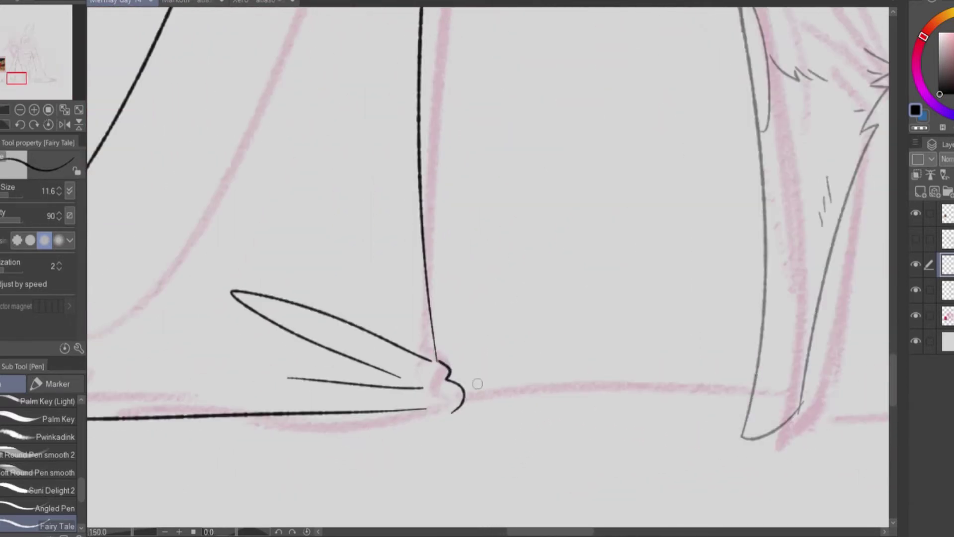
scroll(503, 314, down, 4)
key(e)
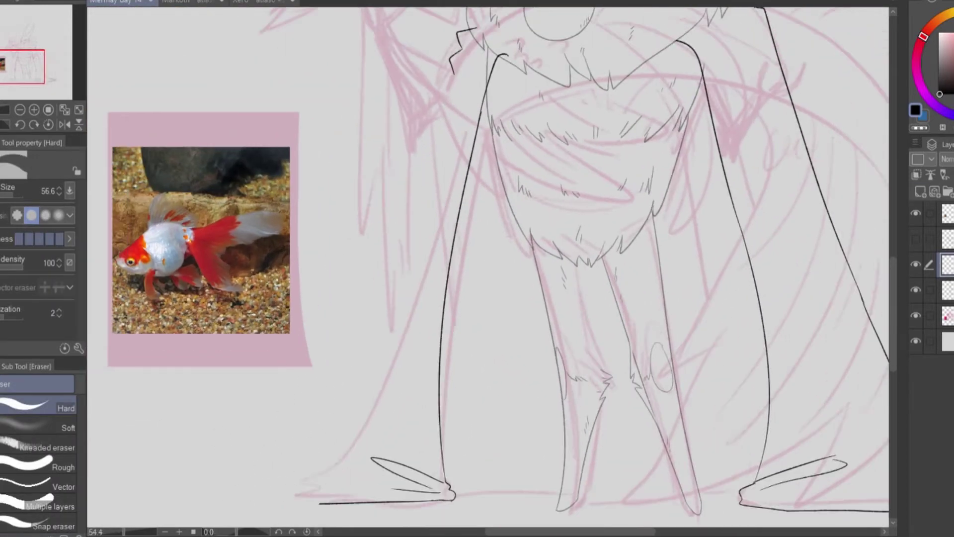
Ink the left cloak panel's outer edge from the shoulder down to a pointed hem that joins the fold
key(p)
drag(455, 77, 338, 480)
scroll(334, 506, up, 4)
scroll(333, 507, up, 2)
mouse_move(522, 239)
mouse_down()
mouse_move(373, 327)
mouse_move(380, 380)
mouse_move(497, 403)
mouse_up()
key(e)
scroll(468, 390, down, 5)
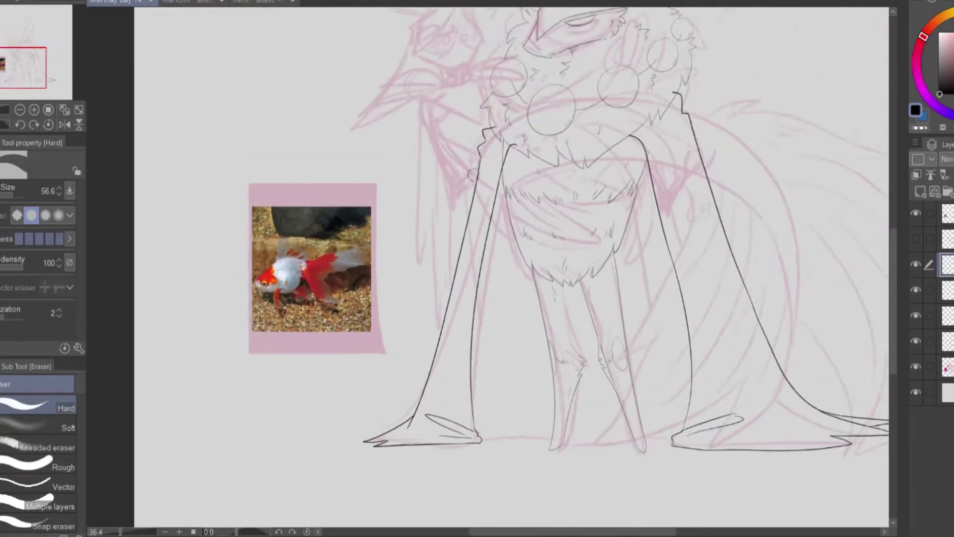
Add curved fold lines to the cloak beneath both shoulders
scroll(433, 128, up, 7)
key(p)
drag(372, 322, 370, 360)
scroll(436, 234, down, 2)
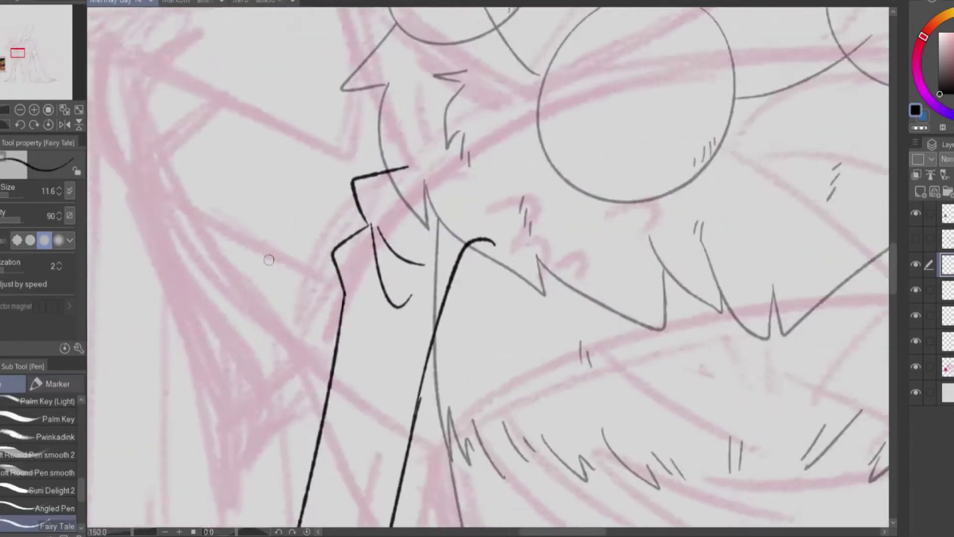
mouse_move(885, 298)
mouse_down()
mouse_move(671, 196)
mouse_move(522, 339)
mouse_up()
drag(522, 339, 701, 234)
drag(532, 351, 681, 343)
drag(699, 189, 703, 223)
Erase the ends of the cloak lines that overlap the fur collar at both shoulders
key(e)
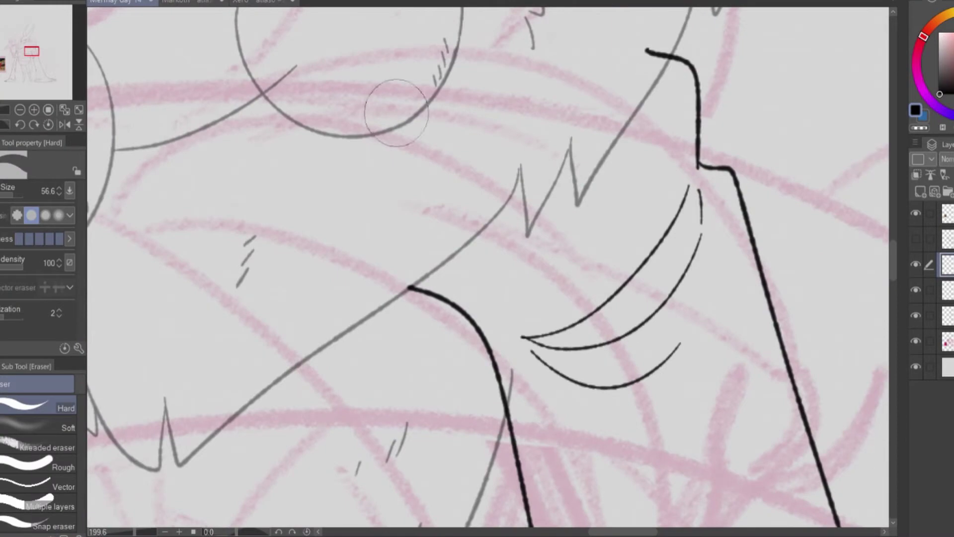
drag(618, 81, 716, 122)
drag(124, 124, 352, 167)
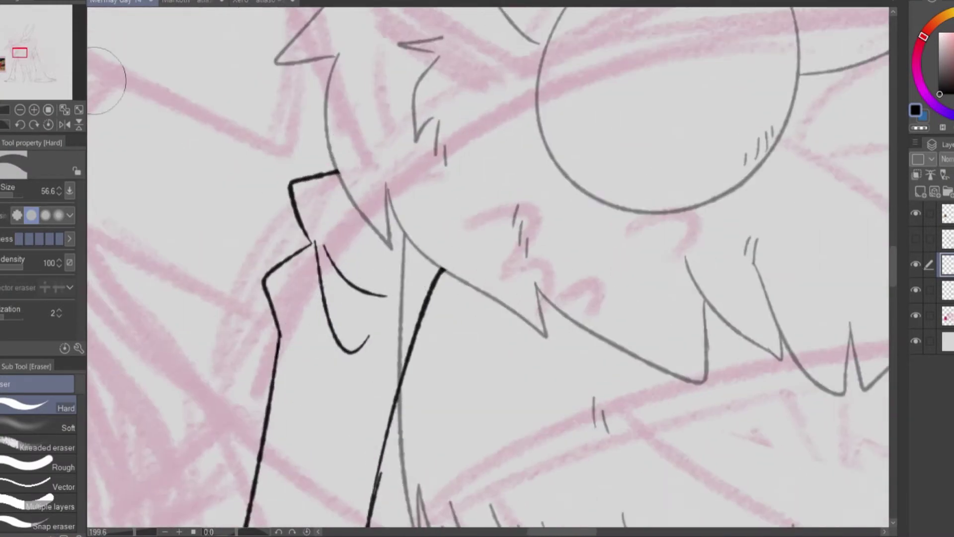
mouse_move(106, 80)
mouse_down()
mouse_move(348, 149)
mouse_move(447, 249)
mouse_up()
scroll(448, 249, down, 5)
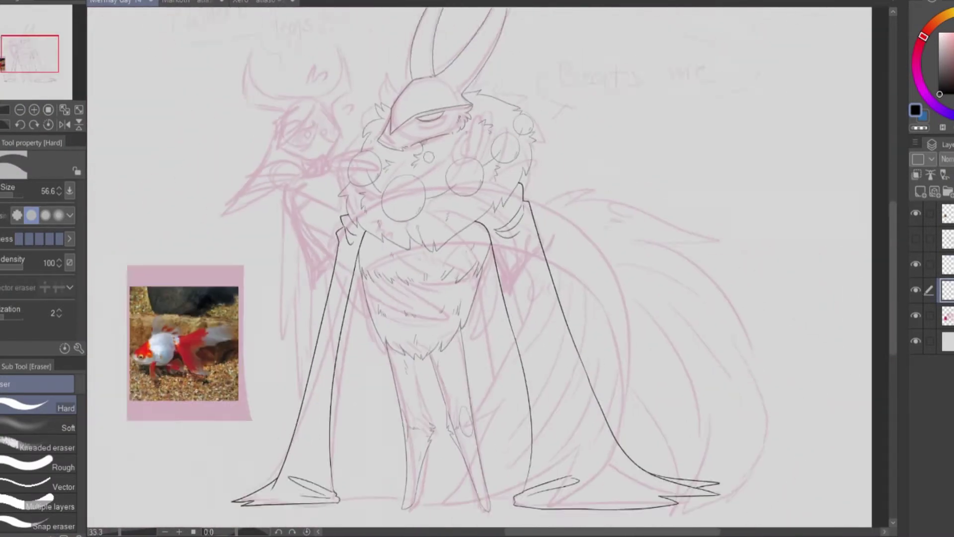
Hide the sketch and the larger character's line art, show the smaller character and auto-select its head, bow and body
scroll(390, 298, up, 1)
click(917, 293)
click(917, 238)
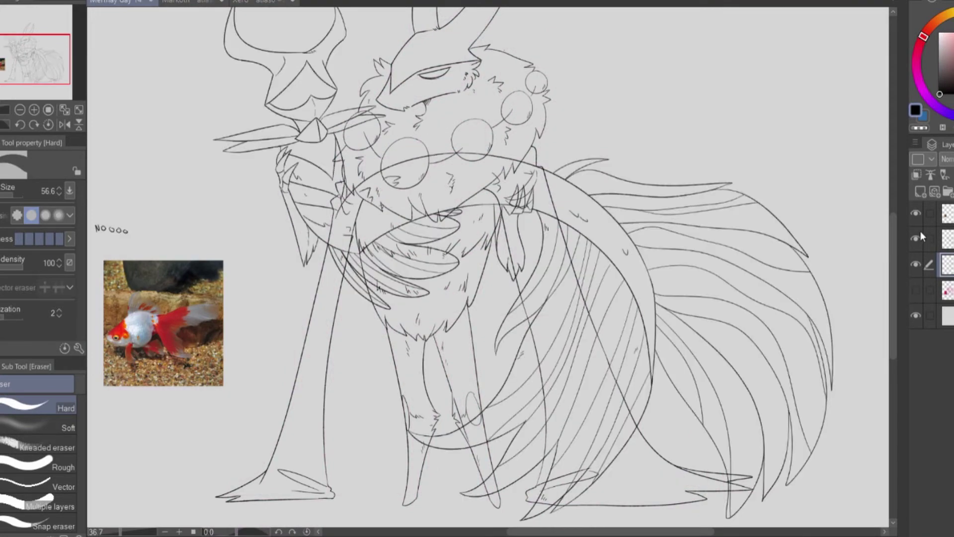
click(916, 264)
key(w)
scroll(282, 204, up, 4)
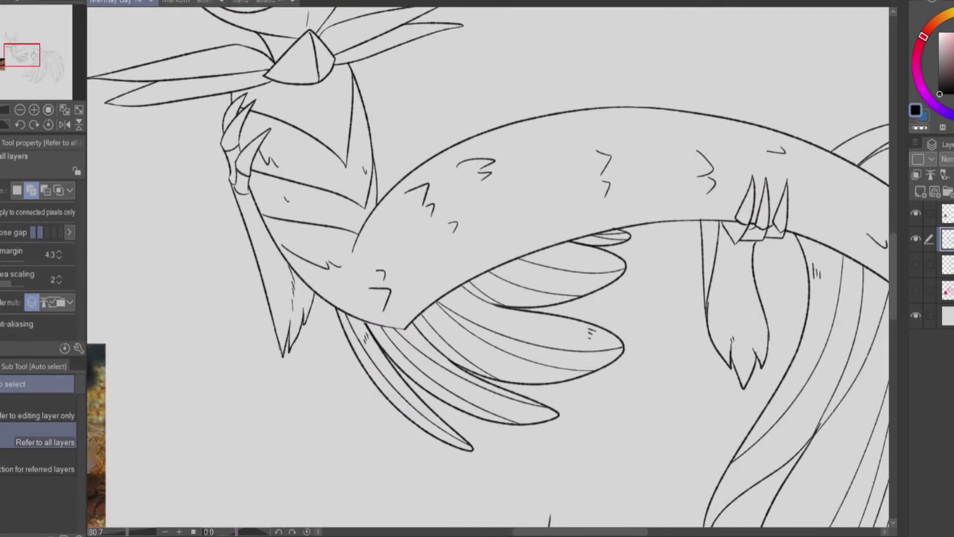
click(251, 117)
scroll(298, 50, down, 1)
drag(278, 20, 334, 61)
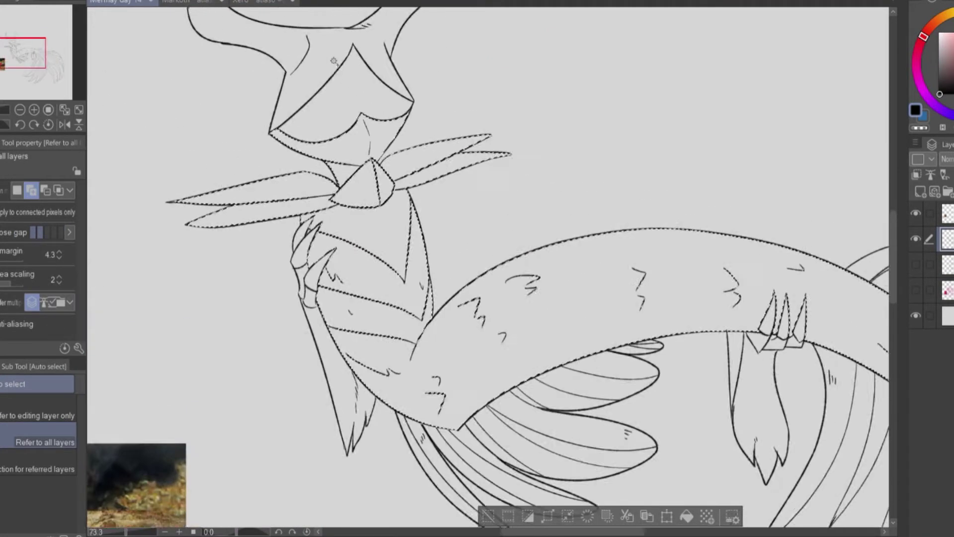
Compare against the larger character's line art, then extend the selection over the smaller character's belly fins and flowing tail fins
scroll(334, 61, down, 4)
click(916, 264)
click(934, 264)
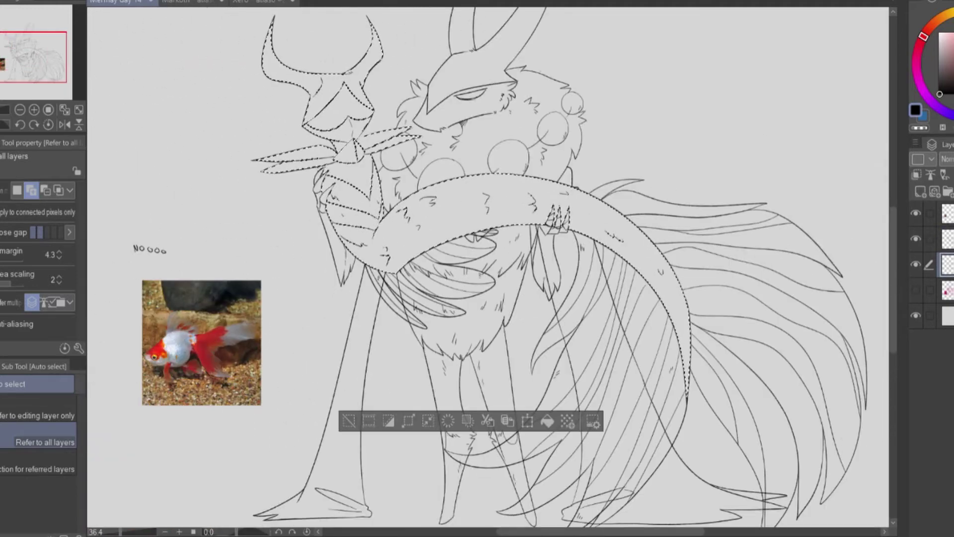
click(916, 264)
click(934, 239)
scroll(417, 309, up, 7)
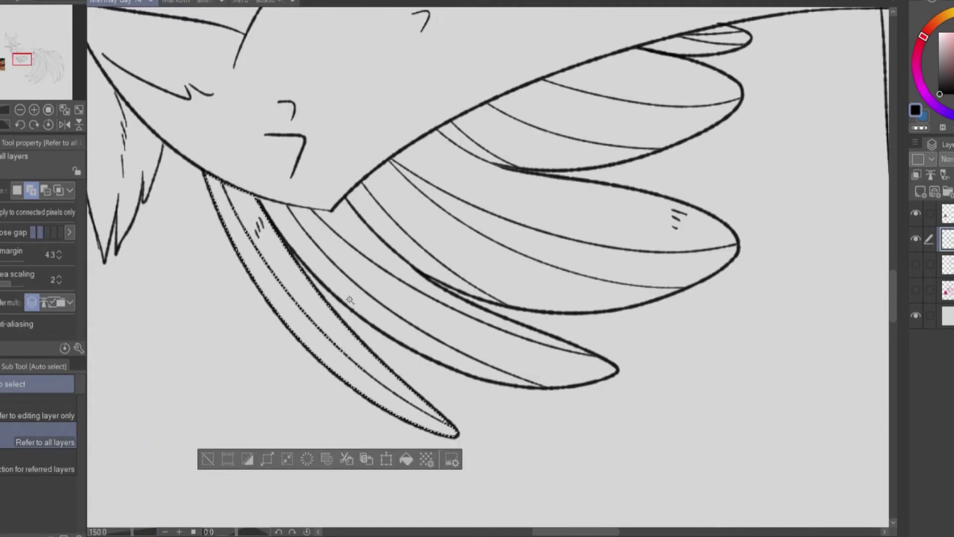
scroll(466, 152, down, 4)
scroll(656, 333, up, 3)
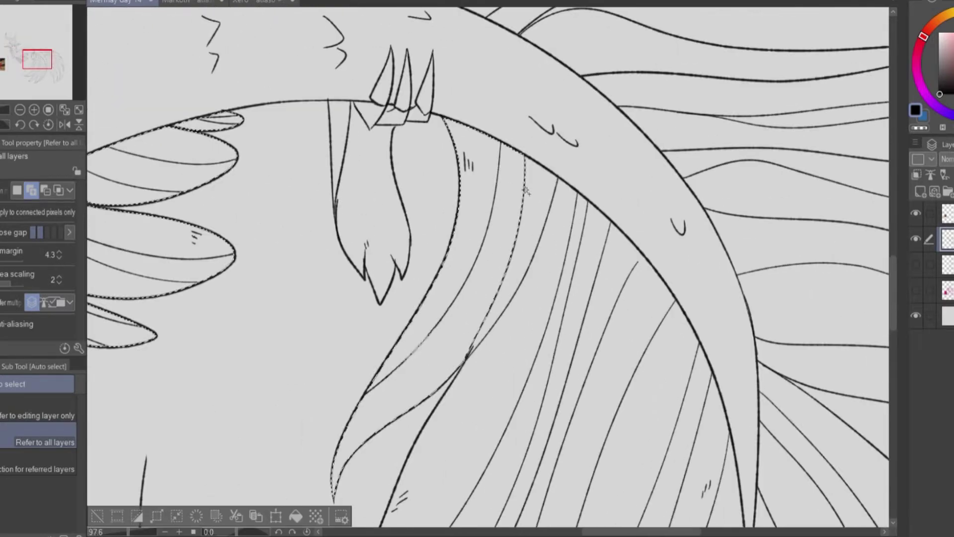
scroll(657, 333, down, 4)
scroll(444, 32, up, 3)
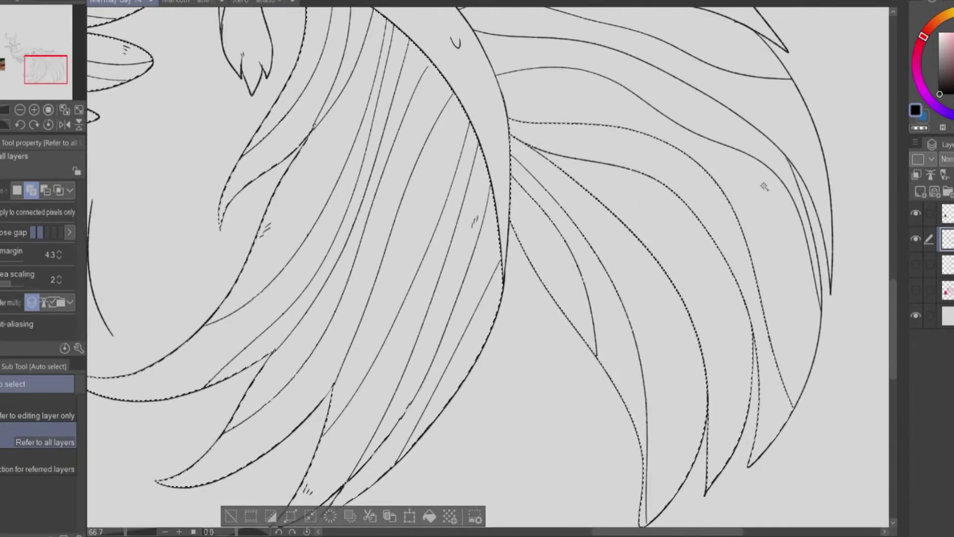
scroll(444, 32, down, 2)
click(444, 32)
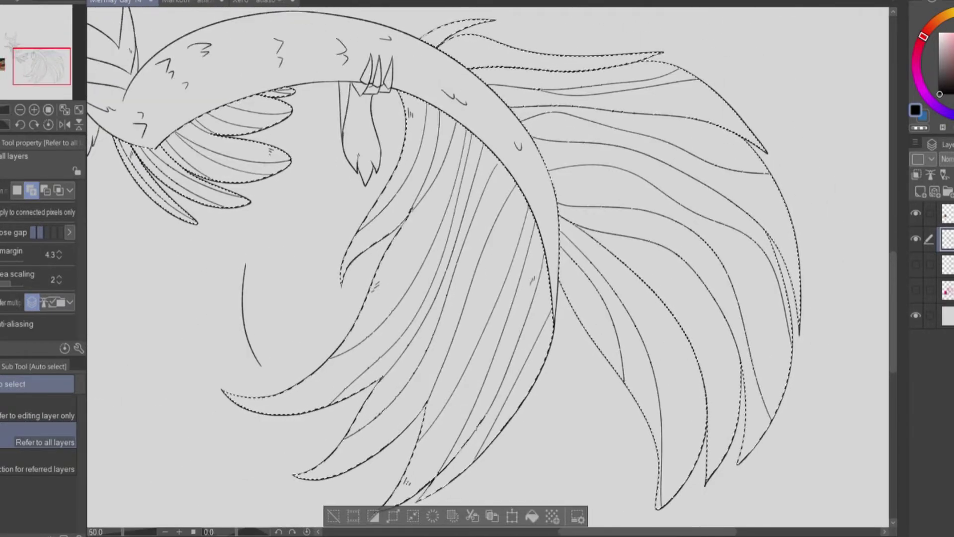
Fill the remaining gaps in the tail fin selection with the Selection pen, reducing its size to 46.4 for narrow areas
key(m)
drag(33, 213, 69, 214)
drag(583, 209, 591, 252)
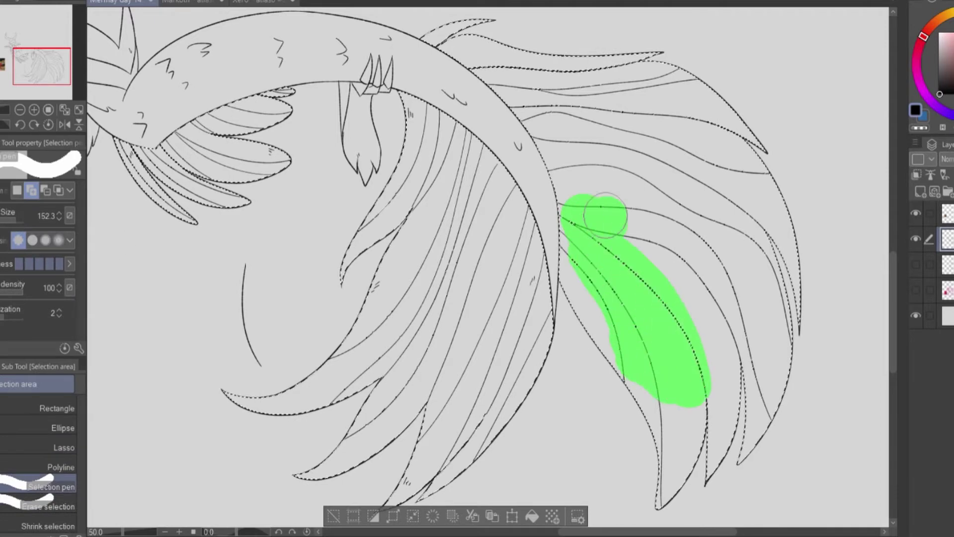
mouse_move(605, 215)
mouse_down()
mouse_move(745, 267)
mouse_move(758, 251)
mouse_up()
mouse_move(693, 117)
mouse_down()
mouse_move(716, 131)
mouse_move(745, 179)
mouse_up()
key(bracketleft)
key(bracketleft)
key(bracketleft)
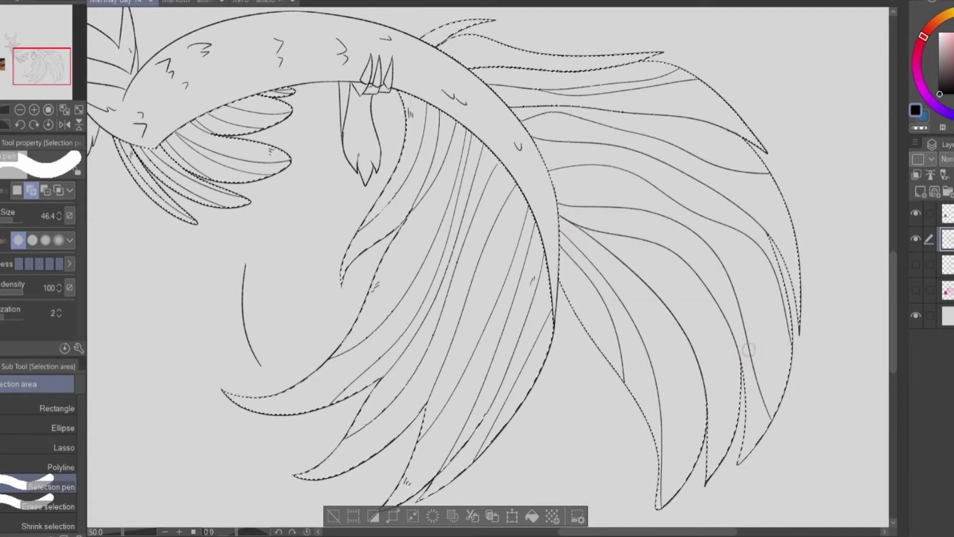
mouse_move(678, 115)
mouse_down()
mouse_move(530, 103)
mouse_move(631, 69)
mouse_up()
Clear the larger character's lines overlapping the selected body and tail, and erase stray lines inside the gripping claws and forearm
scroll(487, 269, down, 1)
click(916, 264)
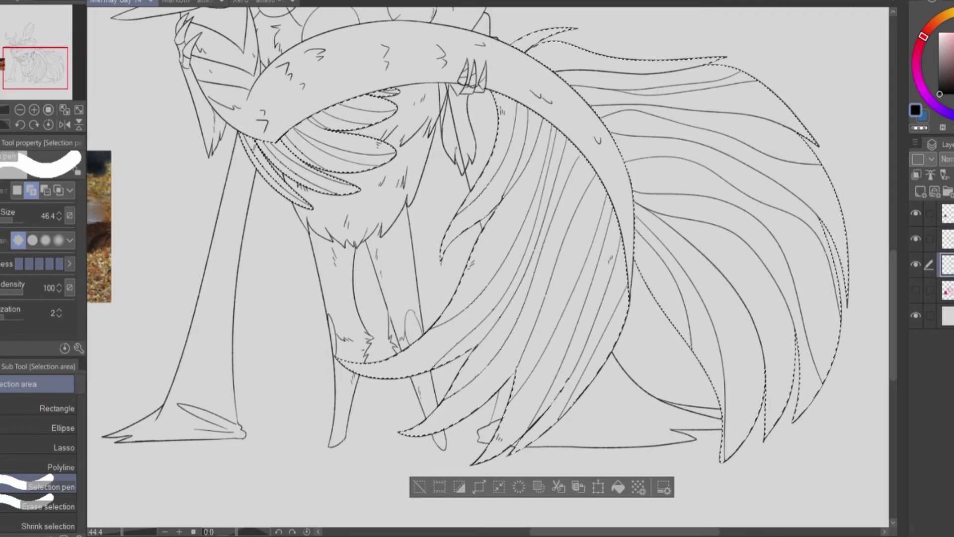
scroll(604, 276, up, 6)
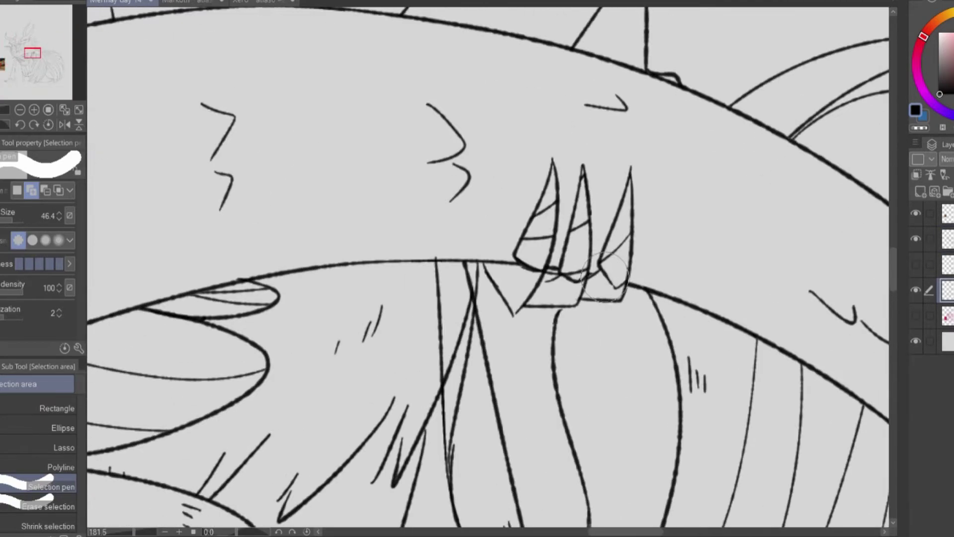
key(e)
scroll(492, 259, down, 2)
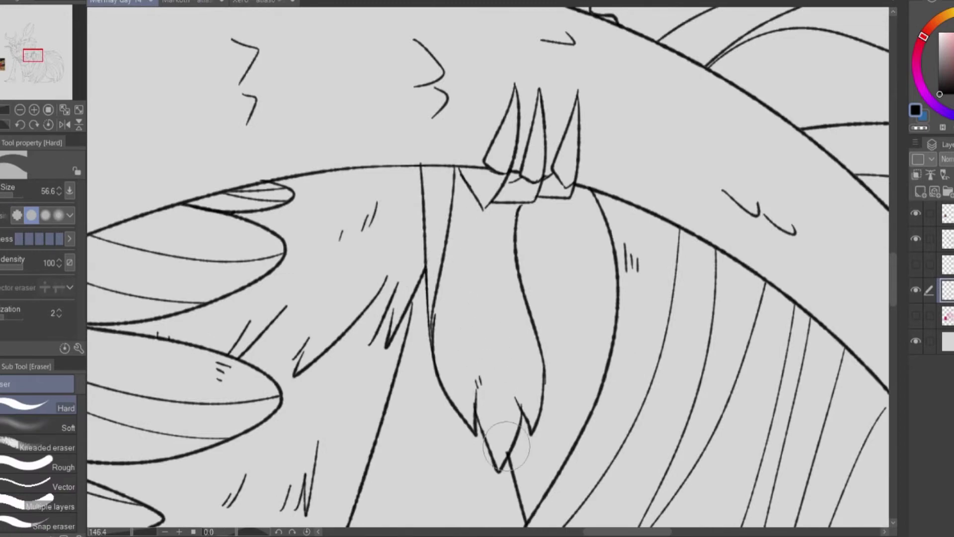
scroll(506, 446, down, 8)
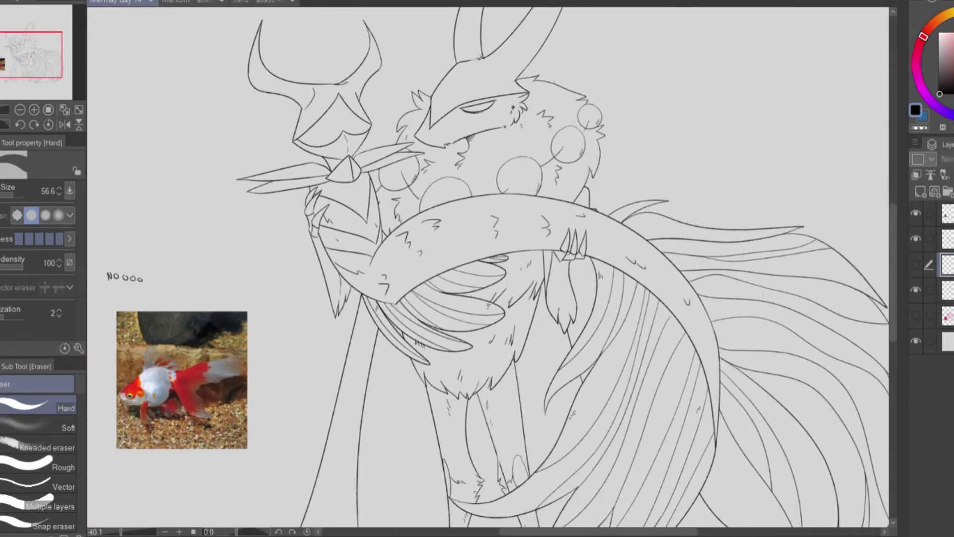
Select the open area around the legs and ink the cloak's back hem line behind them, then clear the selection
scroll(462, 179, down, 1)
scroll(446, 358, up, 4)
key(w)
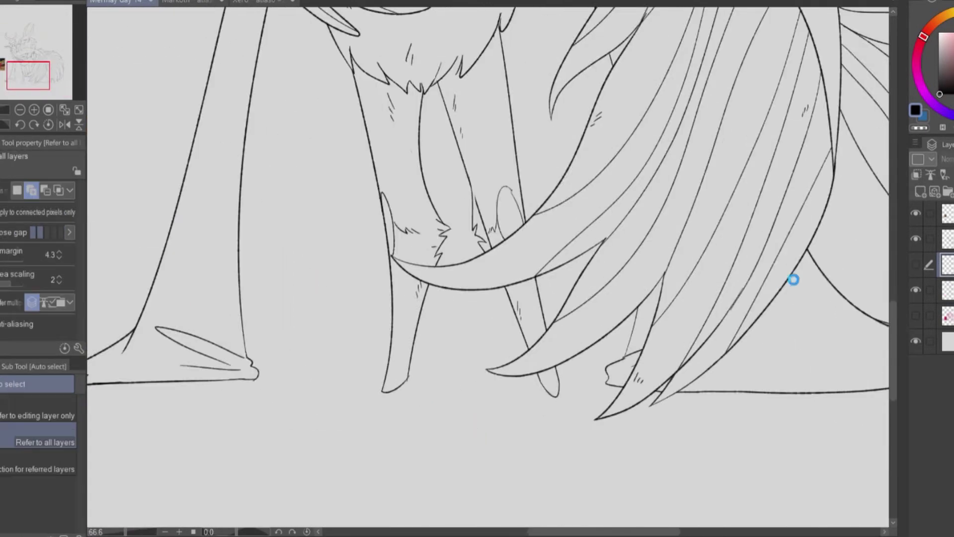
click(793, 280)
key(alt+bracketleft)
key(p)
drag(241, 345, 661, 341)
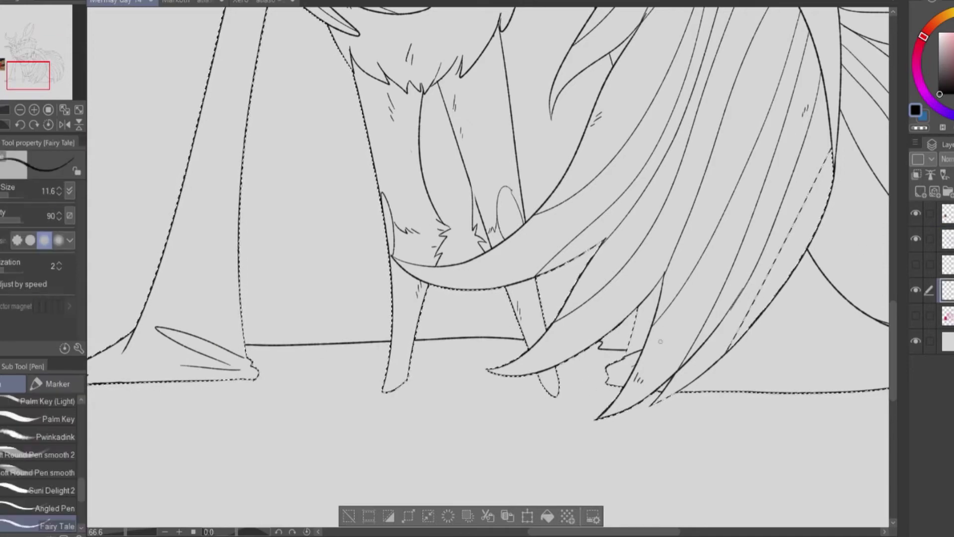
key(ctrl+d)
Select the outer cloak panels and ink thin fold lines running down inside them
scroll(661, 342, down, 4)
scroll(448, 298, up, 1)
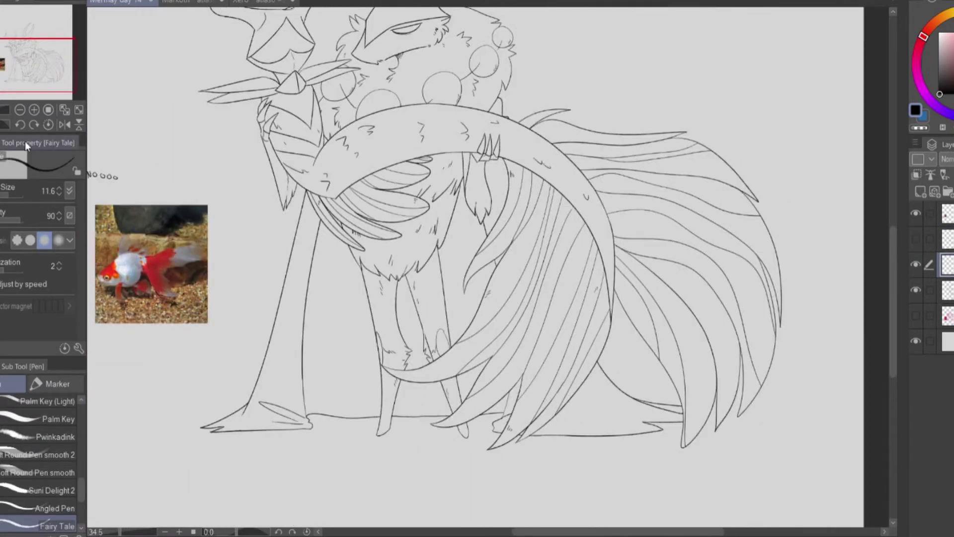
key(w)
click(279, 348)
shift+click(622, 398)
key(p)
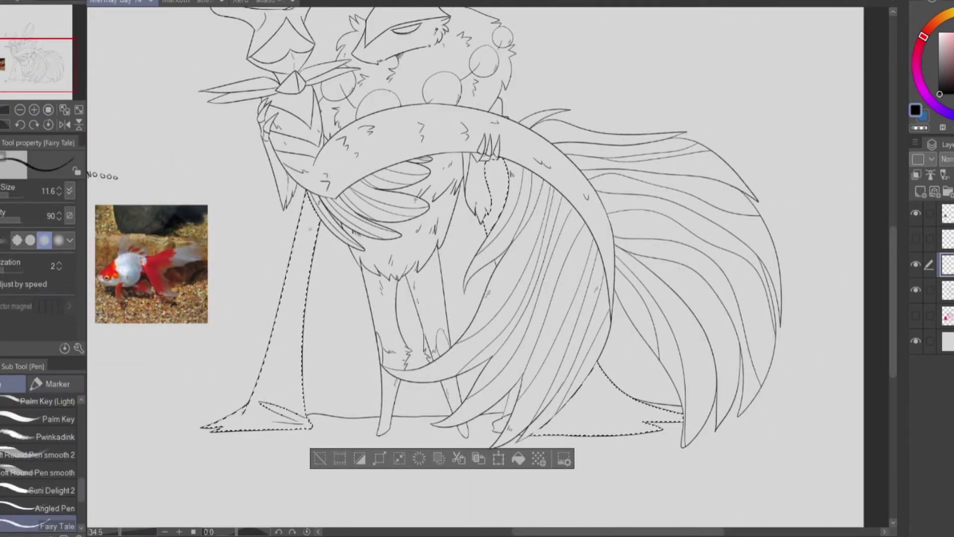
Select the cloak's inner area around the legs, ink long vertical fold lines there and clear the selection
key(w)
click(433, 358)
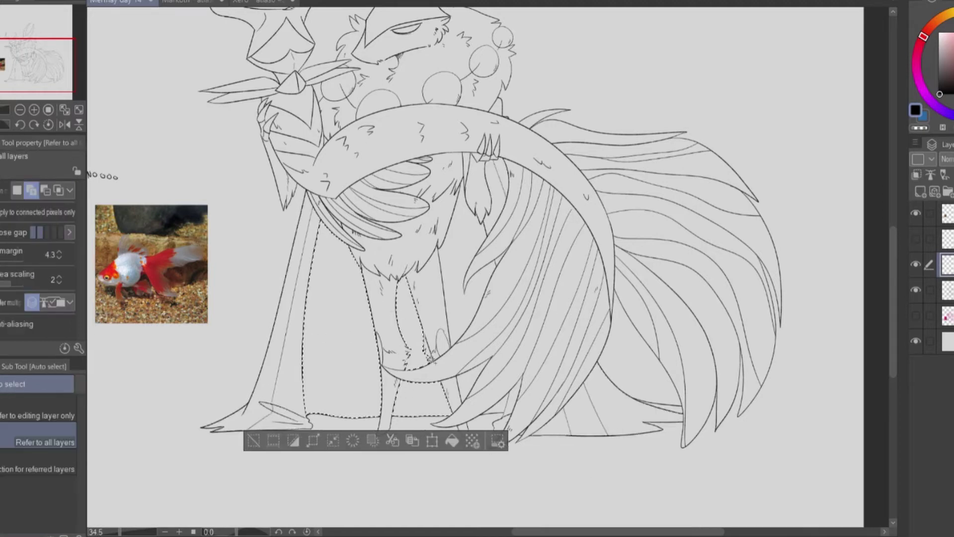
key(p)
drag(323, 224, 328, 417)
drag(358, 259, 373, 417)
drag(413, 276, 423, 371)
drag(457, 203, 477, 343)
key(ctrl+d)
scroll(448, 249, down, 1)
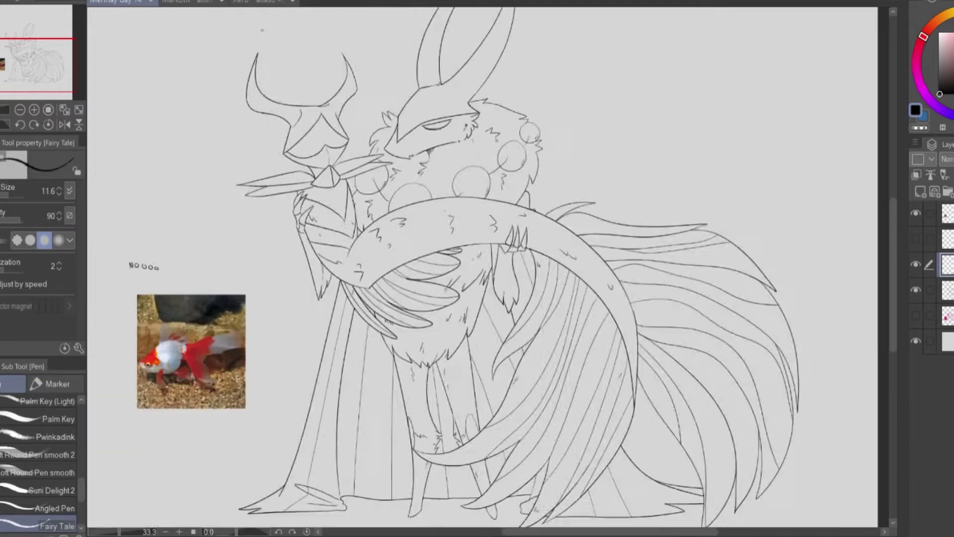
Show the sketch and ink two round eyes with a worried brow on the smaller character's face
scroll(904, 265, up, 3)
scroll(357, 218, up, 4)
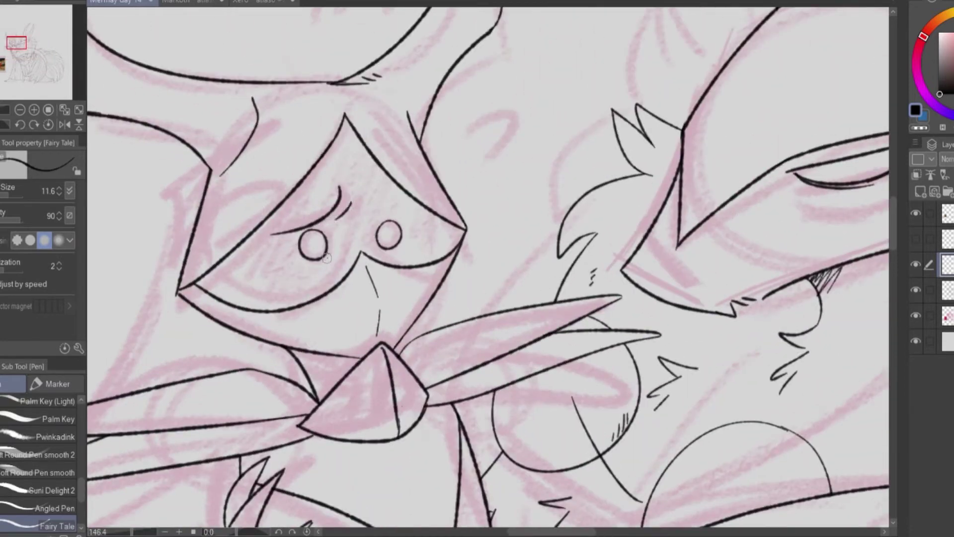
scroll(326, 257, down, 4)
scroll(497, 224, up, 3)
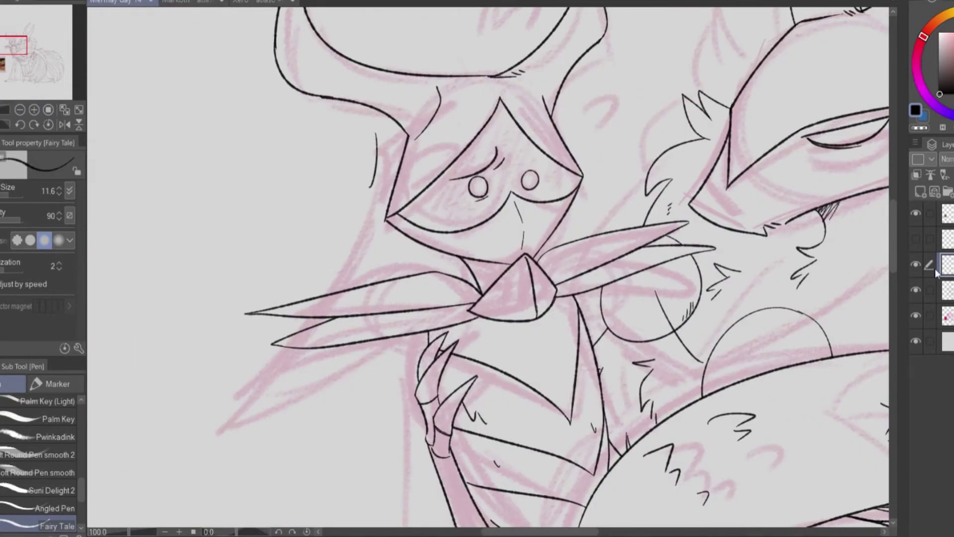
Fade the line art and ink the smaller character's raised hand with a long claw touching its forehead
key(alt+])
mouse_move(387, 140)
mouse_down()
mouse_move(387, 161)
mouse_move(352, 208)
mouse_up()
key(ctrl+z)
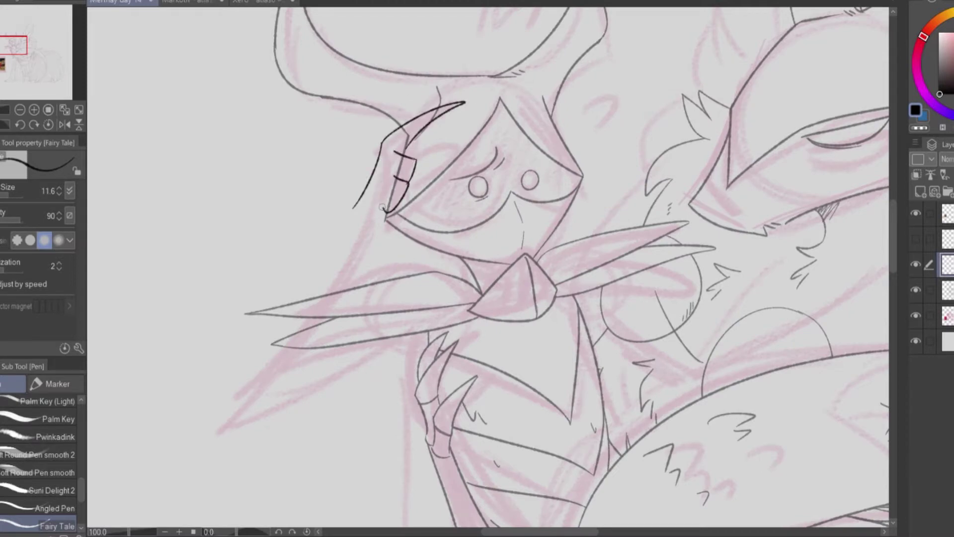
drag(387, 218, 356, 227)
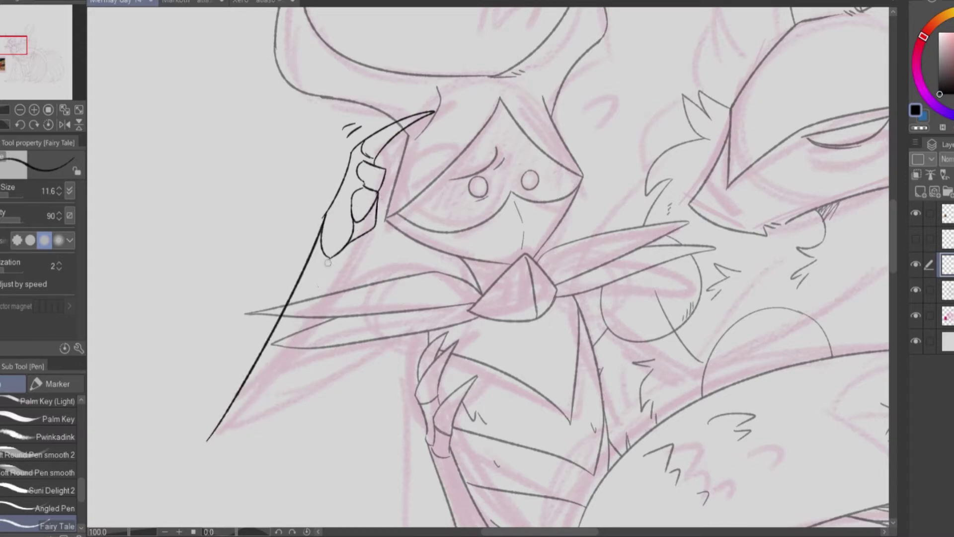
Ink the smaller character's bent arm from the raised wrist to a pointed elbow and back beneath the bow
key(ctrl+z)
key(e)
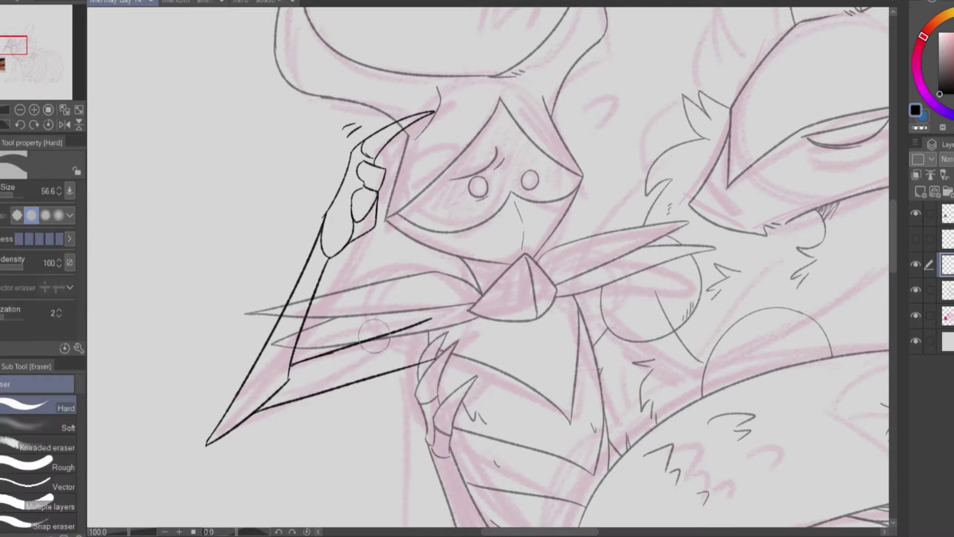
scroll(437, 358, up, 5)
key(p)
mouse_move(536, 265)
mouse_down()
mouse_move(192, 437)
mouse_move(150, 434)
mouse_up()
key(ctrl+z)
key(e)
scroll(492, 289, down, 2)
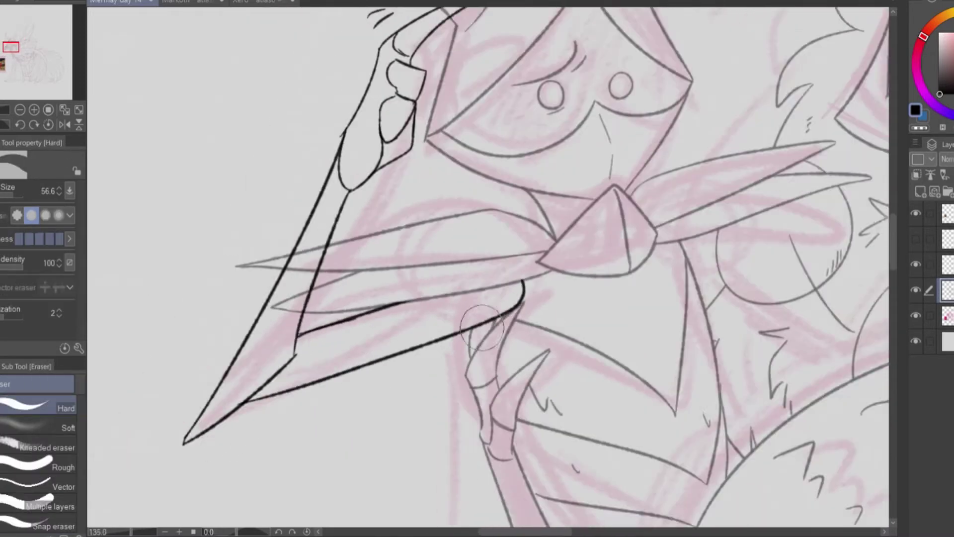
Clean up the finger and knuckle lines of the smaller character's raised hand with the eraser
scroll(395, 141, up, 3)
key(alt+bracketright)
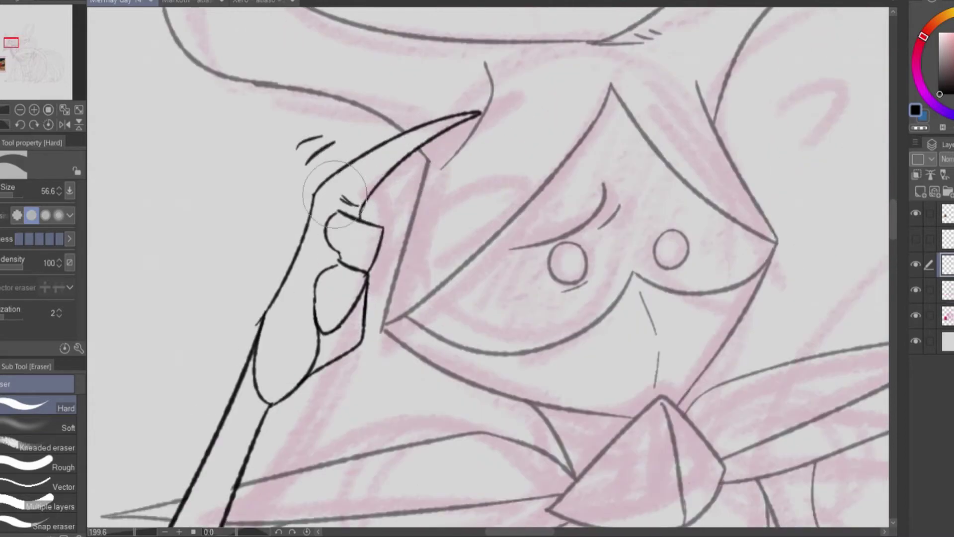
key(p)
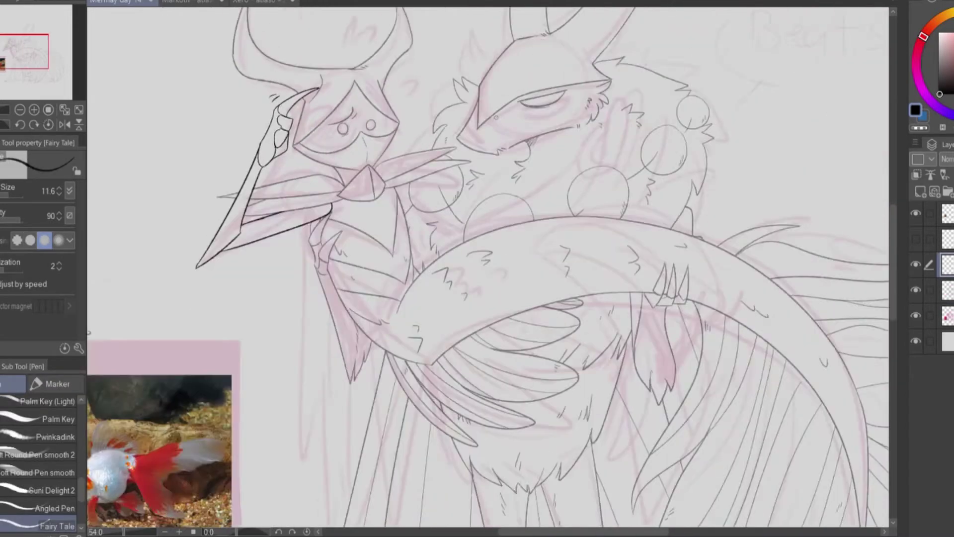
Hide the rough sketch and erase the stray helmet line beside the left character's raised fingertip
key(alt+bracketright)
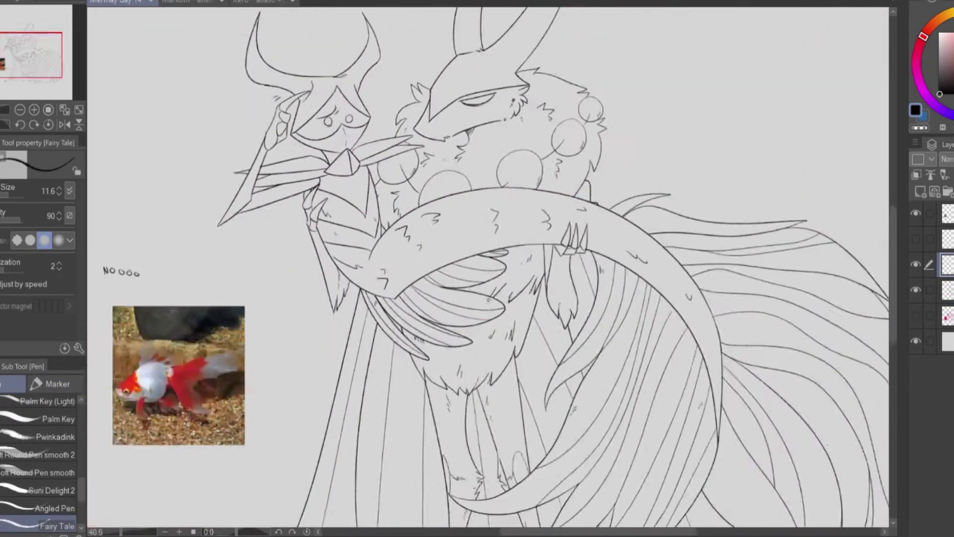
scroll(477, 268, up, 2)
scroll(213, 167, up, 3)
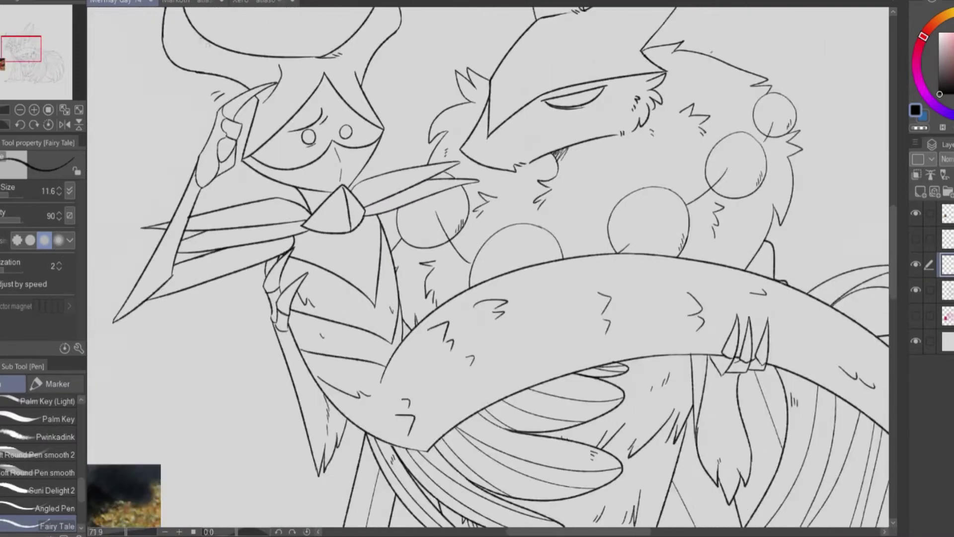
key(alt+bracketleft)
key(e)
scroll(308, 136, down, 1)
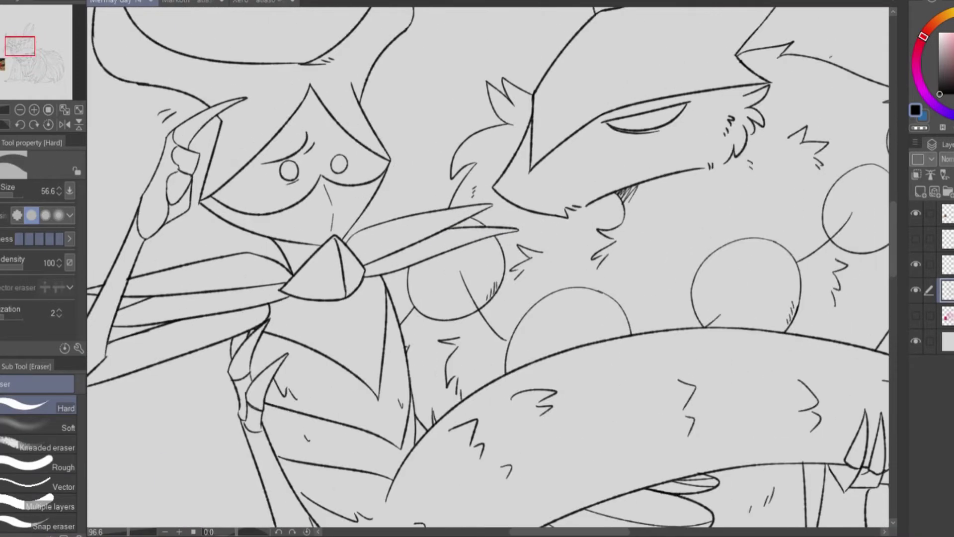
Ink the left character's second clawed hand and forearm in black, rising from behind the tail to the collar
key(alt+bracketright)
key(p)
drag(353, 284, 423, 252)
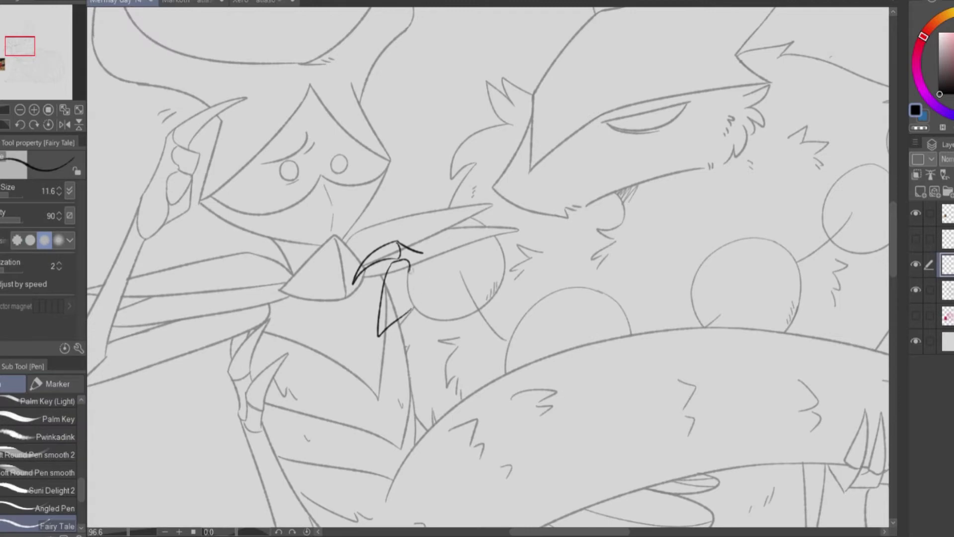
Trim the new forearm lines at the tail and erase the underlying line art behind the hand
key(e)
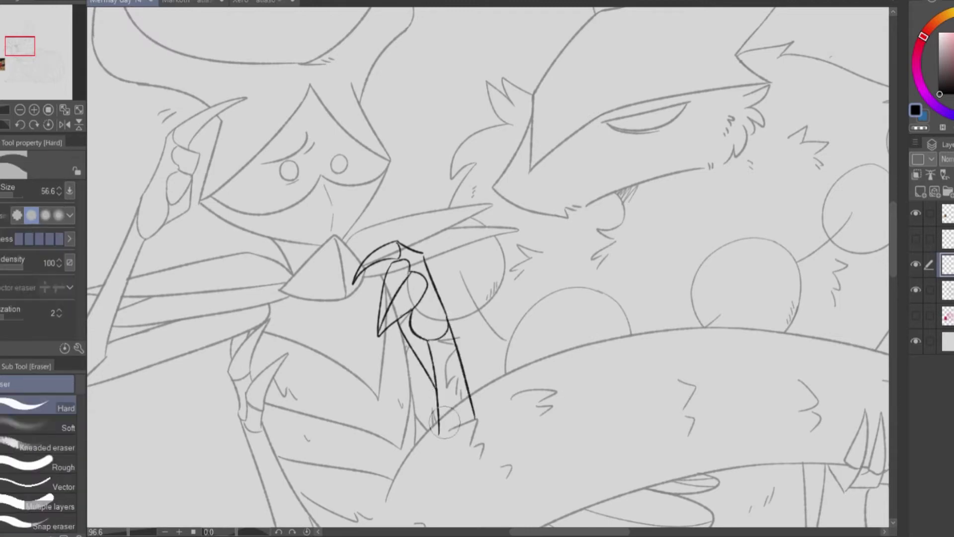
key(alt+bracketleft)
scroll(407, 349, up, 3)
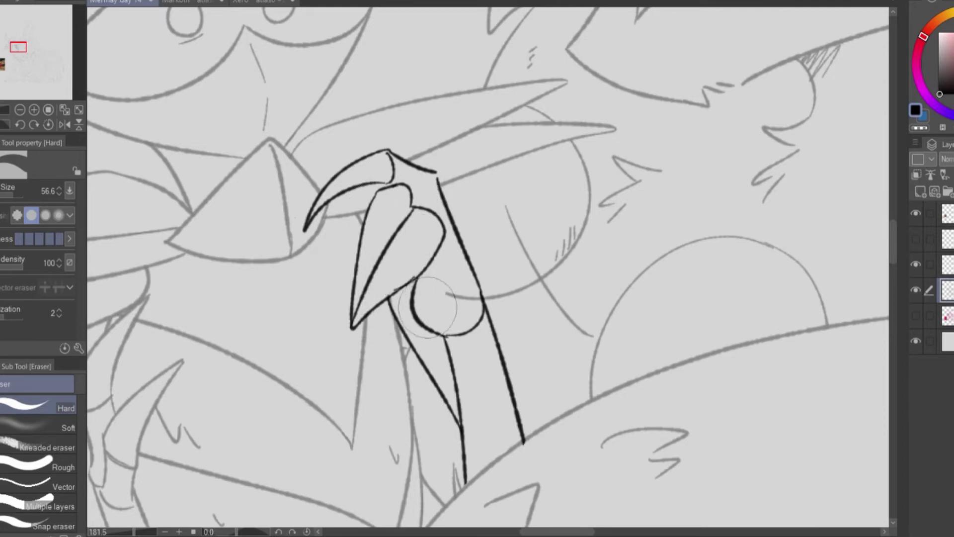
scroll(517, 287, down, 5)
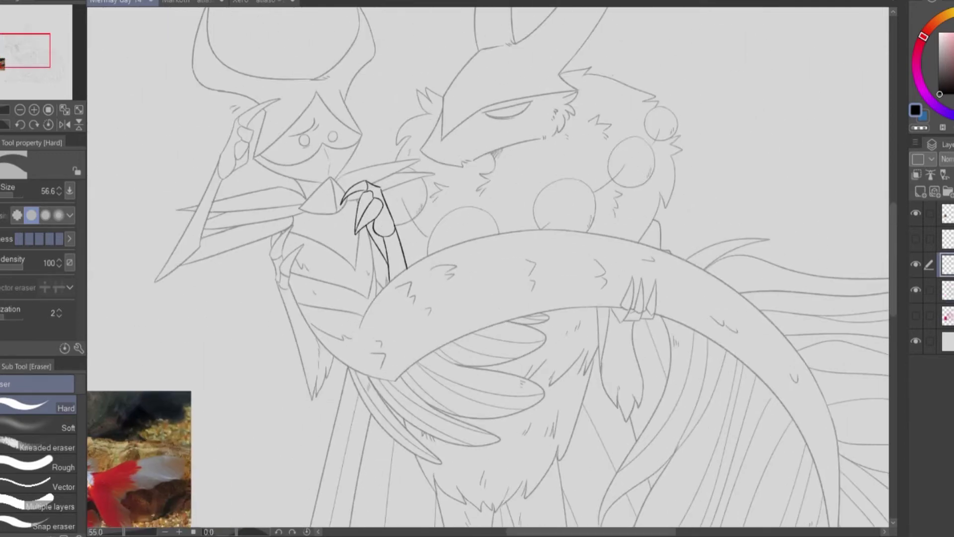
Auto-select the empty background around the characters, referring to all layers
key(w)
scroll(352, 275, up, 2)
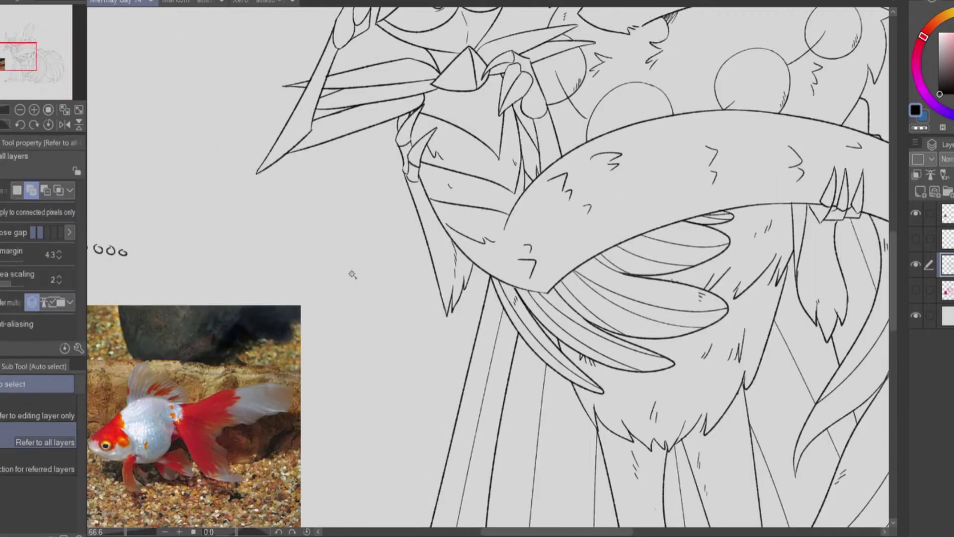
click(374, 147)
scroll(375, 147, down, 1)
key(ctrl+Tab)
key(ctrl+shift+Tab)
Ink long wavy strands hanging below the left character's raised arm with the Fairy Tale pen
key(p)
drag(383, 50, 388, 423)
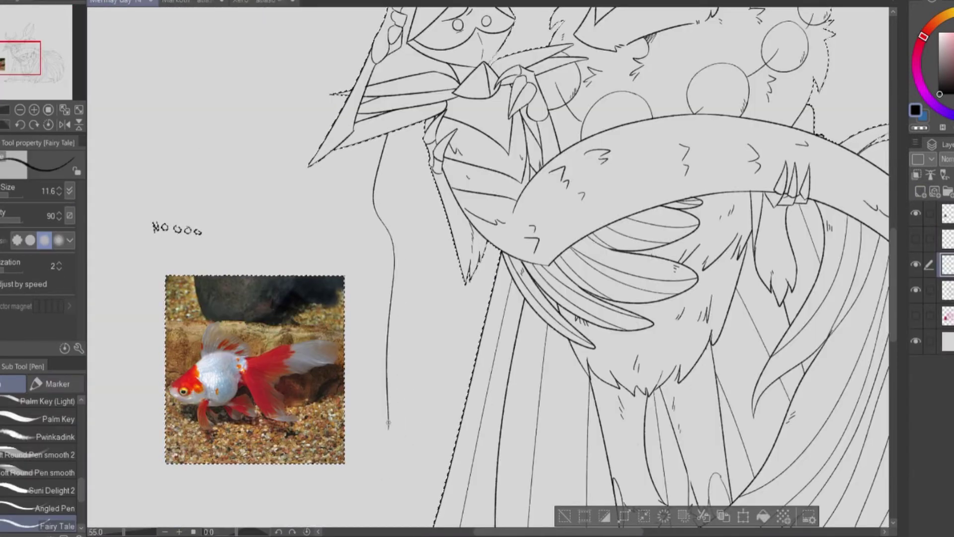
drag(393, 138, 413, 428)
drag(417, 192, 387, 428)
drag(429, 147, 424, 477)
drag(436, 246, 444, 456)
drag(472, 232, 473, 274)
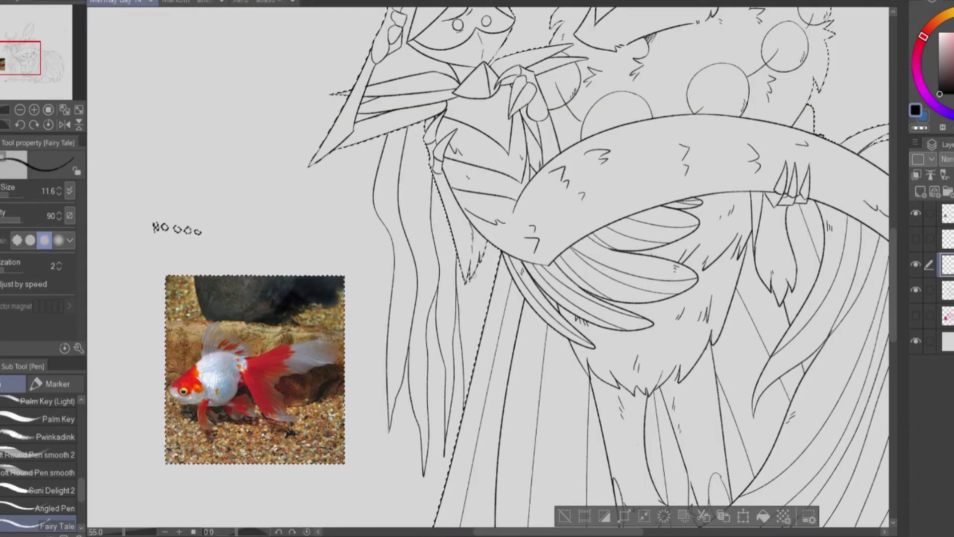
Add short detail strokes to the hanging strands and clear the selection
scroll(472, 275, up, 4)
scroll(397, 298, down, 2)
scroll(354, 368, up, 3)
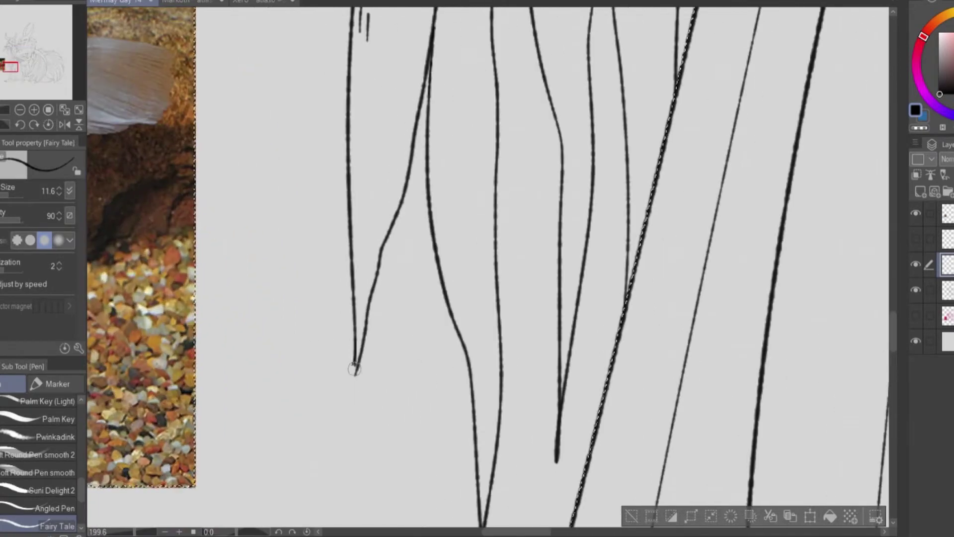
scroll(354, 369, down, 4)
scroll(354, 368, up, 1)
scroll(354, 369, down, 2)
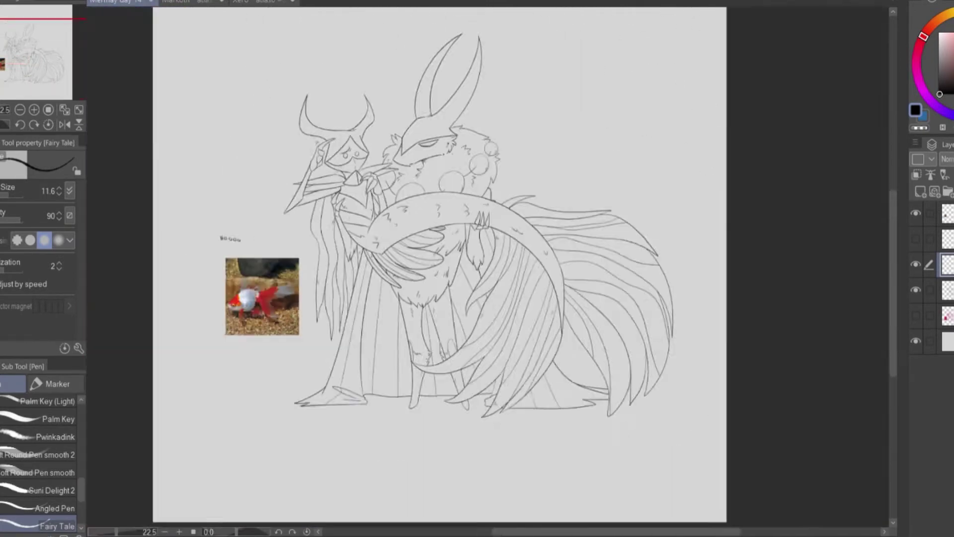
Hide the goldfish reference and note, and auto-select the background outside the characters
scroll(448, 274, up, 2)
click(916, 213)
key(w)
click(595, 416)
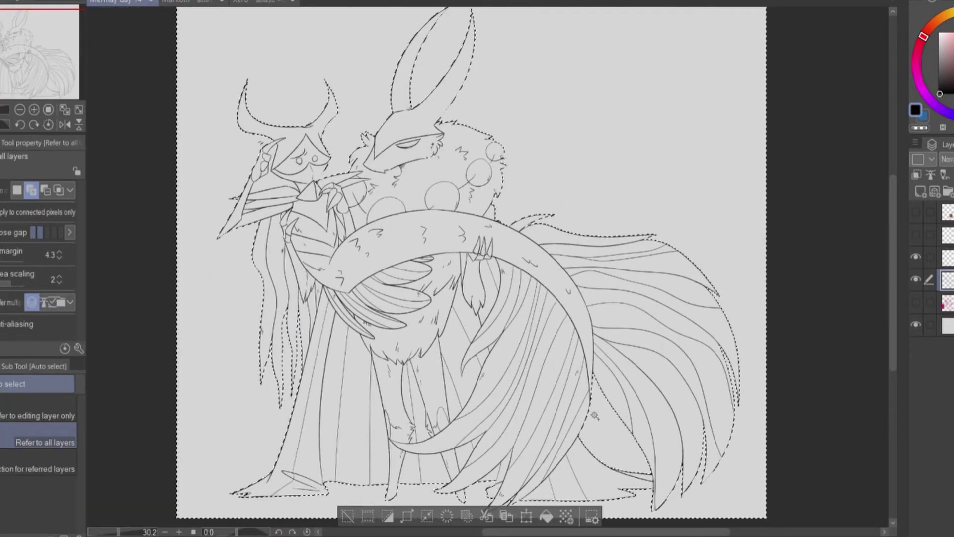
key(ctrl+shift+n)
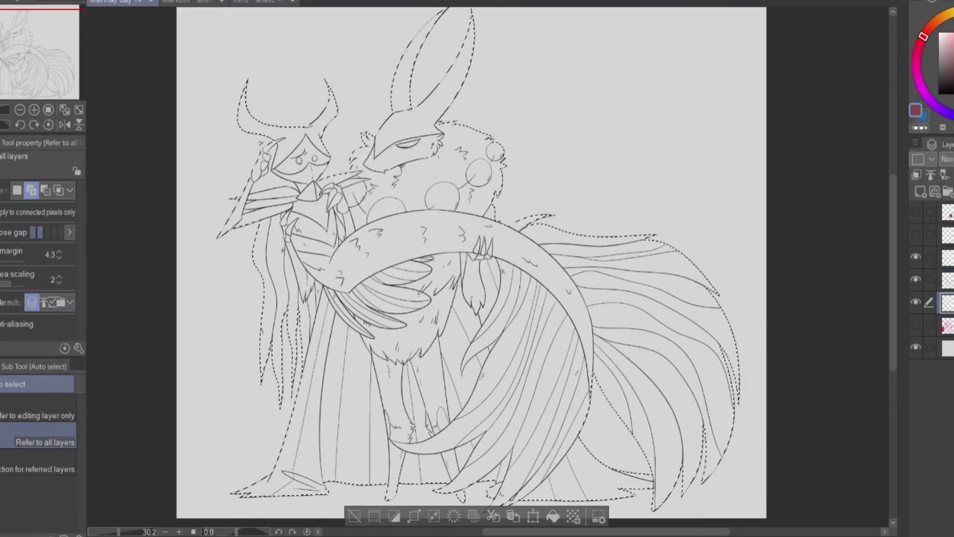
key(alt+BackSpace)
key(ctrl+z)
key(ctrl+z)
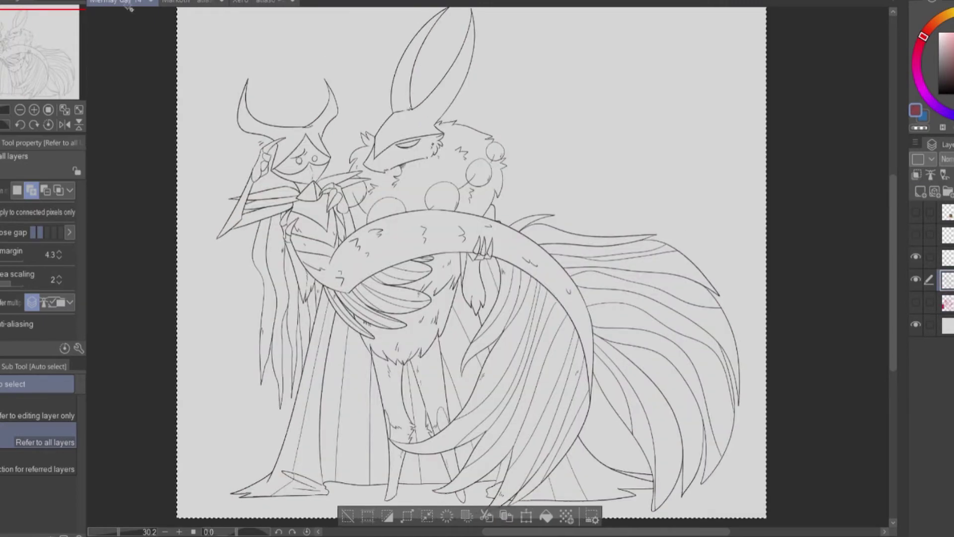
Select the background around the figures again, including the small gaps between the raised arm and collar spikes
scroll(447, 269, up, 2)
scroll(448, 269, down, 2)
scroll(348, 199, up, 4)
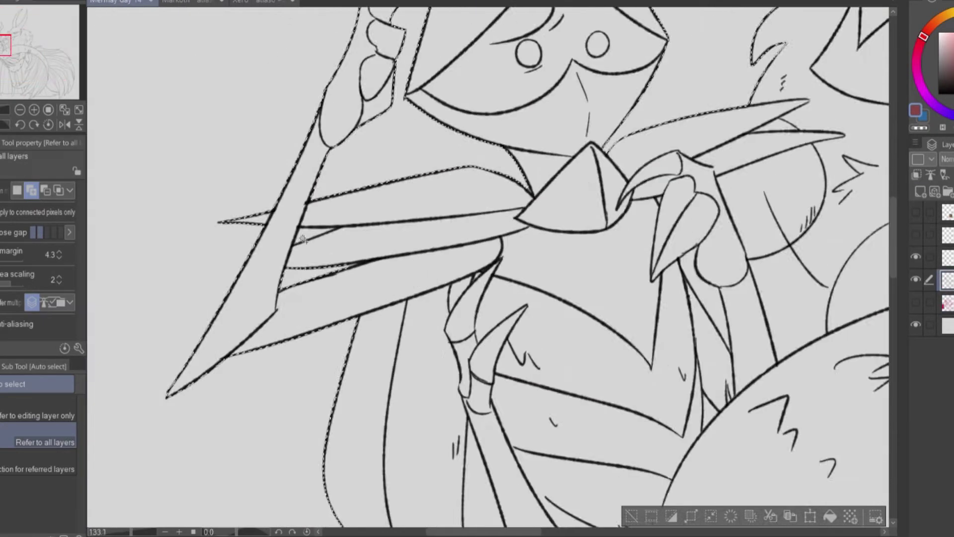
scroll(447, 269, down, 4)
scroll(497, 273, up, 4)
scroll(497, 273, down, 3)
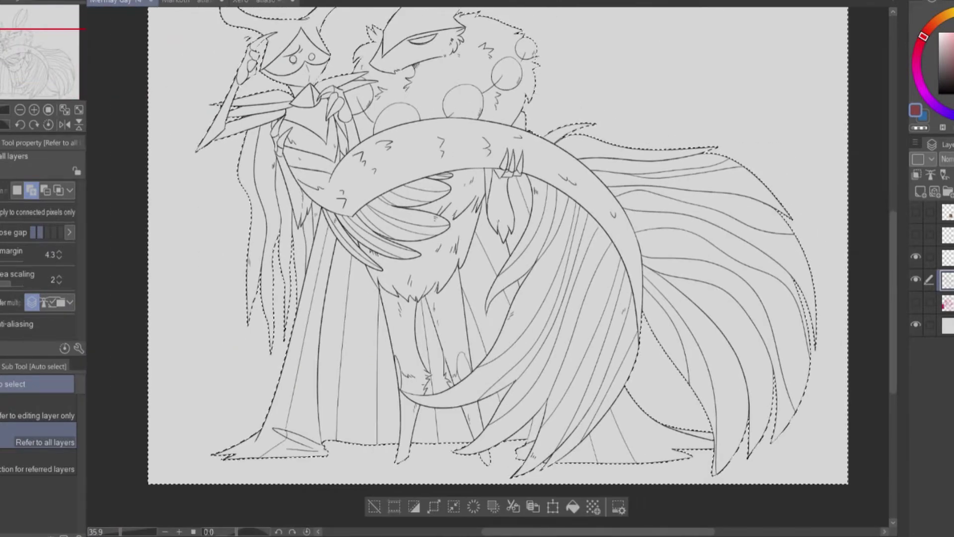
Fill the silhouette of both characters with flat dark red on a new layer beneath the line art, and deselect
click(935, 303)
click(920, 191)
key(alt+BackSpace)
key(ctrl+d)
scroll(909, 250, down, 1)
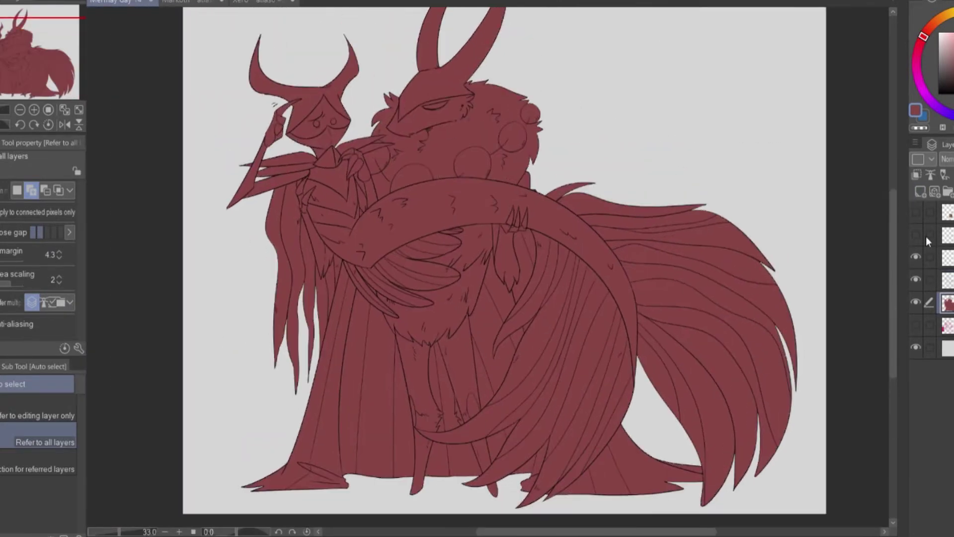
Add a layer clipped to the red base and fill the left character's horned helmet with crimson
click(917, 175)
key(i)
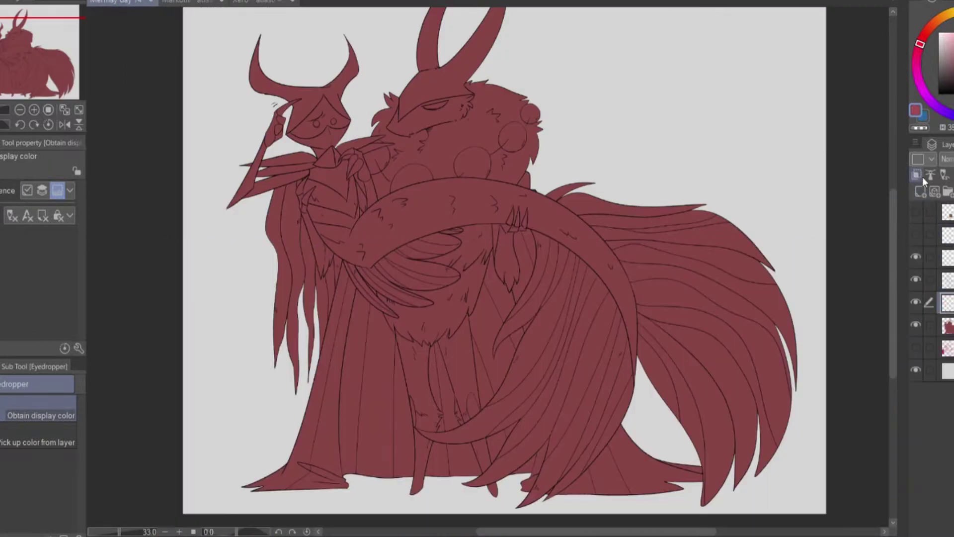
scroll(318, 120, up, 6)
key(m)
drag(305, 144, 338, 84)
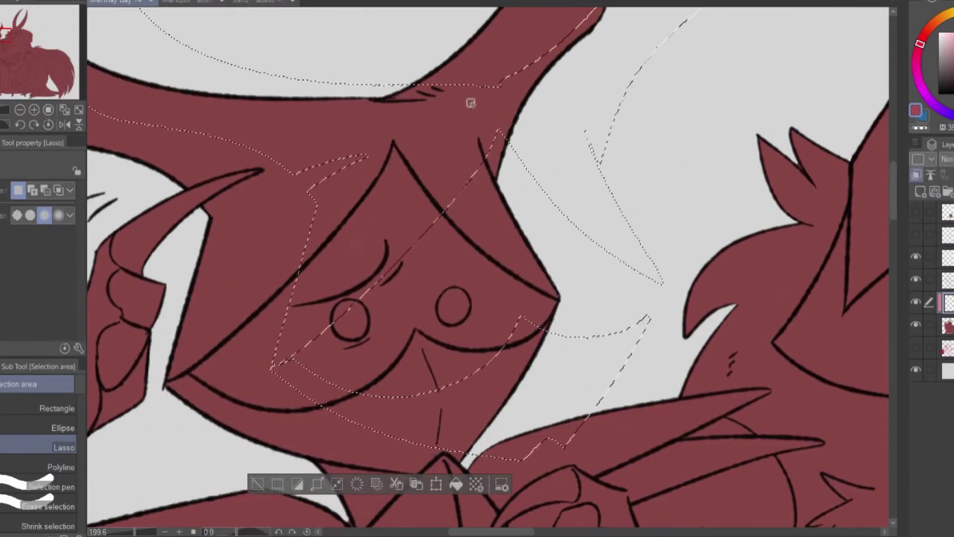
scroll(471, 103, down, 4)
Fill the lower part of the left character's mask with purple, including its narrow upper corner
key(i)
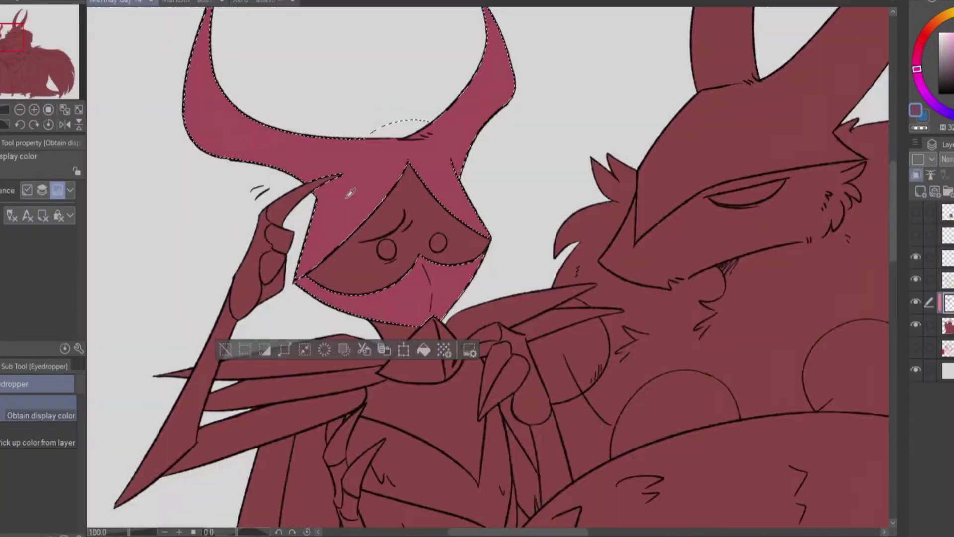
scroll(349, 194, up, 1)
key(g)
click(387, 283)
key(m)
scroll(447, 223, up, 4)
drag(531, 202, 527, 205)
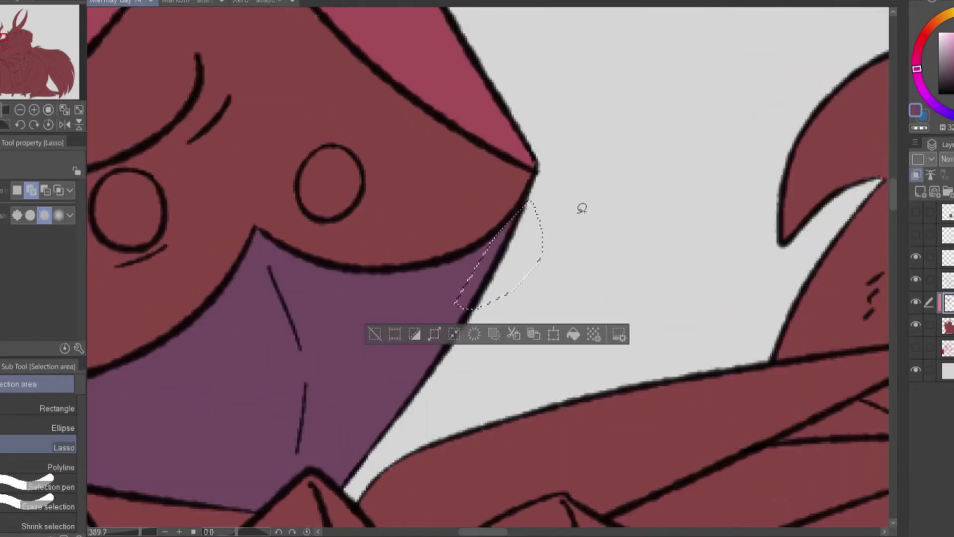
Select the left character's torso and long curved tail, including small missed areas, and fill them with plum purple
scroll(582, 208, down, 5)
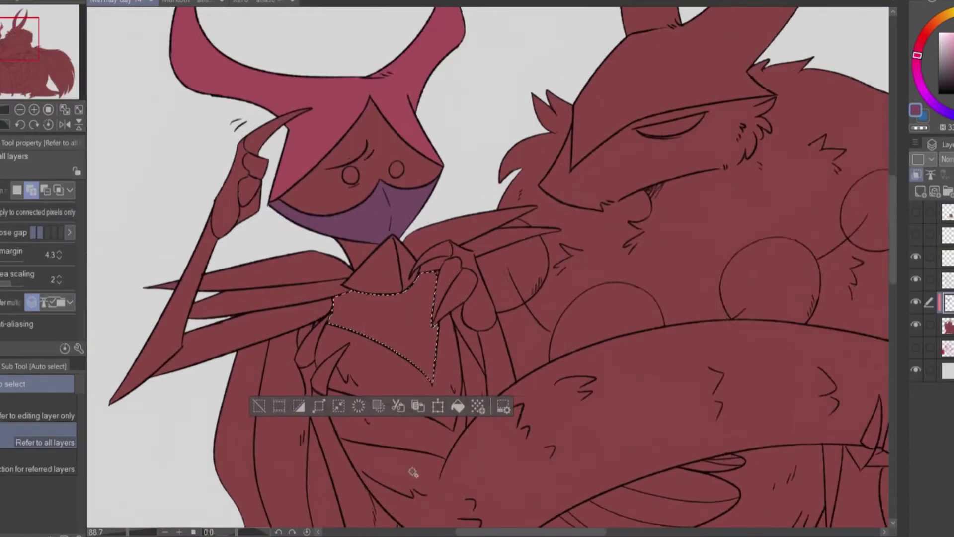
scroll(412, 472, up, 2)
shift+click(308, 372)
scroll(308, 373, down, 3)
scroll(368, 248, up, 3)
key(m)
drag(191, 164, 346, 176)
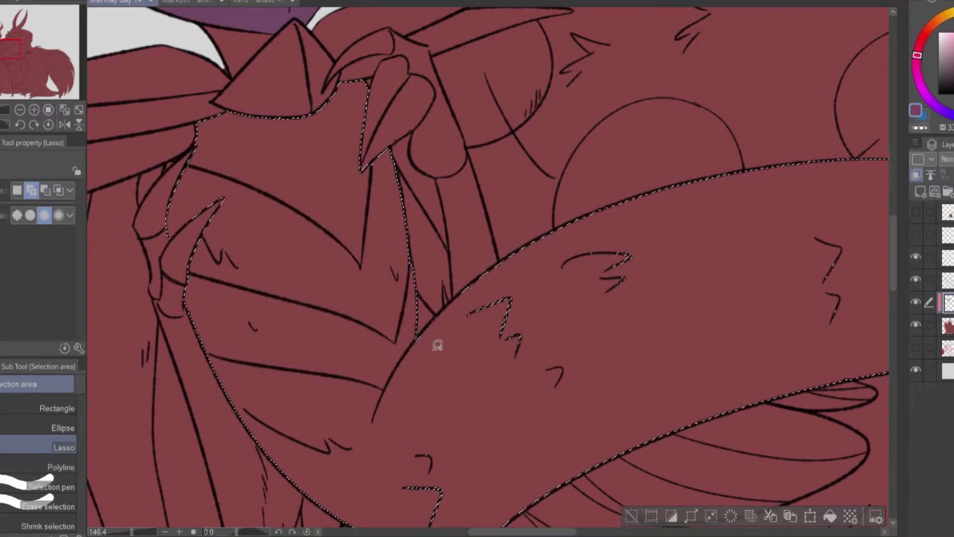
scroll(438, 345, down, 2)
drag(50, 59, 68, 57)
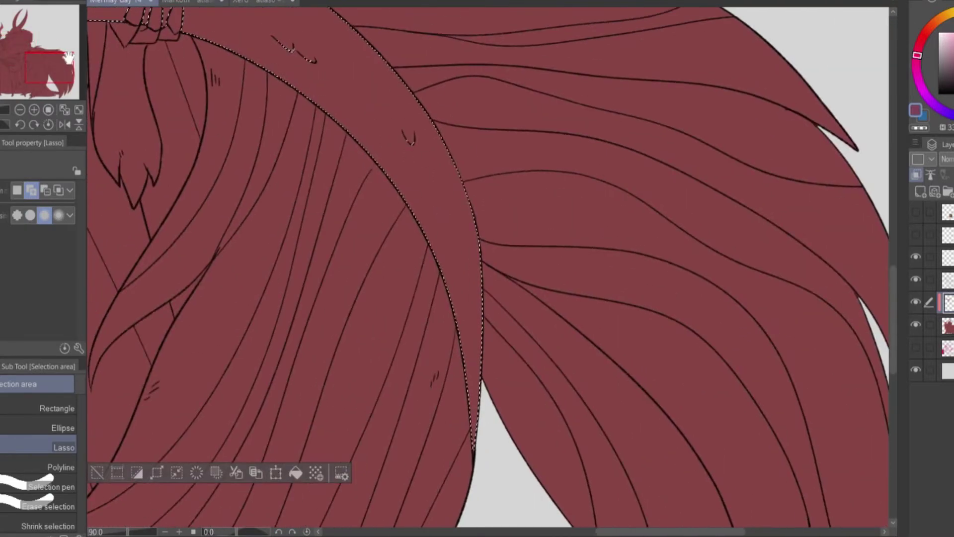
scroll(476, 355, up, 5)
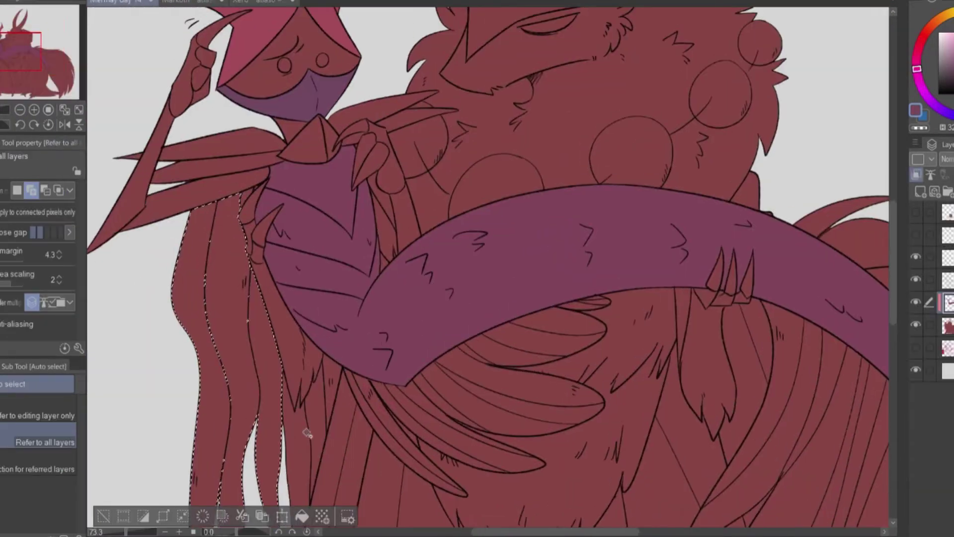
Select the left character's hanging strands down to their tips and fill them with dark purple
scroll(362, 245, up, 8)
key(m)
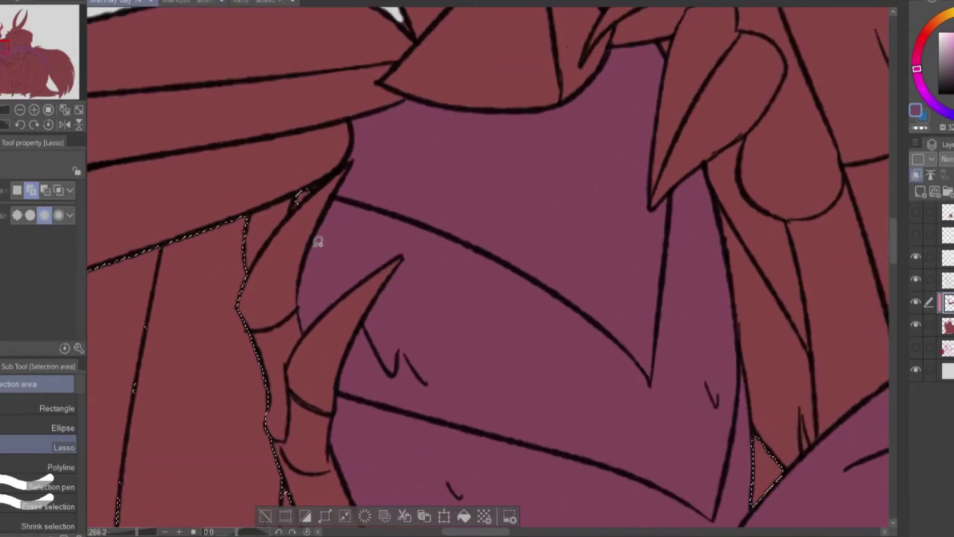
scroll(364, 145, down, 8)
drag(231, 358, 238, 98)
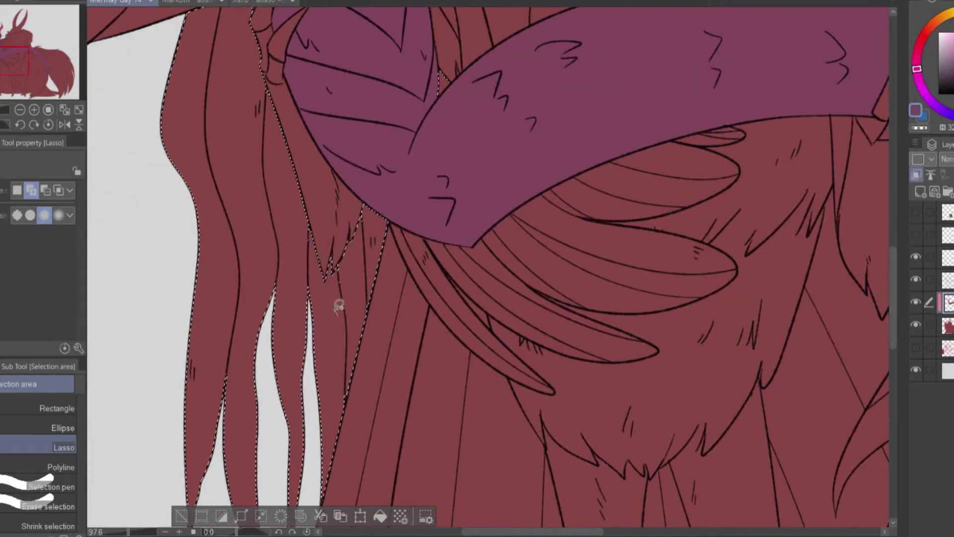
scroll(338, 306, down, 5)
scroll(319, 377, up, 3)
drag(224, 442, 316, 415)
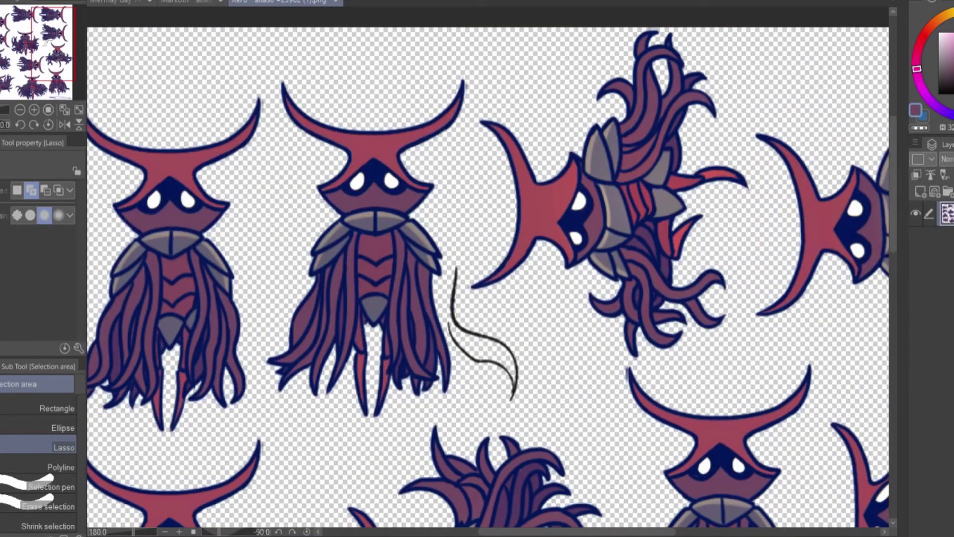
Fill the left character's collar spikes and pointed centre piece with light peach
key(i)
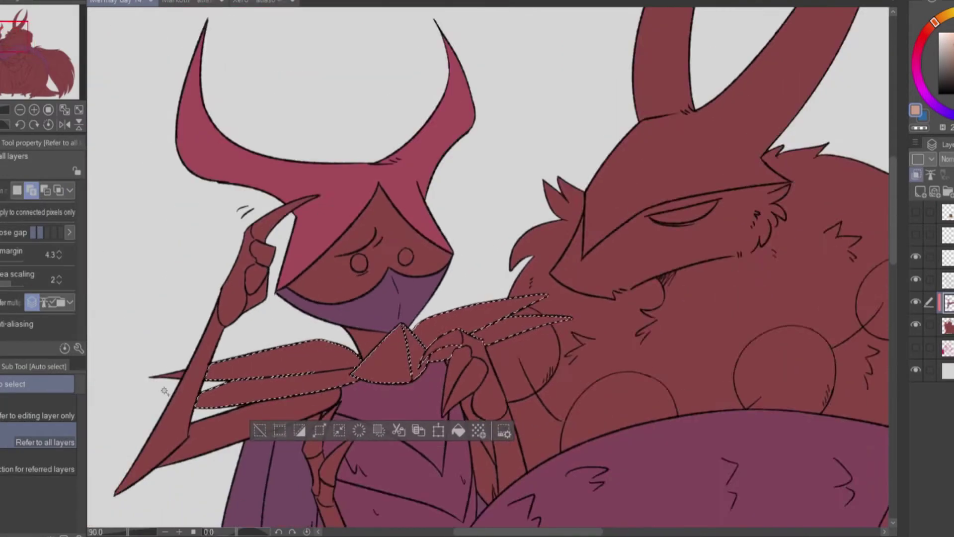
key(alt+BackSpace)
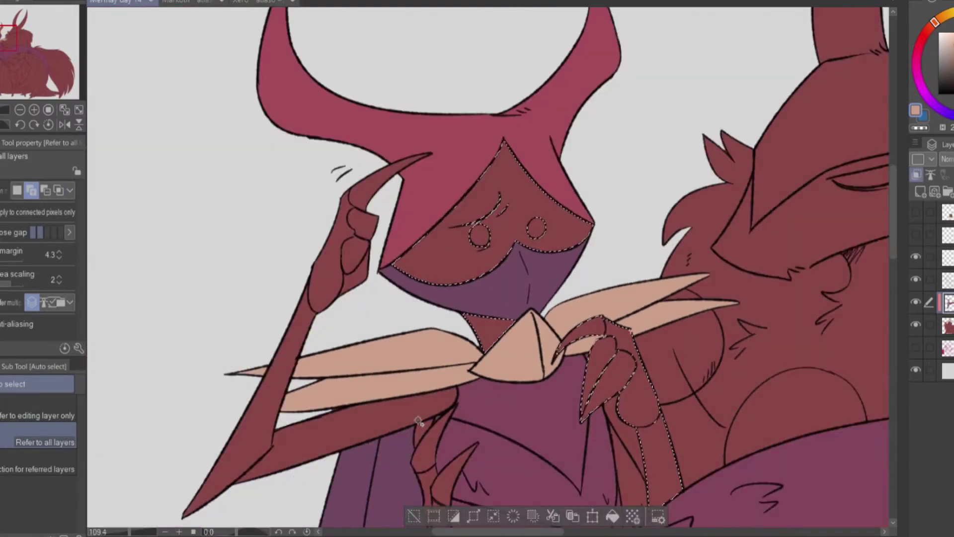
On a new clipped layer, select the left character's face, neck, clawed hands and arm sections, including missed edges, and fill them with near-black
scroll(636, 447, up, 6)
click(949, 326)
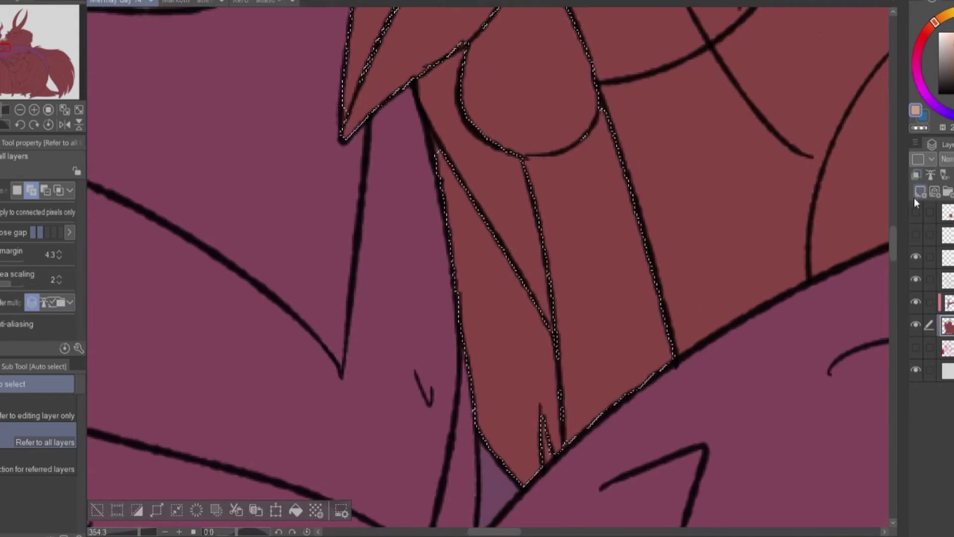
key(m)
drag(417, 118, 438, 246)
scroll(436, 118, up, 5)
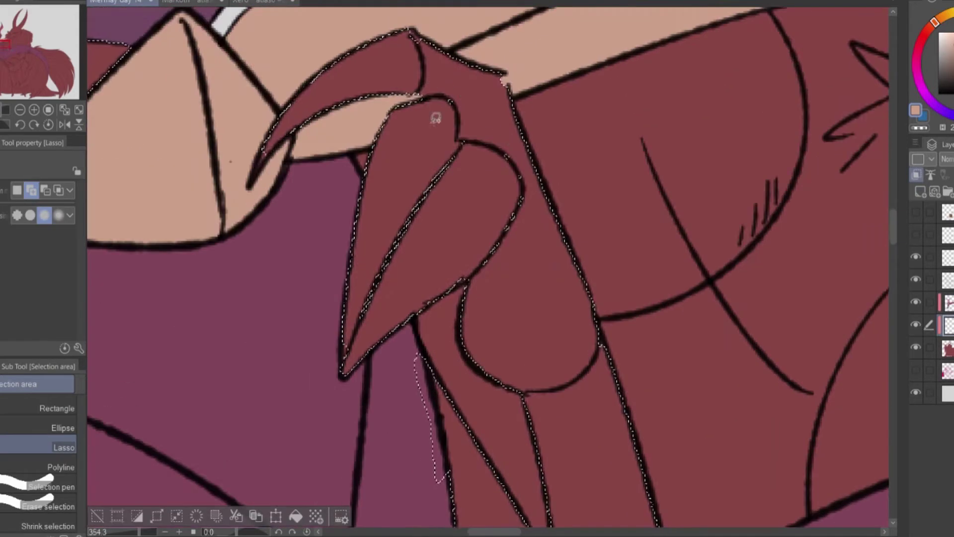
scroll(320, 394, down, 5)
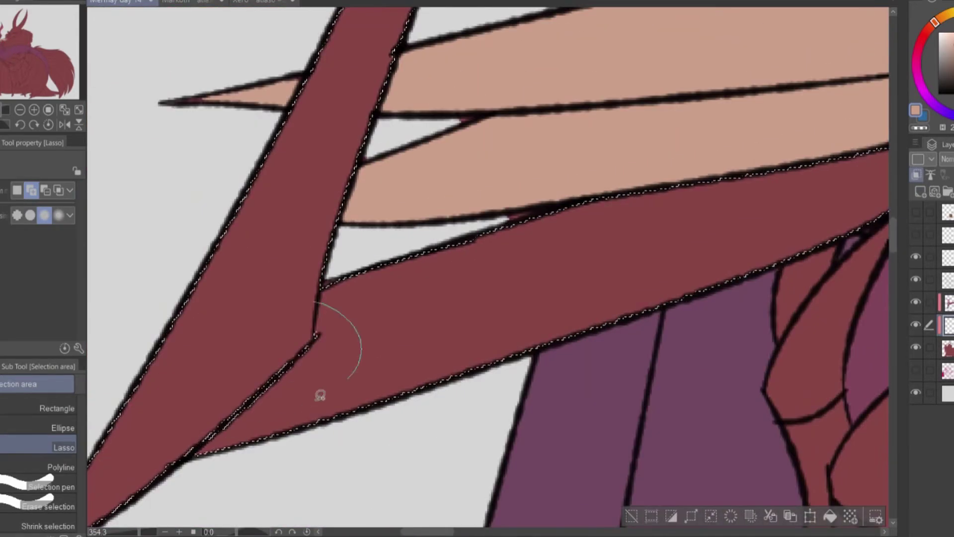
drag(256, 312, 297, 414)
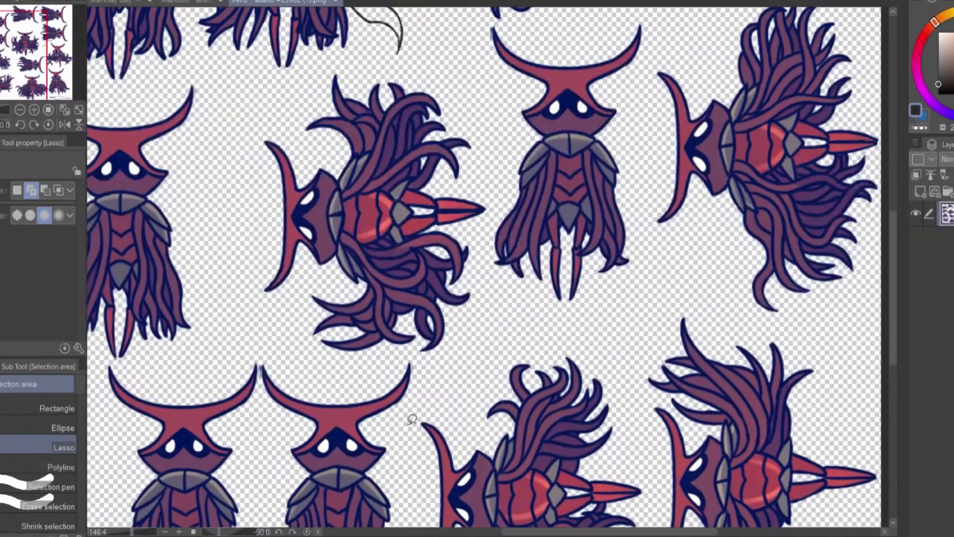
key(p)
drag(177, 214, 195, 229)
drag(208, 310, 217, 325)
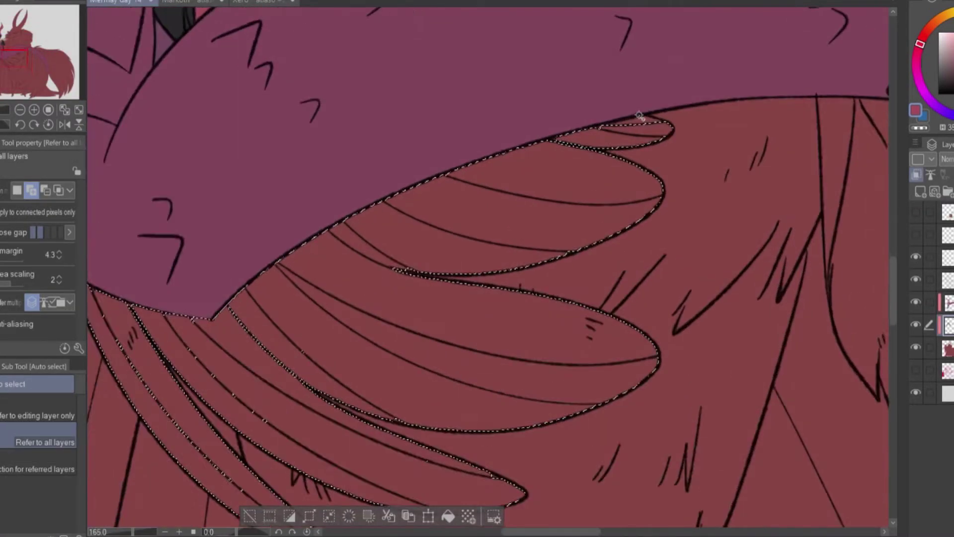
Select the left character's waist fins and large tail fins and fill them with magenta
scroll(632, 125, down, 3)
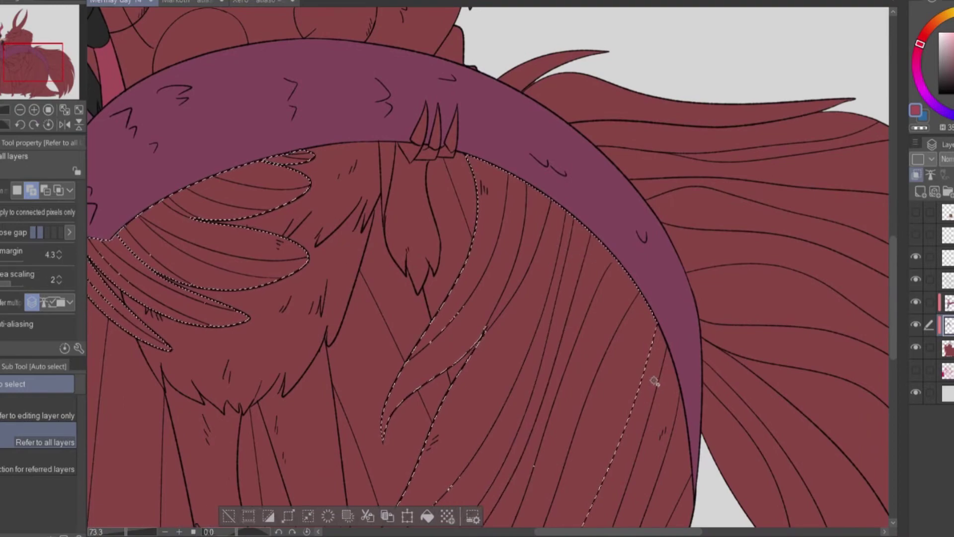
drag(560, 250, 476, 322)
drag(23, 80, 17, 54)
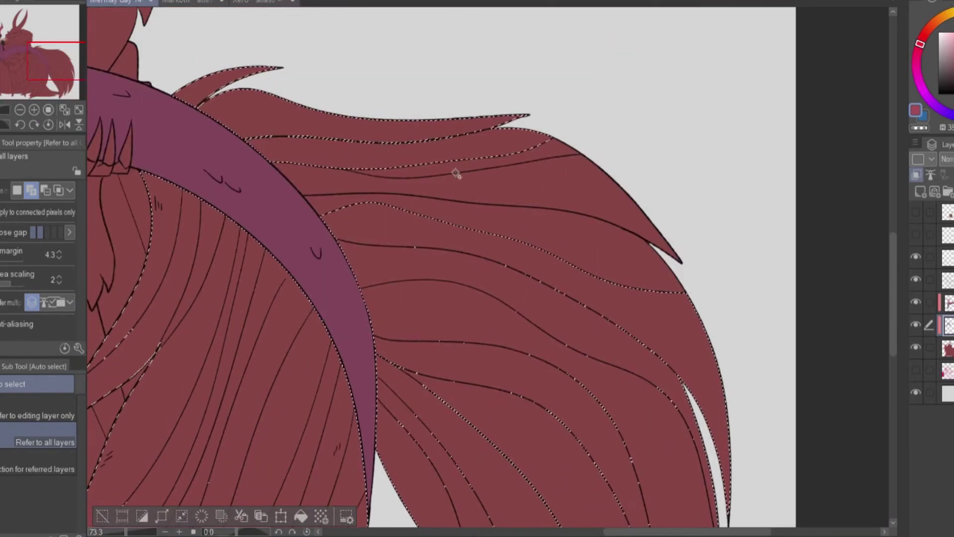
scroll(39, 55, down, 3)
Airbrush crimson over the selected waist and tail fins with the Soft airbrush
key(i)
click(918, 71)
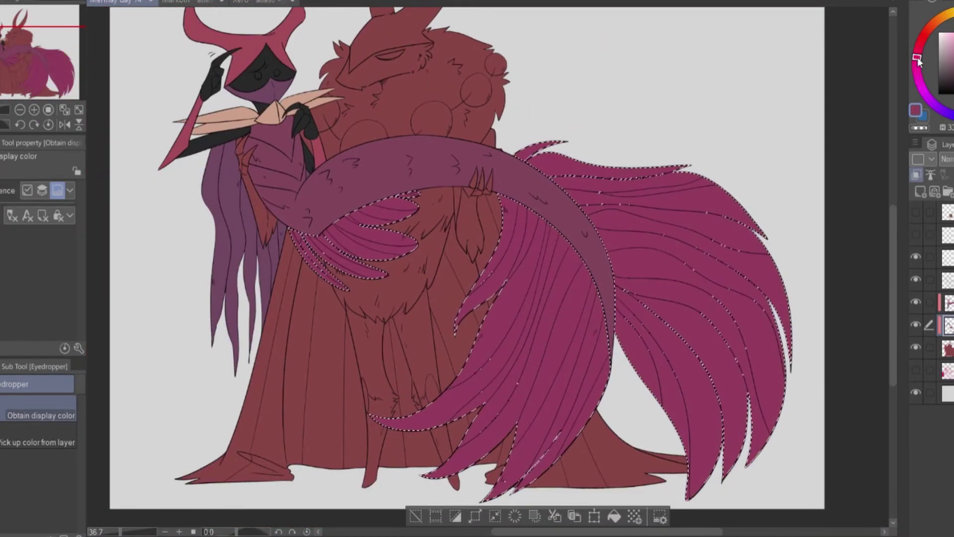
key(b)
mouse_move(372, 341)
mouse_down()
mouse_move(756, 330)
mouse_move(686, 209)
mouse_up()
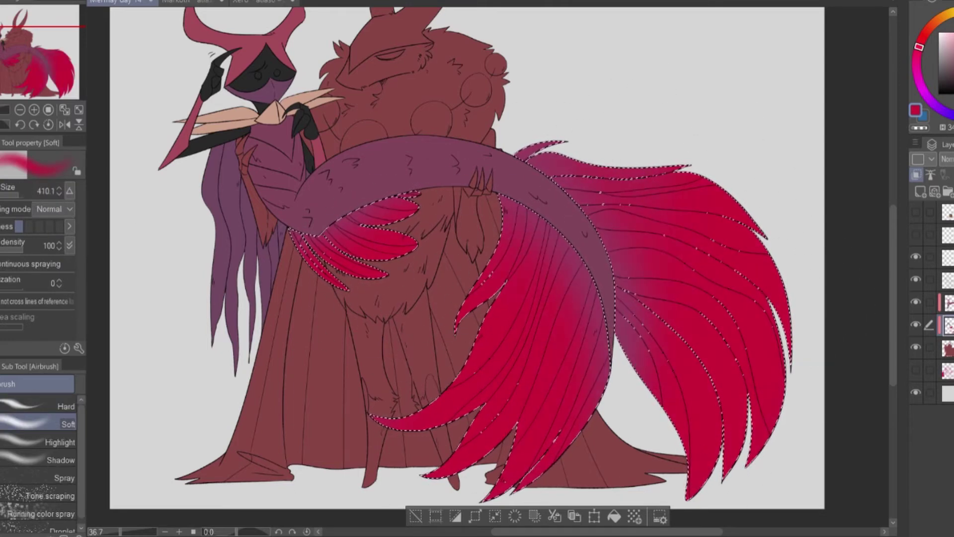
Sample the tail's purple, airbrush it softly over the base of the fins, and clear the selection
key(i)
click(916, 325)
click(916, 325)
click(497, 159)
key(b)
mouse_move(547, 324)
mouse_down()
mouse_move(582, 347)
mouse_move(572, 388)
mouse_move(594, 437)
mouse_up()
click(947, 302)
key(ctrl+d)
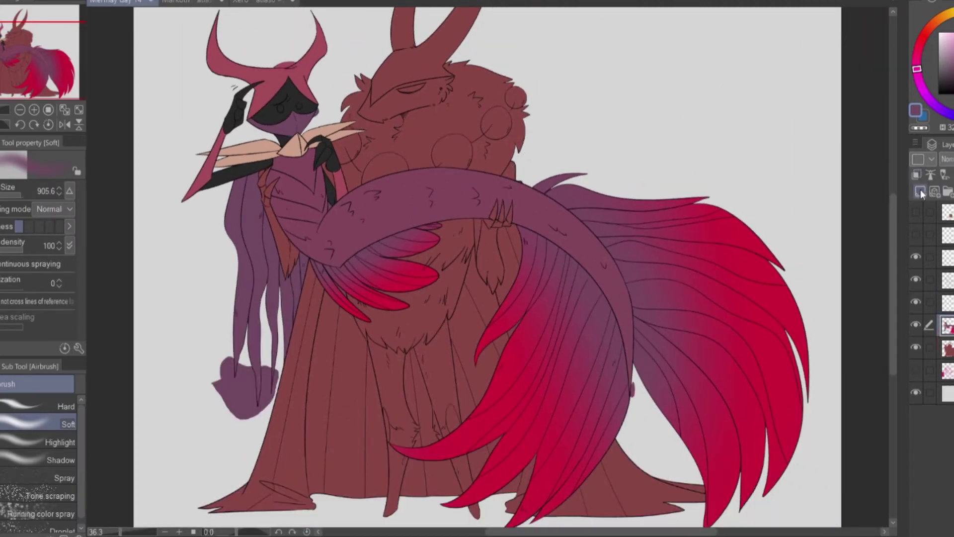
drag(918, 69, 919, 45)
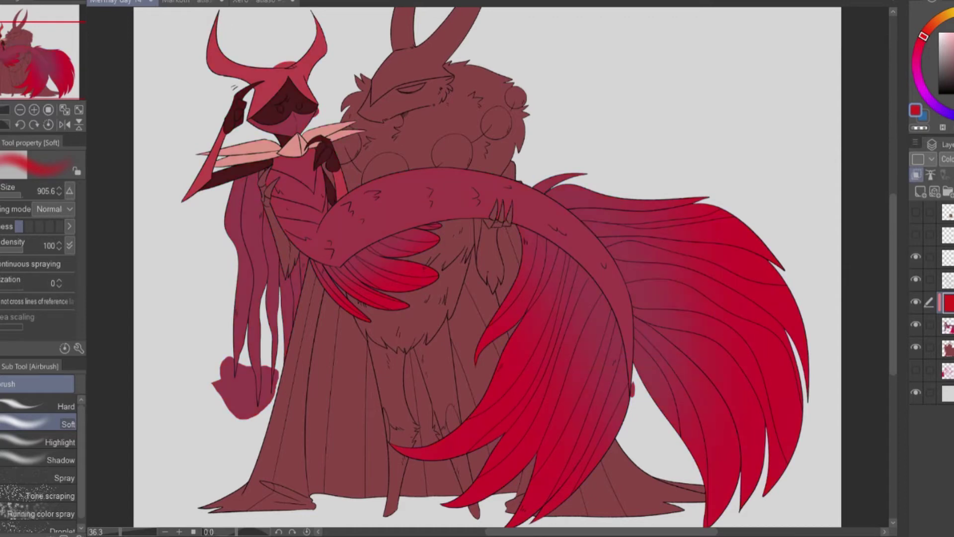
scroll(947, 159, up, 2)
scroll(947, 159, down, 3)
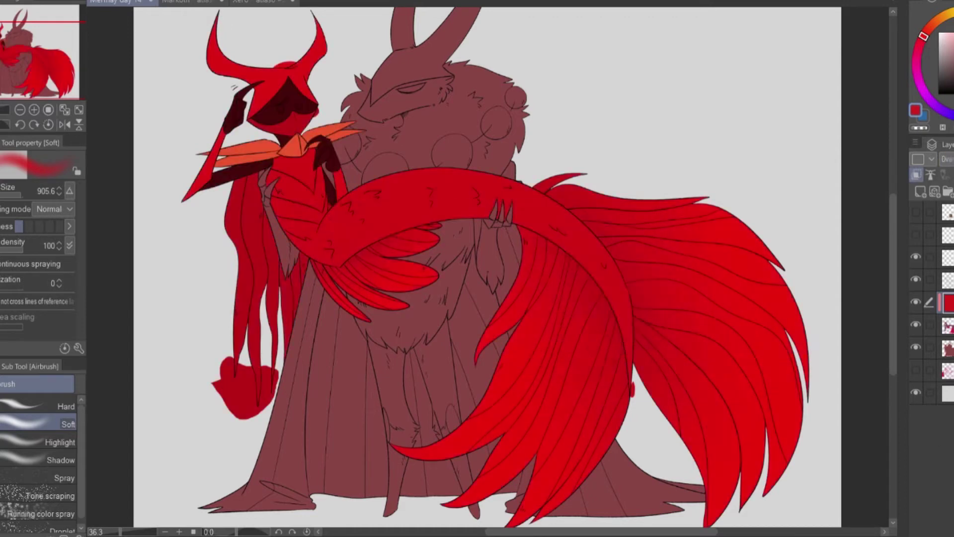
key(Delete)
key(ctrl+u)
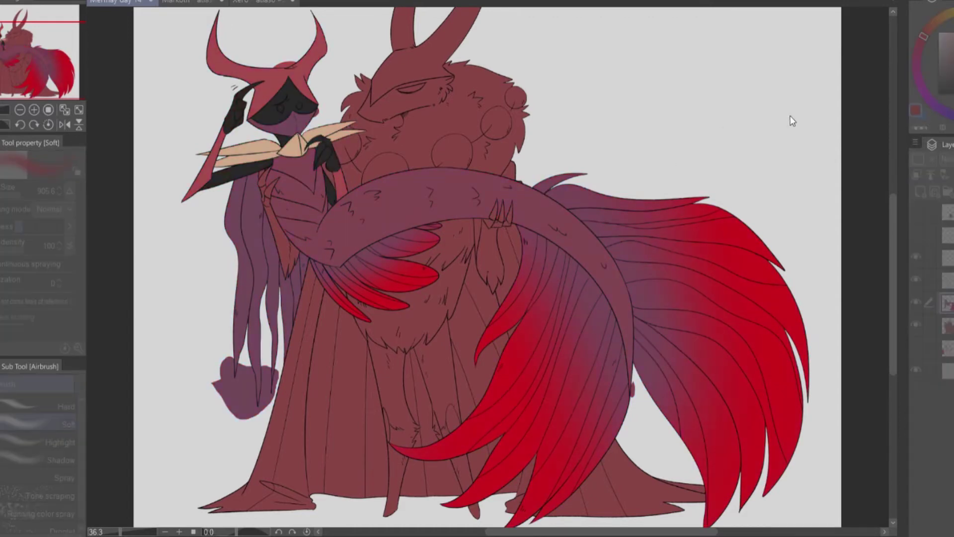
key(Escape)
Select the left character's torso, tail, horned headdress and coloured arm sections and shift their hue from purple-pink towards reddish brown
key(w)
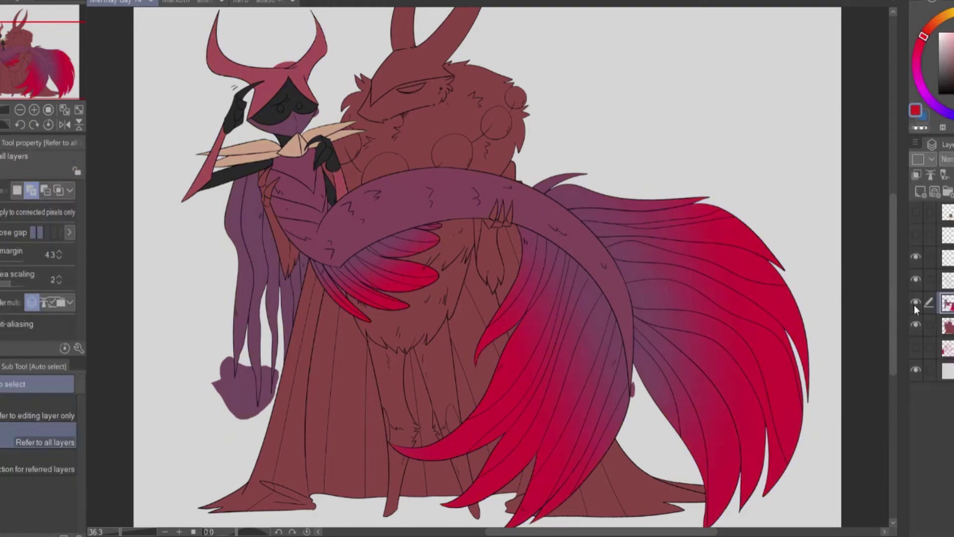
scroll(317, 179, up, 2)
click(316, 180)
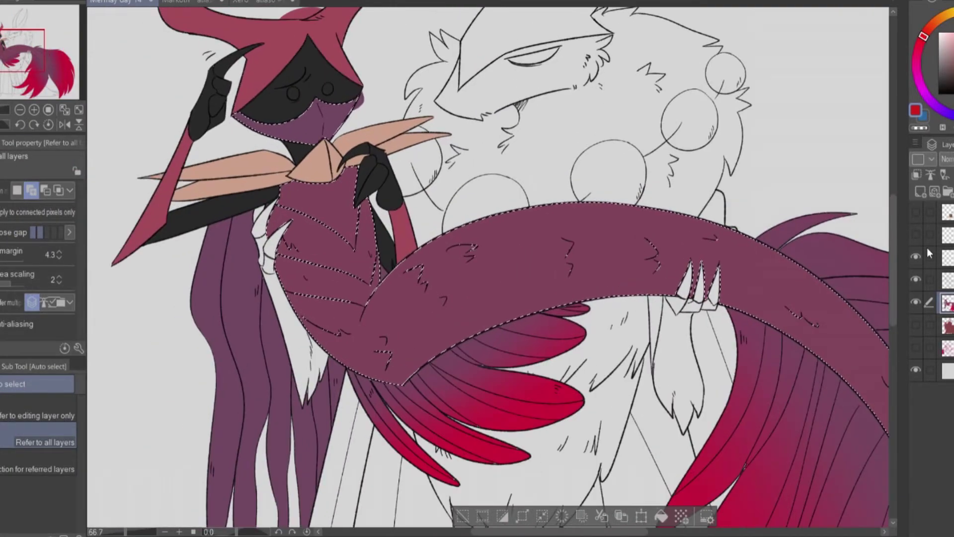
click(916, 279)
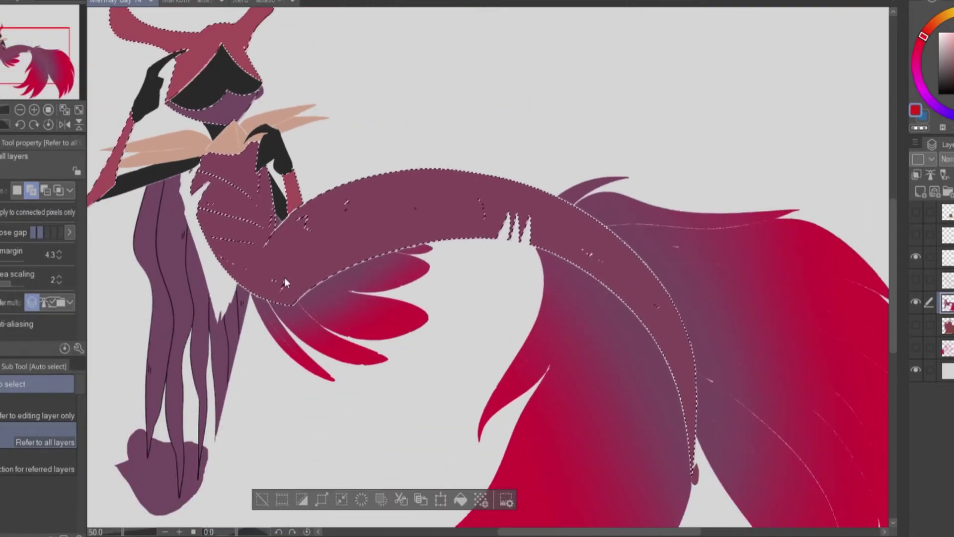
key(ctrl+u)
key(Return)
key(ctrl+d)
click(917, 279)
click(916, 324)
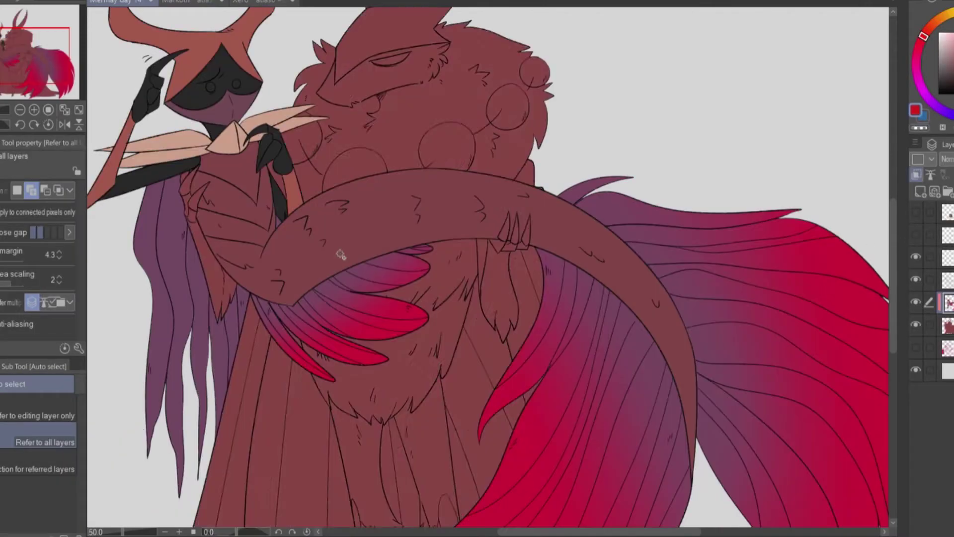
Show the goldfish reference photo and sample the purple for the fins
scroll(340, 255, down, 2)
scroll(313, 395, up, 5)
click(916, 211)
key(i)
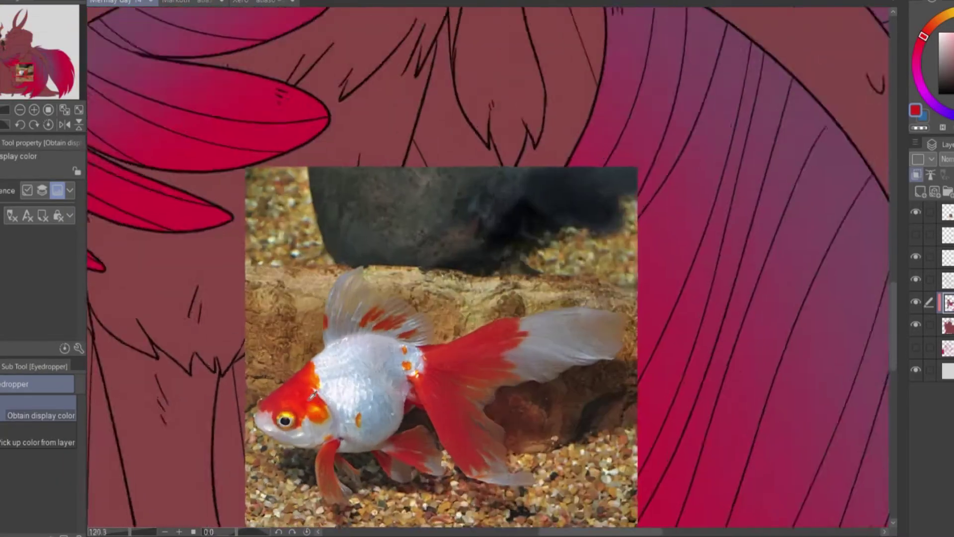
scroll(351, 218, down, 3)
click(617, 101)
Select the waist and inner tail fin sections from the line art, and lasso around the outer tail fin
key(w)
scroll(194, 199, up, 3)
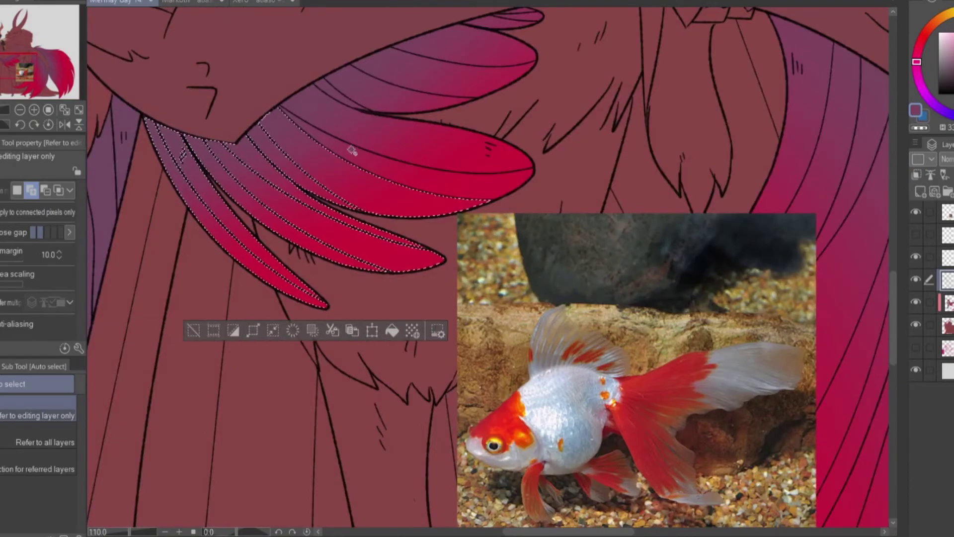
scroll(547, 199, down, 3)
click(629, 336)
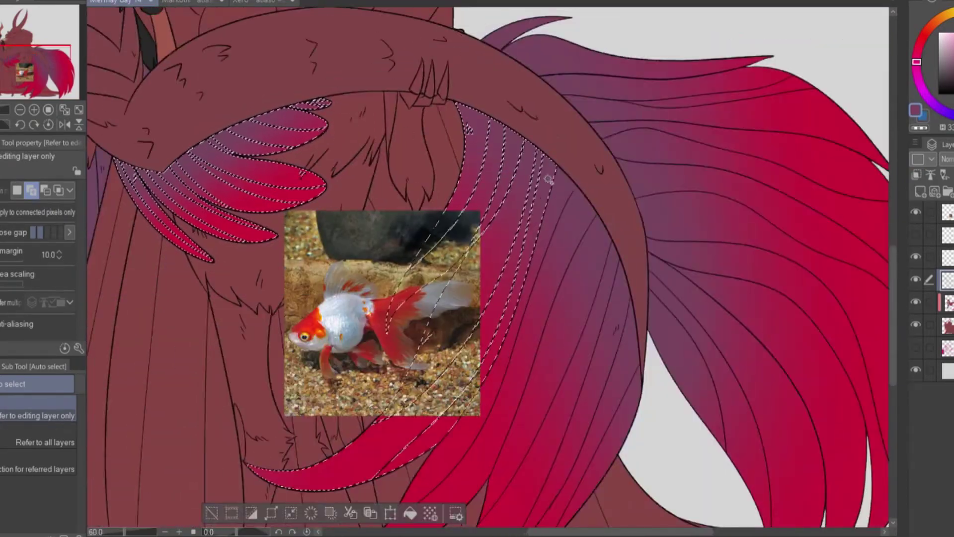
click(784, 351)
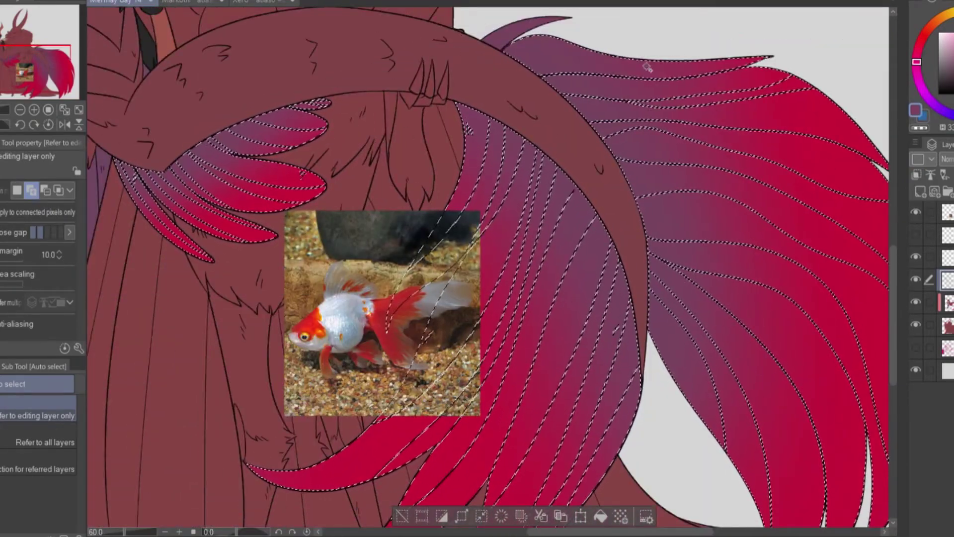
scroll(751, 275, down, 1)
key(m)
mouse_move(641, 23)
mouse_down()
mouse_move(812, 38)
mouse_move(571, 524)
mouse_move(467, 40)
mouse_move(421, 83)
mouse_up()
scroll(422, 83, up, 3)
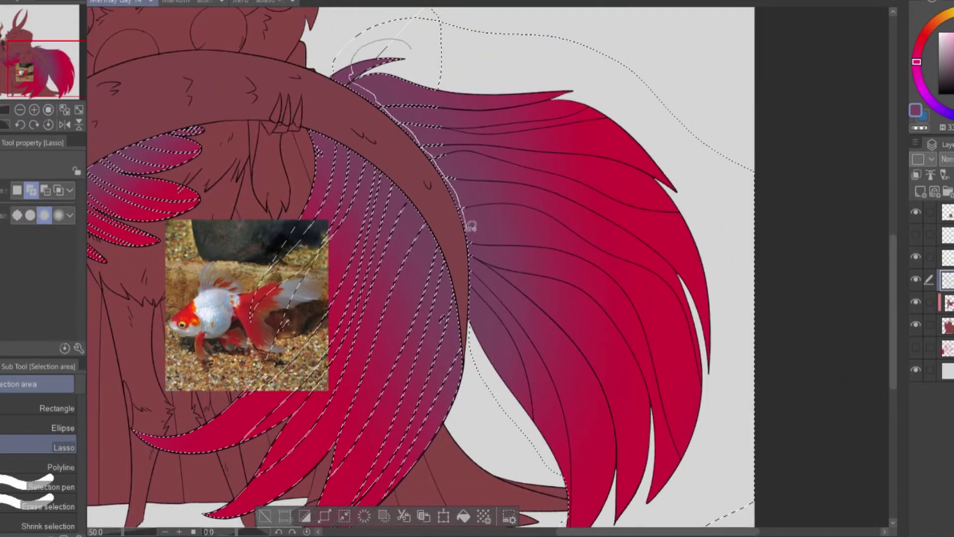
Add the missed slivers of the waist fins to the selection and fill all the fins with dark purple on a new clipped layer
scroll(478, 49, up, 5)
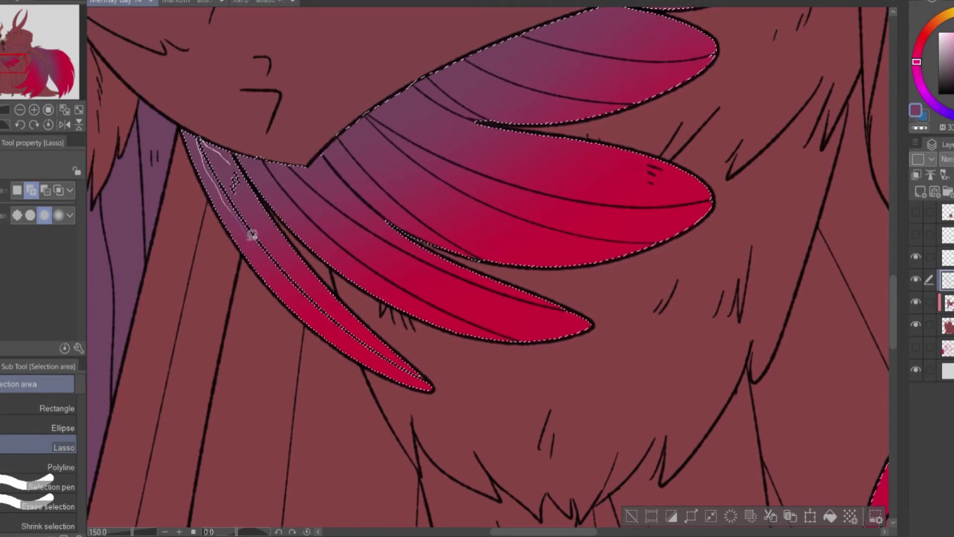
drag(18, 64, 20, 62)
drag(626, 44, 685, 31)
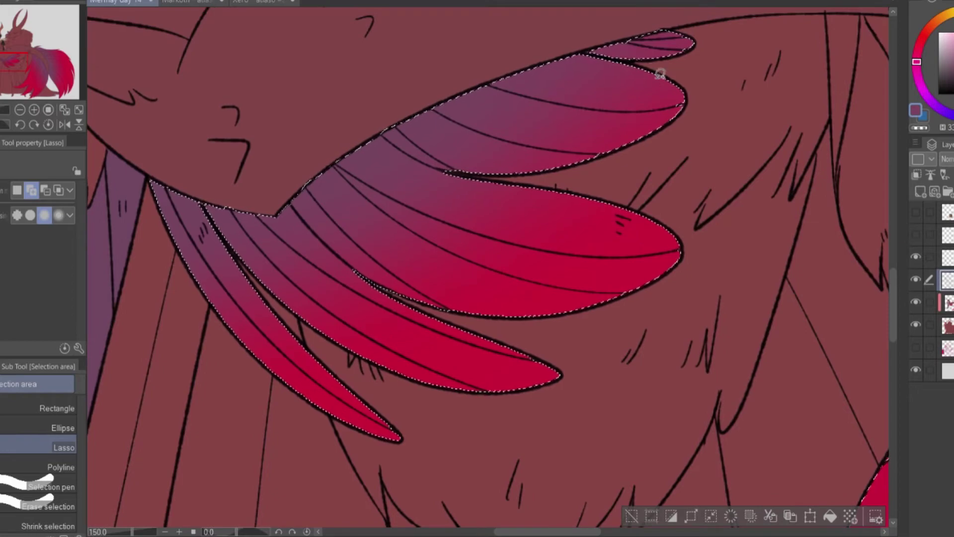
scroll(661, 73, down, 5)
key(i)
key(ctrl+z)
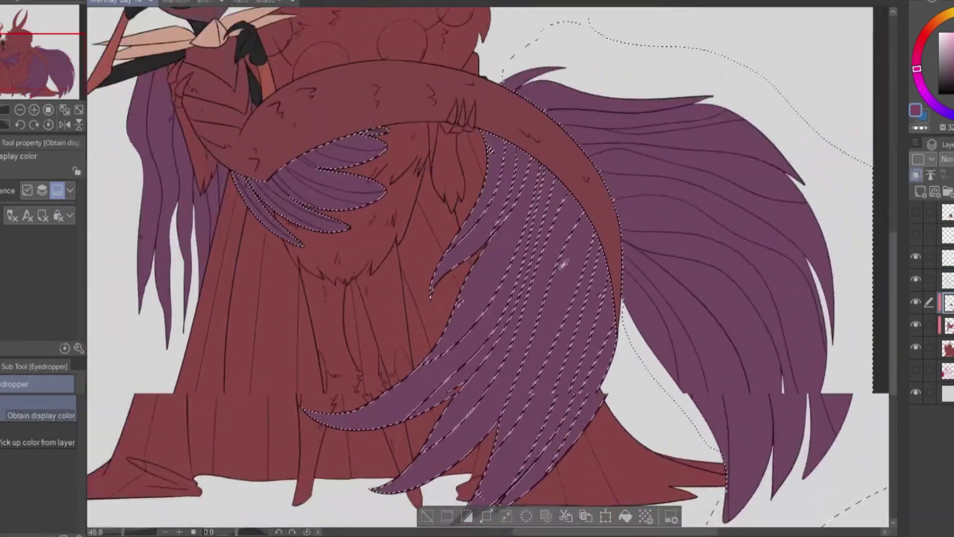
Lasso the gaps along the inner tail fin's lines into the selection so the purple covers the whole fin
scroll(563, 265, up, 1)
key(m)
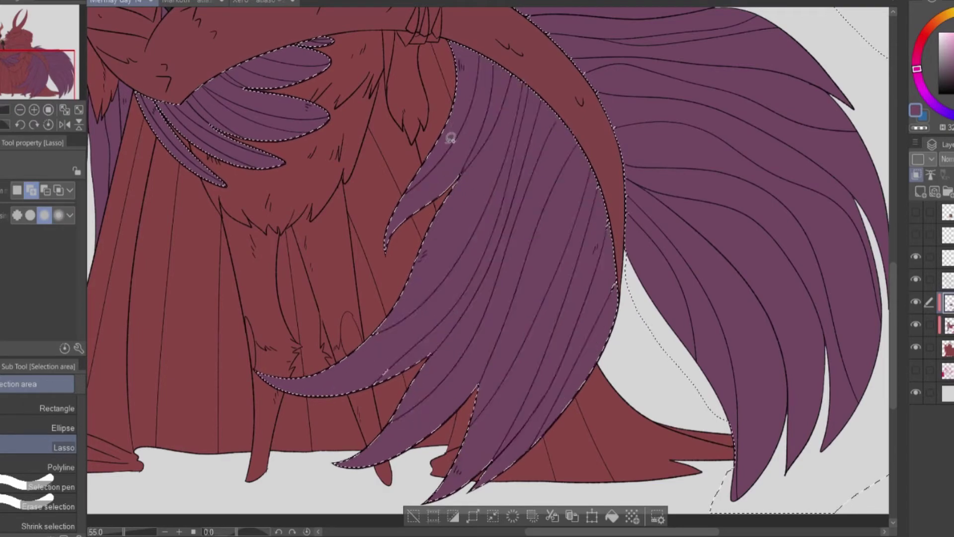
scroll(451, 432, up, 2)
scroll(383, 188, down, 3)
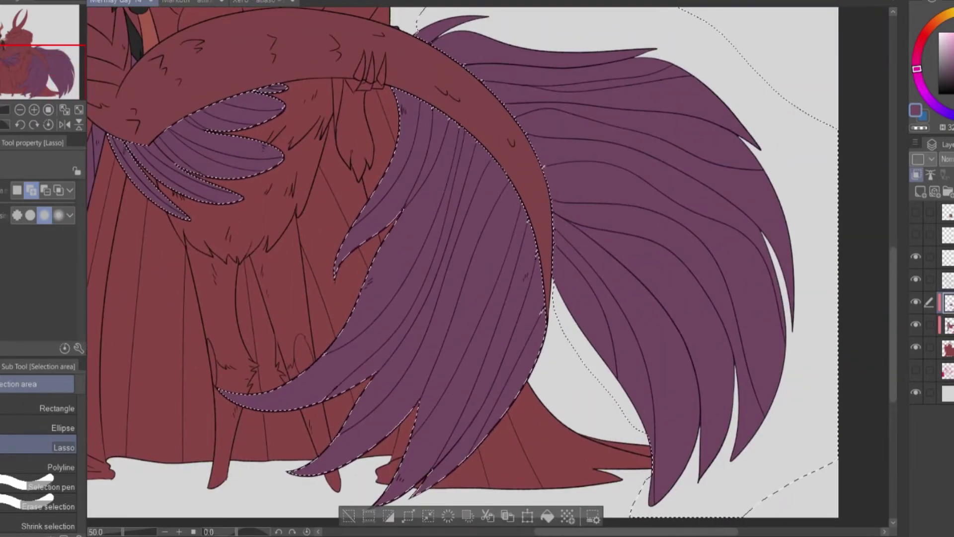
scroll(477, 288, up, 5)
Airbrush the tail and waist fins with the goldfish photo's red and orange, fading from purple bases to orange tips, and deselect
key(i)
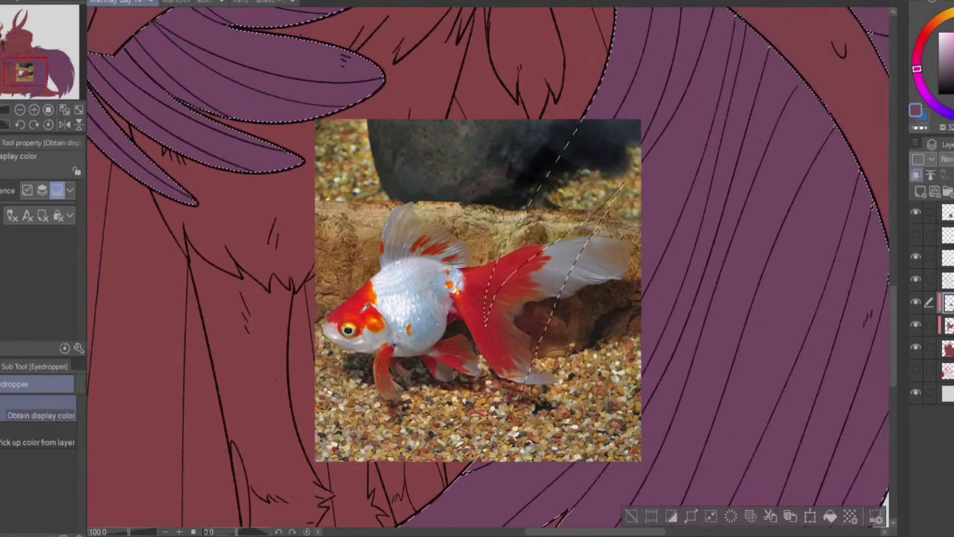
scroll(390, 285, down, 4)
scroll(417, 292, up, 4)
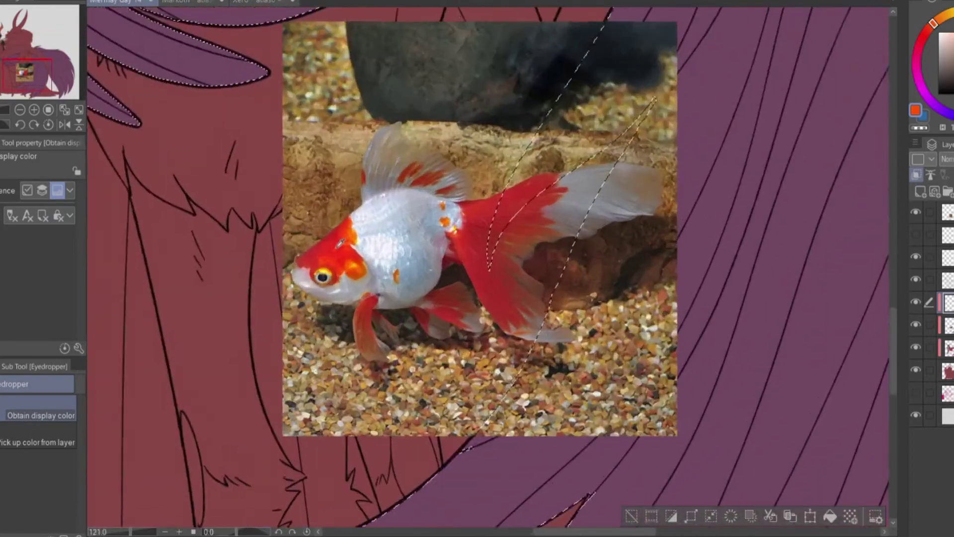
scroll(417, 292, down, 4)
scroll(410, 271, up, 1)
key(b)
drag(735, 174, 735, 448)
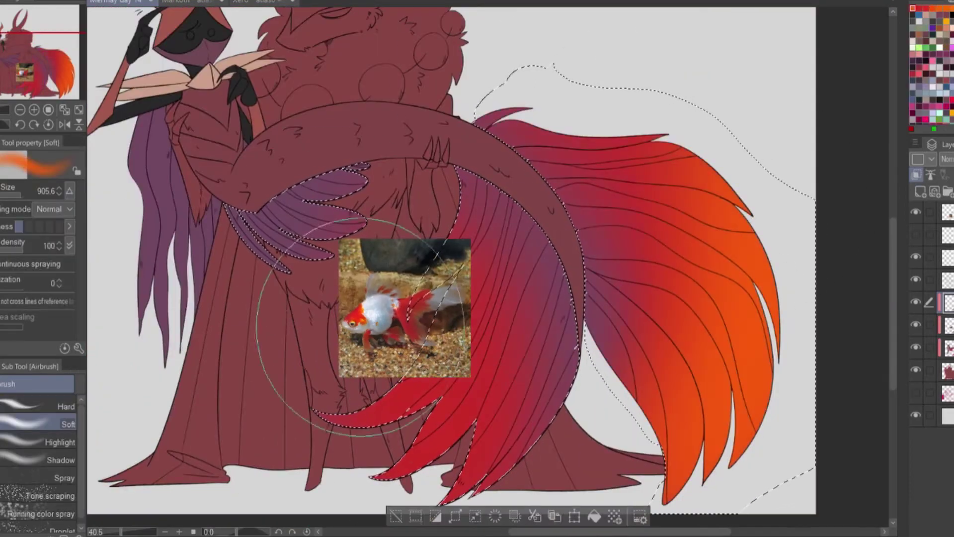
drag(447, 407, 383, 298)
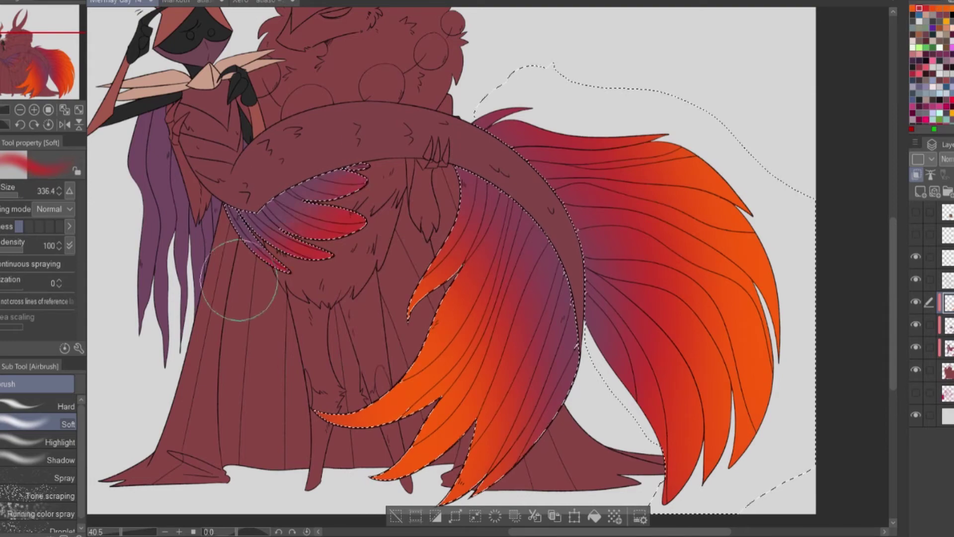
key(ctrl+d)
Draw small orange pen marks around the left character's torso and on the dark arm
scroll(237, 114, up, 4)
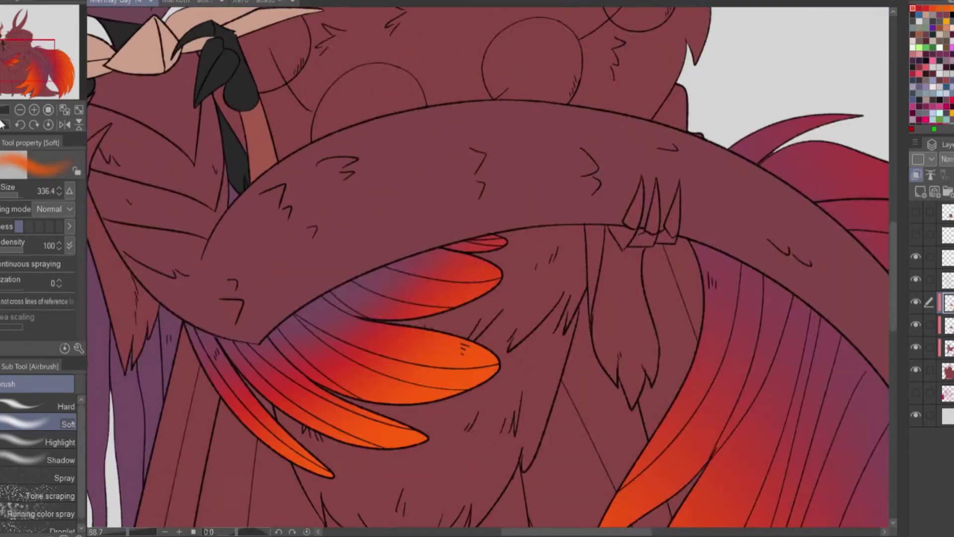
key(p)
mouse_move(445, 191)
mouse_down()
mouse_move(366, 207)
mouse_move(658, 362)
mouse_move(212, 220)
mouse_up()
drag(8, 53, 10, 46)
Select the left character's torso segments, lassoing in the missed edges, and fill them with dark red
key(w)
scroll(438, 312, up, 3)
click(437, 312)
scroll(284, 197, up, 1)
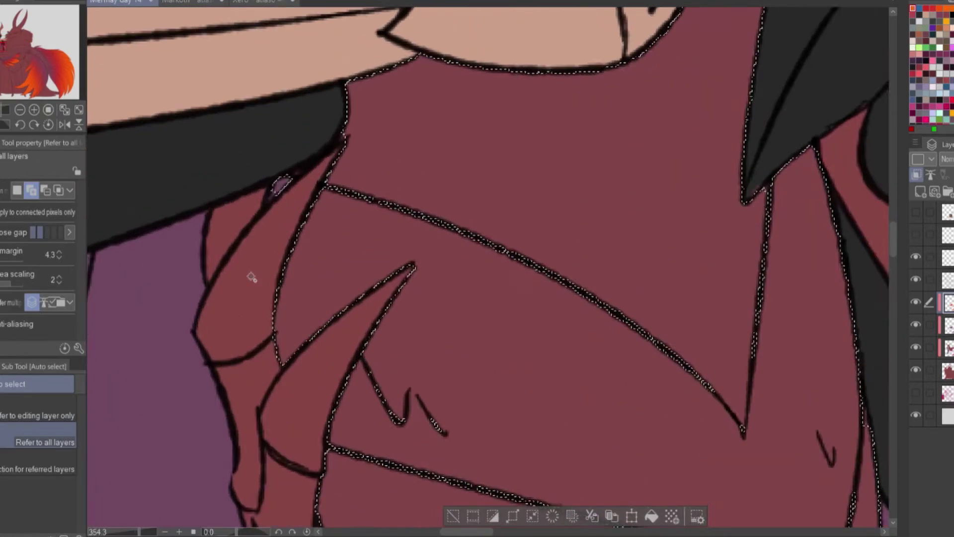
key(m)
scroll(706, 230, down, 3)
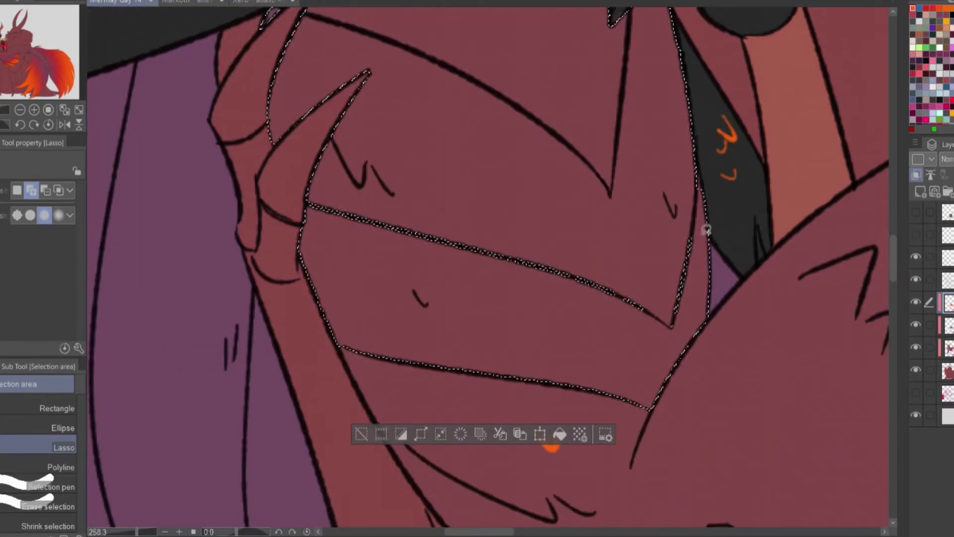
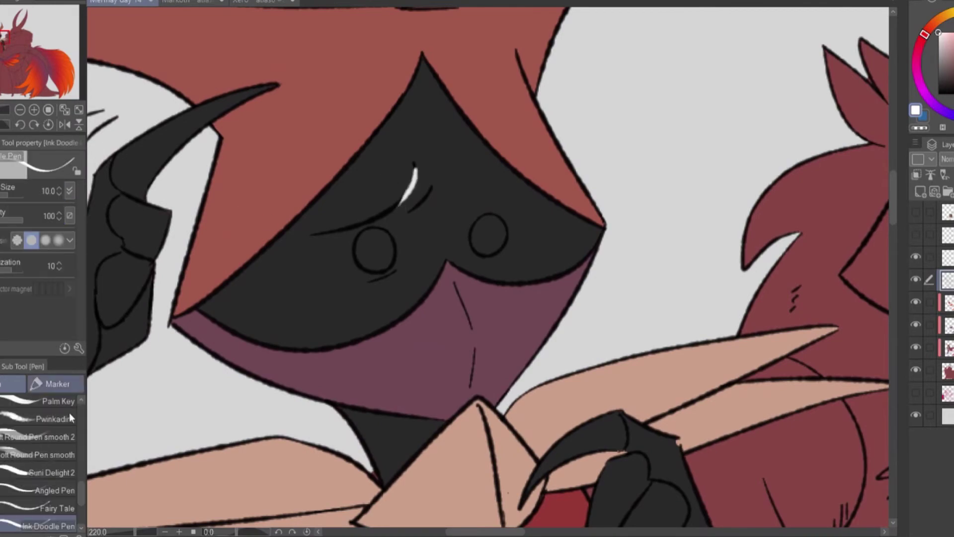
Trace the left character's brow and eye lines in white and fill both eyes with solid white
drag(310, 234, 416, 164)
drag(375, 229, 373, 230)
drag(488, 215, 493, 239)
scroll(462, 215, up, 3)
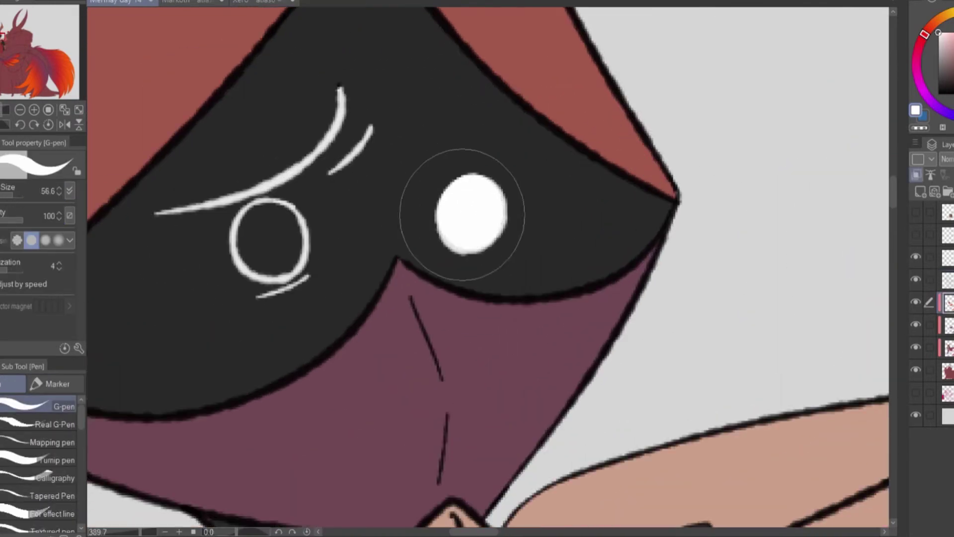
scroll(462, 215, down, 3)
drag(249, 234, 255, 241)
scroll(320, 96, down, 3)
scroll(320, 96, up, 3)
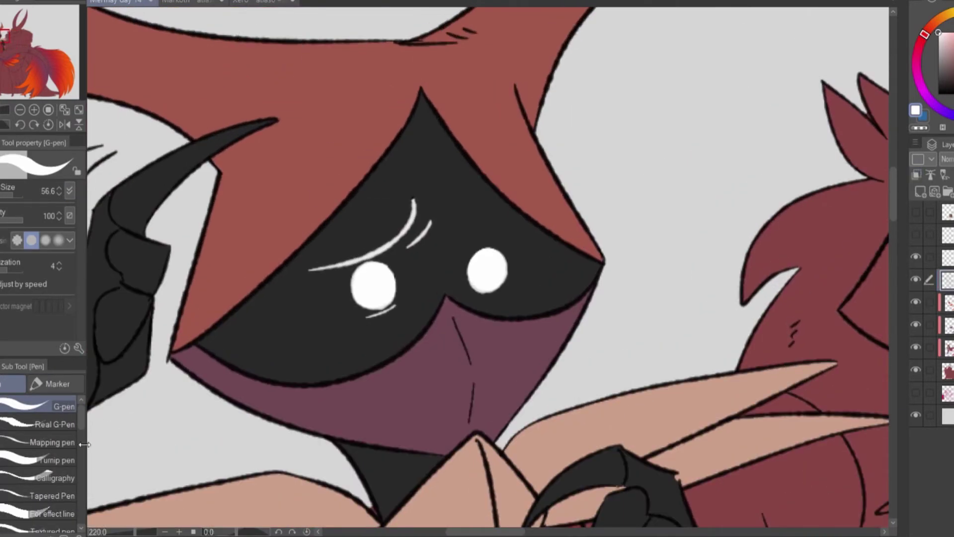
Draw small white sweat drops around the left character's head with the Fairy Tale pen
scroll(50, 447, down, 3)
click(57, 419)
scroll(217, 388, down, 6)
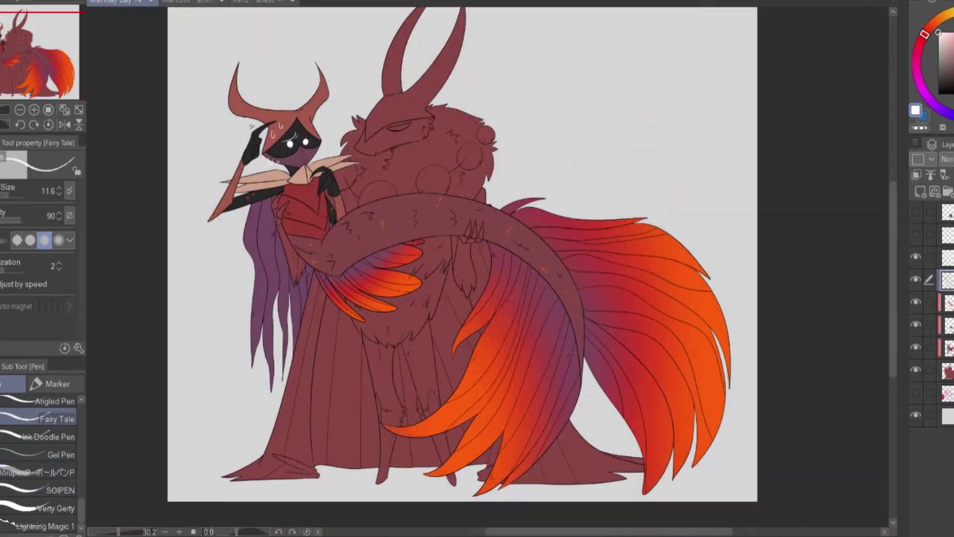
Hide the left character's colours and fill the right character's horned mask with a purplish red sampled from the character sheet
key(w)
scroll(460, 217, up, 2)
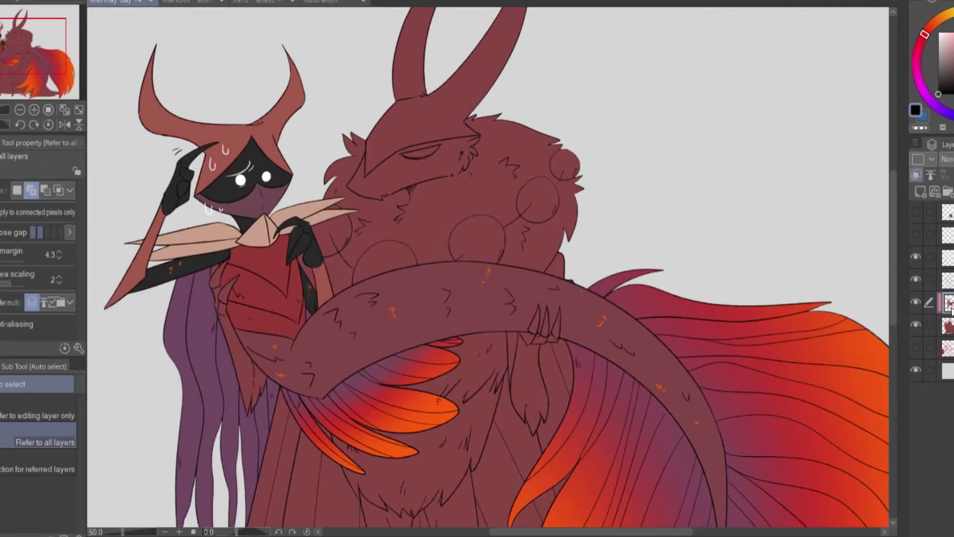
click(916, 302)
click(947, 257)
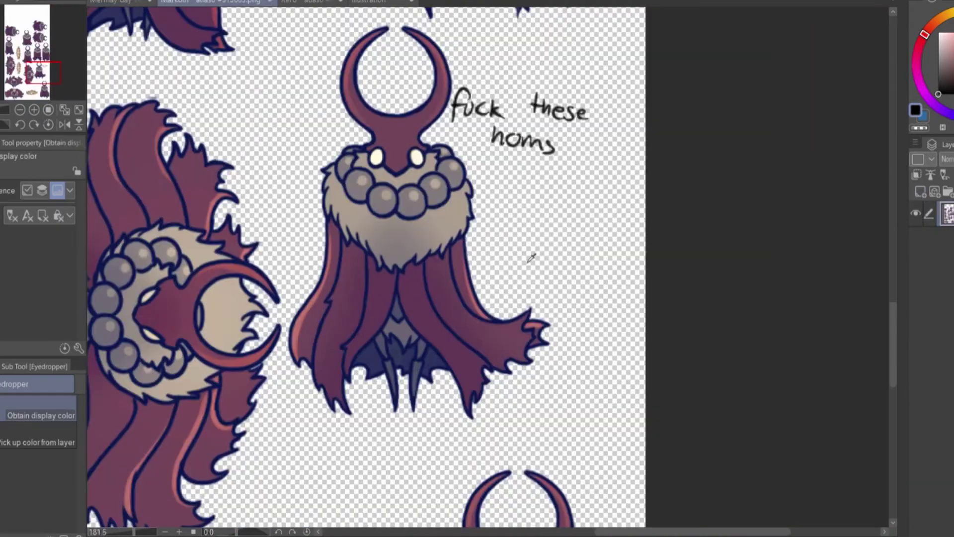
scroll(528, 15, up, 4)
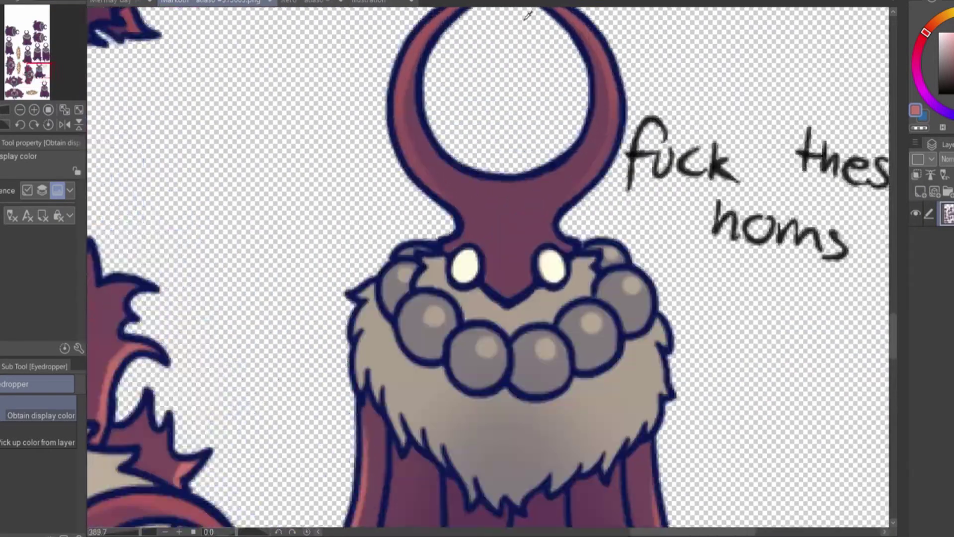
click(528, 15)
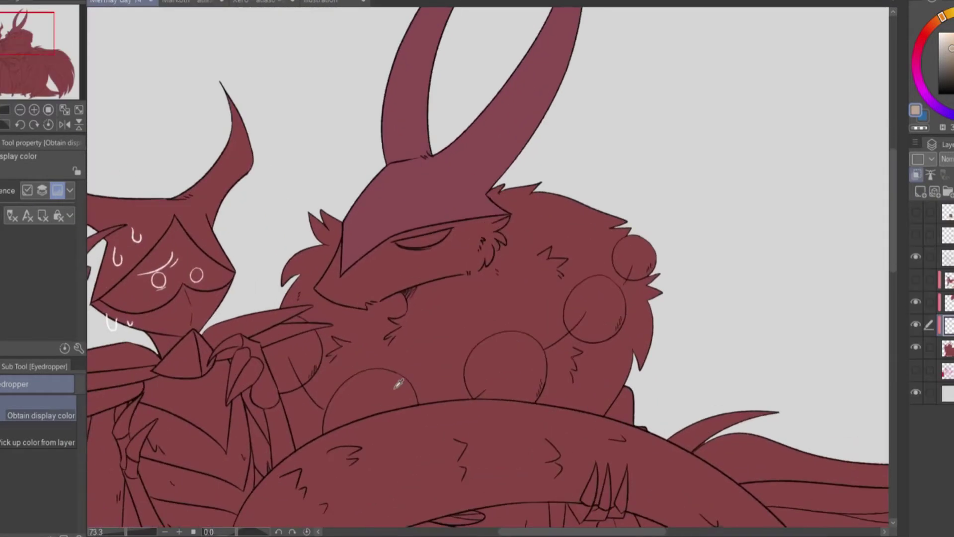
Paint the right character's upper fur beige, fill the selected round beads with grey-brown, and deselect
key(p)
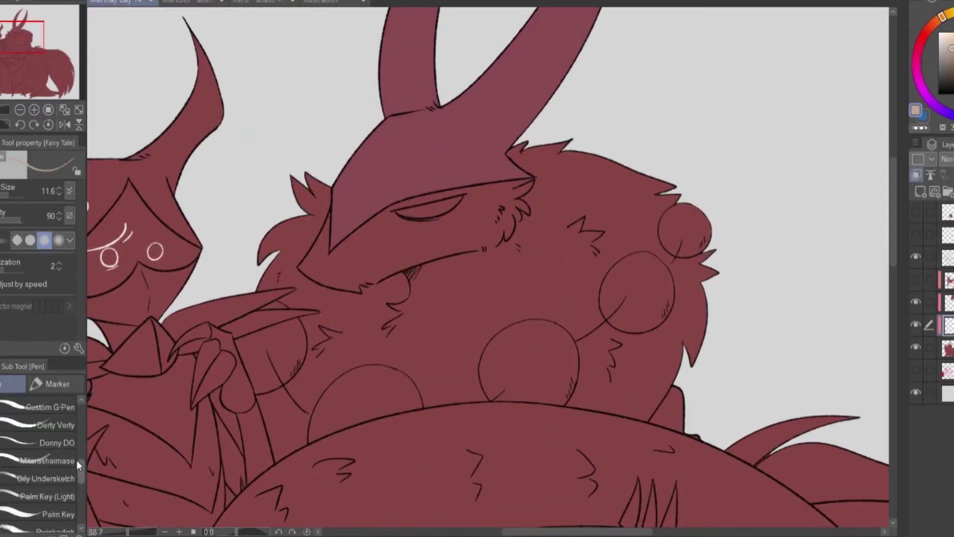
mouse_move(338, 199)
mouse_down()
mouse_move(280, 392)
mouse_move(426, 214)
mouse_move(512, 139)
mouse_up()
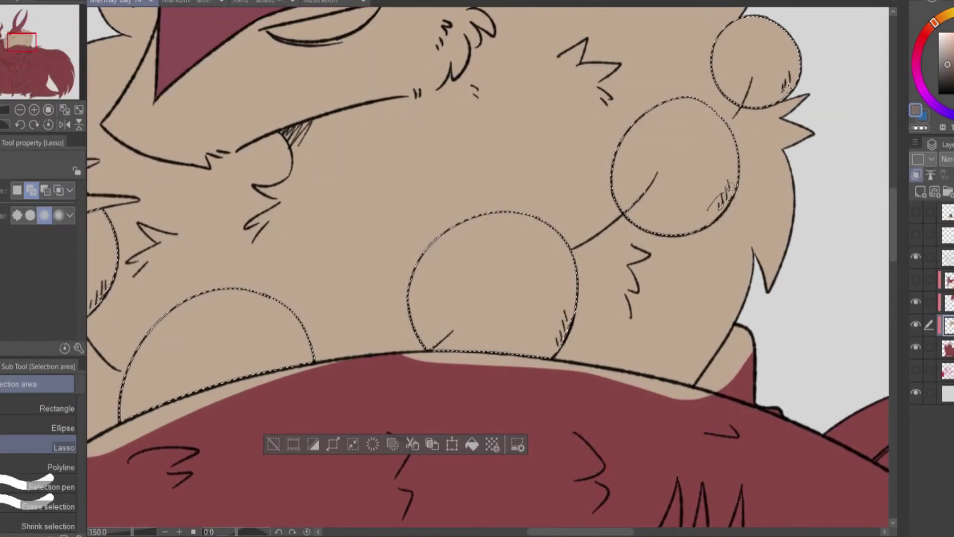
drag(22, 41, 16, 40)
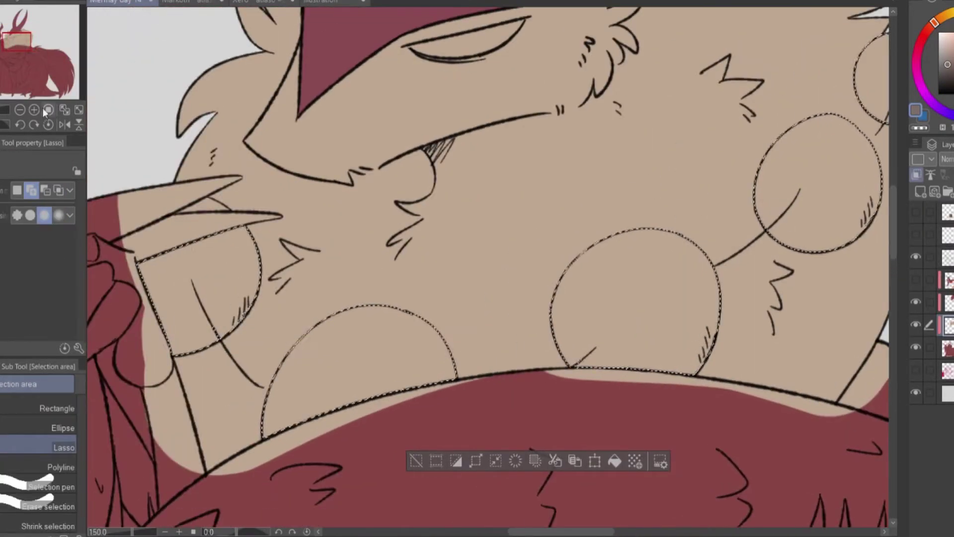
key(alt+BackSpace)
key(ctrl+d)
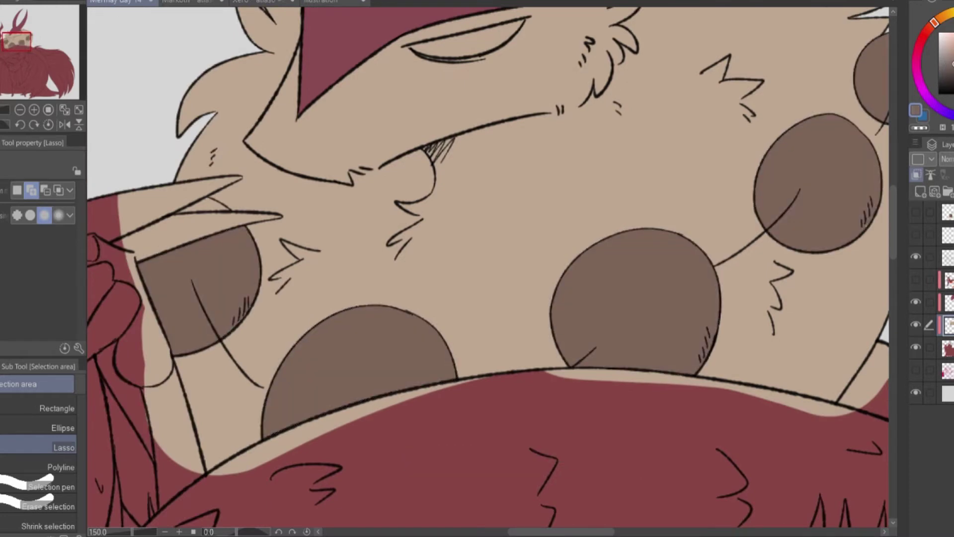
scroll(487, 269, down, 4)
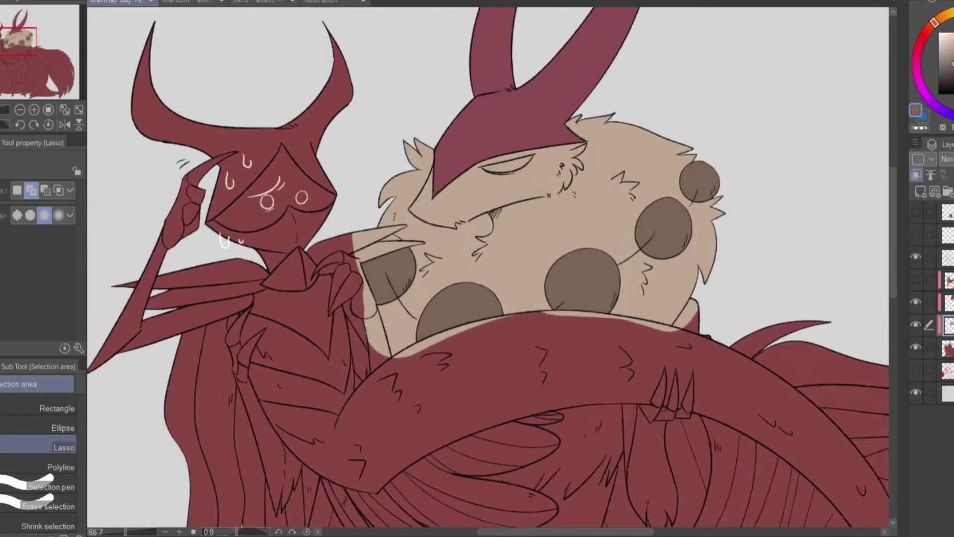
Sample a grey-brown from the lower fur on the character sheet for the right character's body
key(ctrl+Tab)
key(i)
scroll(438, 403, up, 2)
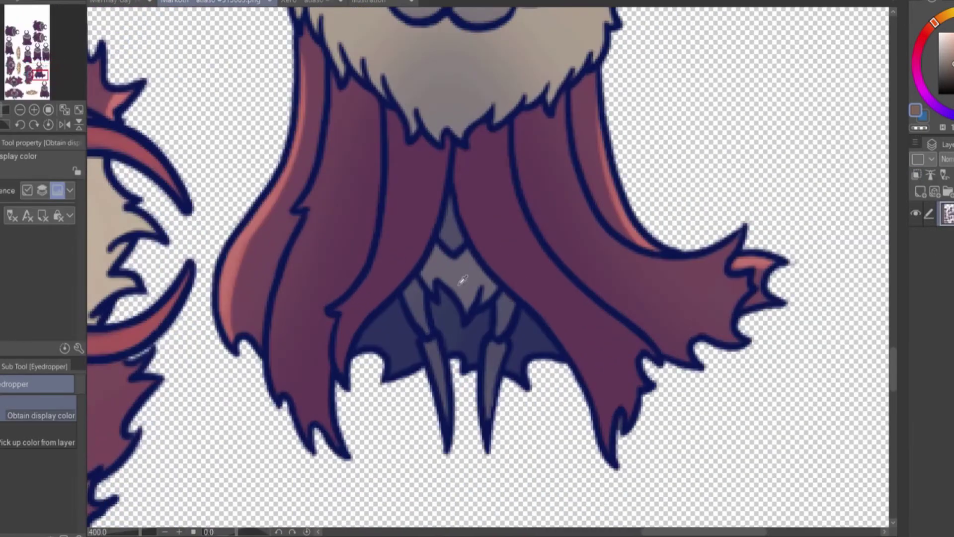
key(ctrl+shift+Tab)
key(ctrl+Tab)
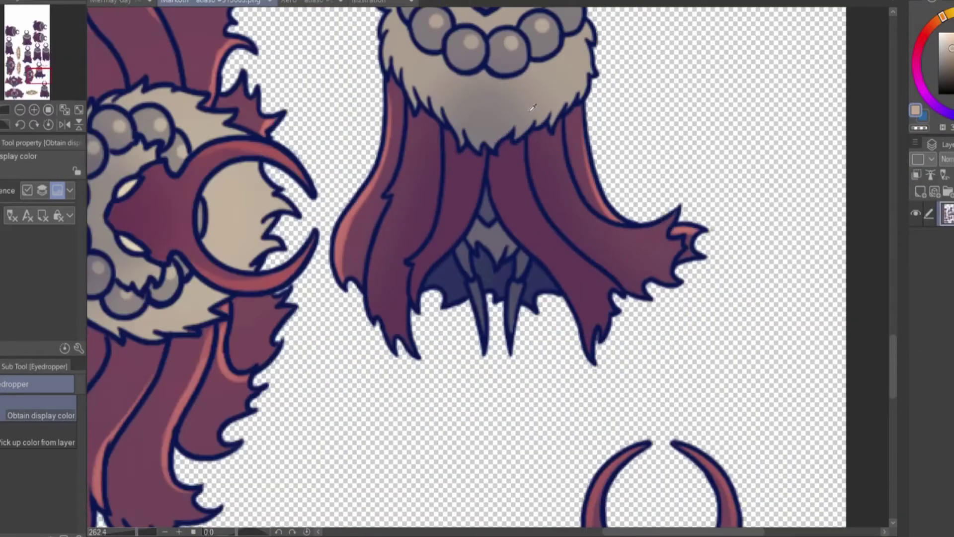
scroll(487, 269, up, 2)
click(100, 2)
scroll(430, 198, up, 3)
Select the right character's torso fur below the tail, lasso in the missed tufts and corners, and fill it with olive-grey
key(m)
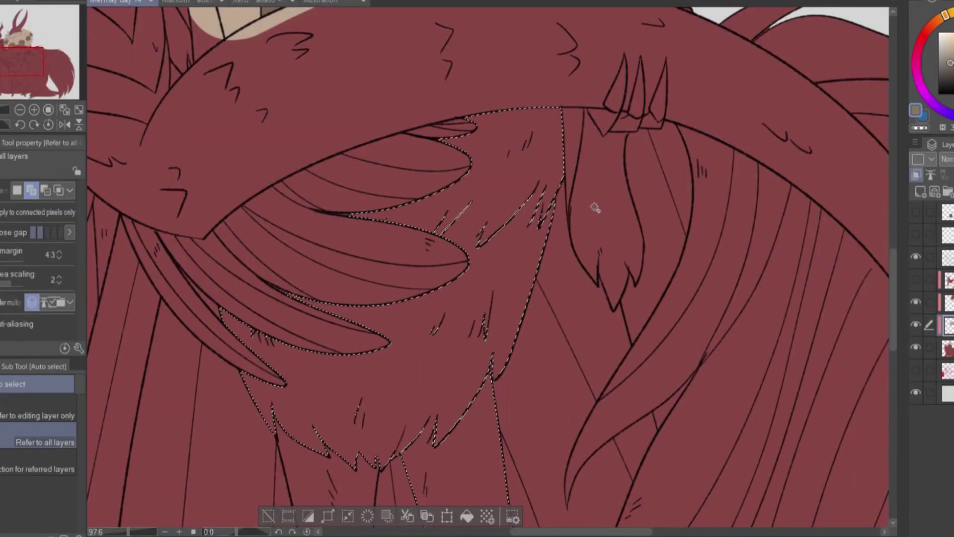
scroll(413, 144, up, 3)
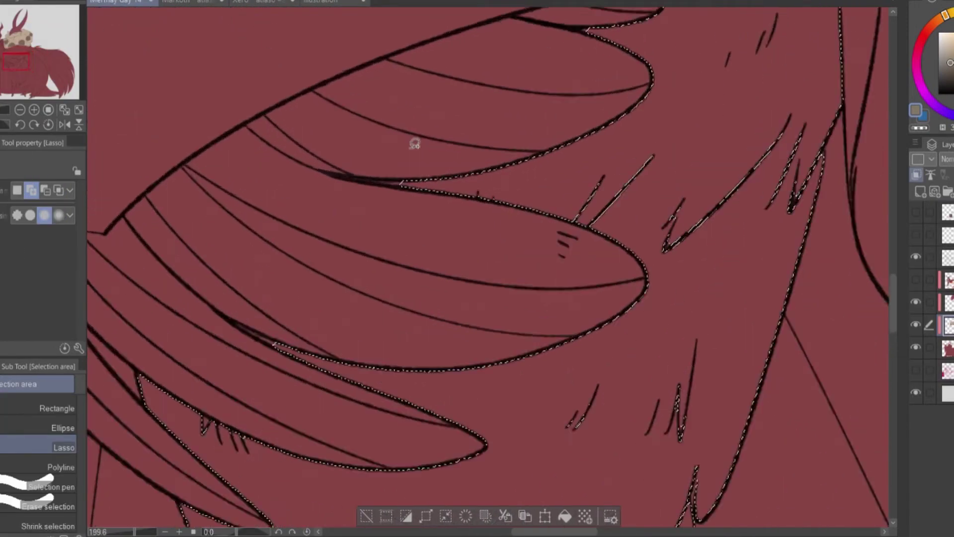
drag(501, 335, 554, 348)
mouse_move(799, 181)
mouse_down()
mouse_move(556, 349)
mouse_move(487, 310)
mouse_move(739, 377)
mouse_up()
mouse_move(239, 284)
mouse_down()
mouse_move(324, 286)
mouse_move(398, 247)
mouse_up()
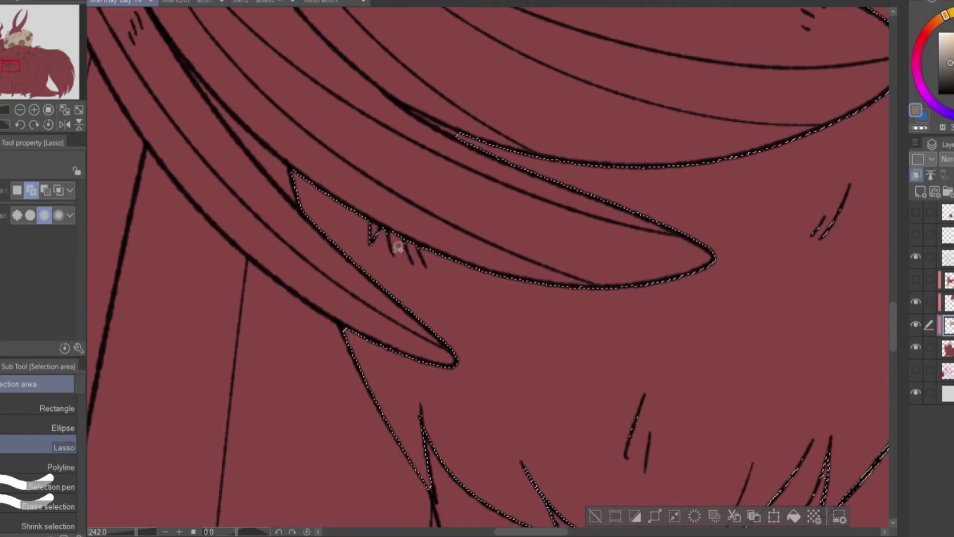
mouse_move(461, 133)
mouse_down()
mouse_move(656, 300)
mouse_move(405, 212)
mouse_up()
scroll(400, 288, down, 6)
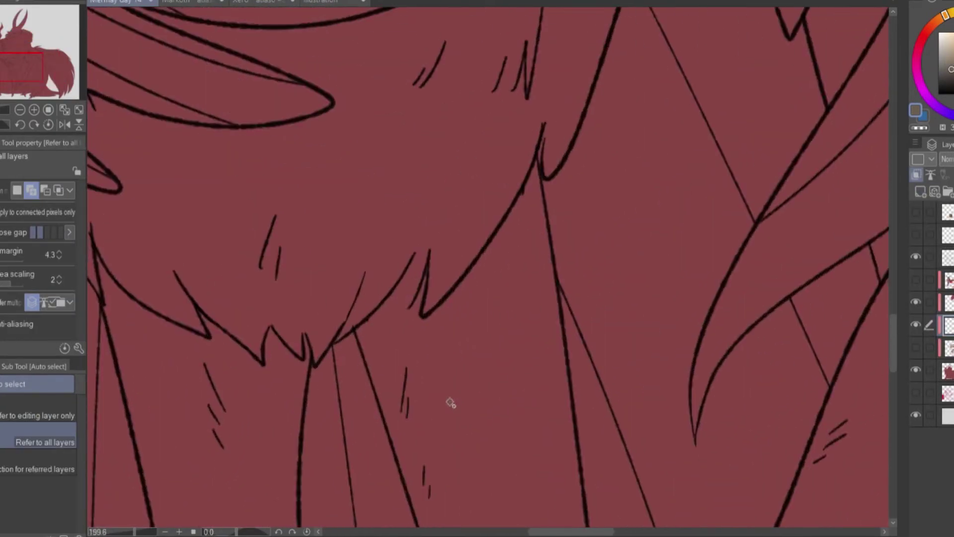
Select the right character's legs, hanging forearm and claws
key(p)
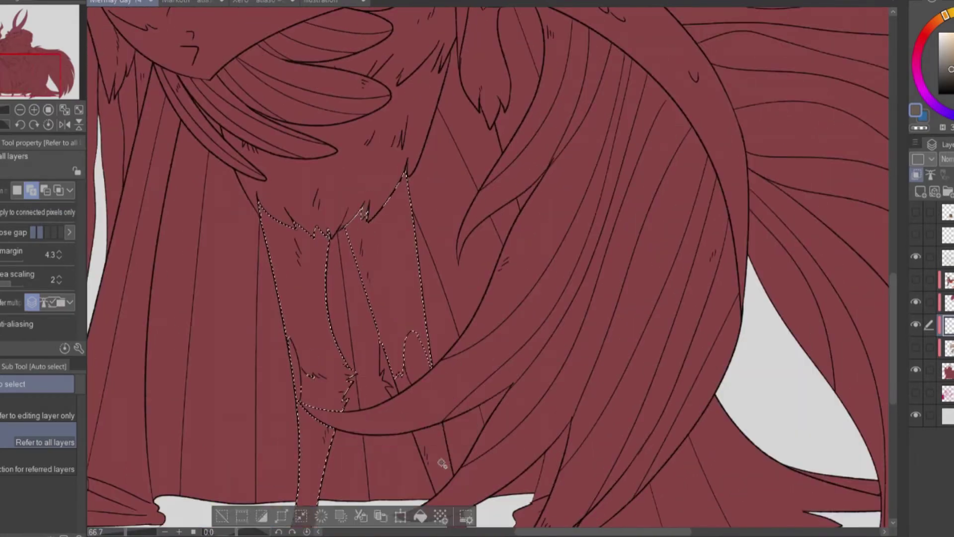
scroll(378, 332, up, 3)
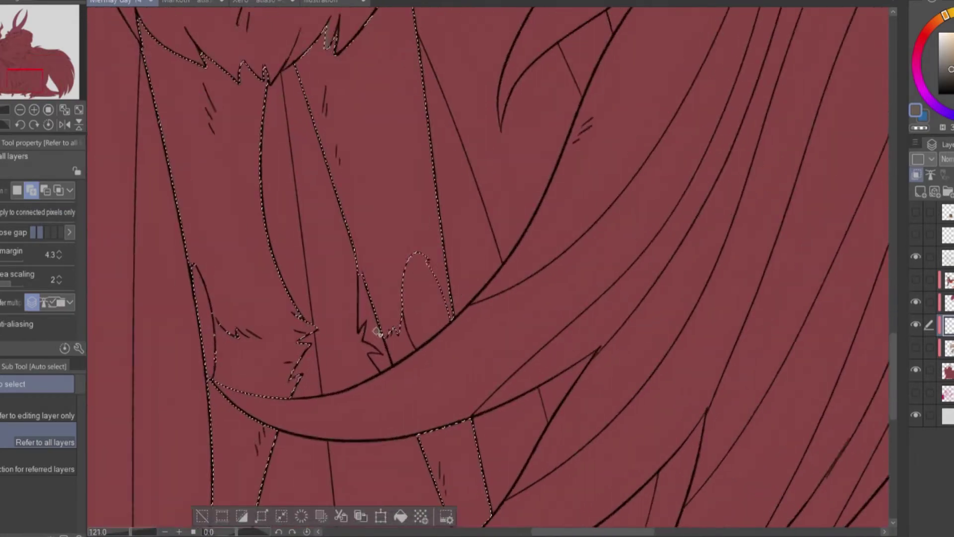
drag(378, 332, 396, 149)
scroll(396, 149, up, 3)
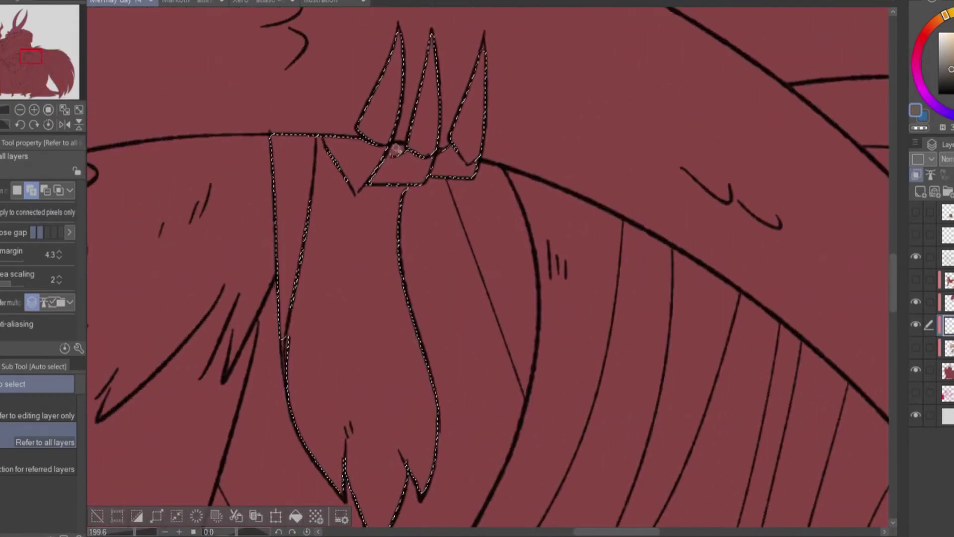
Lasso the missed fur tips into the leg and arm selection, and fill it with dark olive-grey
key(m)
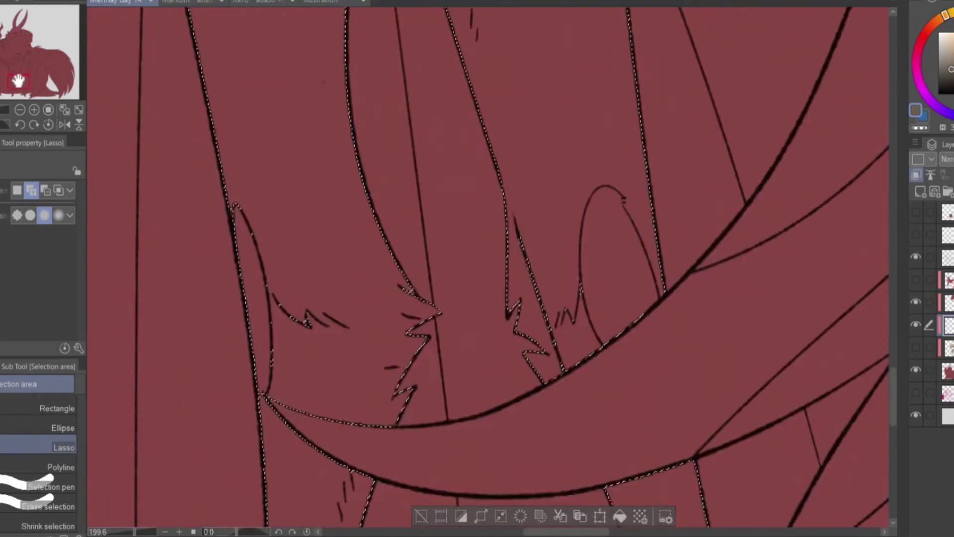
drag(229, 114, 248, 207)
drag(517, 167, 515, 165)
scroll(584, 311, down, 2)
drag(583, 311, 227, 155)
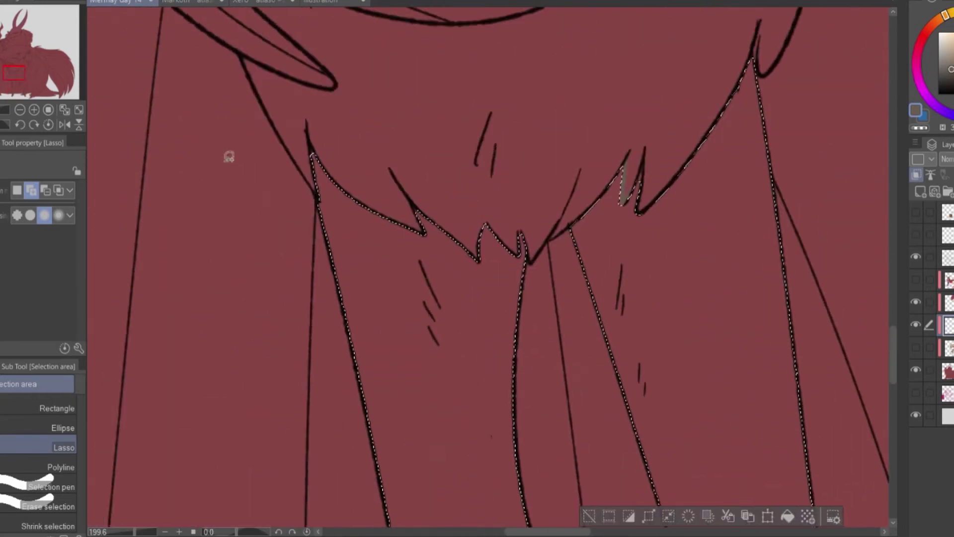
key(alt+BackSpace)
scroll(592, 234, up, 3)
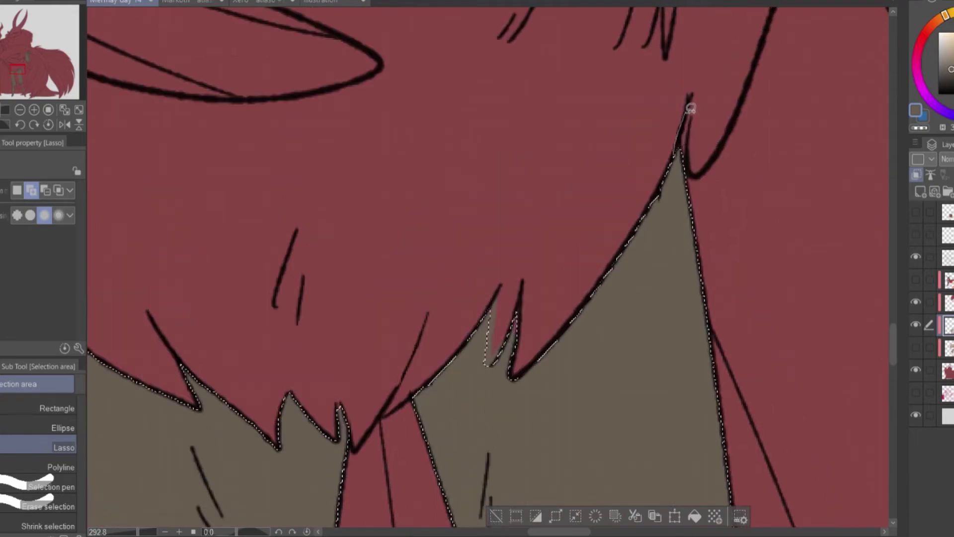
scroll(403, 209, down, 6)
scroll(317, 204, up, 4)
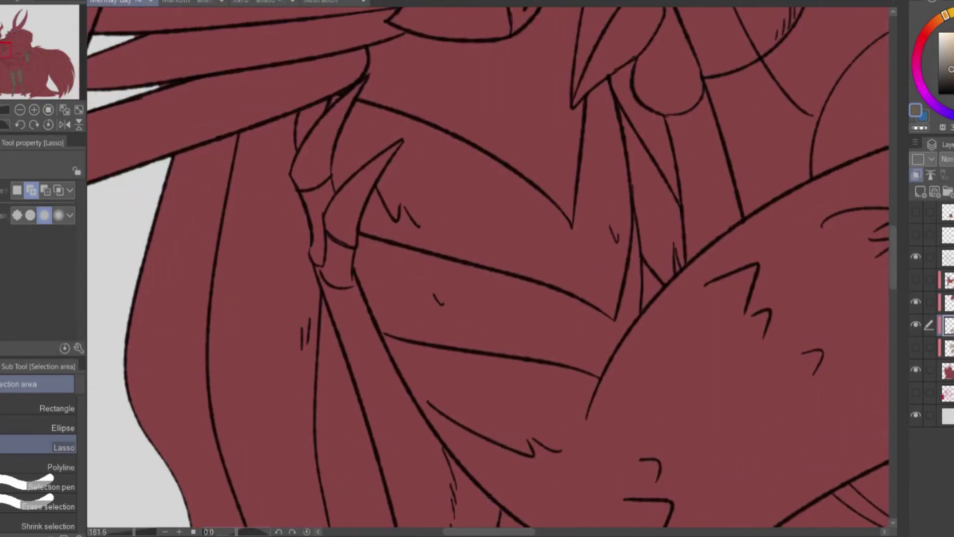
Select the clawed hand and forearm at the left character's waist, lasso in the gaps, and fill them with the same olive-grey
key(w)
click(317, 204)
scroll(317, 203, up, 4)
key(m)
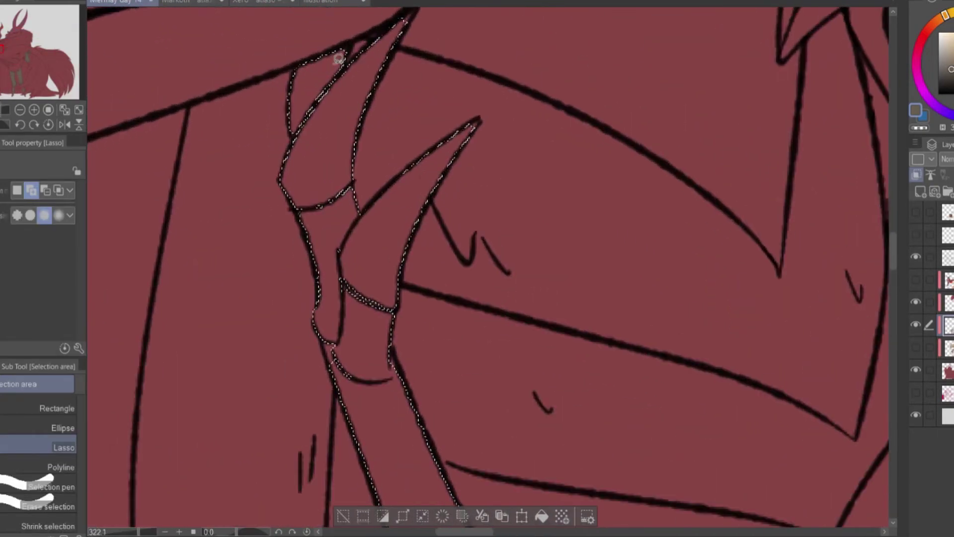
drag(20, 87, 19, 86)
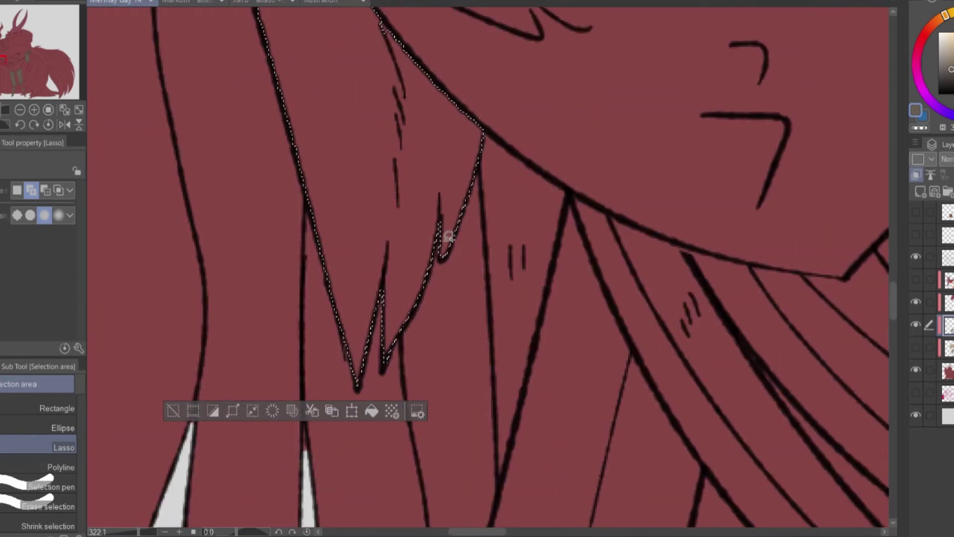
key(alt+BackSpace)
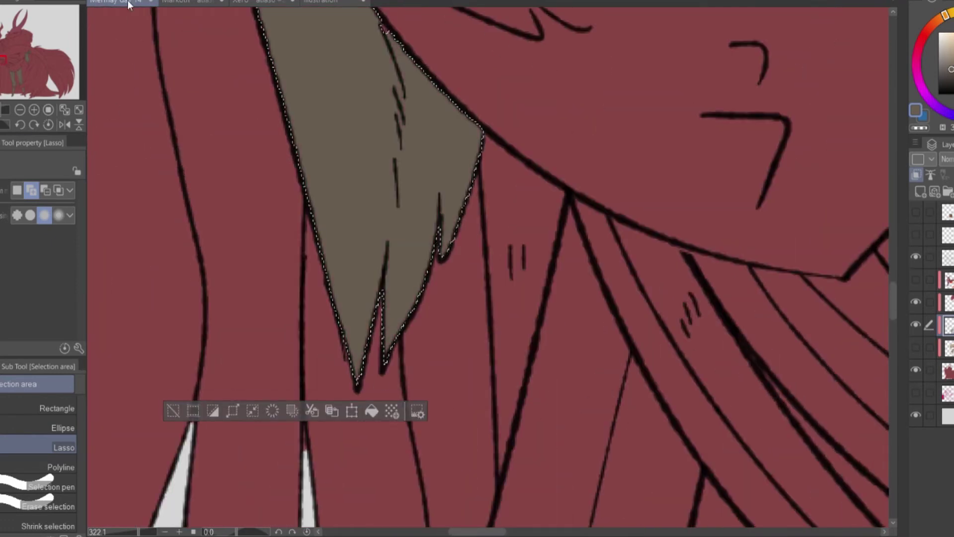
Paint the right character's cape muted red on a lower clipped layer and erase the stray beige beside the tail
scroll(355, 149, up, 1)
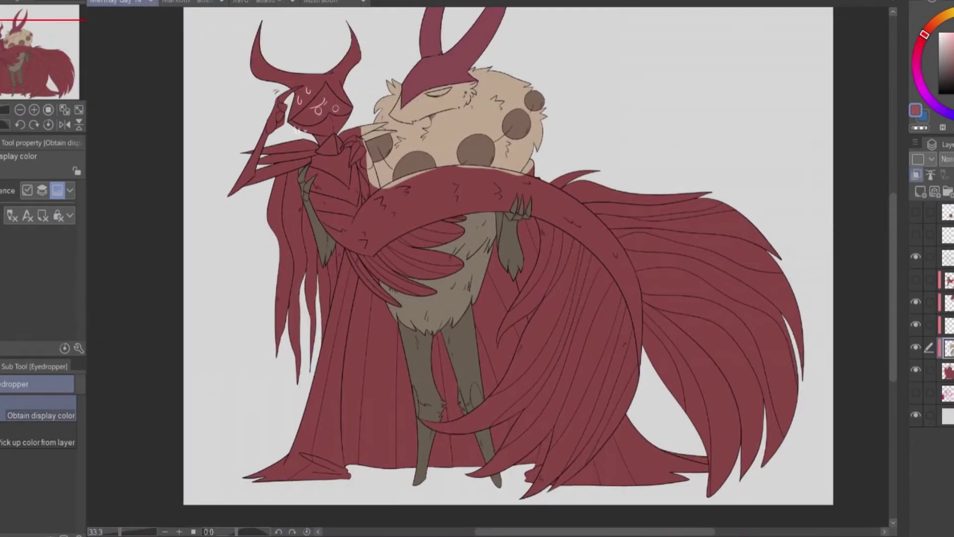
key(p)
mouse_move(298, 258)
mouse_down()
mouse_move(319, 298)
mouse_move(511, 192)
mouse_up()
scroll(512, 192, up, 5)
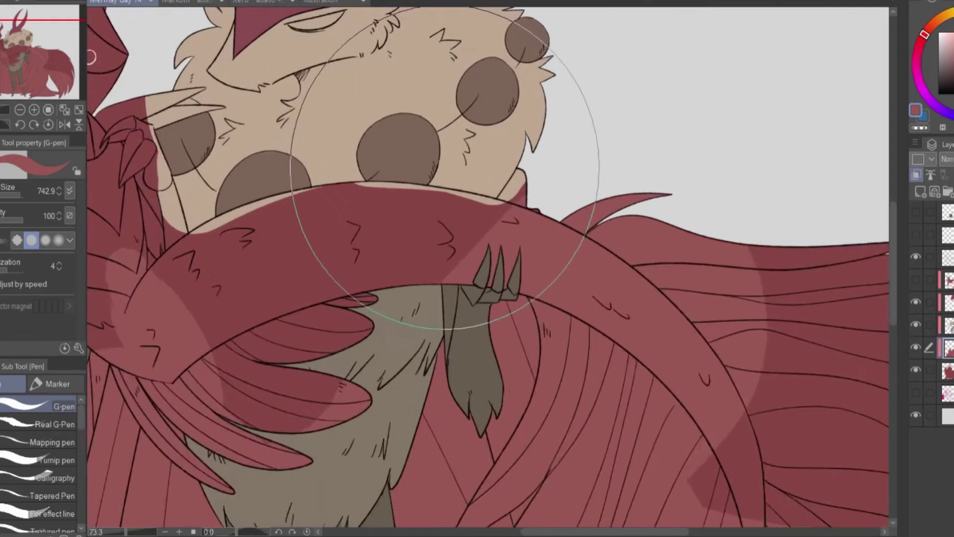
scroll(445, 169, up, 3)
key(e)
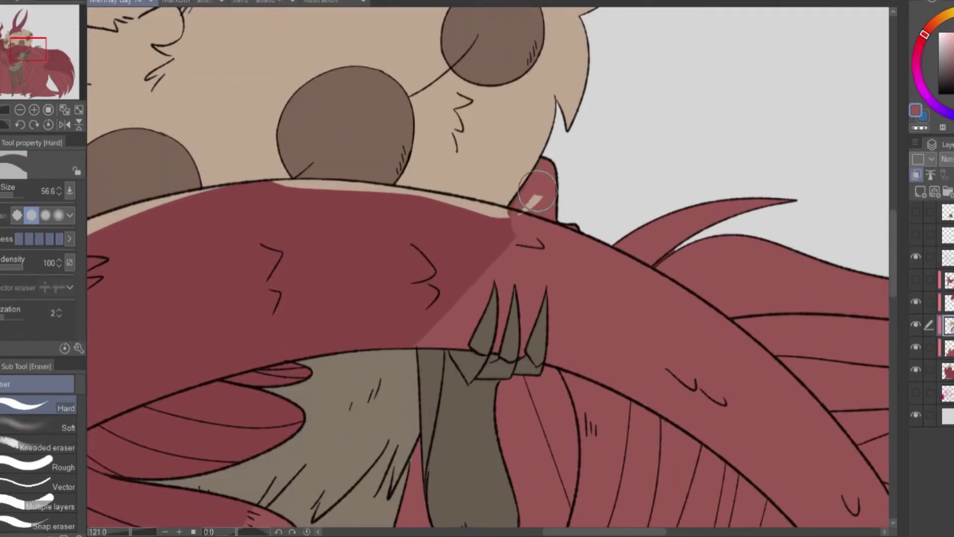
key(p)
scroll(203, 171, down, 6)
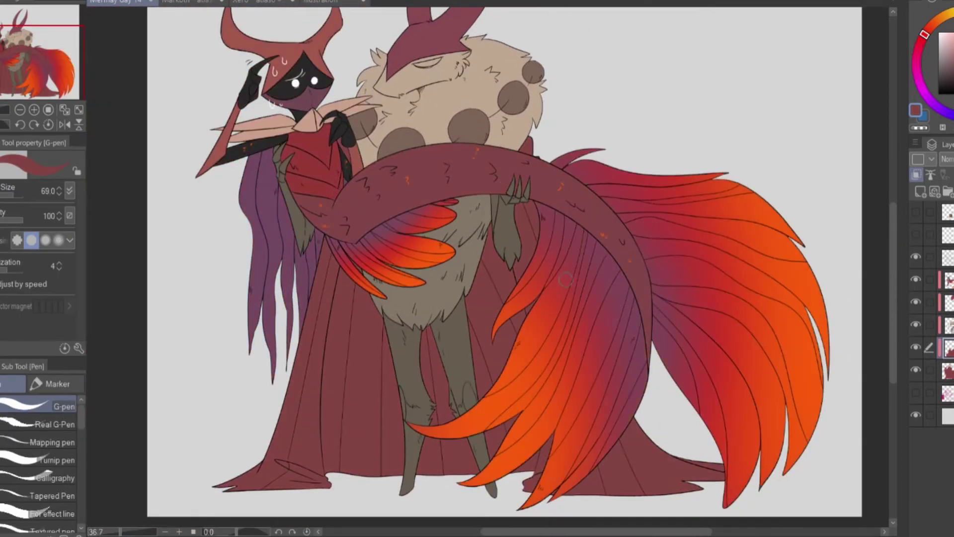
Fill the right character's half-closed eye with white and touch up its corner with the G-pen
scroll(483, 363, down, 1)
scroll(438, 154, up, 10)
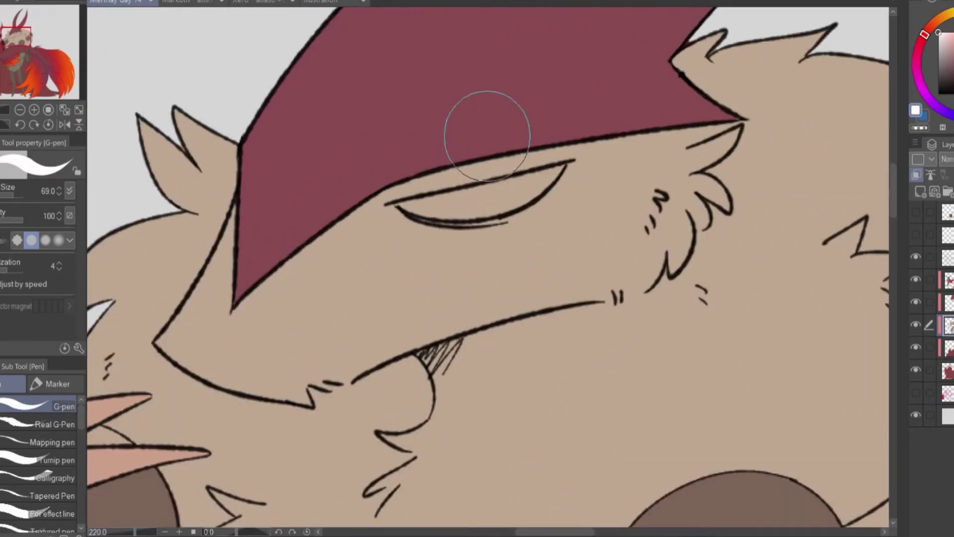
key(g)
click(600, 89)
key(p)
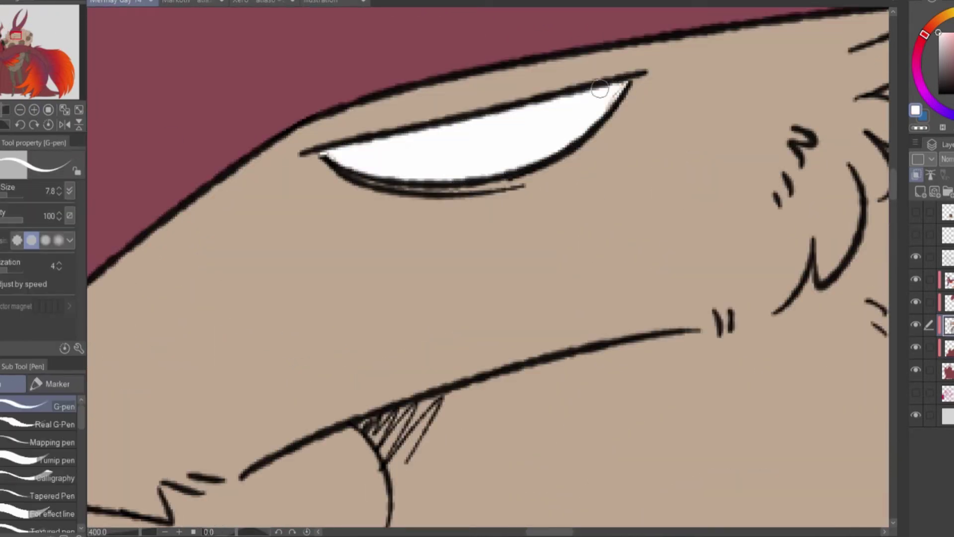
scroll(322, 153, down, 10)
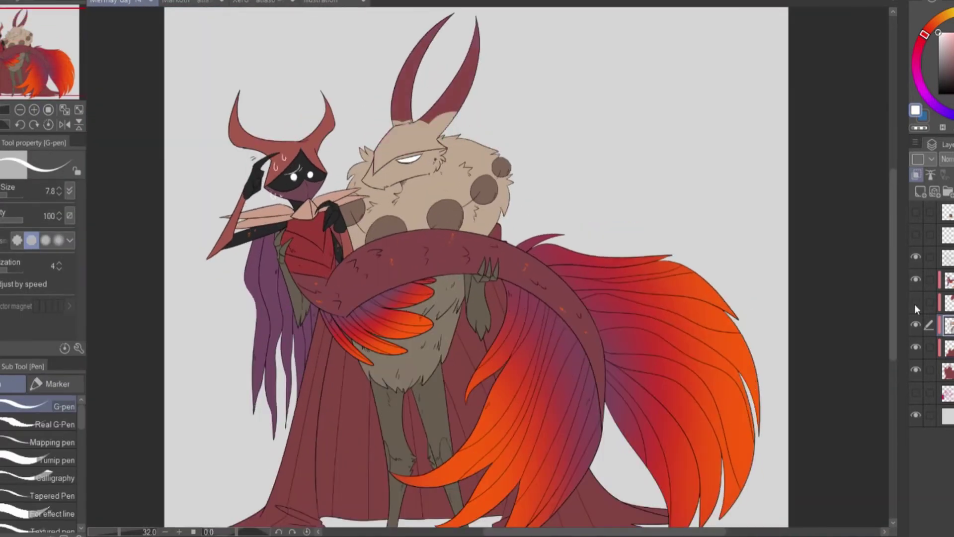
Show the right character's mask and horn colour, then select the cape lining around the legs and fill it with dark maroon
click(915, 302)
click(915, 301)
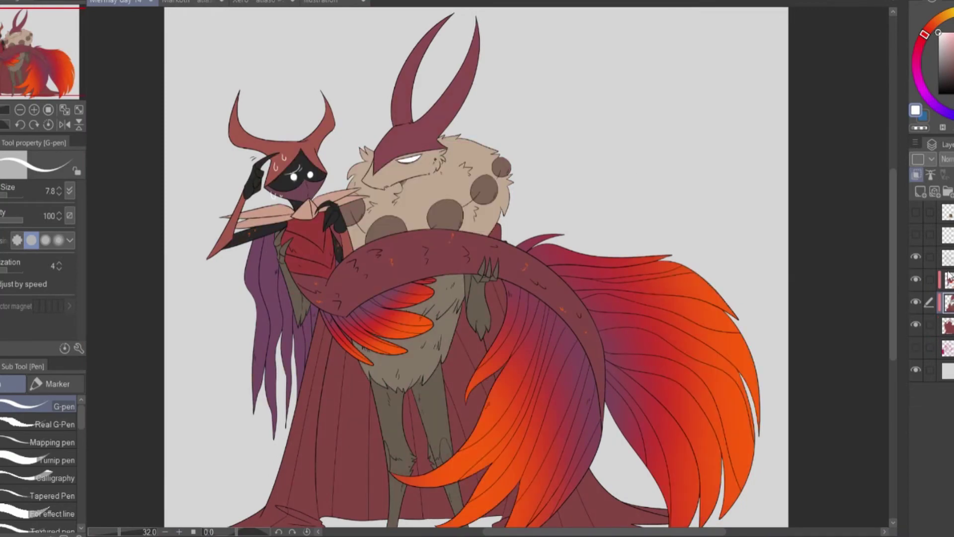
key(w)
scroll(420, 345, up, 2)
click(333, 348)
click(420, 345)
scroll(447, 348, up, 3)
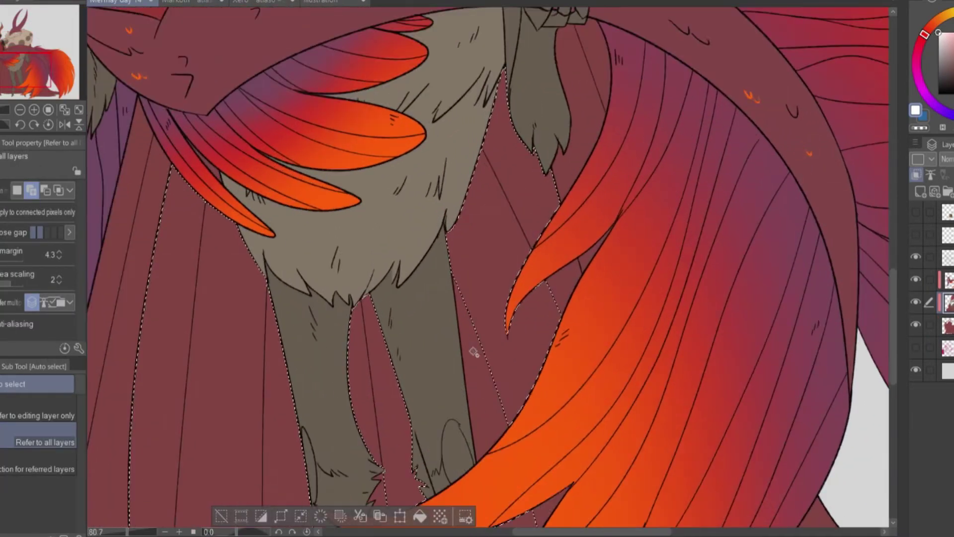
scroll(444, 337, up, 2)
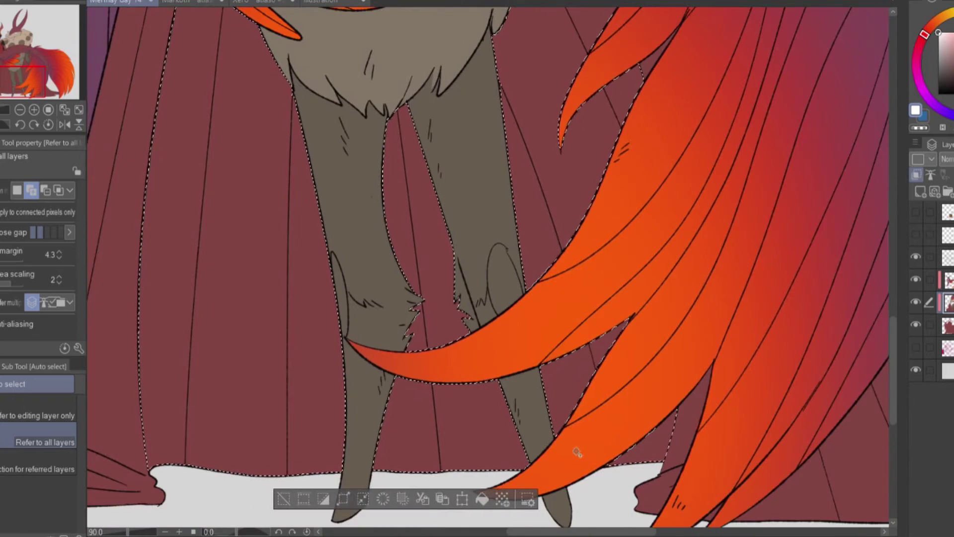
scroll(577, 437, down, 5)
key(i)
key(ctrl+d)
click(434, 320)
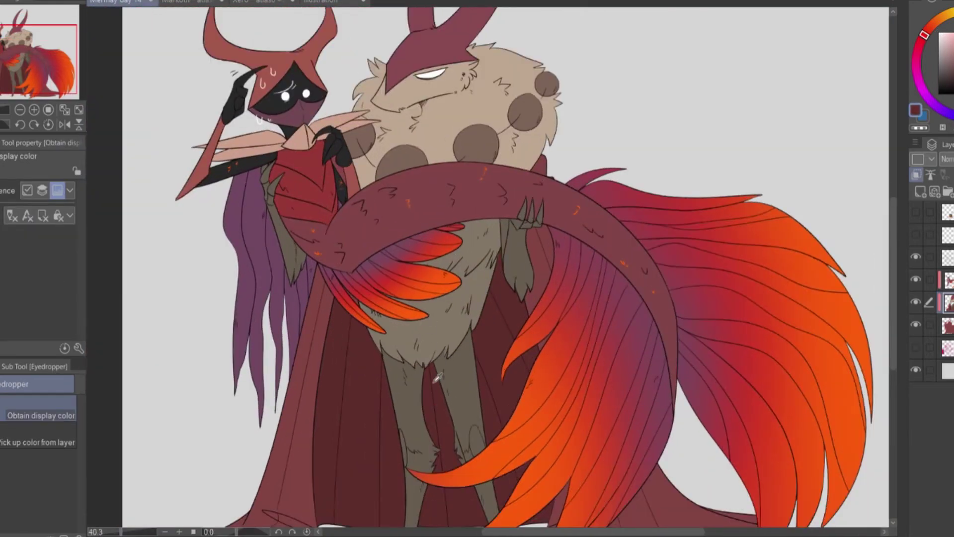
Select the waist-fin areas overlapping the furry belly, lasso in the missed slivers, and fill them with the belly's grey-brown on a separate layer
scroll(436, 378, down, 3)
click(916, 234)
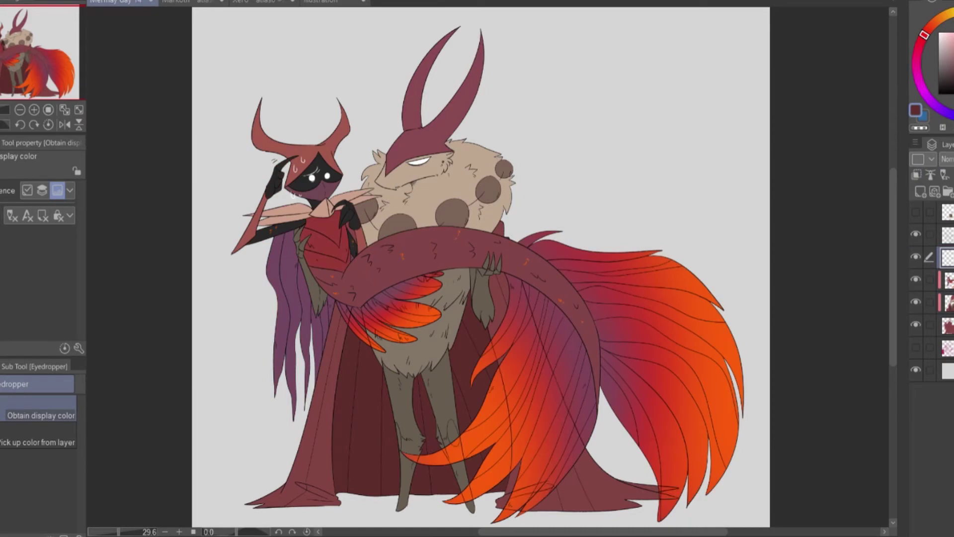
scroll(425, 330, up, 8)
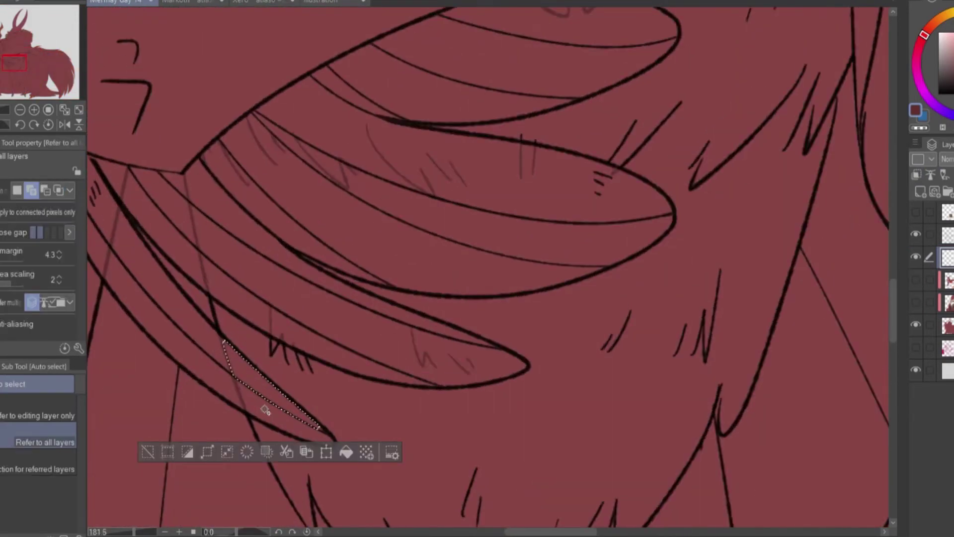
click(283, 185)
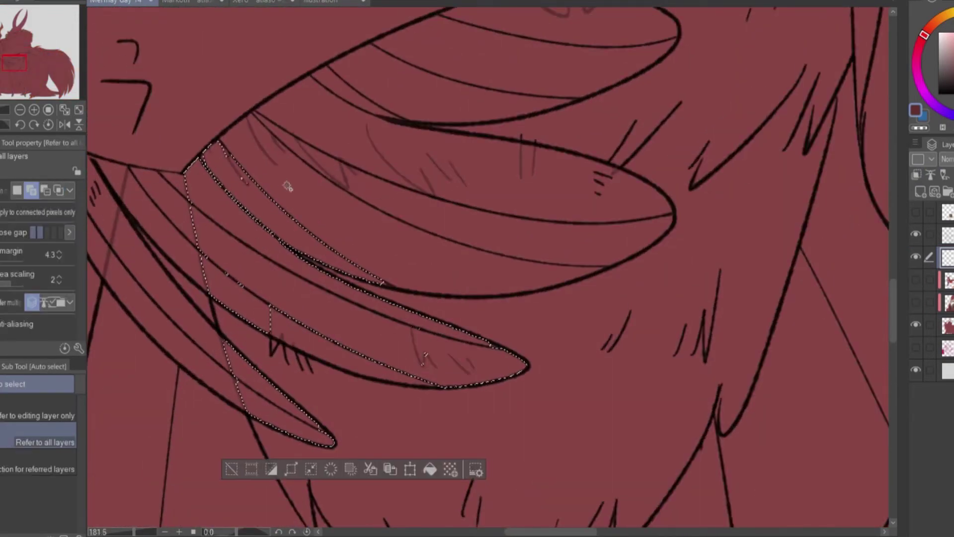
click(537, 19)
scroll(537, 19, down, 2)
click(596, 45)
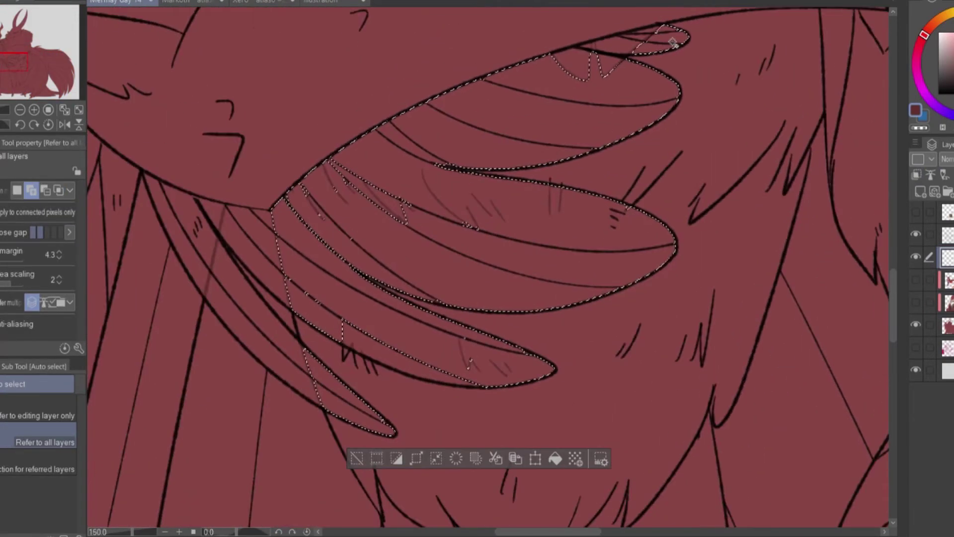
key(m)
drag(645, 51, 647, 47)
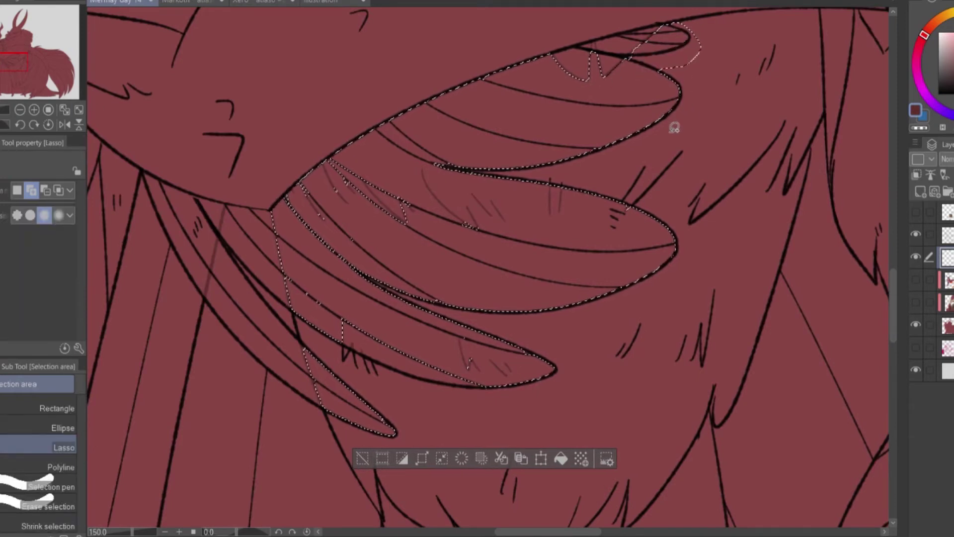
key(ctrl+z)
drag(405, 159, 363, 257)
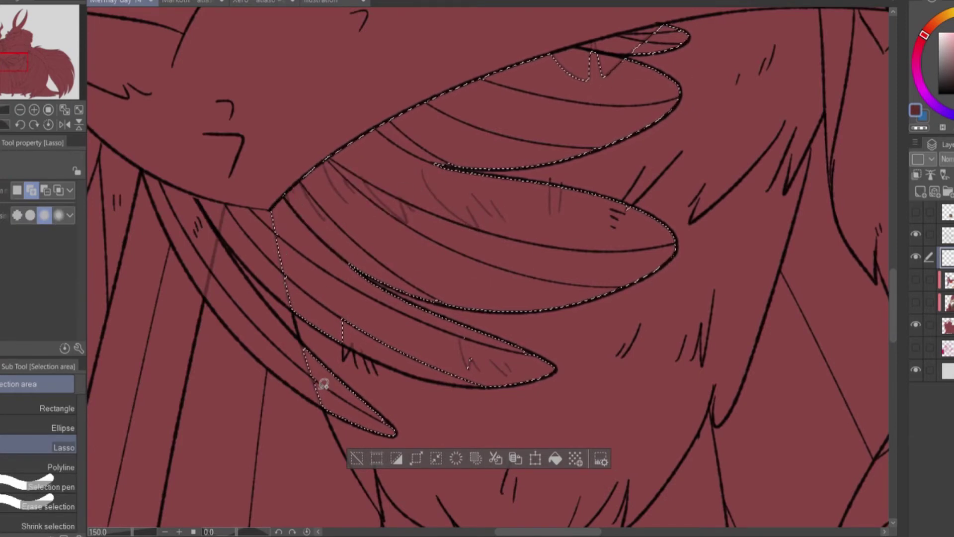
drag(440, 356, 493, 364)
key(i)
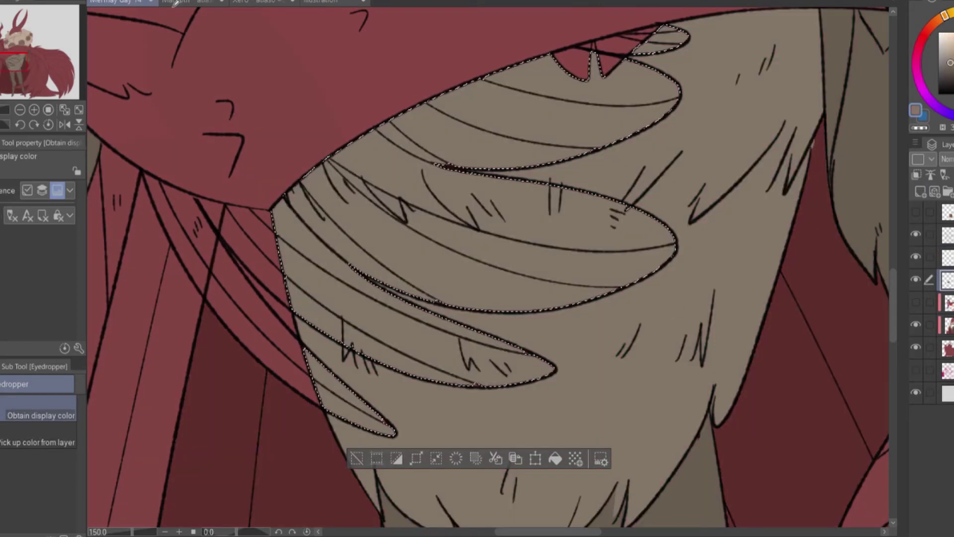
key(ctrl+d)
Fill the missed notches between the two uppermost waist fins with pale beige
drag(621, 48, 574, 305)
key(p)
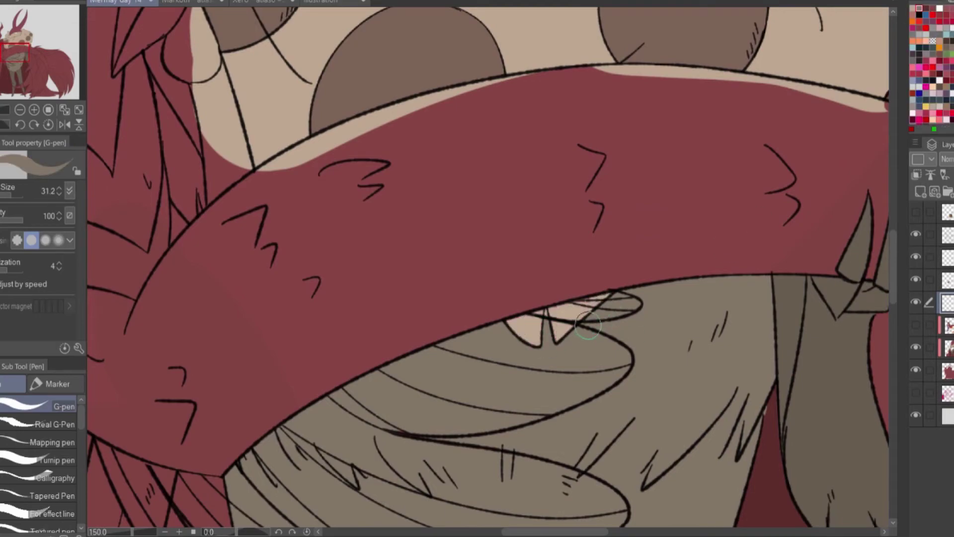
scroll(589, 325, down, 5)
Select the fin areas overlapping the outer cape at the waist and across the lower tail fin, and fill them with the cape's muted red
key(g)
scroll(247, 325, up, 5)
scroll(247, 325, down, 3)
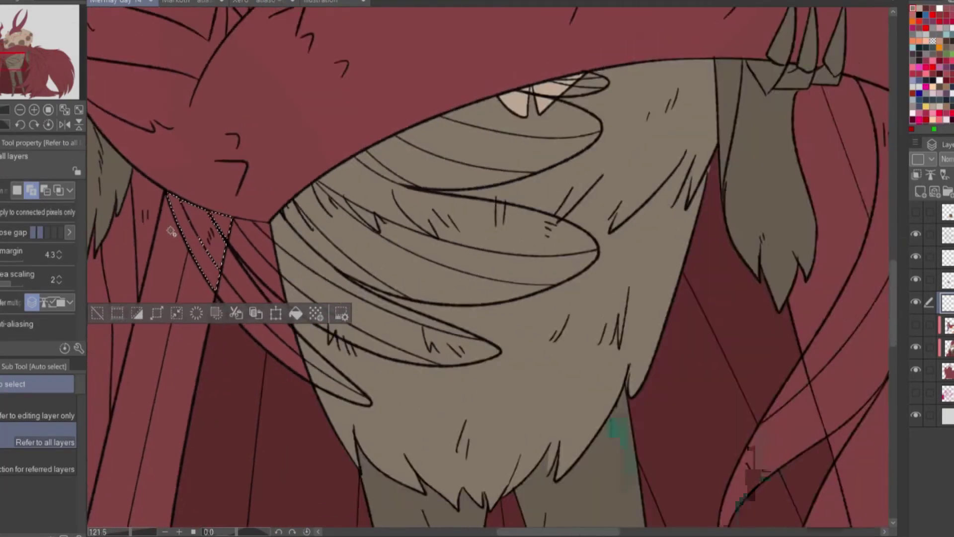
scroll(542, 378, up, 4)
click(678, 351)
scroll(517, 453, down, 5)
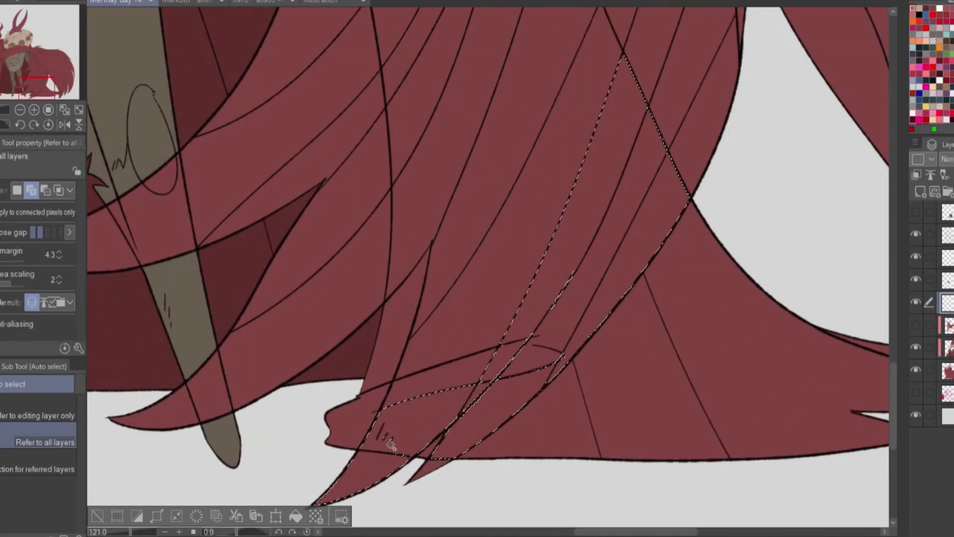
scroll(413, 158, up, 3)
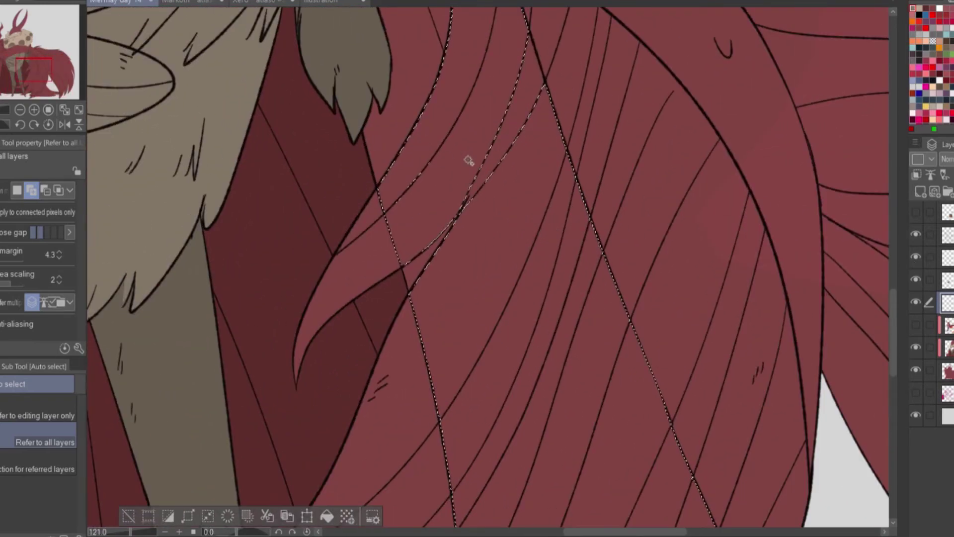
scroll(468, 159, down, 5)
scroll(135, 304, up, 4)
key(m)
mouse_move(403, 303)
mouse_down()
mouse_move(634, 135)
mouse_move(473, 389)
mouse_move(432, 304)
mouse_up()
scroll(342, 314, up, 5)
key(i)
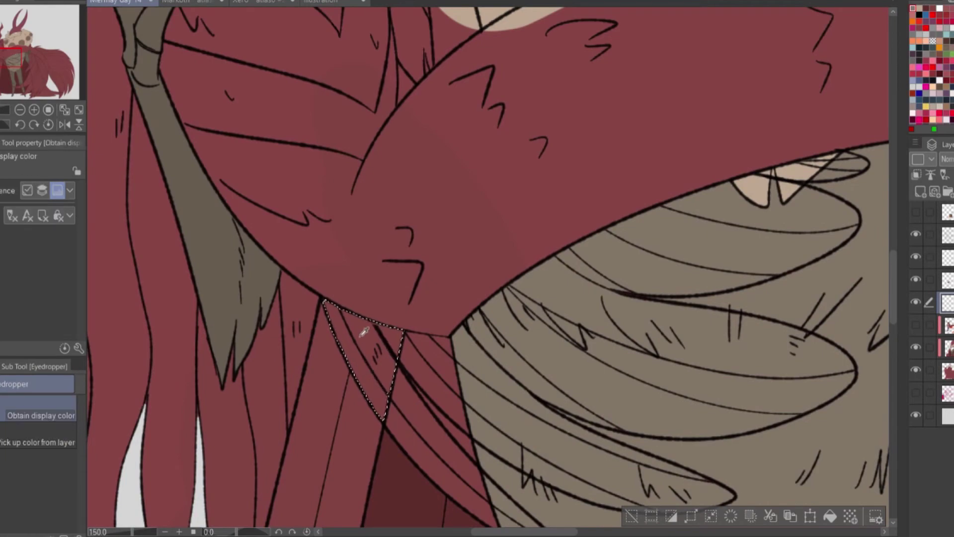
Hide the underlying colour layers and erase the grey-brown spill beneath the small uppermost waist fin
click(916, 369)
click(916, 347)
drag(16, 60, 18, 65)
scroll(478, 269, down, 3)
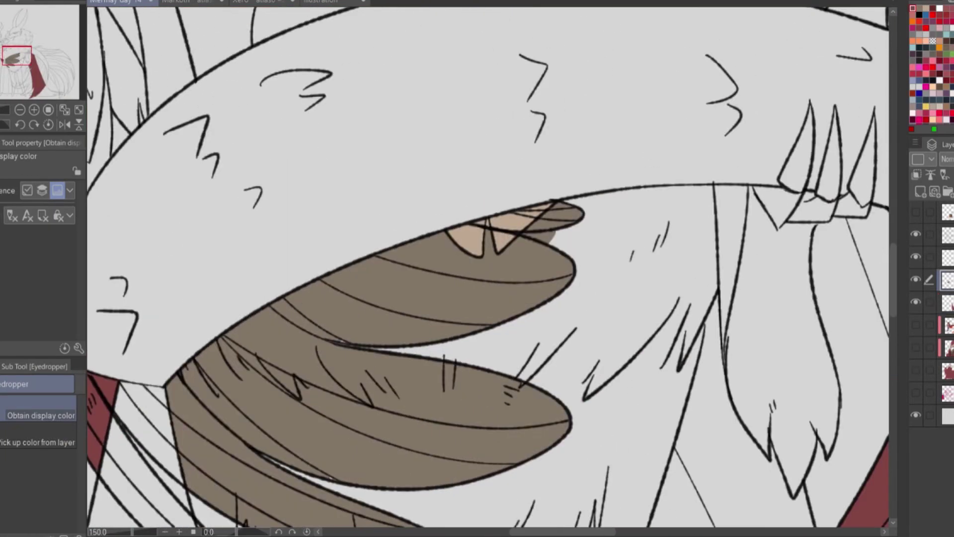
scroll(564, 239, up, 5)
key(e)
scroll(487, 123, down, 5)
scroll(686, 318, up, 3)
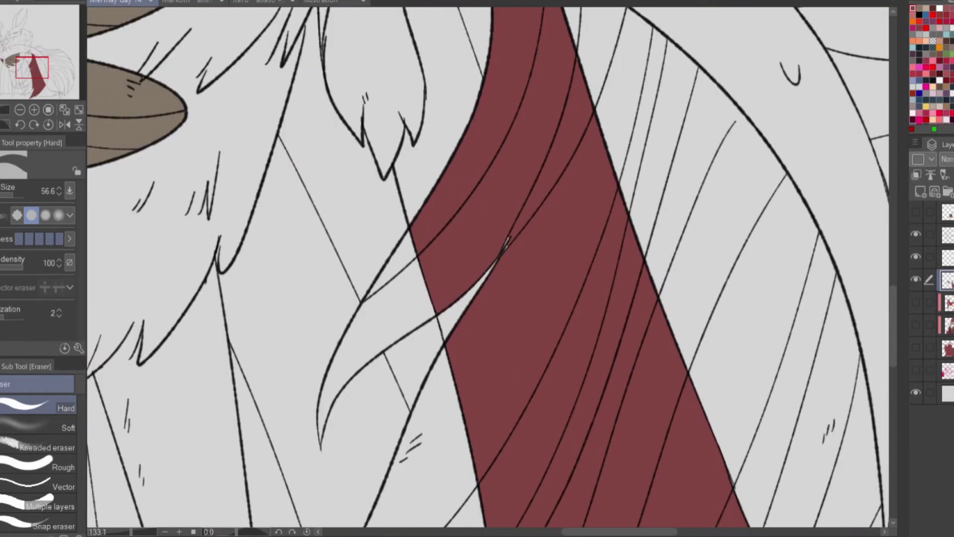
Touch up the edges and gaps of the muted red and grey-brown fin fills with the G-pen, sampling each fill's colour
key(i)
key(p)
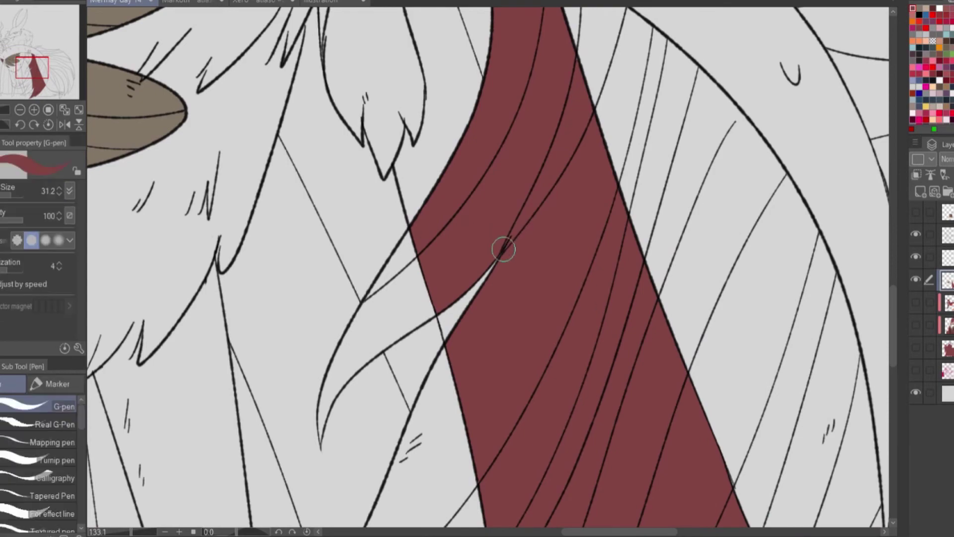
scroll(505, 249, up, 3)
key(i)
key(p)
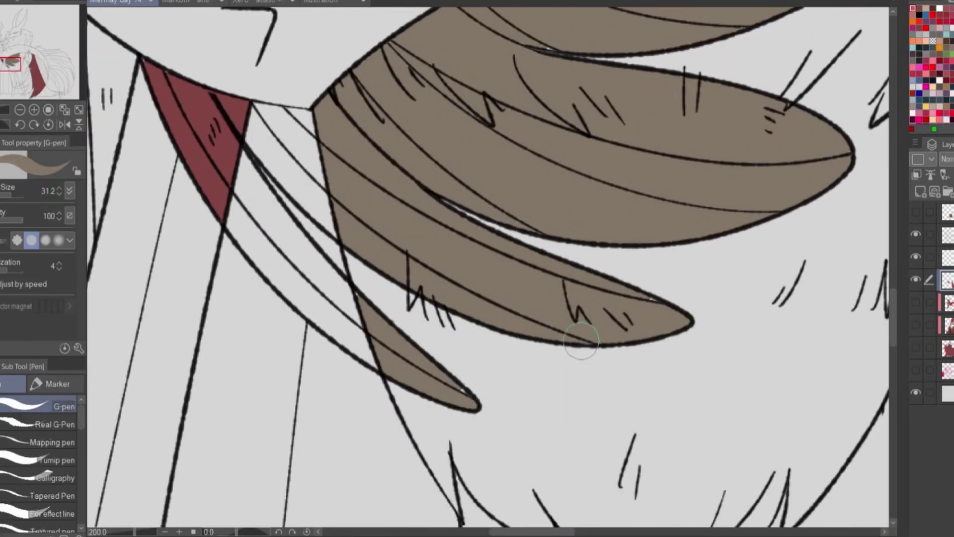
drag(356, 299, 264, 239)
Fill the waist-fin strips overlapping the cape lining with dark maroon and touch up the gaps with the G-pen
click(916, 325)
key(w)
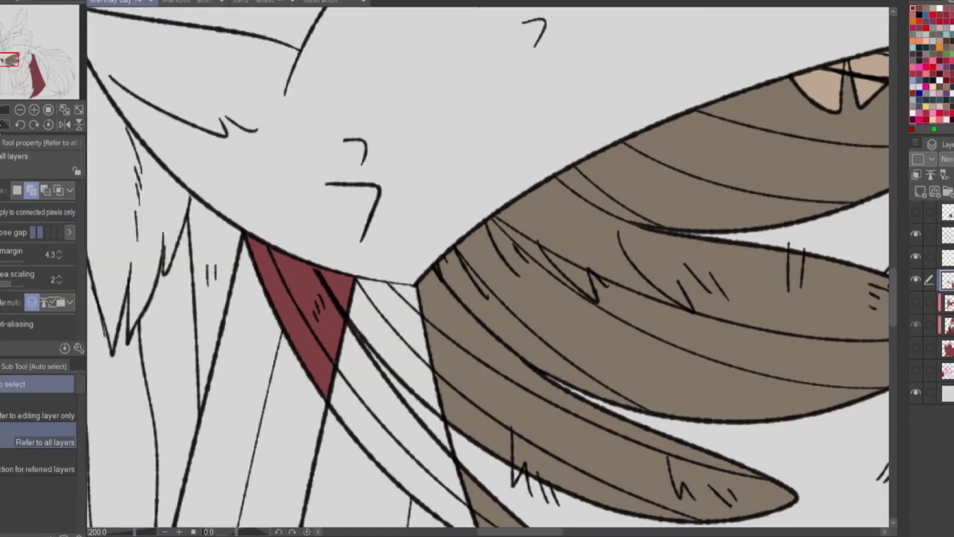
click(408, 343)
key(ctrl+d)
key(p)
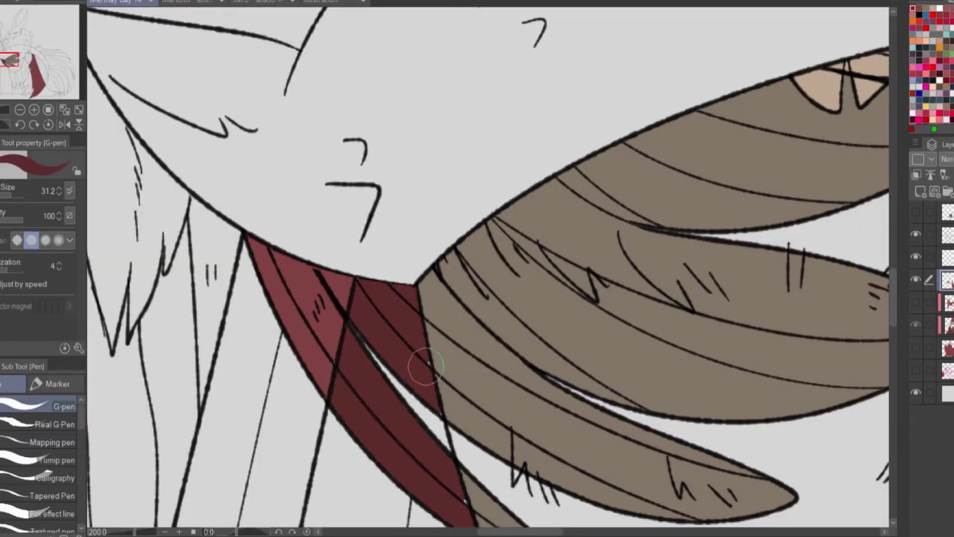
drag(449, 474, 329, 307)
Fill the lower tail fin's areas over the cape lining with dark maroon and touch up their edges with the G-pen
drag(11, 65, 27, 85)
key(w)
click(671, 224)
key(alt+BackSpace)
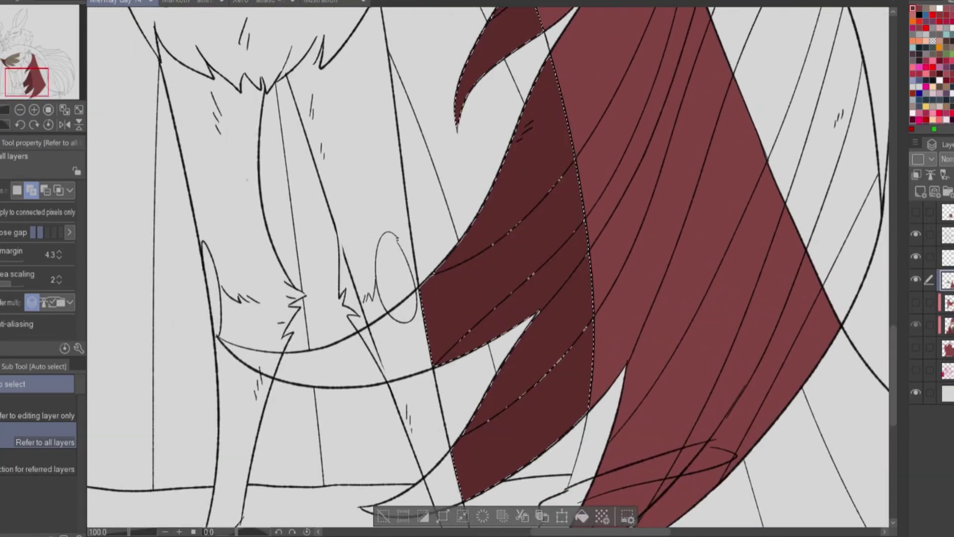
key(ctrl+d)
key(p)
scroll(540, 311, up, 3)
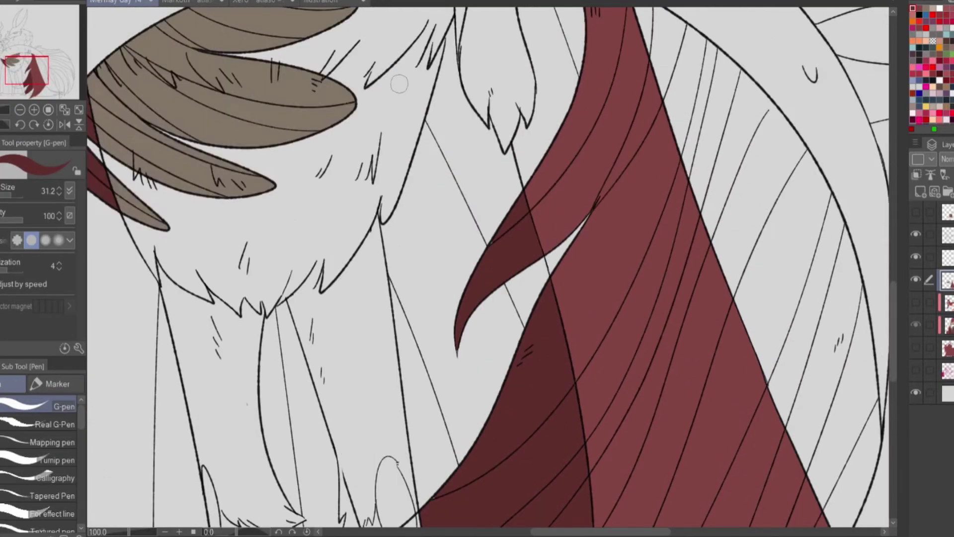
scroll(224, 366, up, 6)
scroll(417, 147, down, 5)
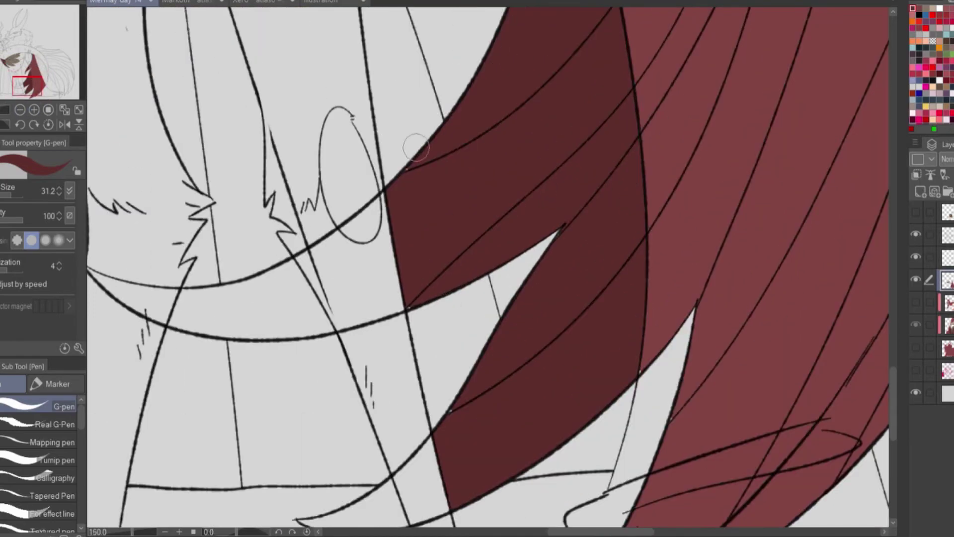
scroll(687, 360, down, 2)
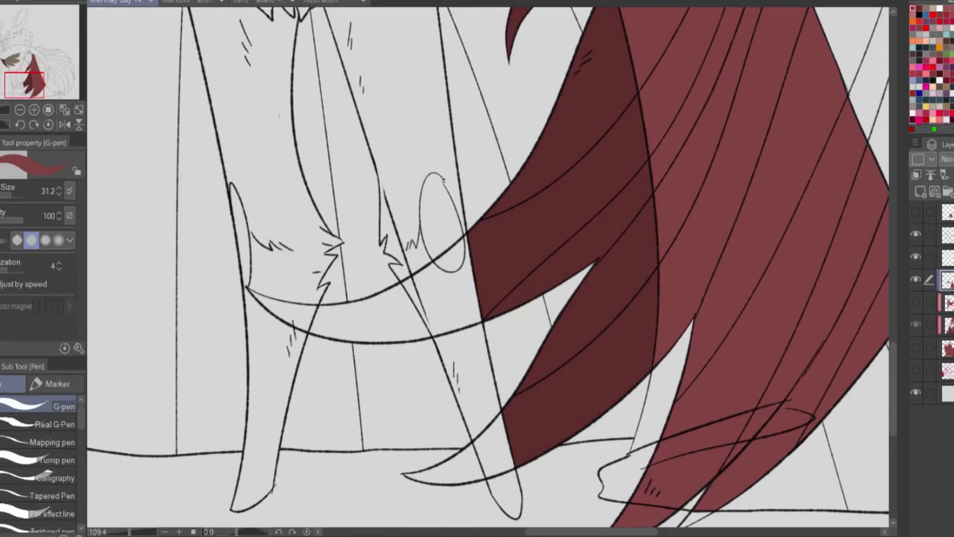
Fill the part of the long fin tip that crosses between the legs with dark maroon
key(i)
key(alt+BackSpace)
key(ctrl+d)
key(w)
scroll(517, 295, down, 2)
scroll(517, 295, up, 4)
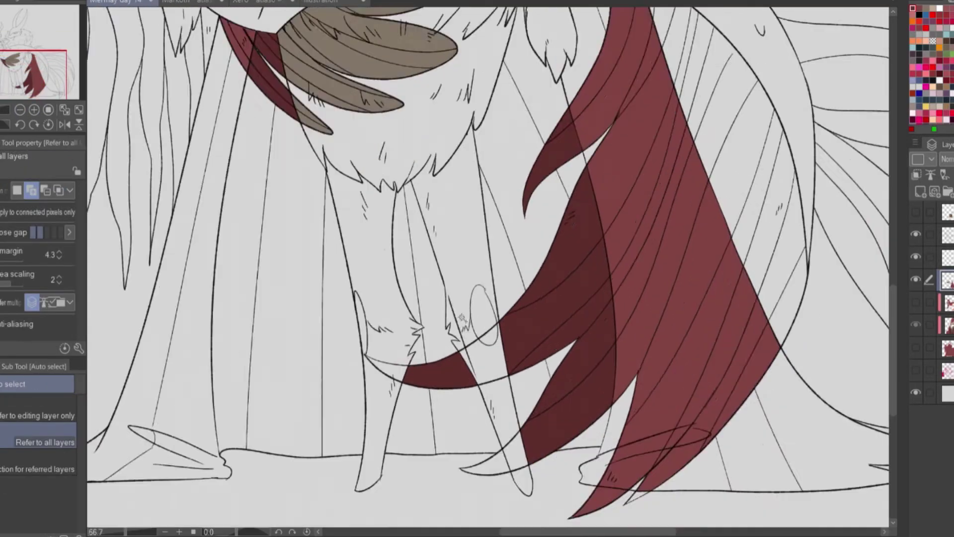
Select the fin-tip areas crossing both legs, fill them with the legs' olive-grey, and touch up the gaps with the G-pen
click(517, 295)
scroll(517, 295, down, 3)
key(i)
key(alt+BackSpace)
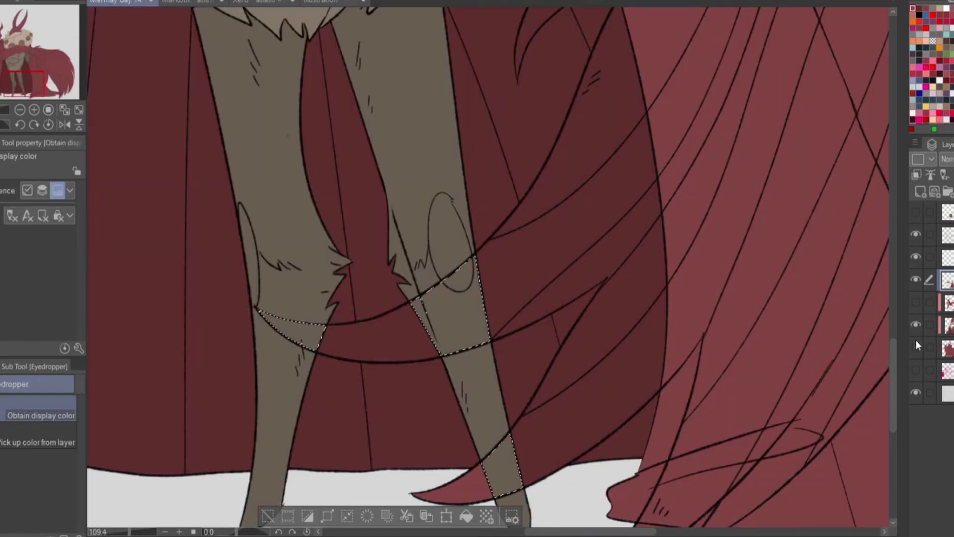
key(ctrl+d)
scroll(256, 323, up, 5)
key(p)
scroll(737, 387, down, 6)
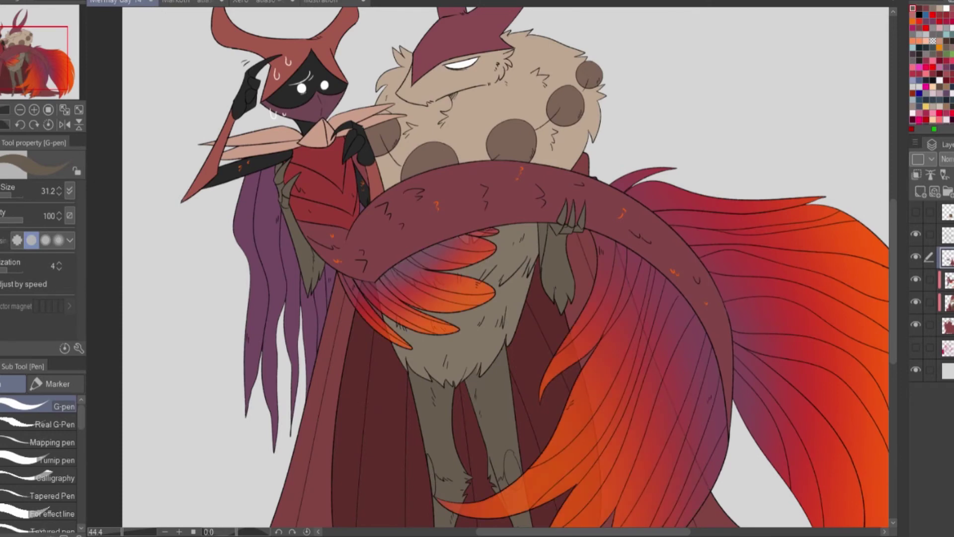
Hide the fin overlap layer and group the flat colour layers into a folder
scroll(709, 226, down, 1)
scroll(517, 258, down, 1)
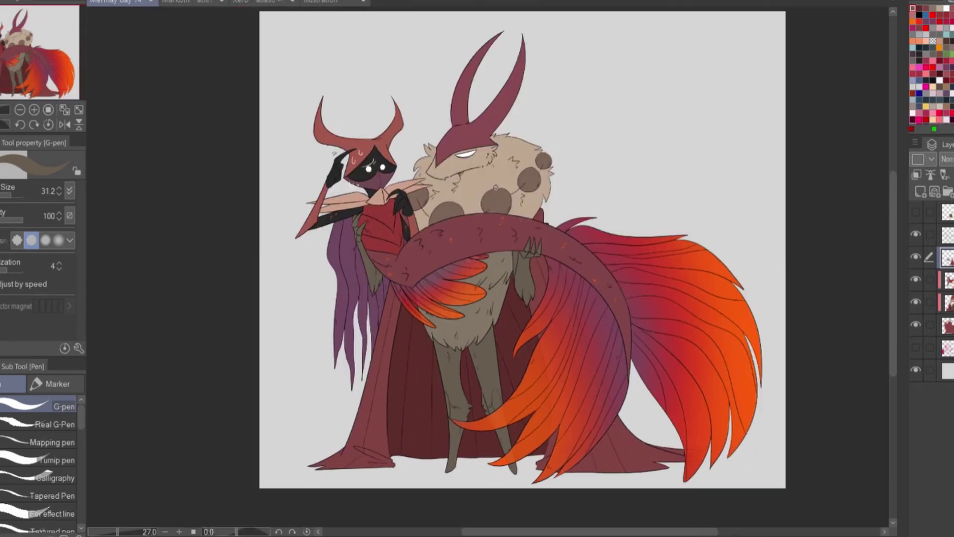
click(917, 257)
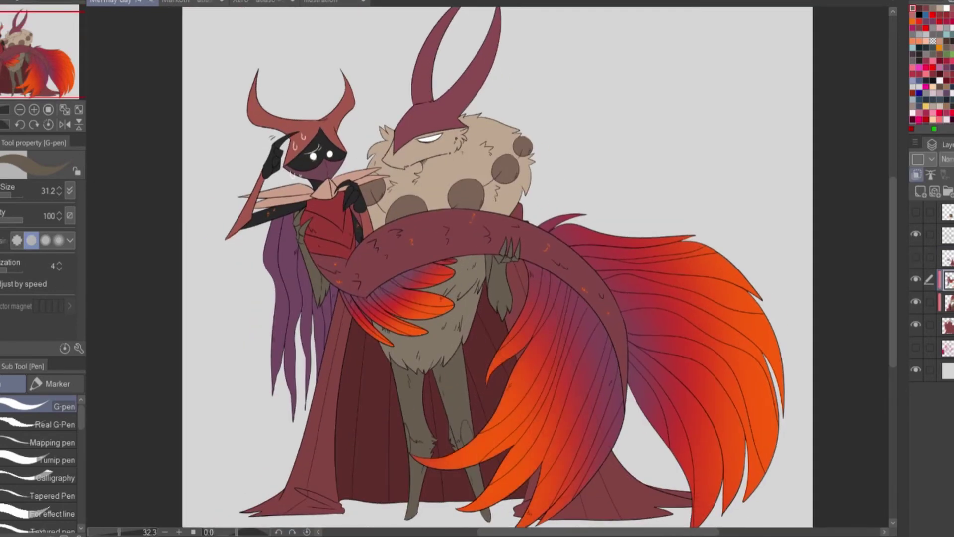
key(ctrl+g)
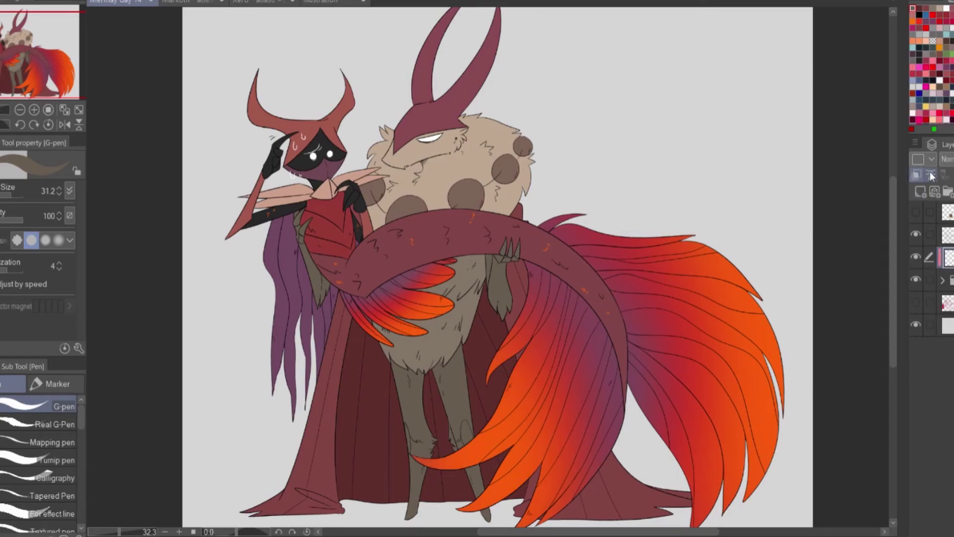
Paint light peach highlights near the tips of the large tail fin on a new clipped layer with the Opaque watercolor brush
key(b)
scroll(739, 266, up, 5)
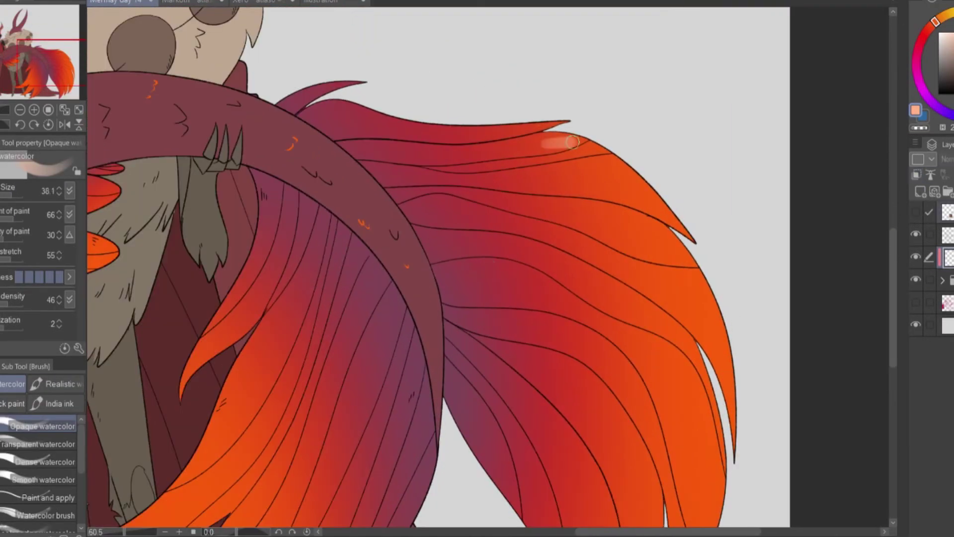
drag(573, 143, 589, 196)
drag(641, 222, 676, 301)
drag(547, 140, 587, 194)
drag(634, 218, 689, 263)
drag(651, 239, 671, 306)
drag(671, 308, 671, 208)
drag(696, 261, 716, 348)
drag(701, 323, 684, 396)
Paint light peach highlights near the tips of the lower tail fin and on the small hip fins with the Opaque watercolor brush
drag(455, 404, 426, 428)
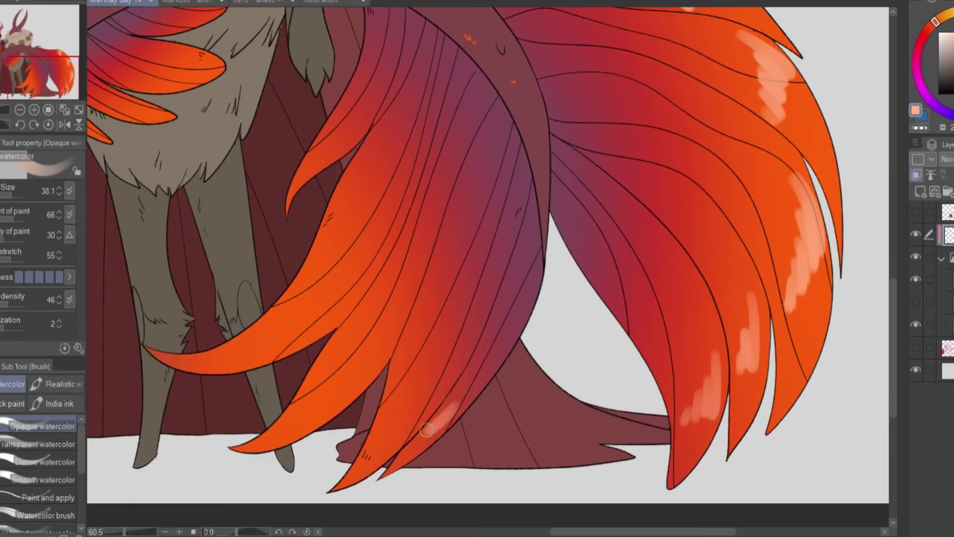
drag(349, 388, 298, 278)
drag(174, 50, 428, 197)
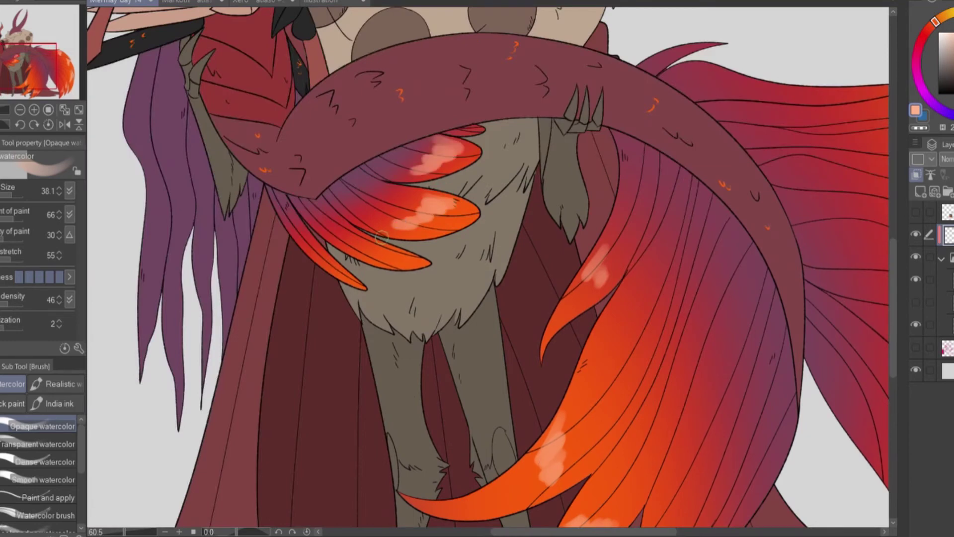
Set the highlight layer's blending mode to Add and smear the large tail fin's highlights into jagged streaks with Finger tip, size 102.5, stretch 38
drag(35, 74, 64, 71)
key(j)
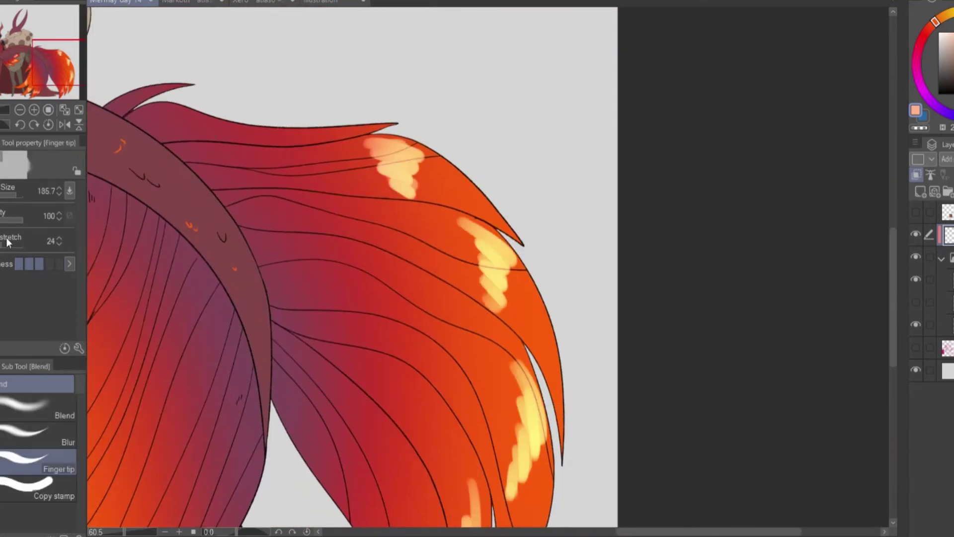
drag(382, 149, 413, 194)
mouse_move(468, 226)
mouse_down()
mouse_move(473, 287)
mouse_move(458, 219)
mouse_up()
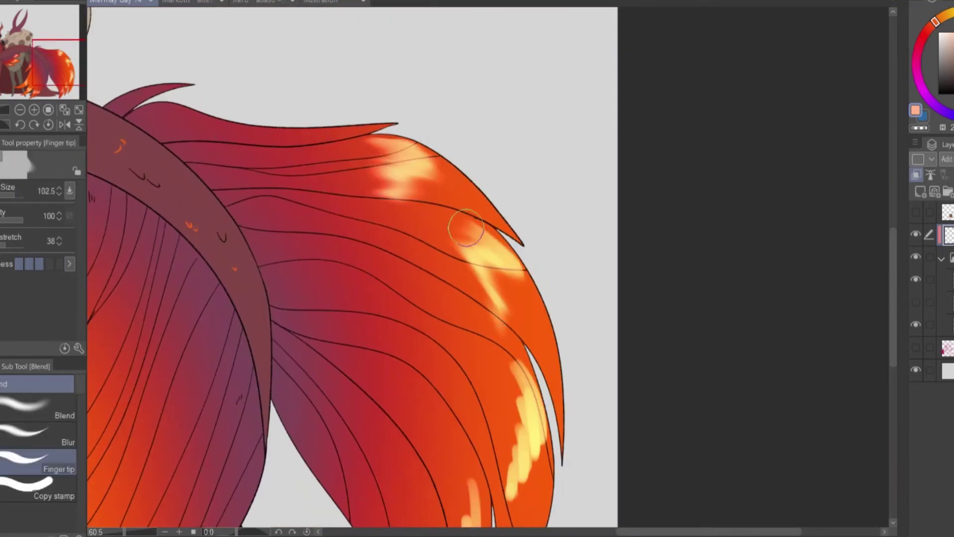
drag(388, 149, 430, 182)
scroll(866, 316, down, 3)
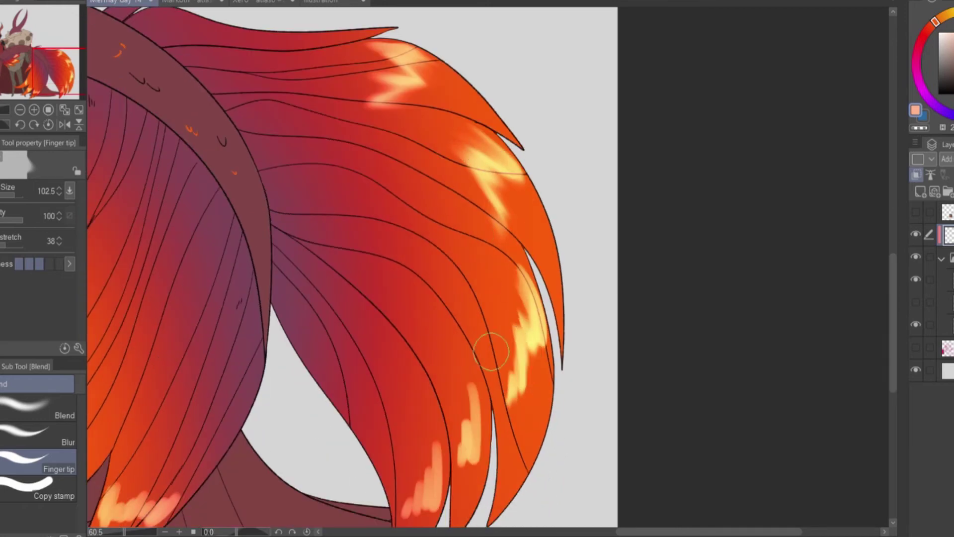
Smear the highlights on the lower tail fin and the hip fins into jagged streaks with the Finger tip tool
scroll(432, 467, left, 5)
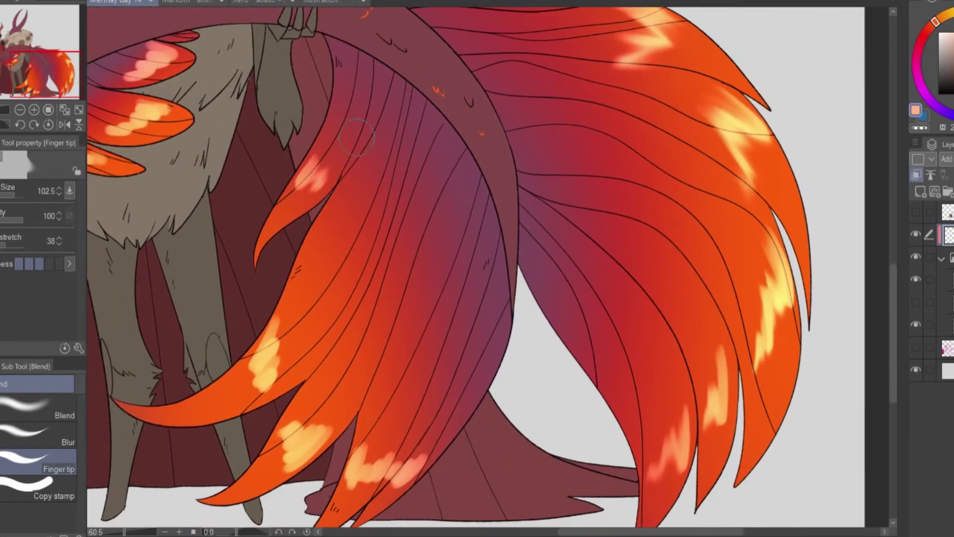
mouse_move(304, 450)
mouse_down()
mouse_move(372, 411)
mouse_move(428, 458)
mouse_up()
scroll(335, 161, up, 3)
scroll(336, 161, left, 4)
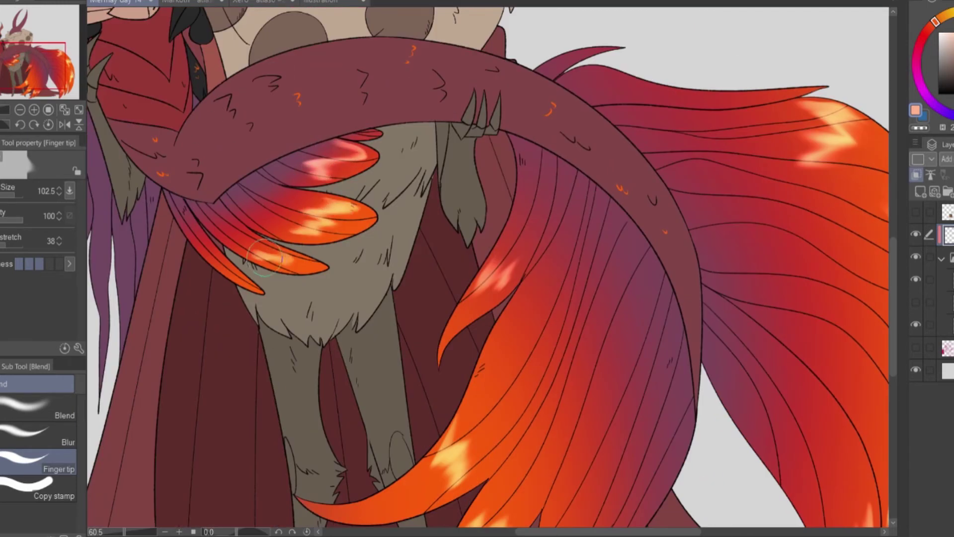
scroll(263, 258, down, 2)
Add a second clipped layer for a soft glow and auto-select all fin colour areas while the highlight layers are temporarily hidden
key(b)
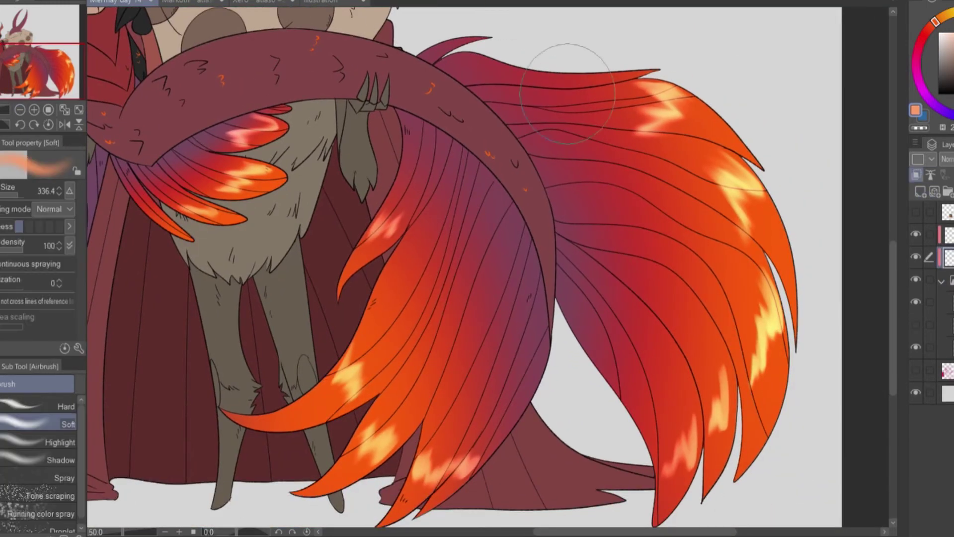
drag(916, 234, 916, 256)
key(g)
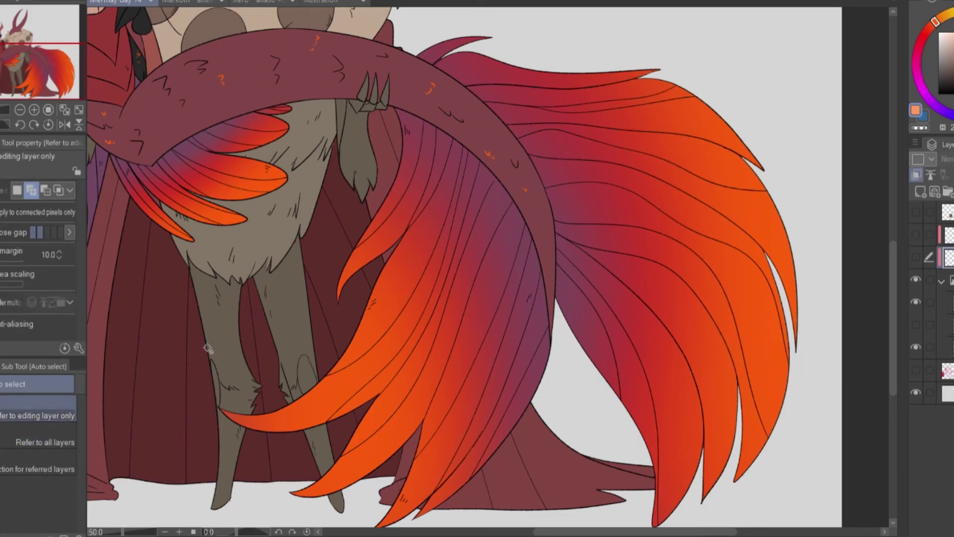
mouse_move(497, 85)
mouse_down()
mouse_move(597, 119)
mouse_move(721, 316)
mouse_move(485, 394)
mouse_move(380, 328)
mouse_move(278, 189)
mouse_move(218, 144)
mouse_up()
scroll(209, 116, up, 5)
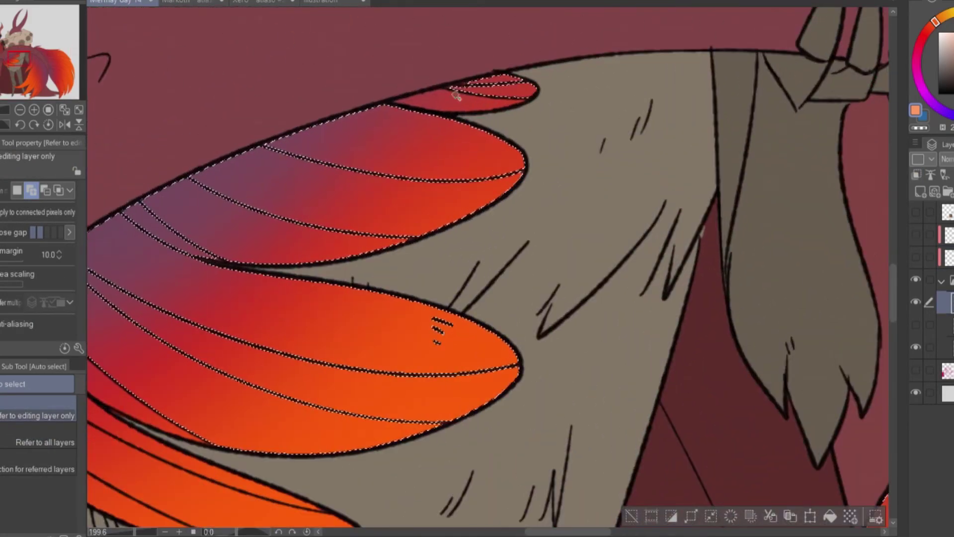
scroll(456, 96, down, 5)
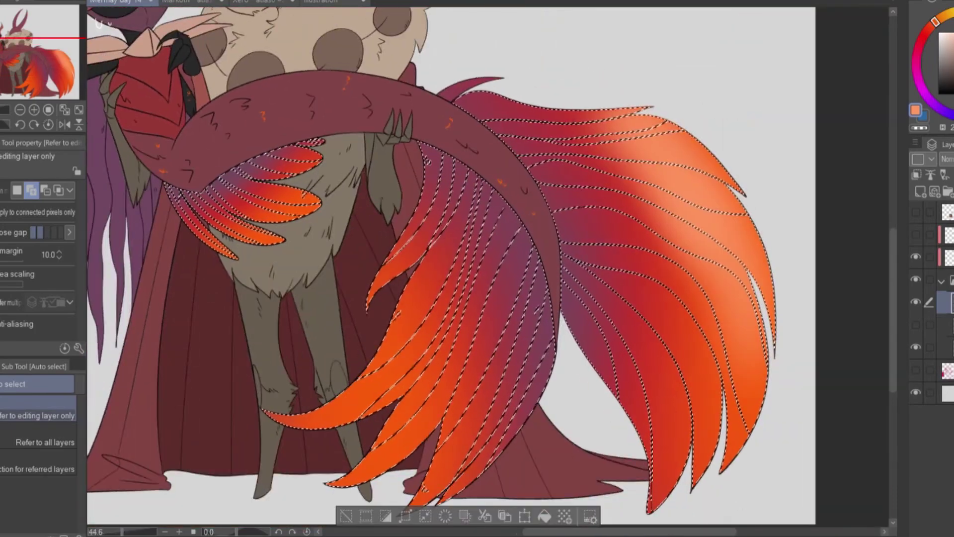
drag(916, 234, 916, 257)
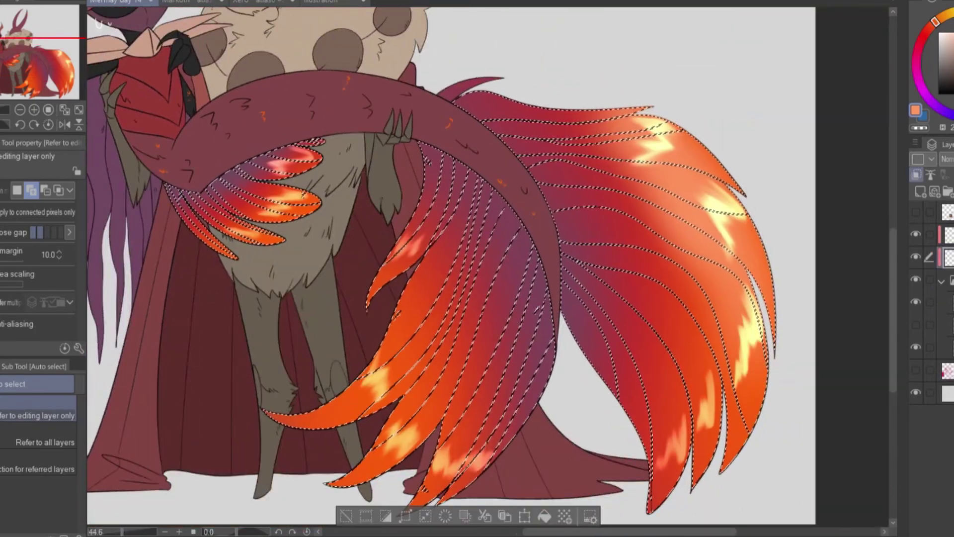
Airbrush a soft orange glow around the highlights on all the fins, using the Screen blending mode on the glow layer
key(b)
drag(209, 164, 298, 229)
drag(348, 447, 522, 199)
drag(571, 249, 696, 448)
drag(398, 299, 223, 223)
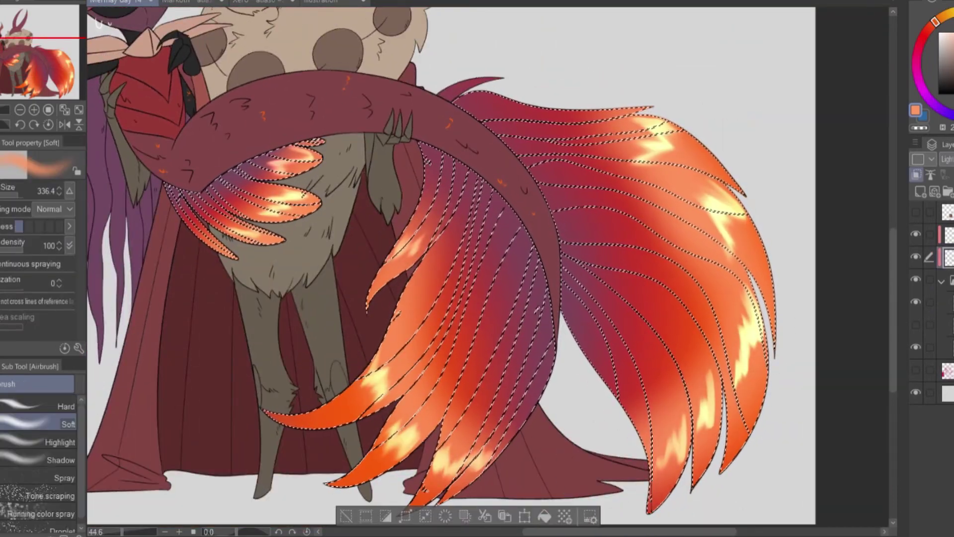
key(ctrl+z)
key(ctrl+y)
Soften the fin glow and highlights with the Blur tool at size 499.9, and clear the selection
key(j)
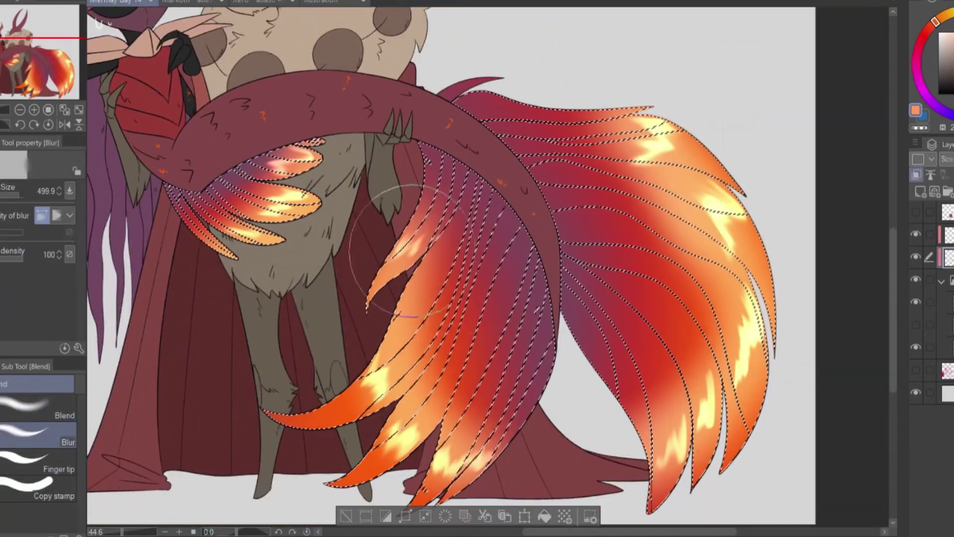
mouse_move(407, 252)
mouse_down()
mouse_move(497, 398)
mouse_move(572, 248)
mouse_up()
key(ctrl+d)
drag(373, 448, 522, 348)
drag(721, 199, 750, 373)
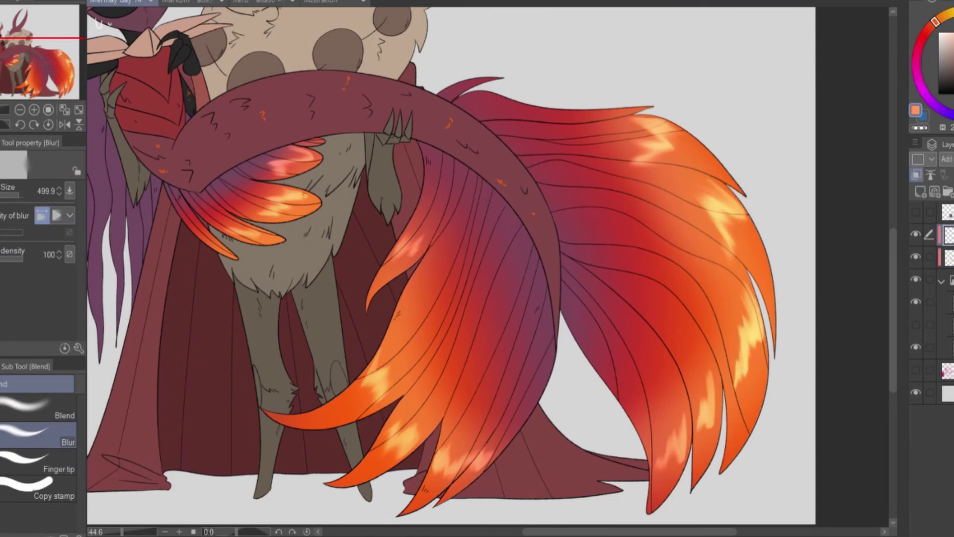
Draw thin pale lines over the fin highlights with the G-pen at size 7.8 and soften them with a transparent soft airbrush
key(p)
scroll(799, 171, up, 4)
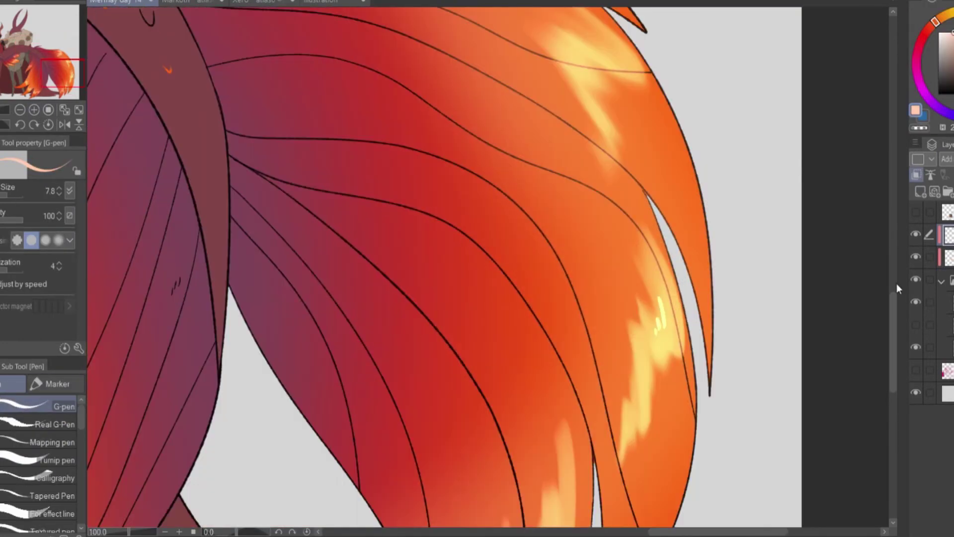
drag(894, 290, 894, 316)
scroll(687, 269, up, 5)
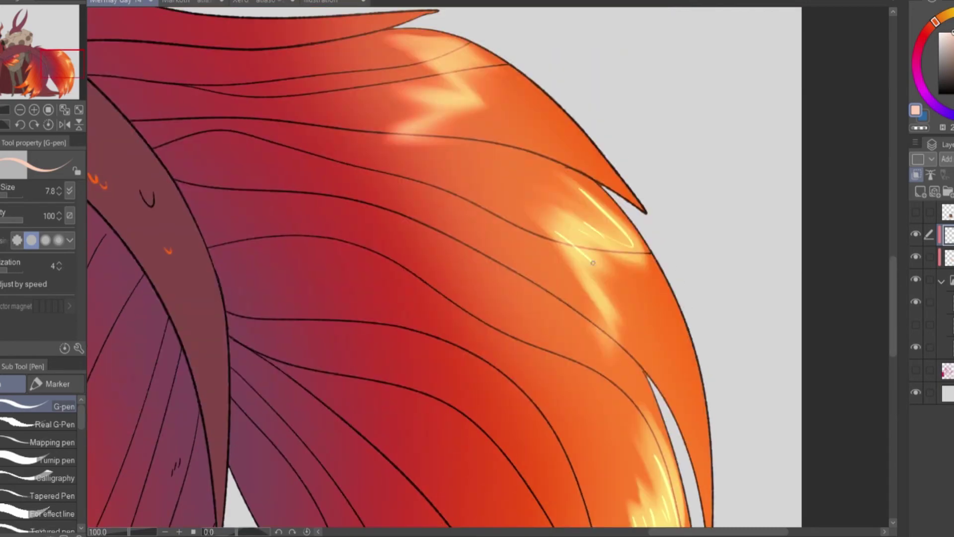
scroll(429, 113, down, 6)
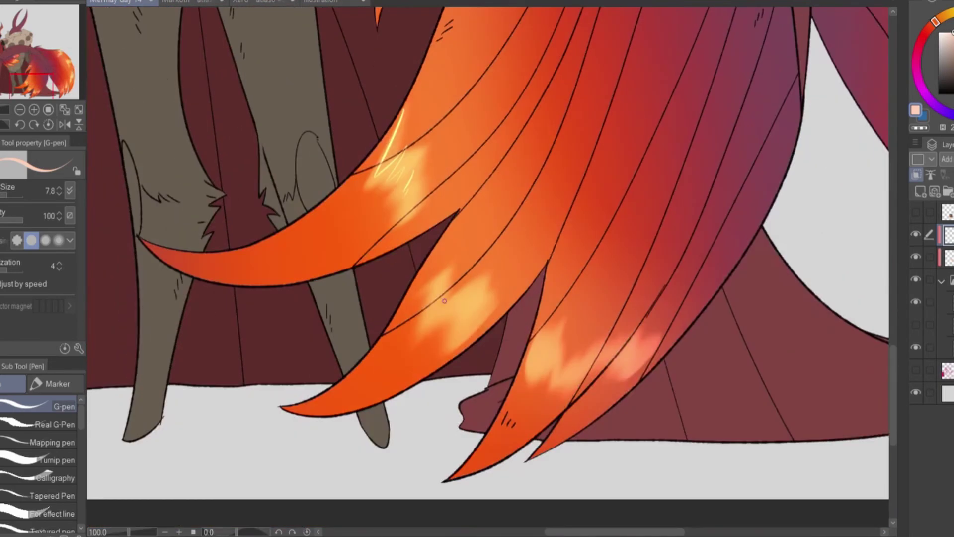
scroll(623, 350, up, 5)
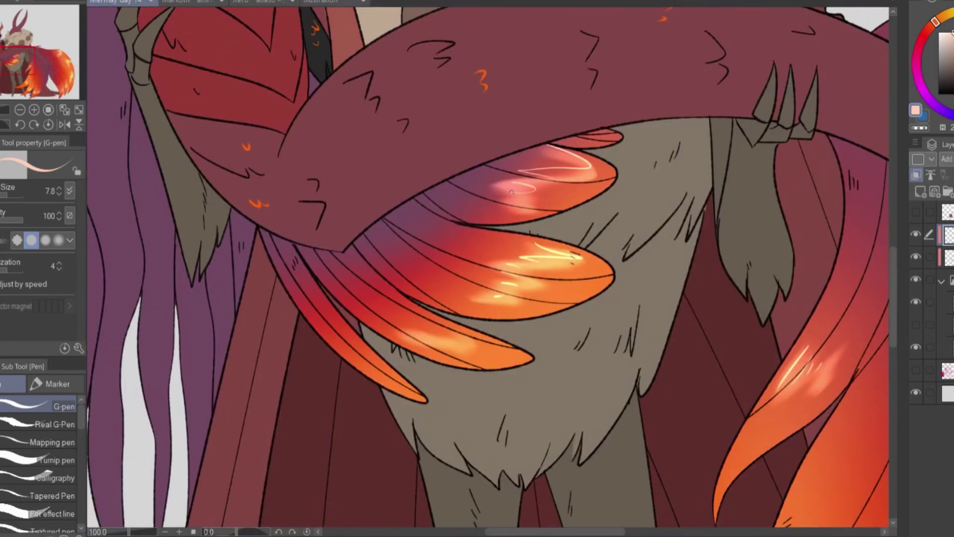
scroll(411, 303, down, 5)
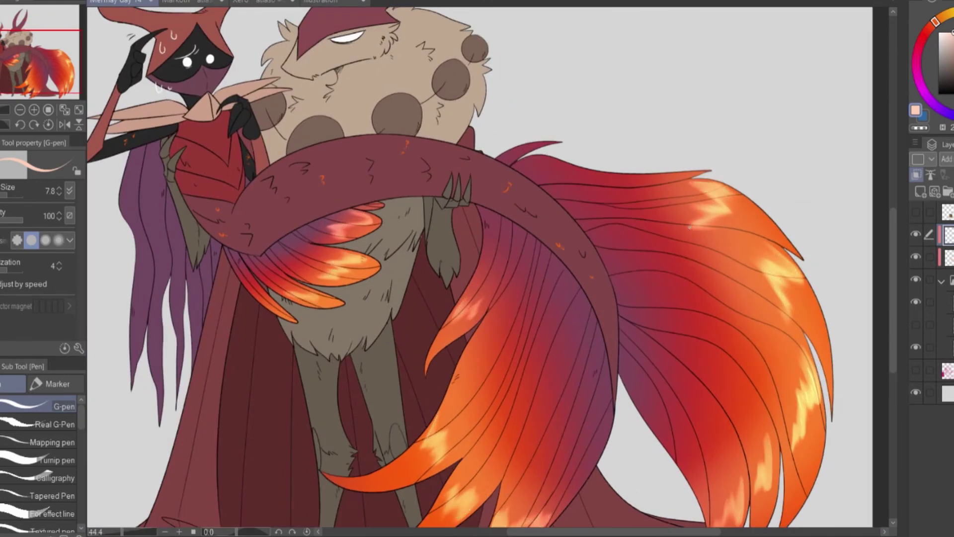
key(b)
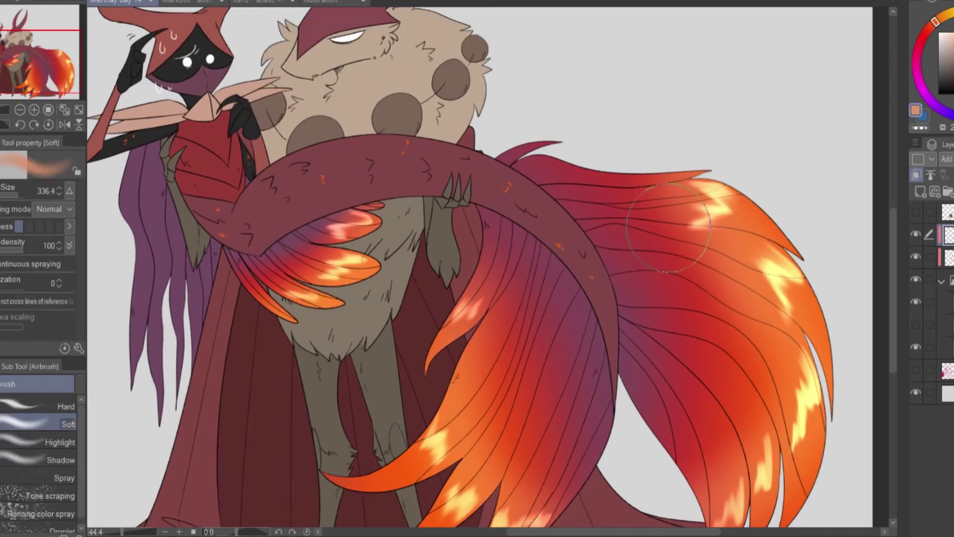
scroll(497, 298, down, 3)
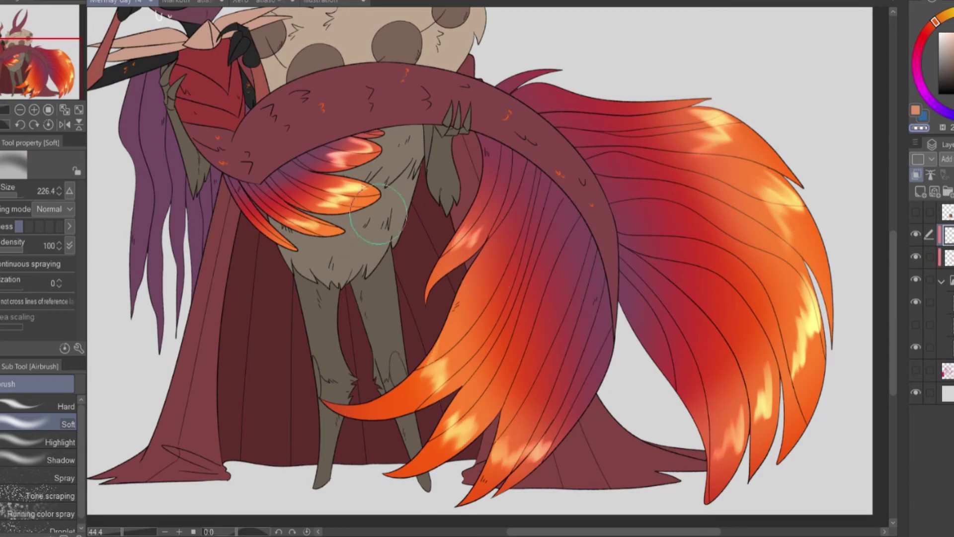
scroll(318, 85, up, 6)
key(p)
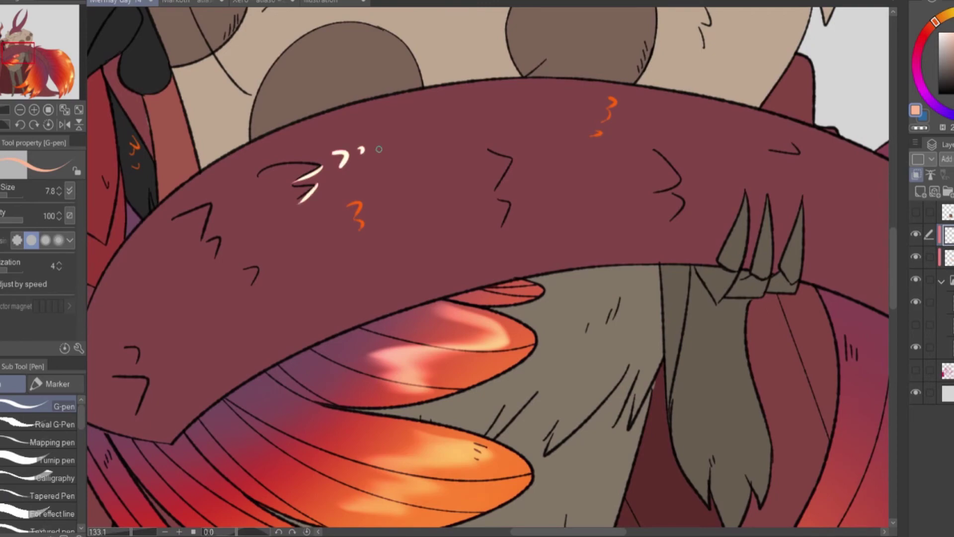
scroll(472, 128, down, 5)
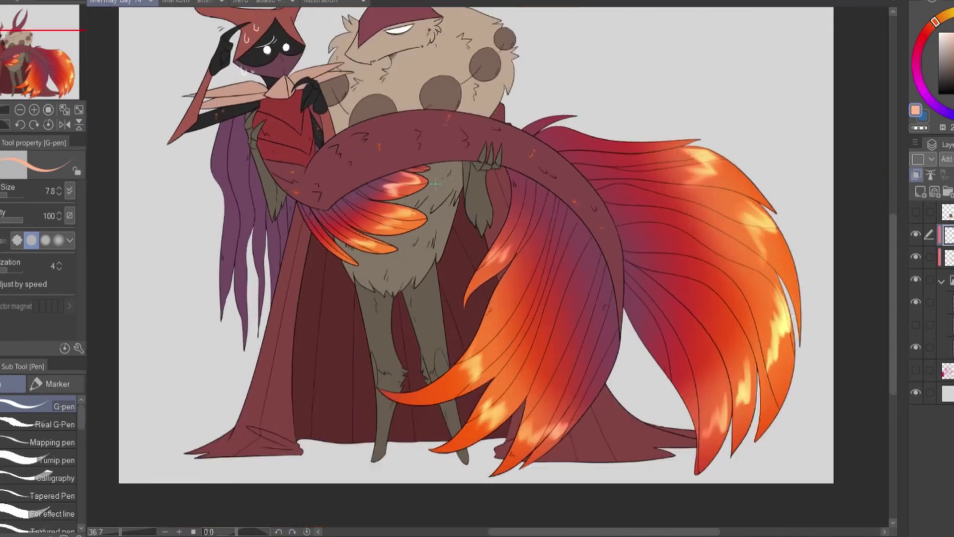
Select the red chest plates and paint a diagonal peach streak across them on the Add highlight layer with Opaque watercolor
scroll(363, 166, up, 5)
key(w)
click(363, 166)
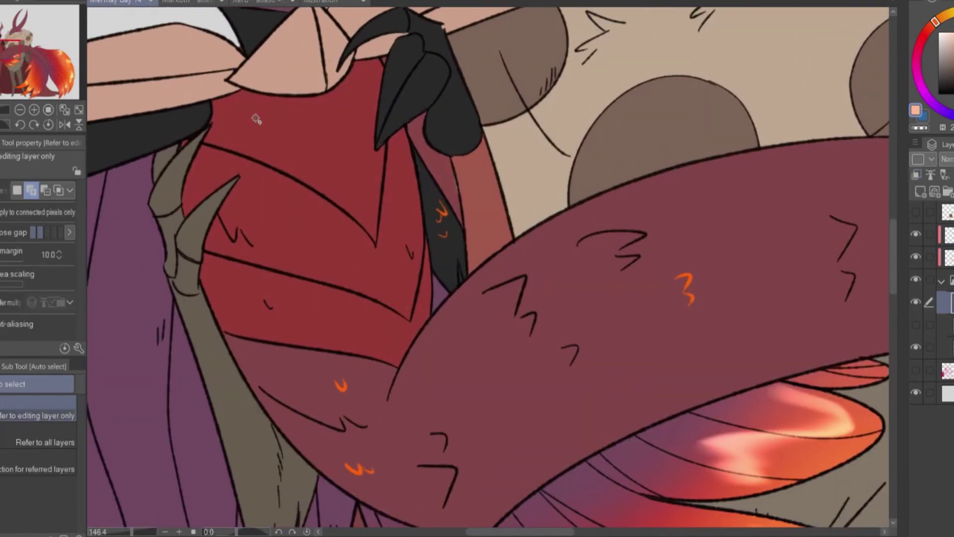
click(363, 165)
key(b)
drag(268, 166, 318, 323)
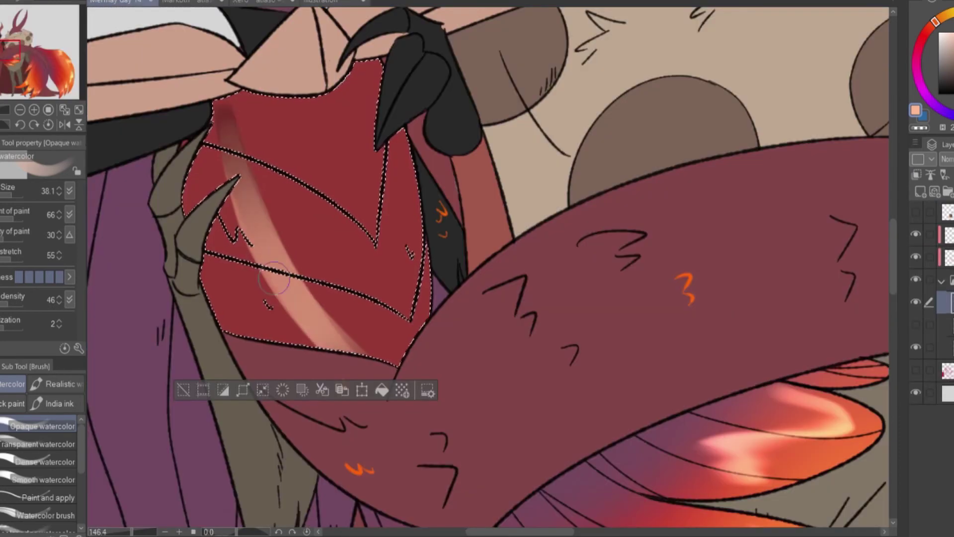
key(ctrl+z)
mouse_move(234, 119)
mouse_down()
mouse_move(256, 196)
mouse_move(326, 317)
mouse_up()
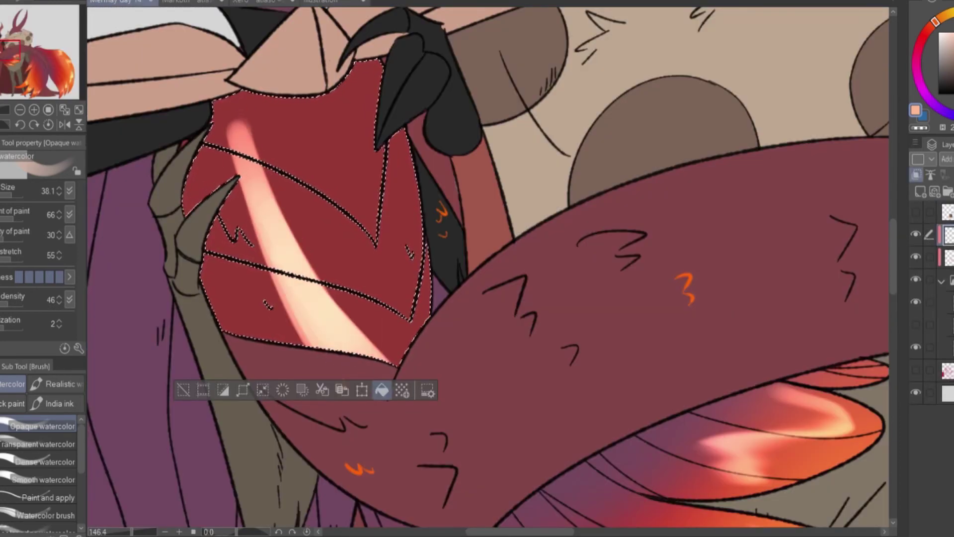
Trim the chest streak with the Hard eraser into separate tapered segments with gaps along the plate lines, clearing the selection
key(e)
drag(237, 120, 266, 276)
scroll(263, 276, up, 5)
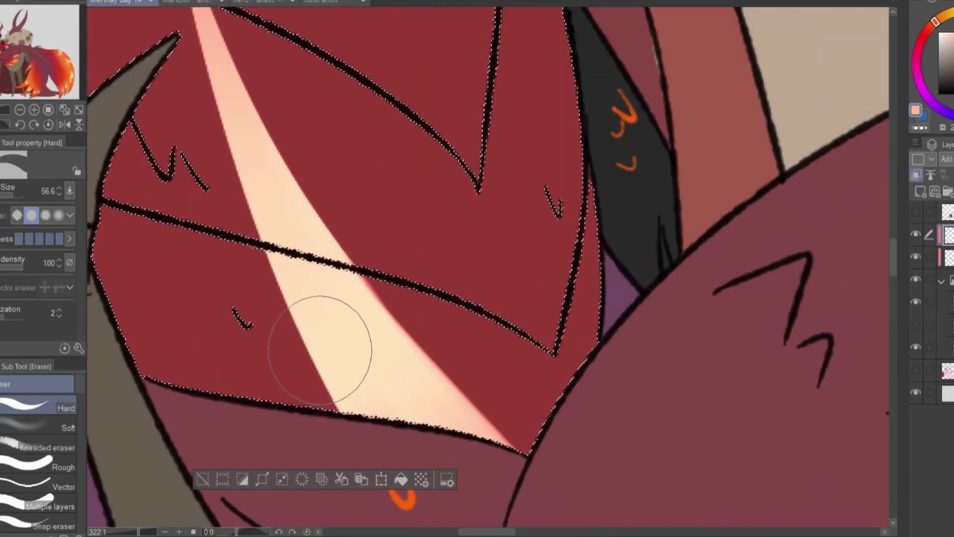
key(ctrl+d)
drag(298, 199, 425, 293)
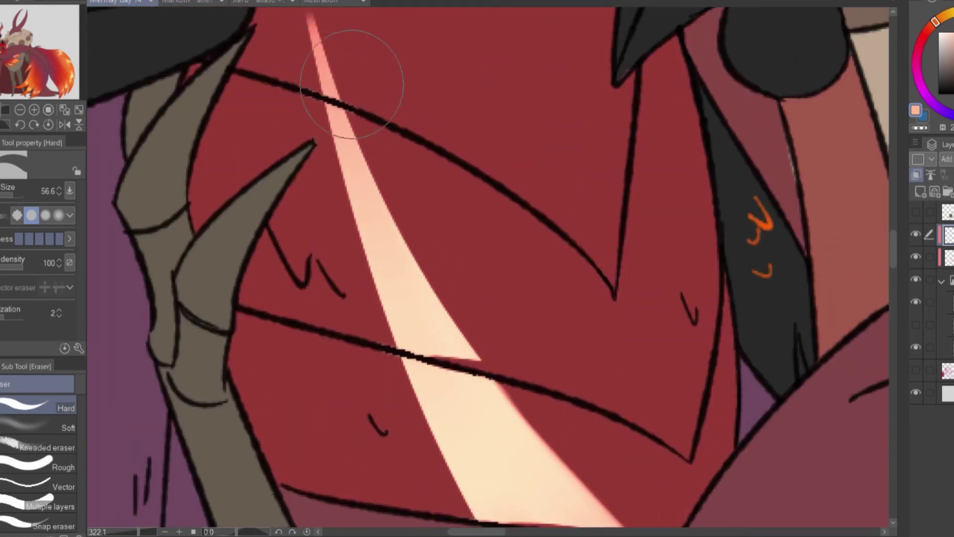
click(895, 280)
scroll(362, 309, down, 5)
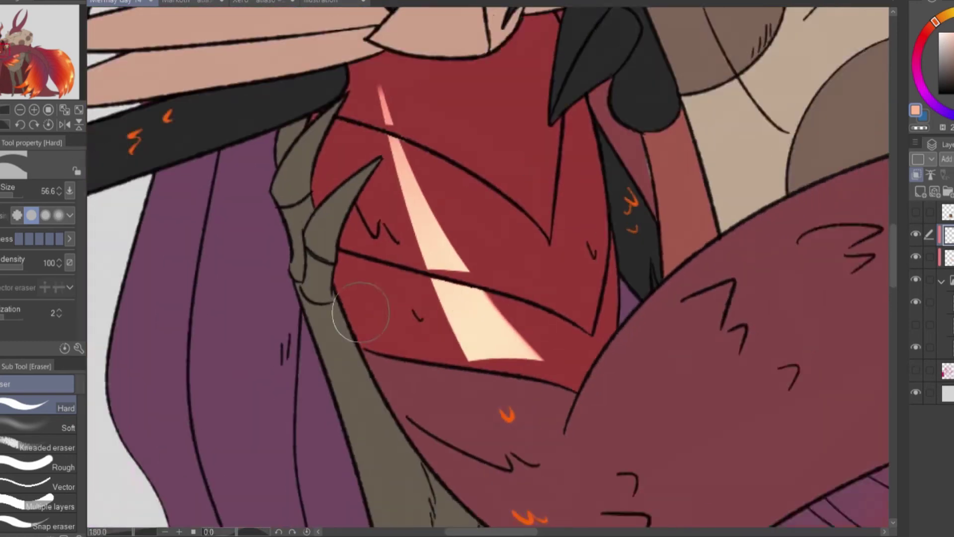
Fade parts of the chest highlight segments with a transparent soft airbrush at size 152.3
key(b)
drag(50, 194, 32, 194)
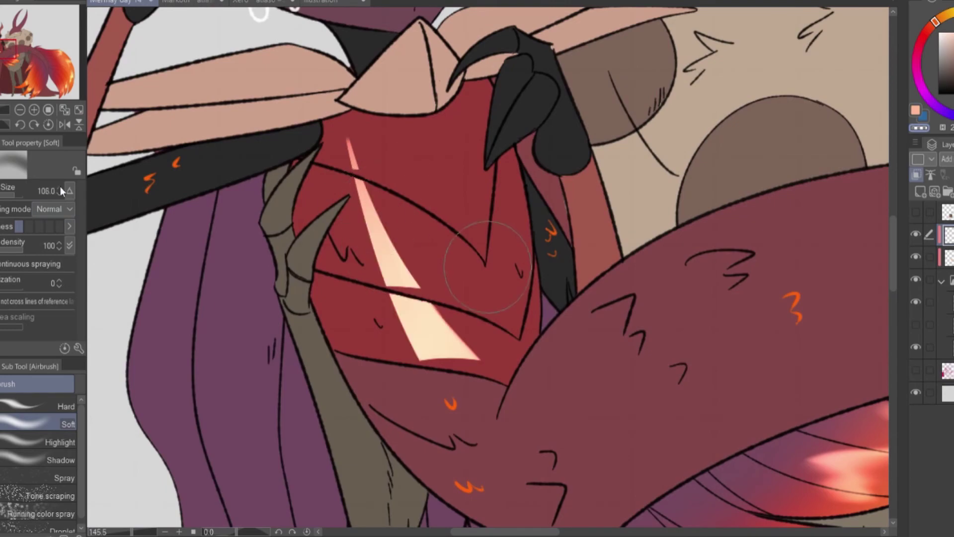
scroll(320, 386, down, 5)
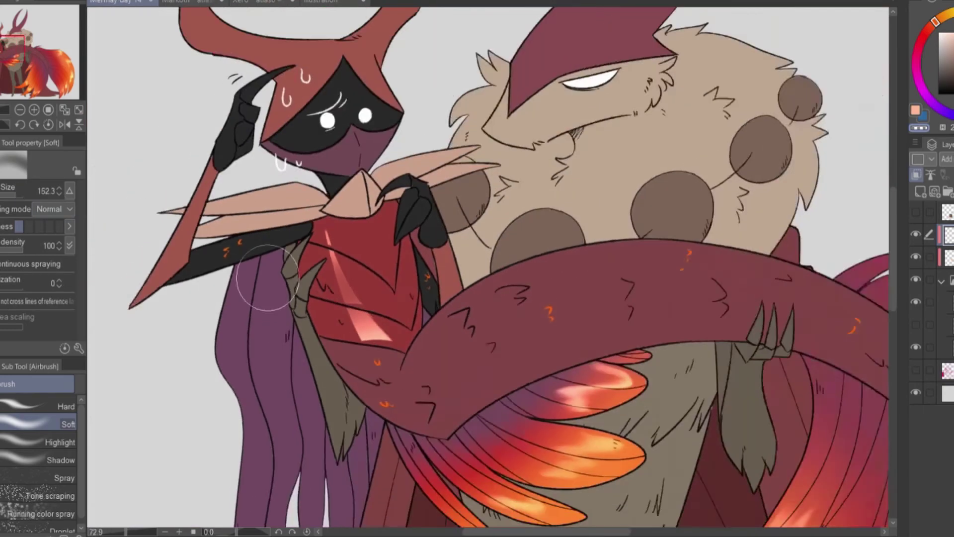
Select the peach collar's knot and upper side panels with Auto select referring to all layers, ready for Opaque watercolor
scroll(483, 447, up, 5)
scroll(394, 330, up, 10)
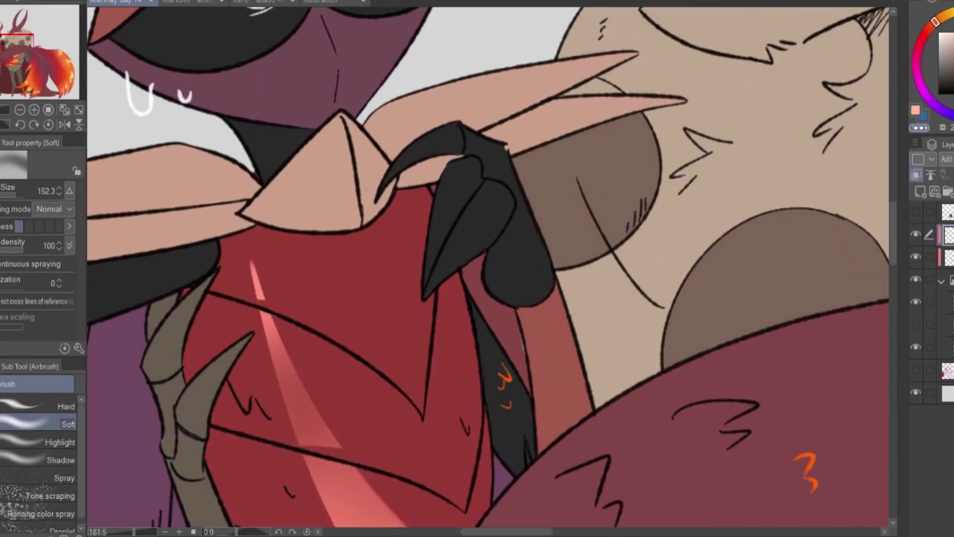
key(w)
click(422, 233)
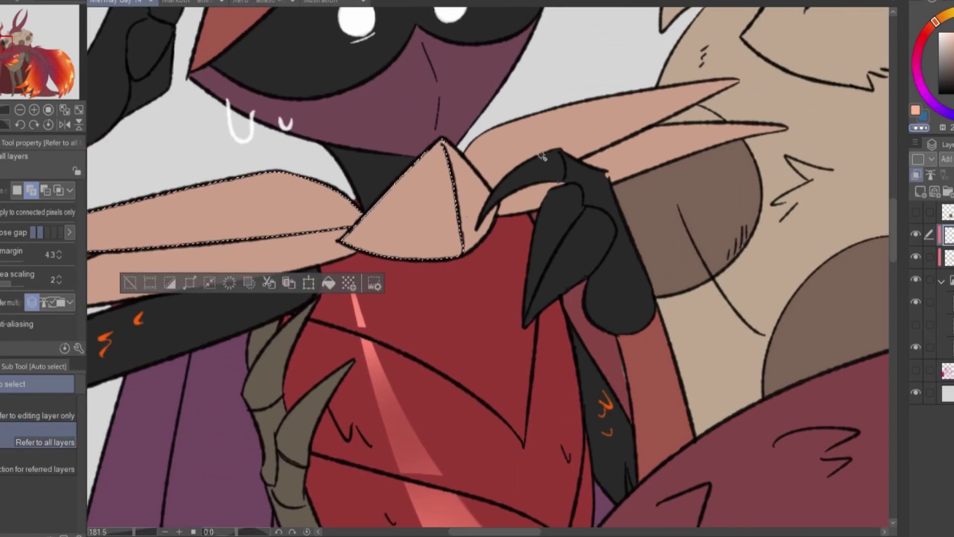
key(b)
Try wide pale streaks across the collar knot and side panel with Opaque watercolor at size 38.1
drag(418, 154, 385, 236)
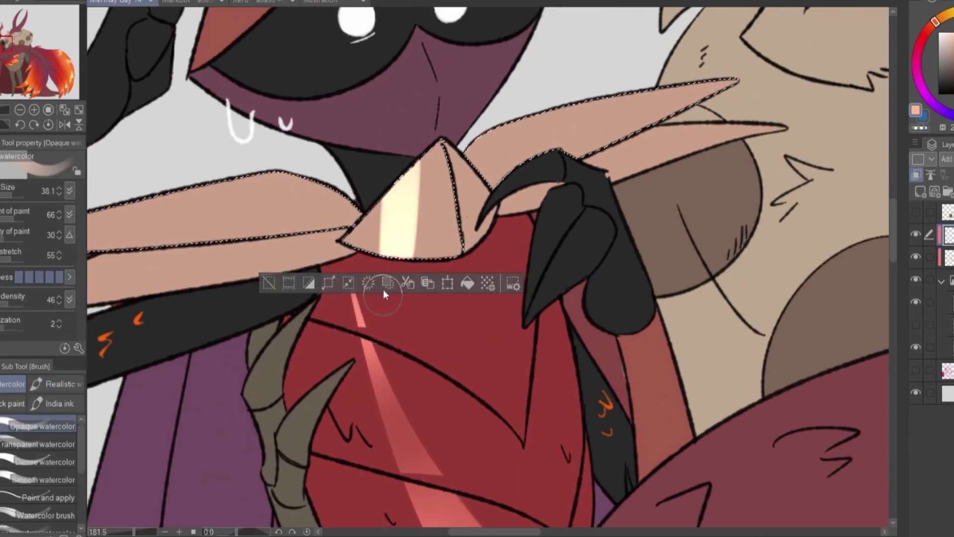
key(ctrl+z)
drag(231, 188, 172, 243)
key(ctrl+z)
Paint narrow pale streaks across the collar panels with Opaque watercolor at size 14.1 and fade them with a transparent soft airbrush
key(bracketleft)
key(bracketleft)
key(bracketleft)
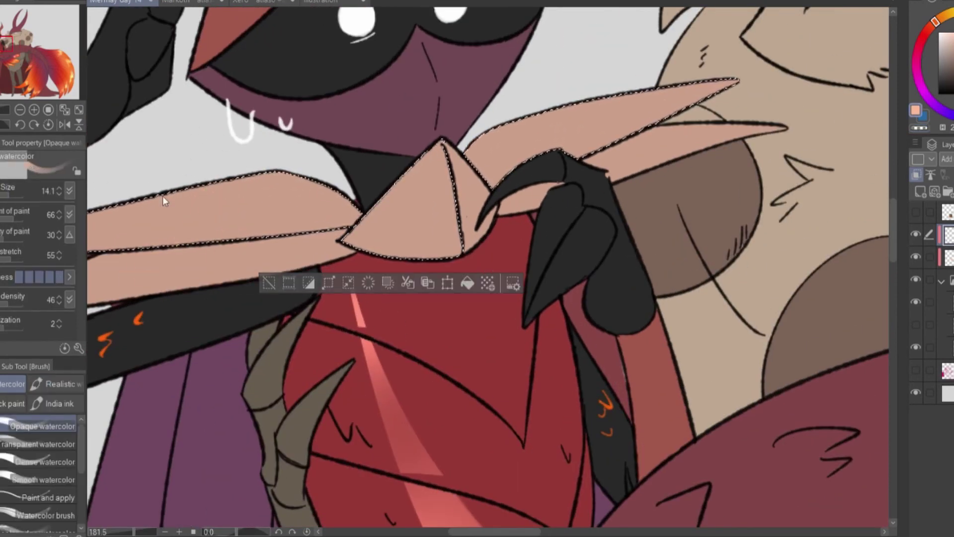
drag(416, 152, 393, 247)
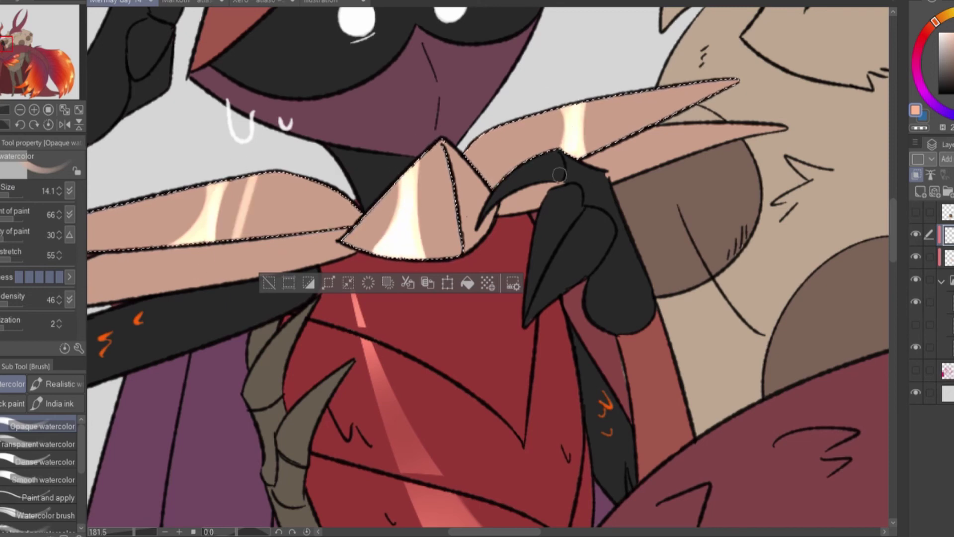
key(b)
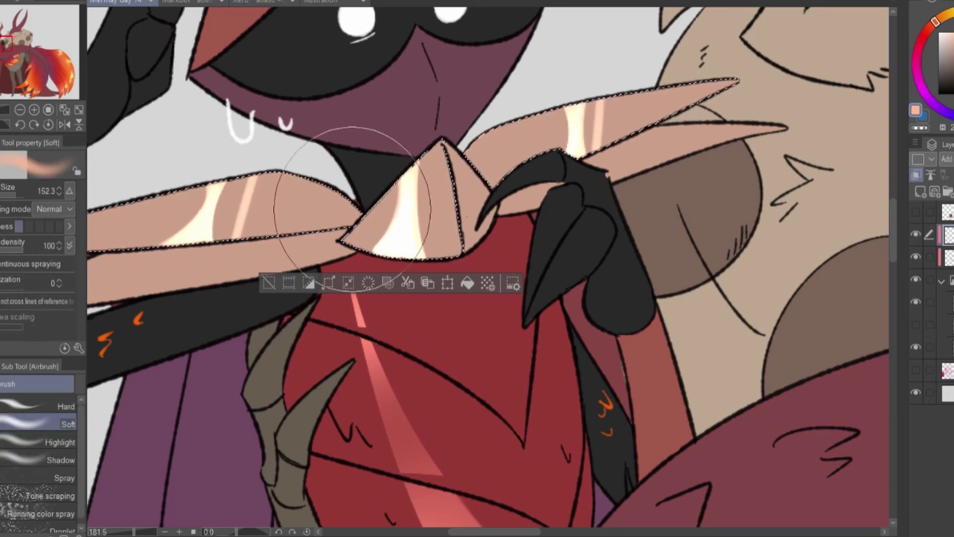
drag(423, 154, 398, 239)
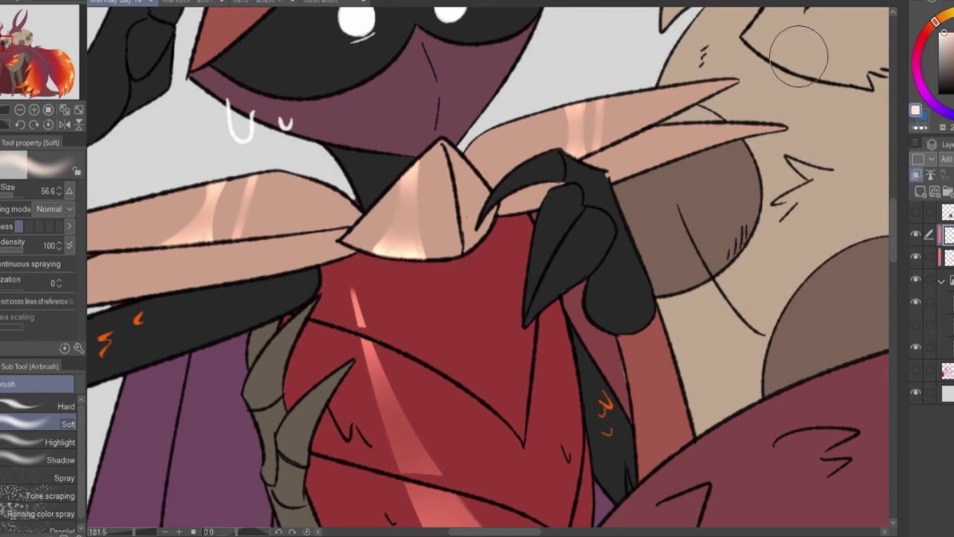
Clear the collar selection and add small near-white touches to the knot's highlight with the G-pen at size 7.8
click(945, 33)
key(ctrl+d)
key(p)
drag(420, 202, 419, 221)
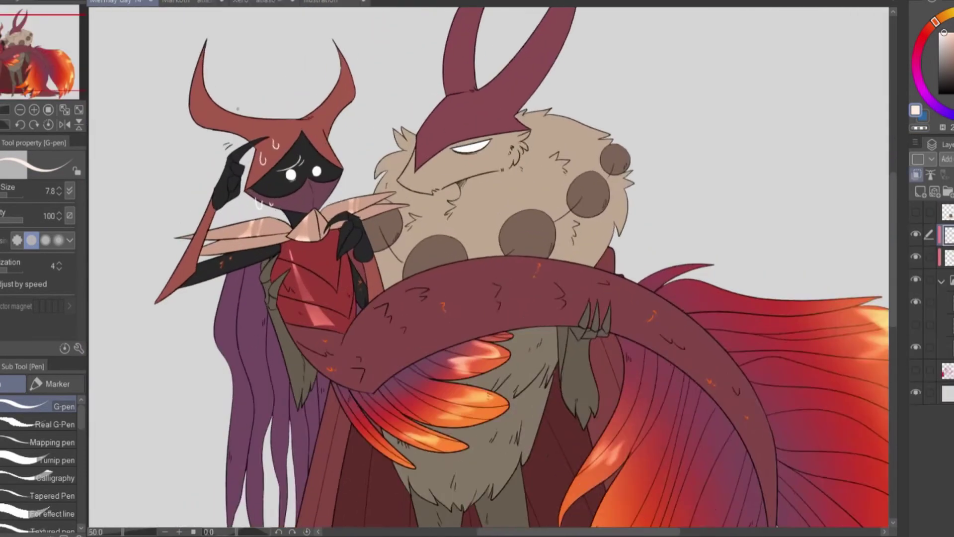
Try a pale glow along the tail's upper curve with the Soft airbrush at size 152.3 on the lower clipped layer
scroll(427, 196, down, 2)
click(947, 257)
click(54, 477)
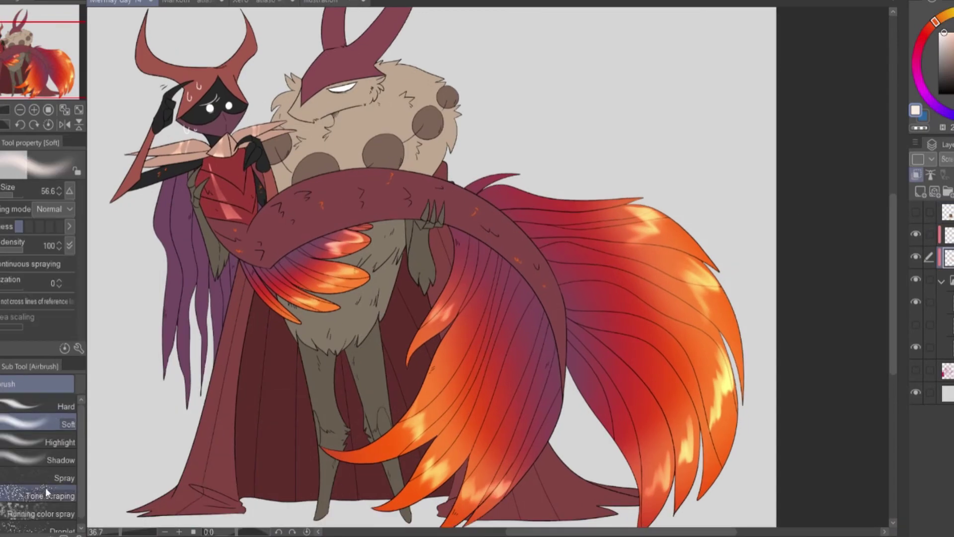
scroll(428, 248, up, 4)
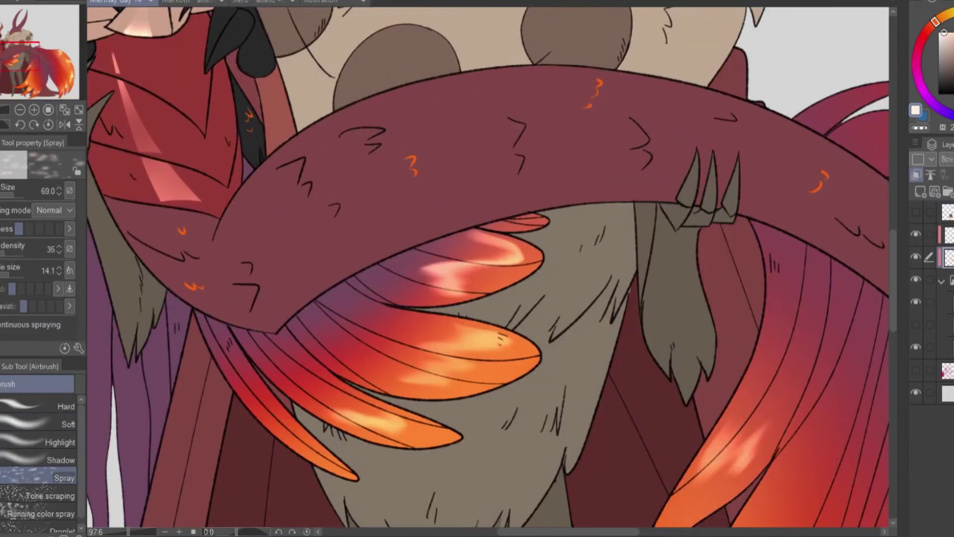
scroll(322, 228, down, 4)
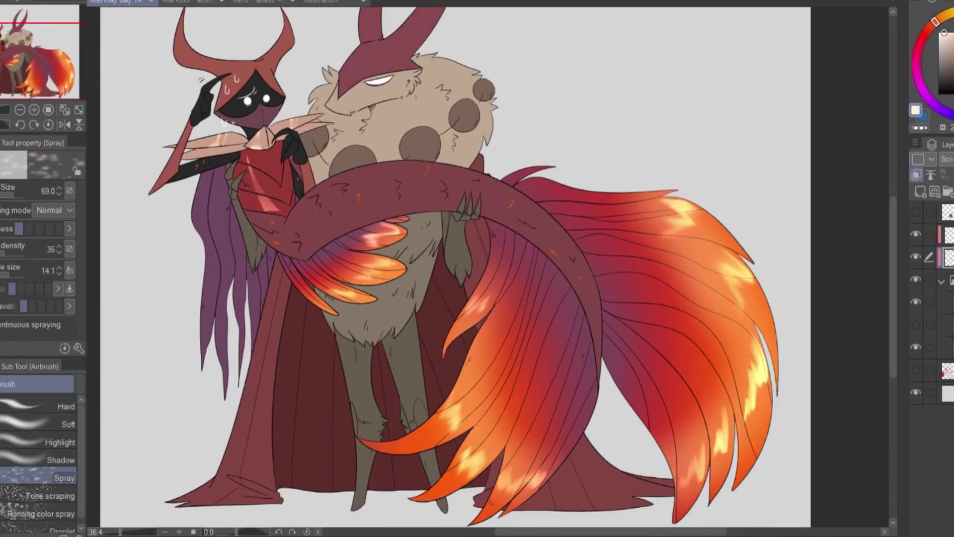
scroll(331, 193, up, 4)
click(59, 422)
drag(266, 259, 458, 228)
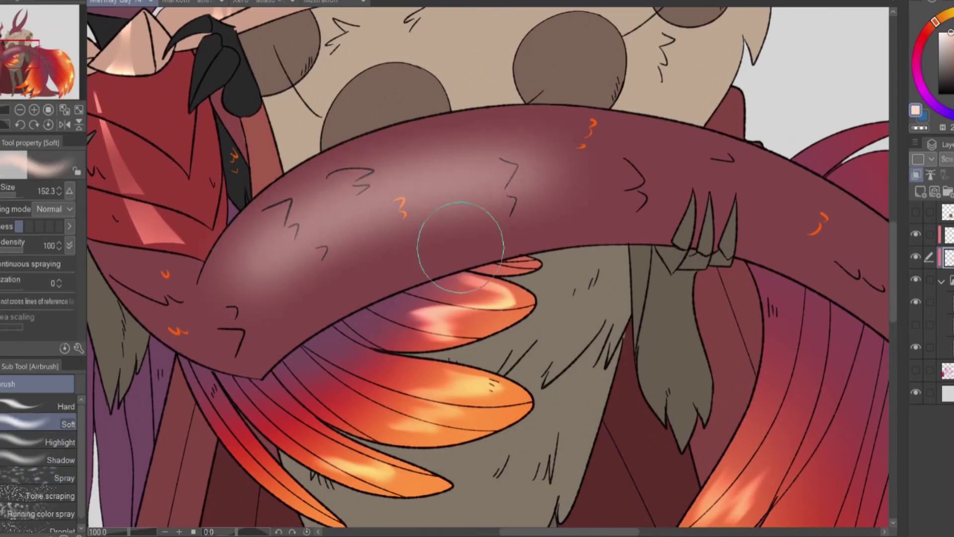
key(ctrl+z)
Try speckling the tail with the Spray airbrush, comparing it with the Highlight, Tone scraping and Hard airbrushes
click(59, 477)
drag(277, 299, 558, 149)
key(ctrl+z)
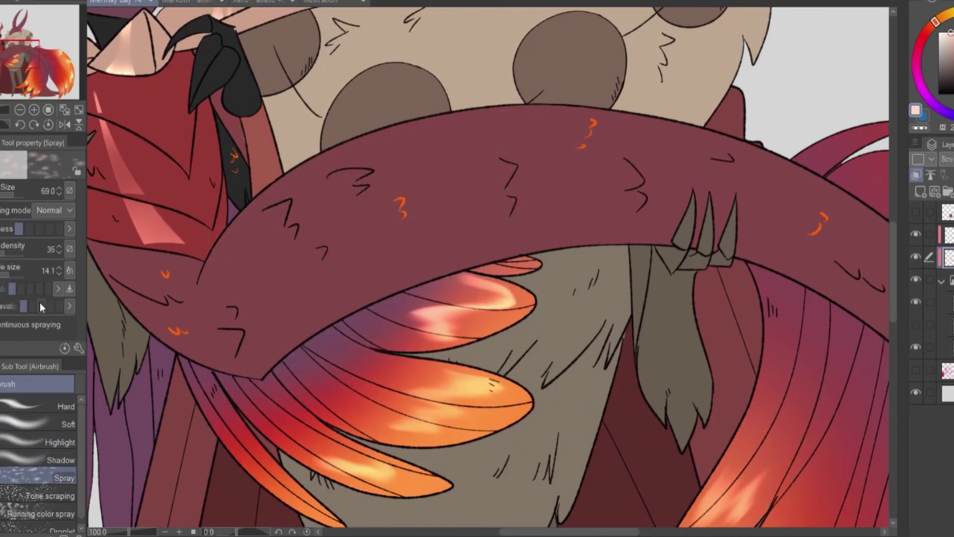
click(17, 196)
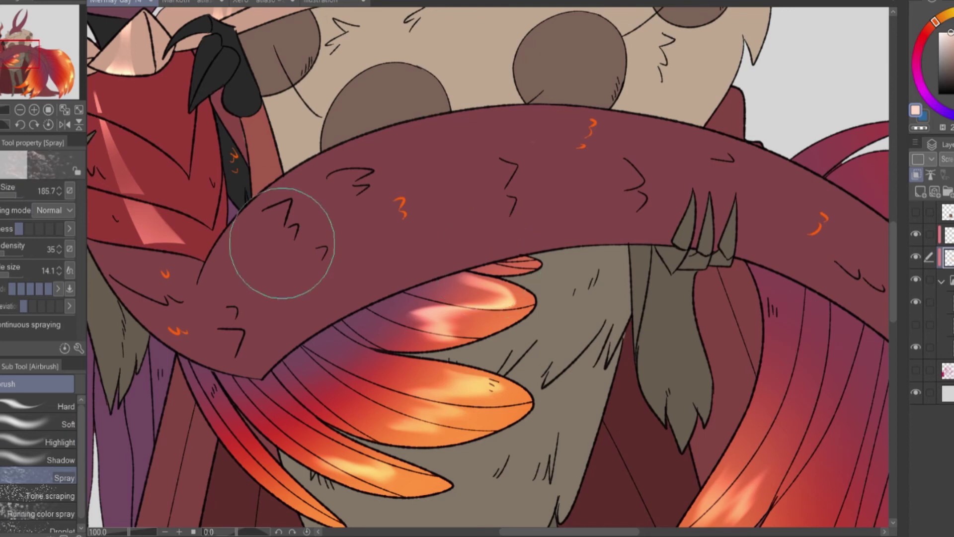
click(39, 438)
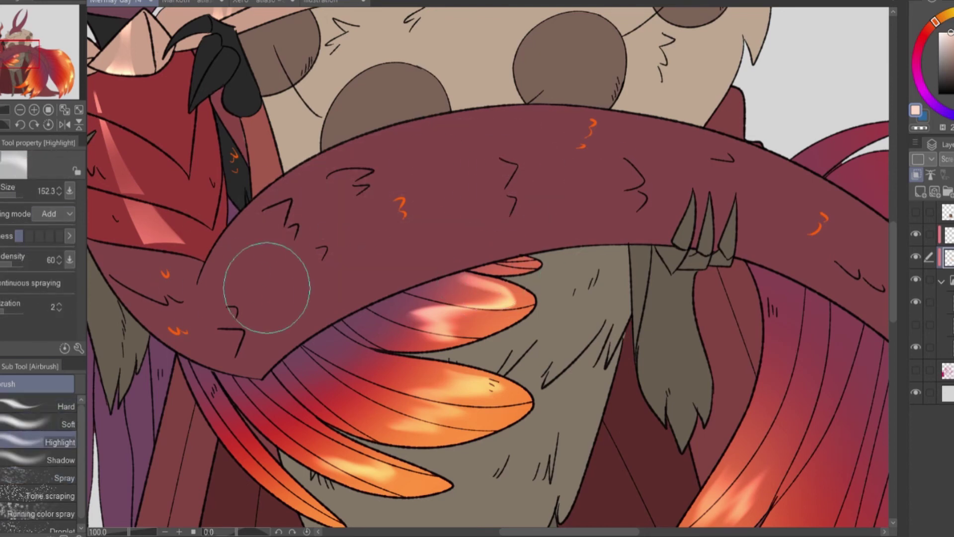
click(50, 496)
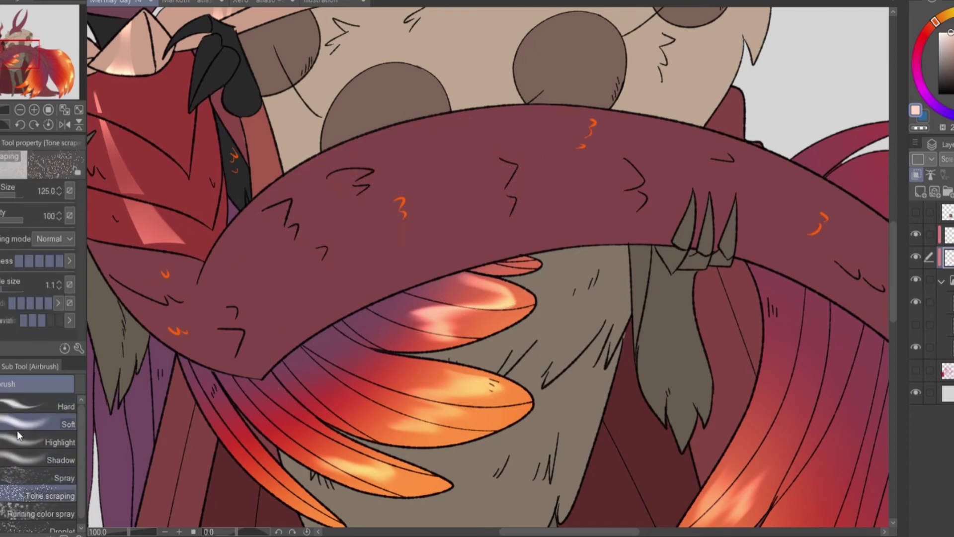
click(39, 406)
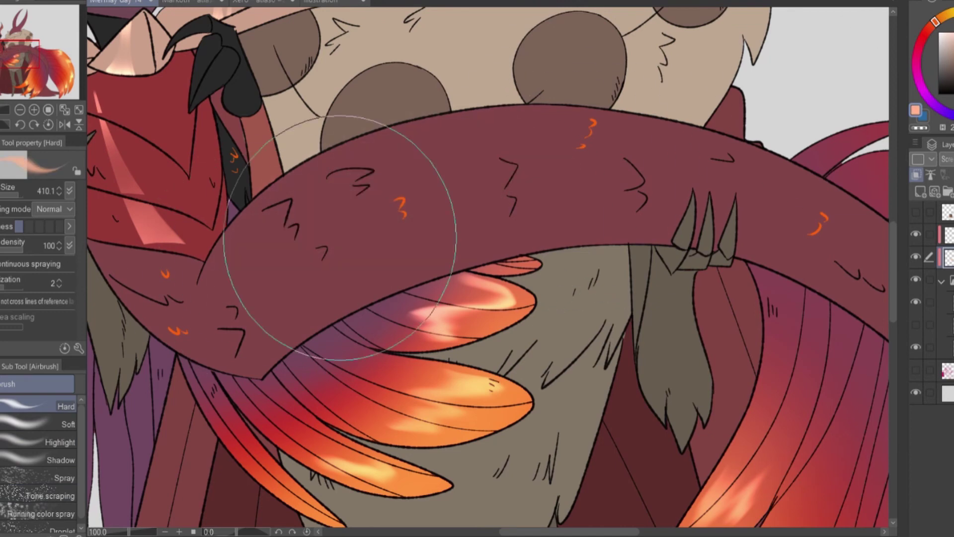
Try a soft peach glow along the tail's upper curve with white G-pen spots at size 69.0 on top
click(39, 423)
drag(248, 249, 537, 144)
key(p)
drag(331, 207, 341, 206)
click(355, 209)
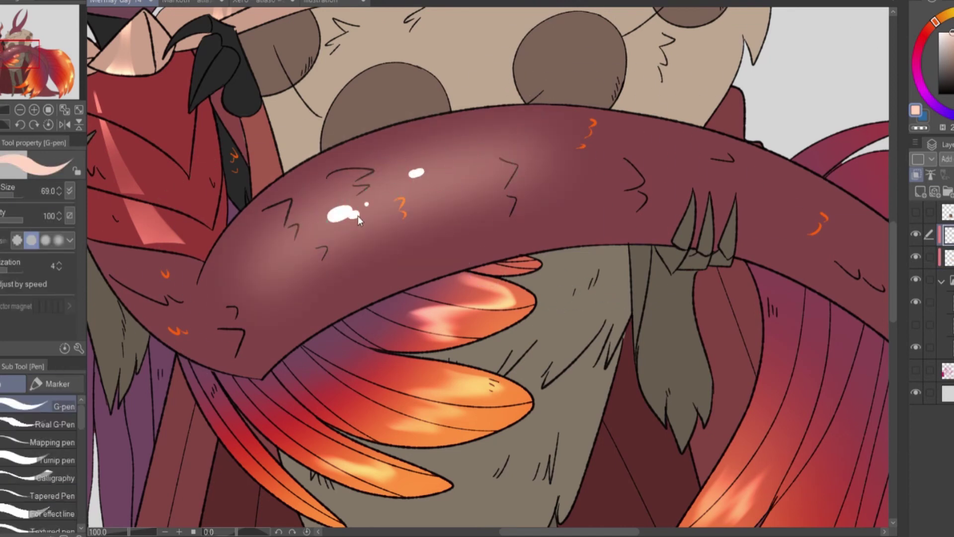
key(ctrl+z)
Dot two bands of peach speckles along the tail's upper and outer edges with the G-pen at size 69.0
key(ctrl+0)
scroll(477, 269, up, 3)
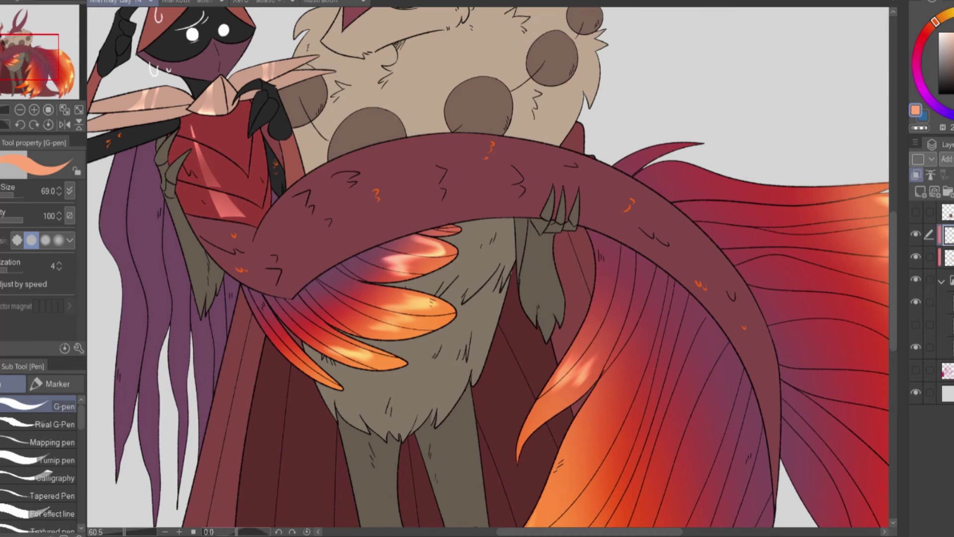
scroll(348, 249, up, 3)
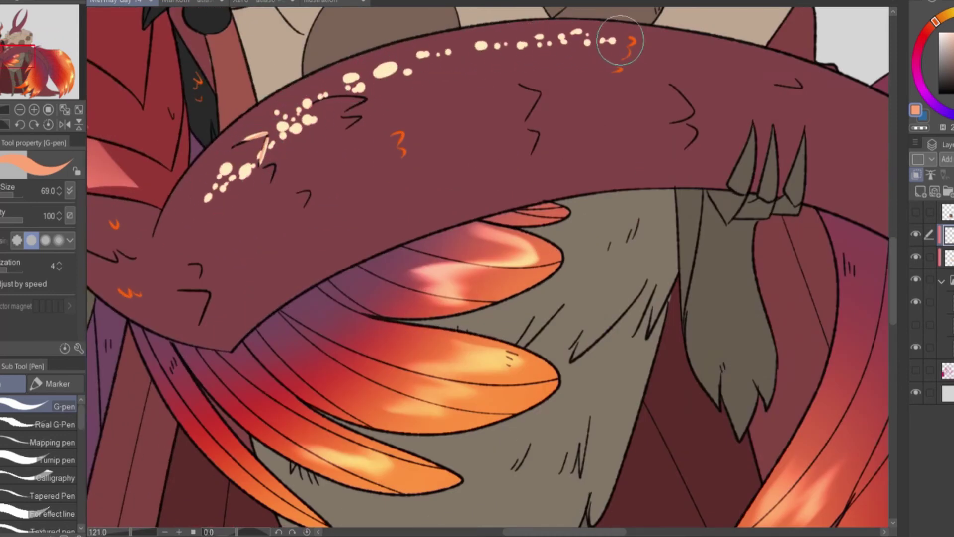
scroll(478, 59, down, 3)
scroll(340, 190, up, 2)
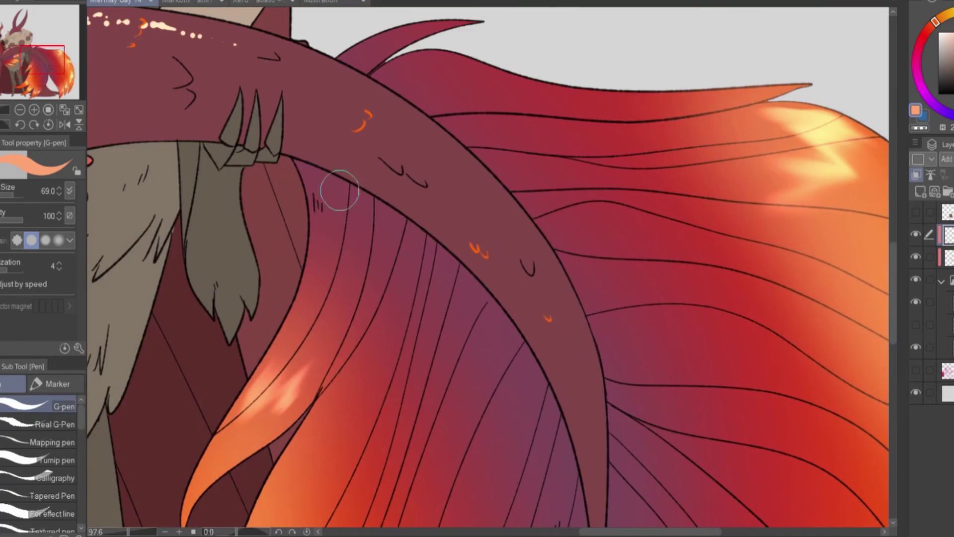
drag(556, 278, 594, 388)
Lasso both bands of tail speckles and blur them into soft glowing spots
key(m)
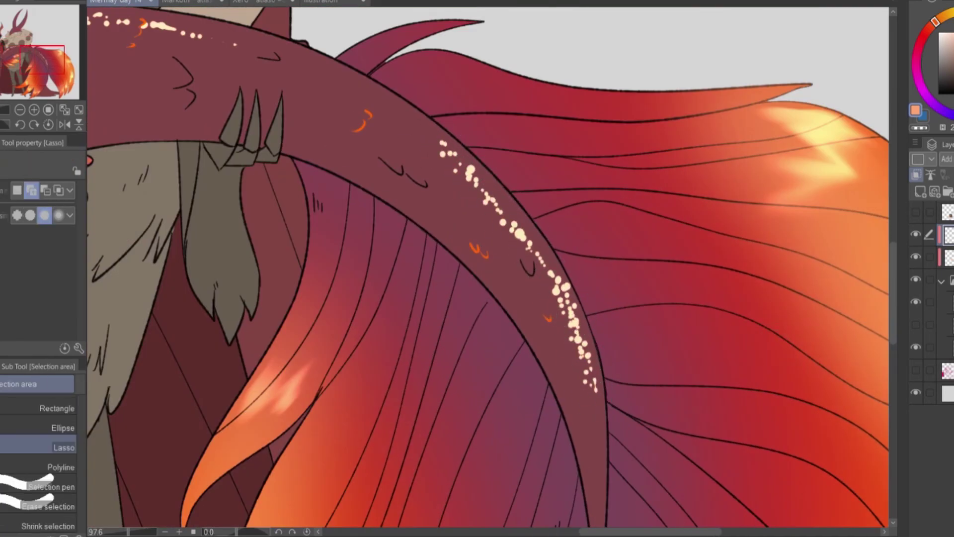
scroll(477, 269, down, 3)
drag(149, 249, 151, 246)
drag(581, 186, 584, 184)
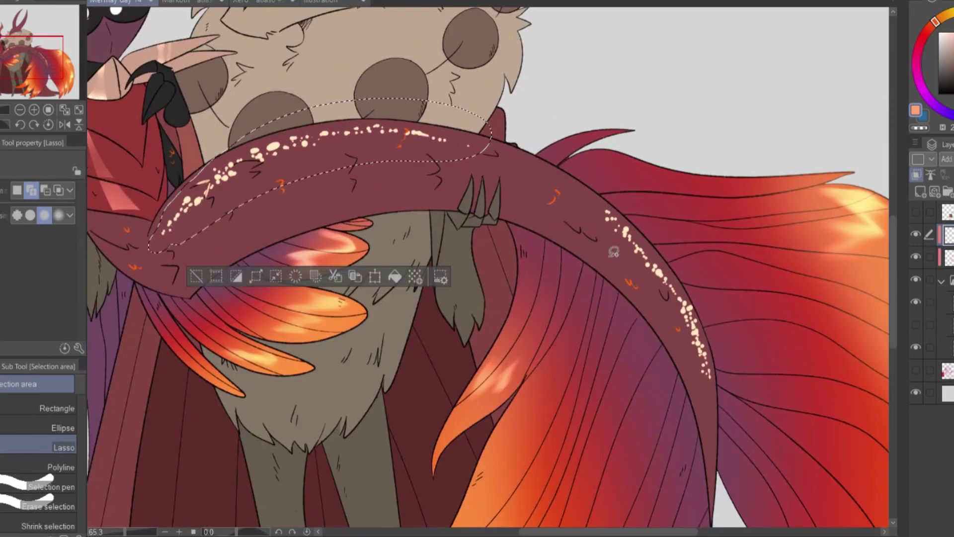
key(j)
drag(686, 304, 706, 358)
drag(671, 288, 711, 378)
drag(164, 228, 234, 164)
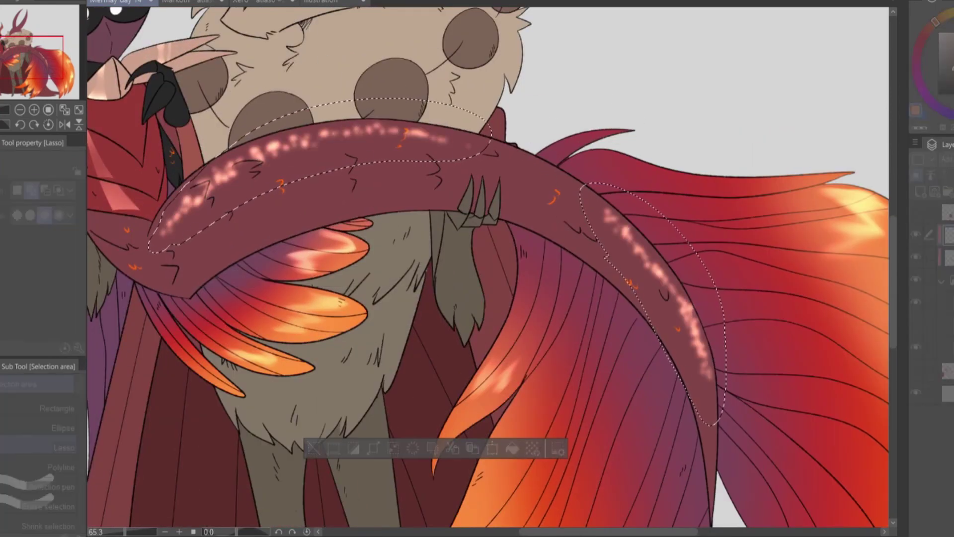
drag(612, 214, 677, 348)
Try small bright dots over both blurred speckle bands with the G-pen at size 69.0, clearing the selection
key(p)
drag(224, 174, 169, 219)
drag(622, 226, 661, 271)
drag(269, 147, 398, 132)
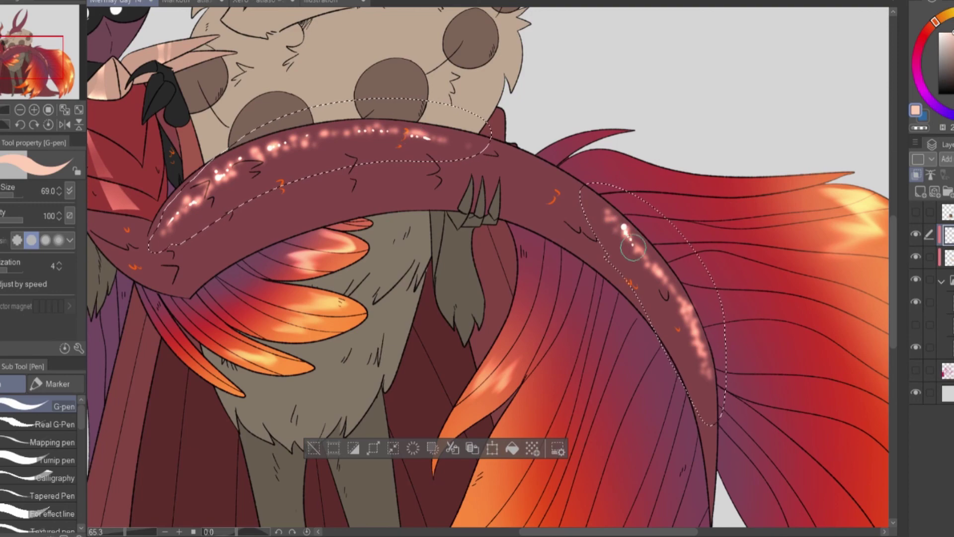
drag(656, 268, 685, 311)
key(ctrl+d)
key(ctrl+0)
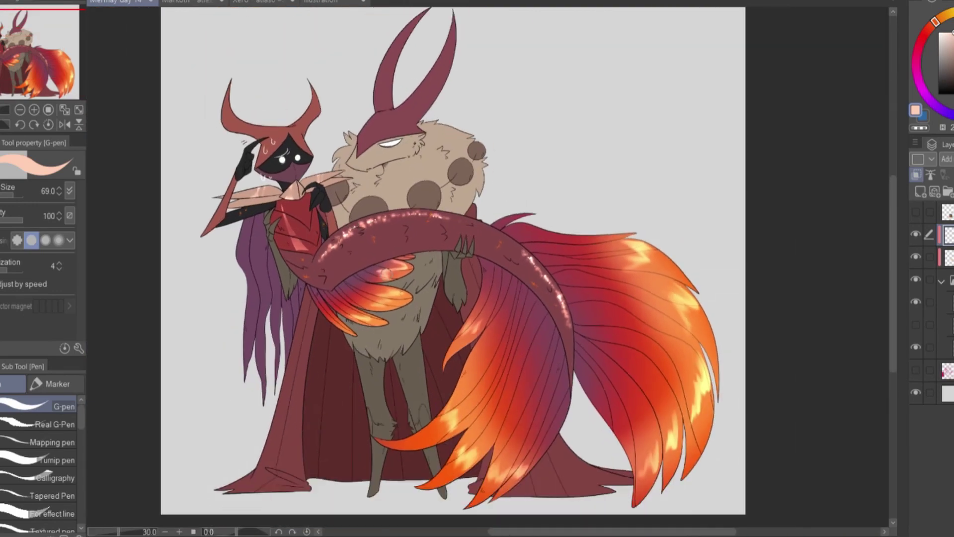
Undo the bright dots over the tail's blurred speckles and restore the lasso selection around both bands
click(935, 257)
key(w)
scroll(497, 258, up, 3)
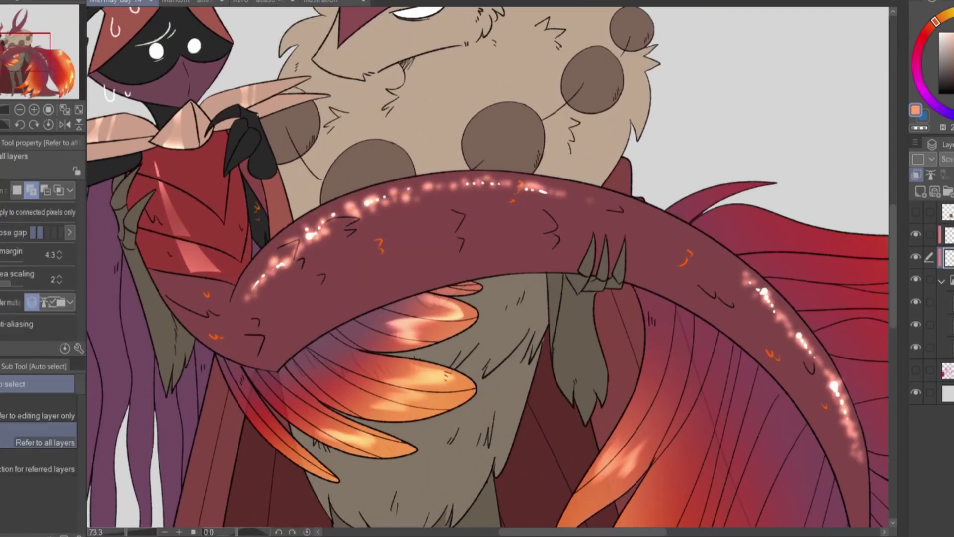
click(917, 234)
click(916, 256)
key(ctrl+shift+d)
click(916, 237)
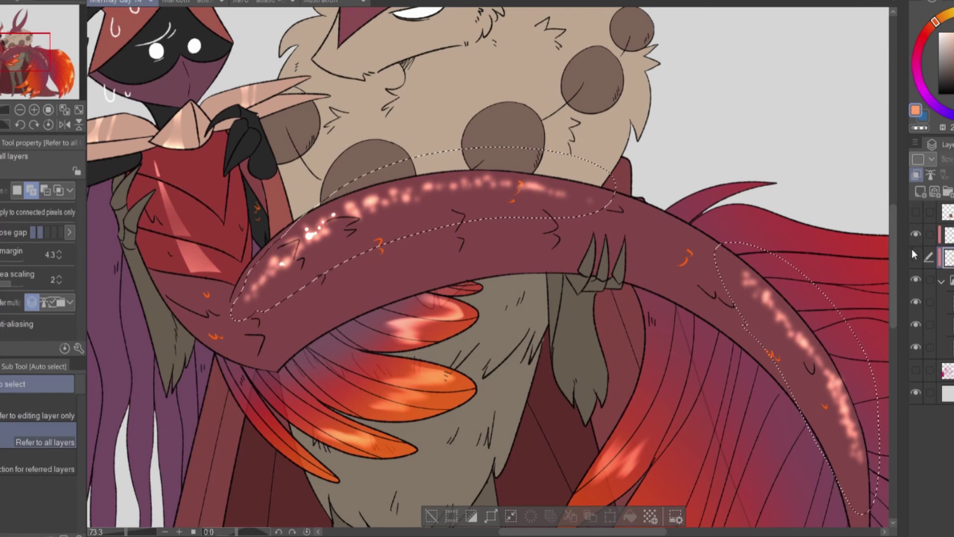
Copy the selected tail speckles onto a new layer, merge it back, and tone the speckles down on the Add layer
key(ctrl+c)
key(ctrl+v)
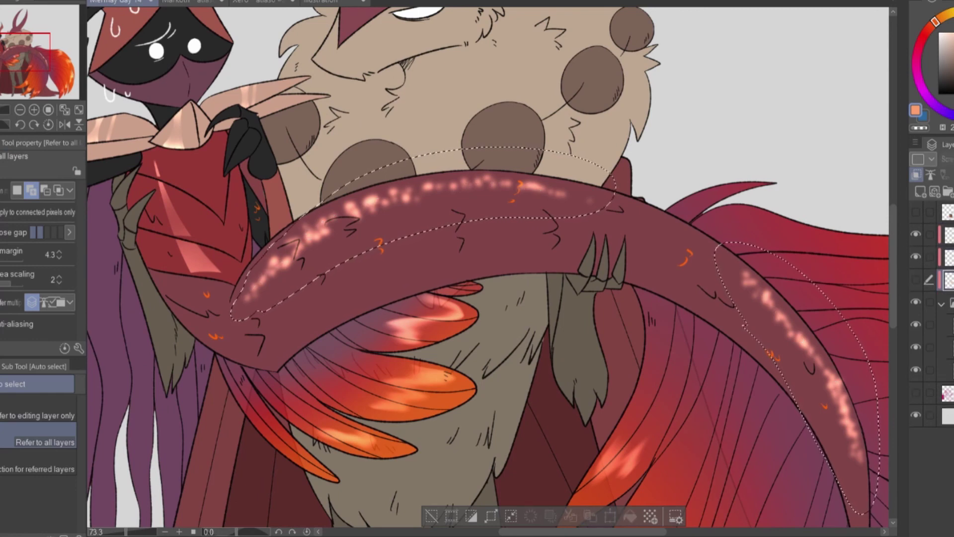
click(916, 279)
key(ctrl+e)
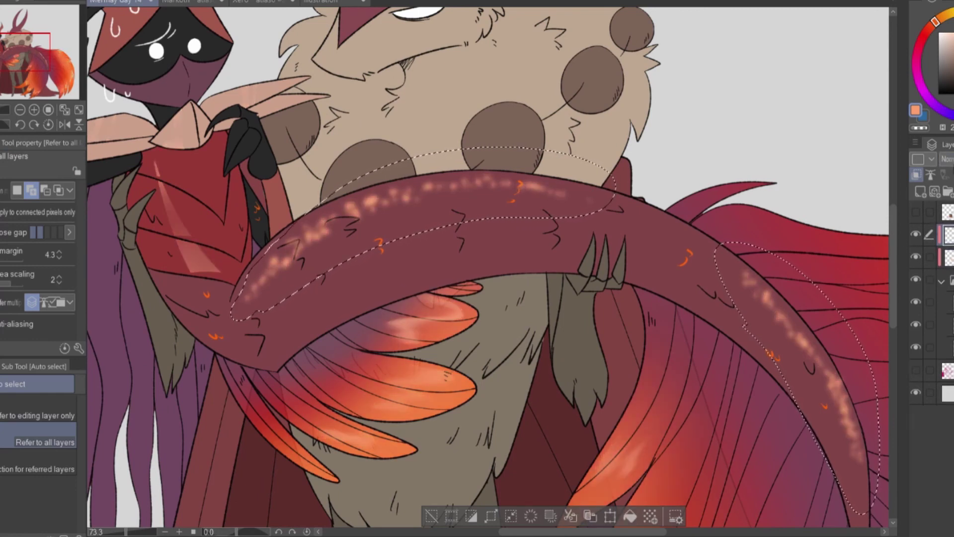
key(alt+[)
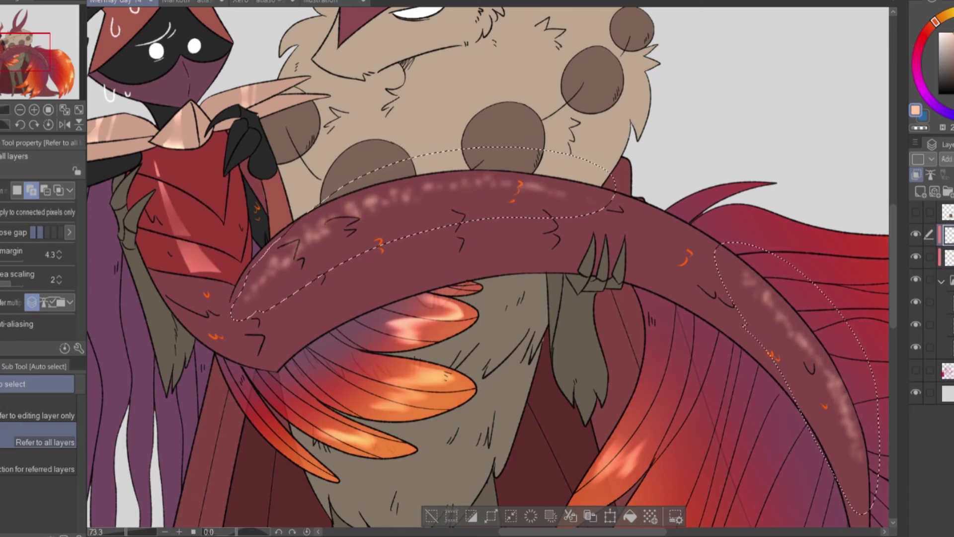
Dot more pale speckles along both selected tail bands with the G-pen at size 69.0, soften them, and top them with near-white dots
key(p)
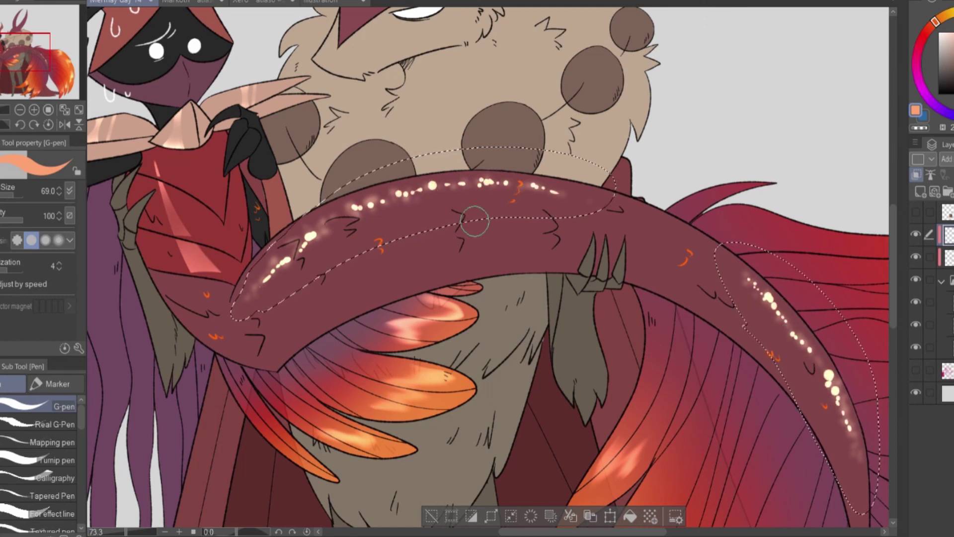
key(ctrl+c)
key(ctrl+v)
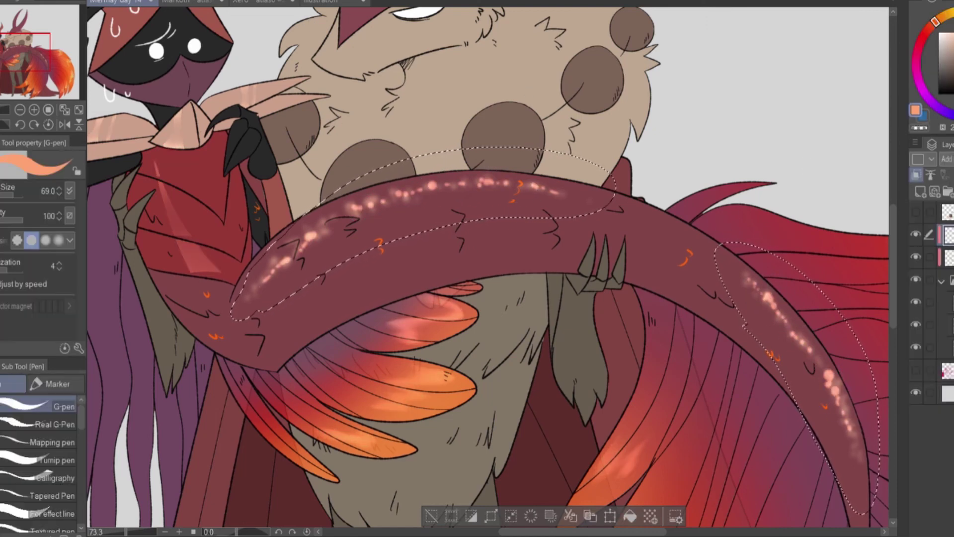
alt+click(280, 258)
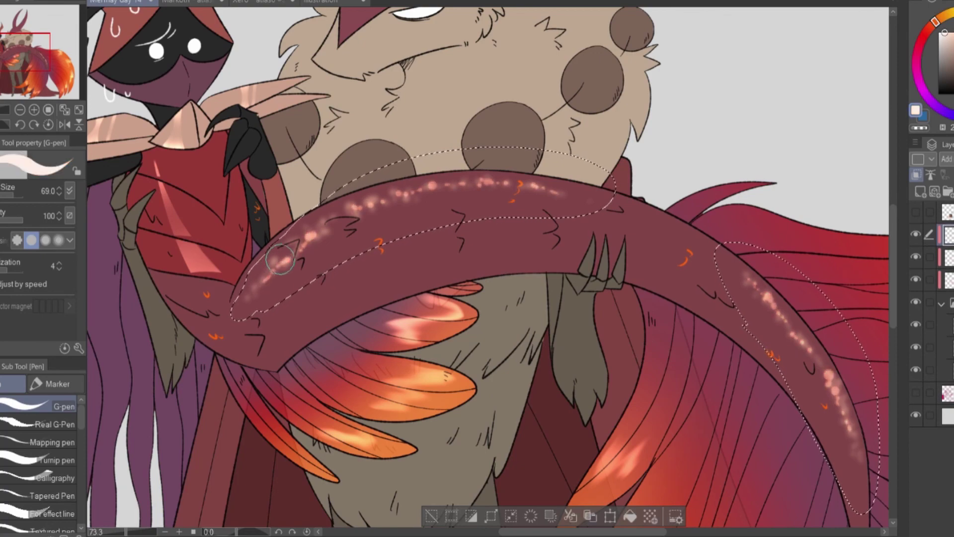
scroll(280, 258, down, 6)
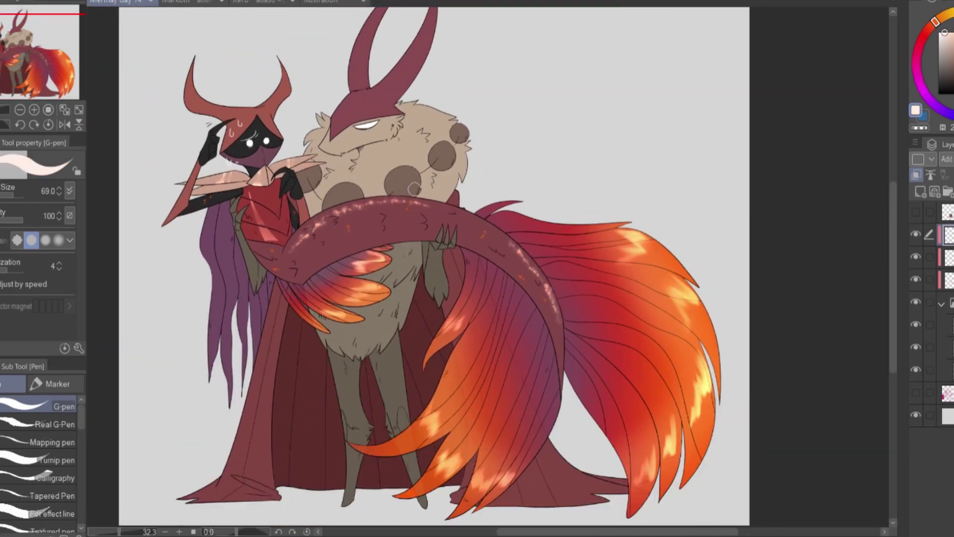
Hide the three clipped highlight layers and one layer inside the folder beneath them, leaving only the fins' base gradients showing
click(945, 257)
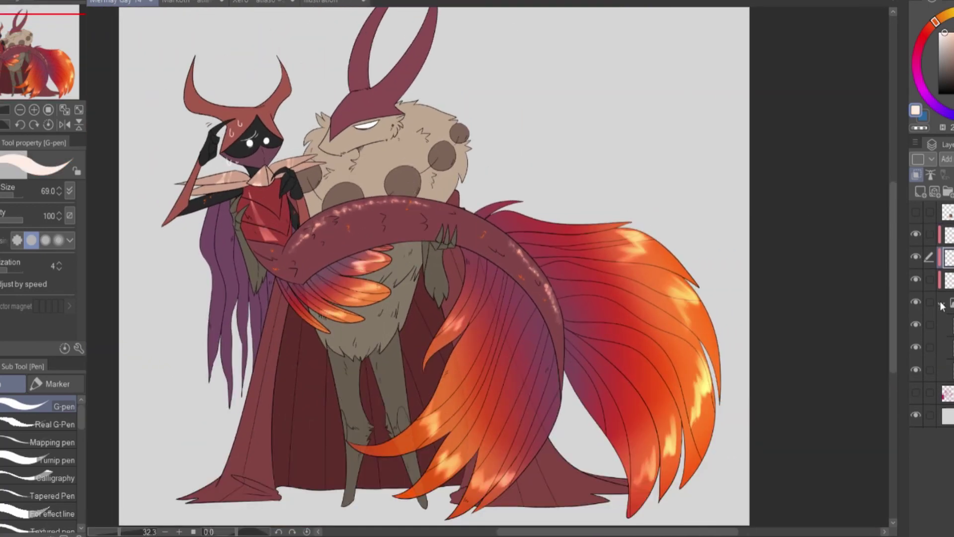
drag(917, 234, 916, 279)
click(916, 347)
key(i)
scroll(658, 388, up, 3)
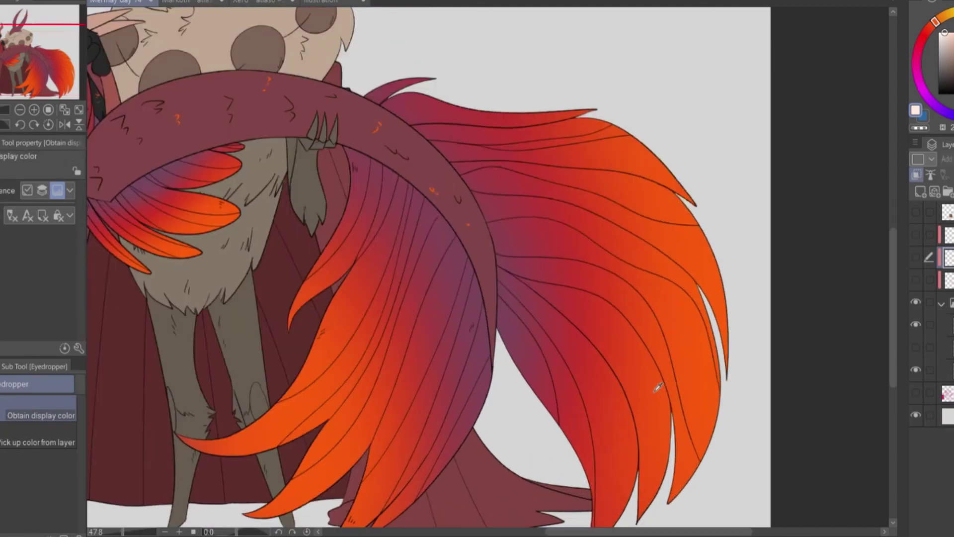
Lasso the large rear tail fin on the base colour layer, tracing its inner boundary along the tail's outer edge
key(m)
drag(781, 10, 589, 332)
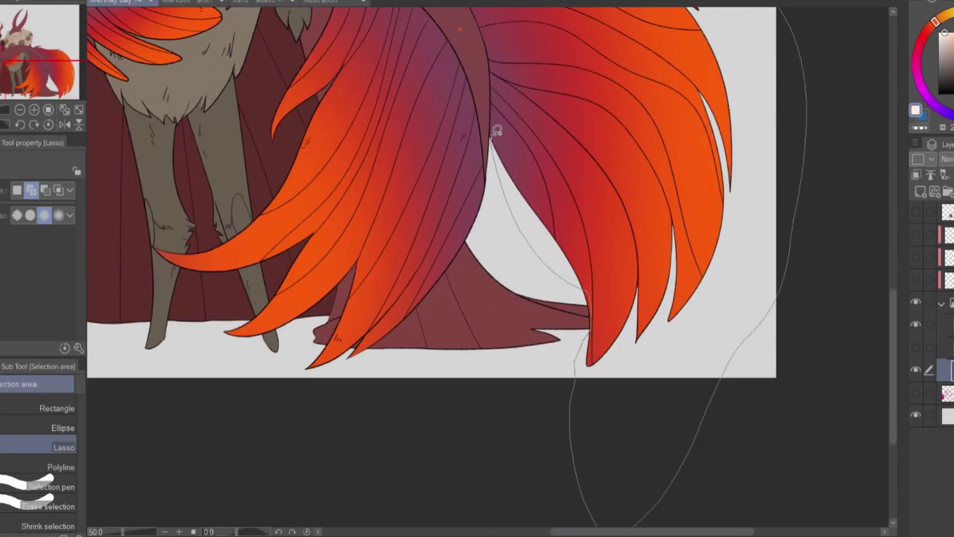
drag(497, 130, 413, 69)
scroll(410, 65, up, 2)
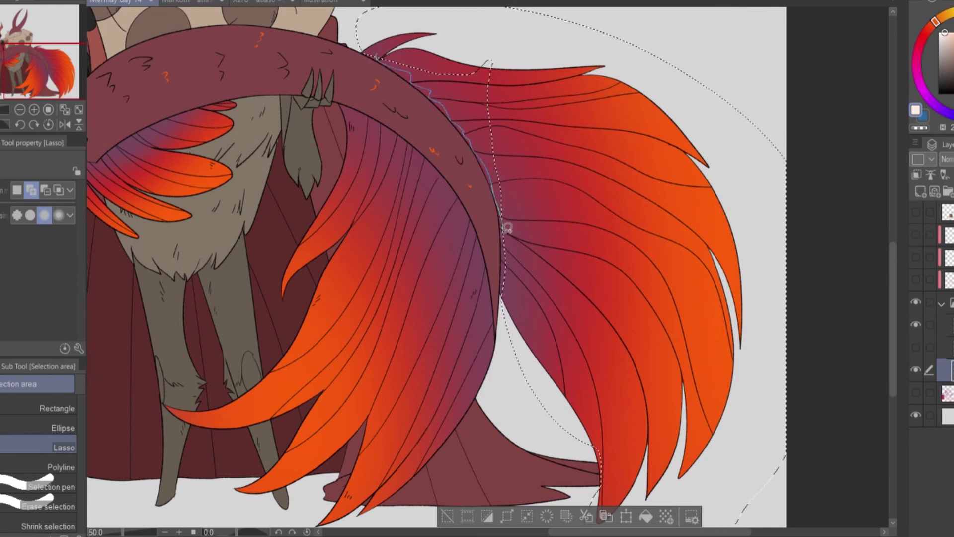
drag(507, 228, 511, 221)
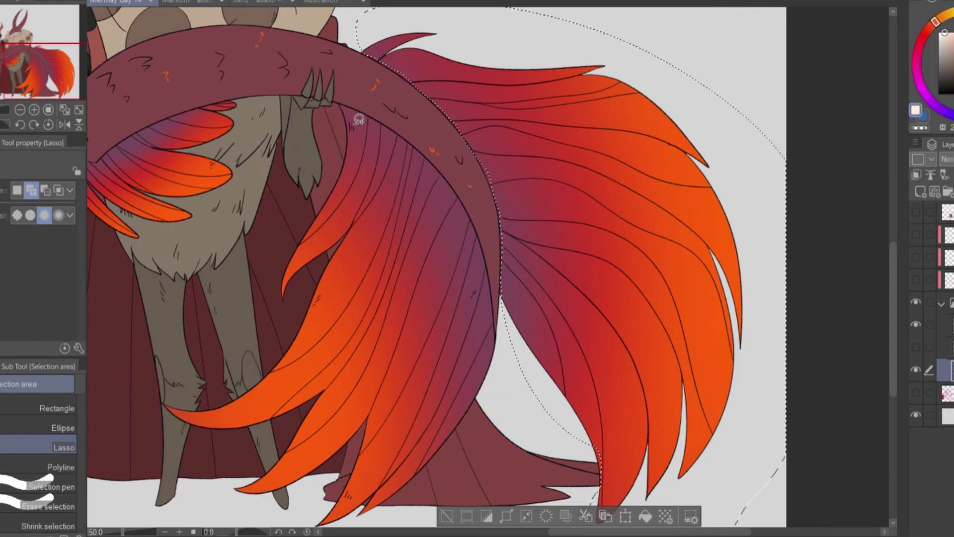
Add the front tail fin to the selection with Auto select, filling the gaps between its rays with the lasso
key(w)
click(363, 219)
click(463, 267)
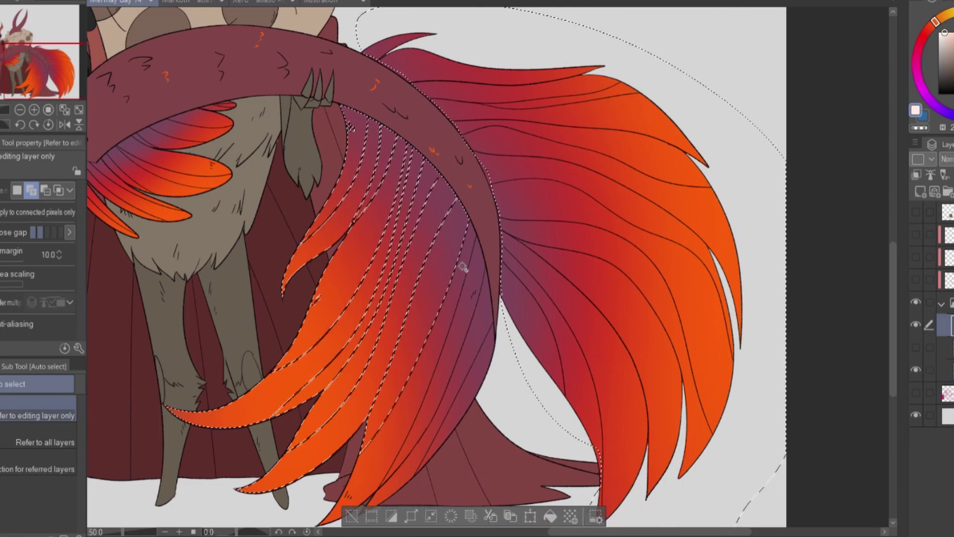
key(m)
mouse_move(350, 147)
mouse_down()
mouse_move(357, 119)
mouse_move(390, 126)
mouse_move(447, 171)
mouse_move(485, 259)
mouse_move(448, 448)
mouse_move(358, 472)
mouse_move(288, 405)
mouse_up()
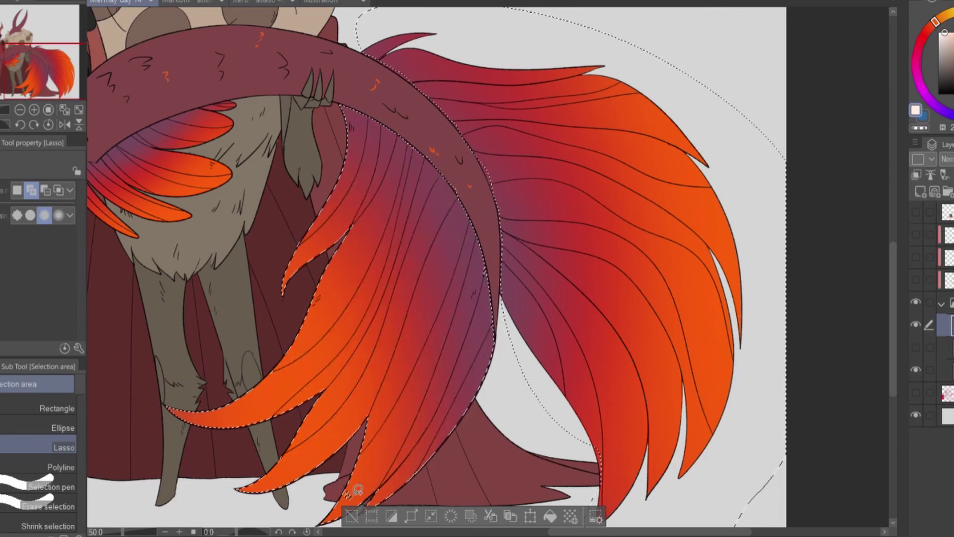